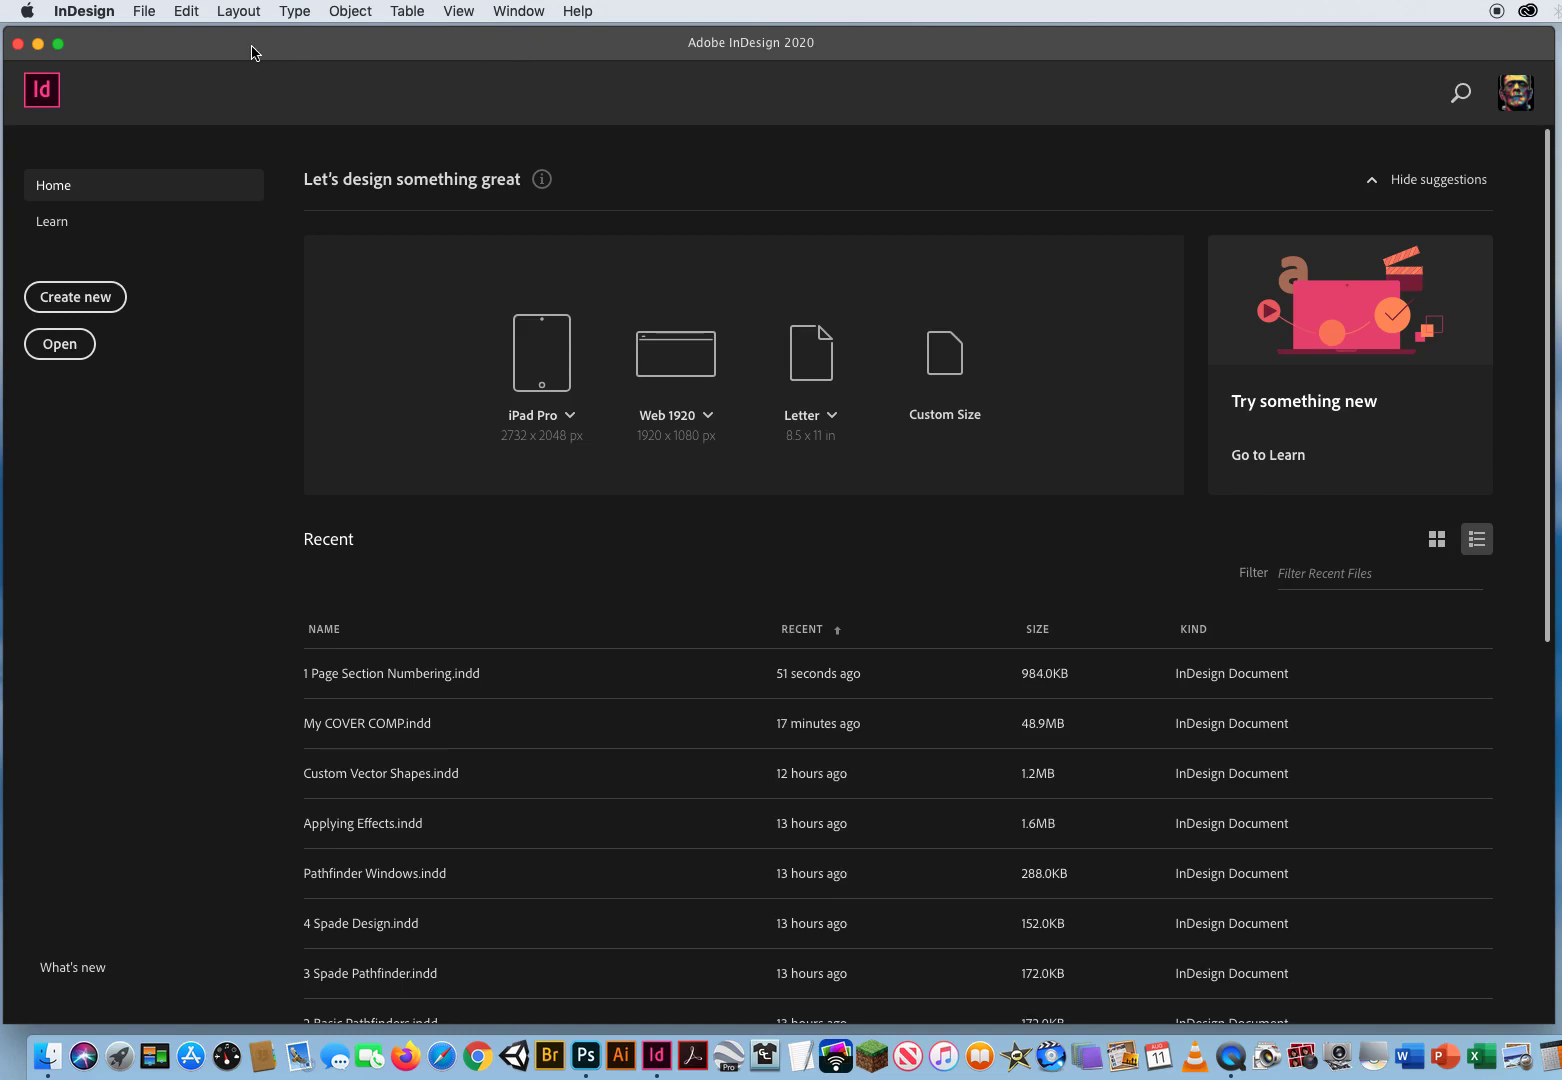
Browse to ID CH.10 Finishing Jobs › 1 Page Sections Demo and select 1 Page Section Numbering.indd
{"action": "left_click", "coordinate": [144, 12]}
{"action": "left_click", "coordinate": [190, 54]}
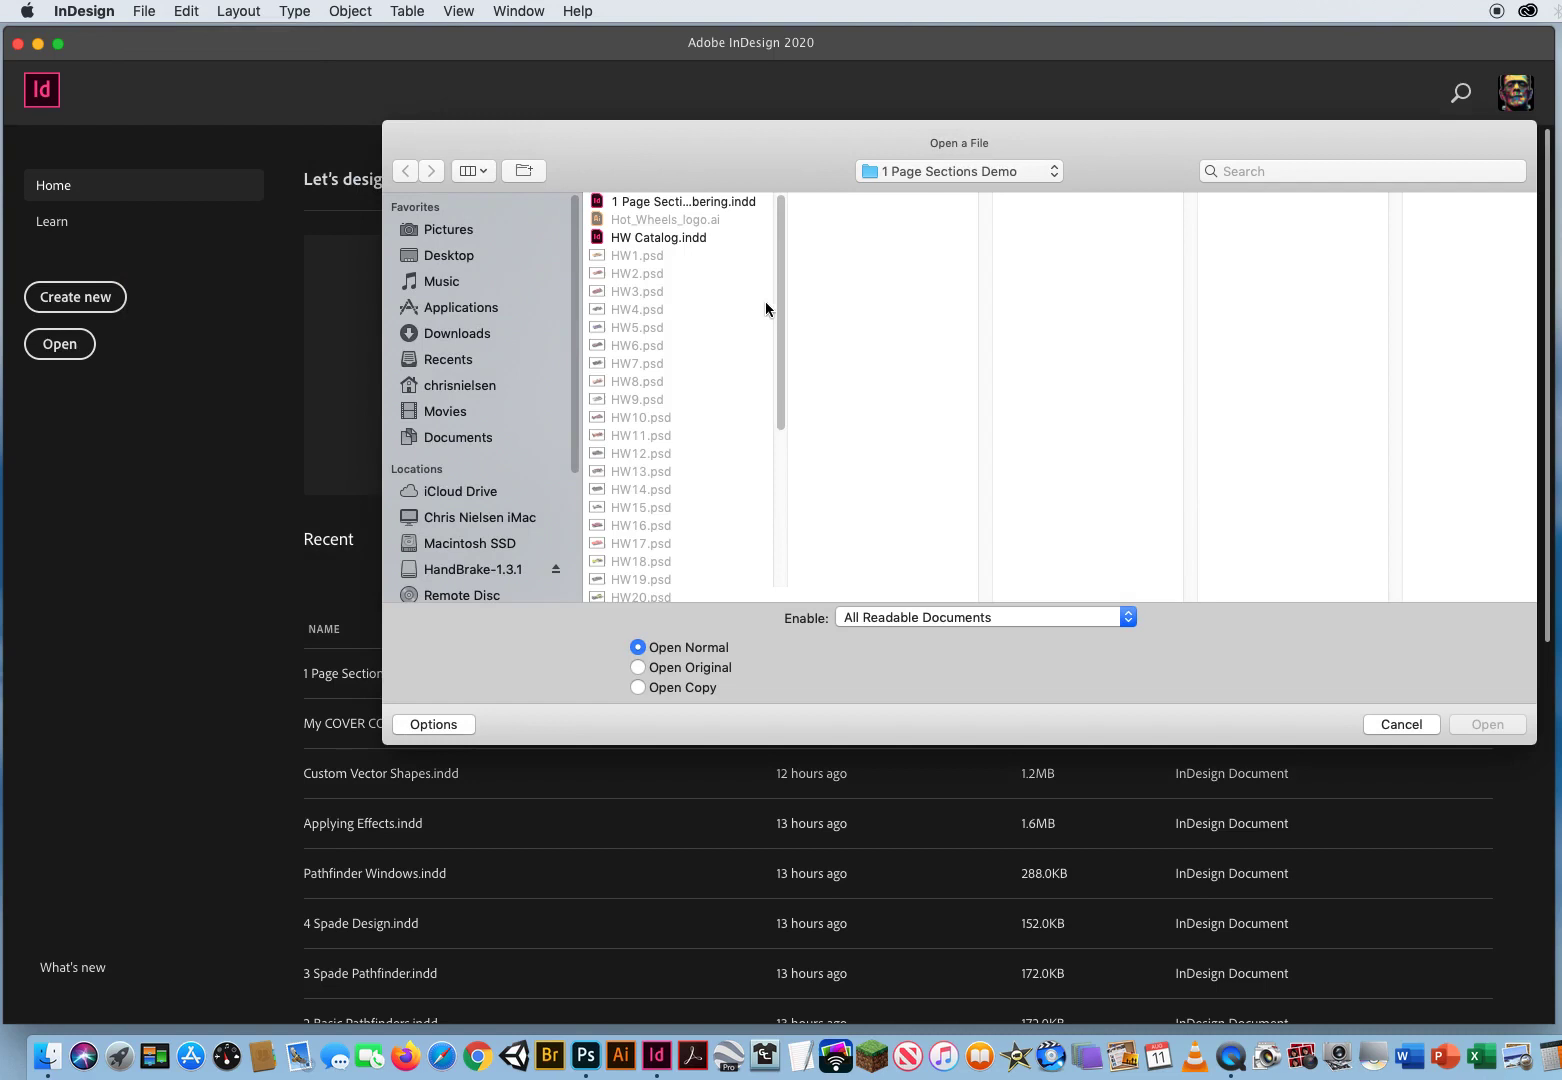
{"action": "left_click", "coordinate": [900, 178]}
{"action": "left_click", "coordinate": [908, 193]}
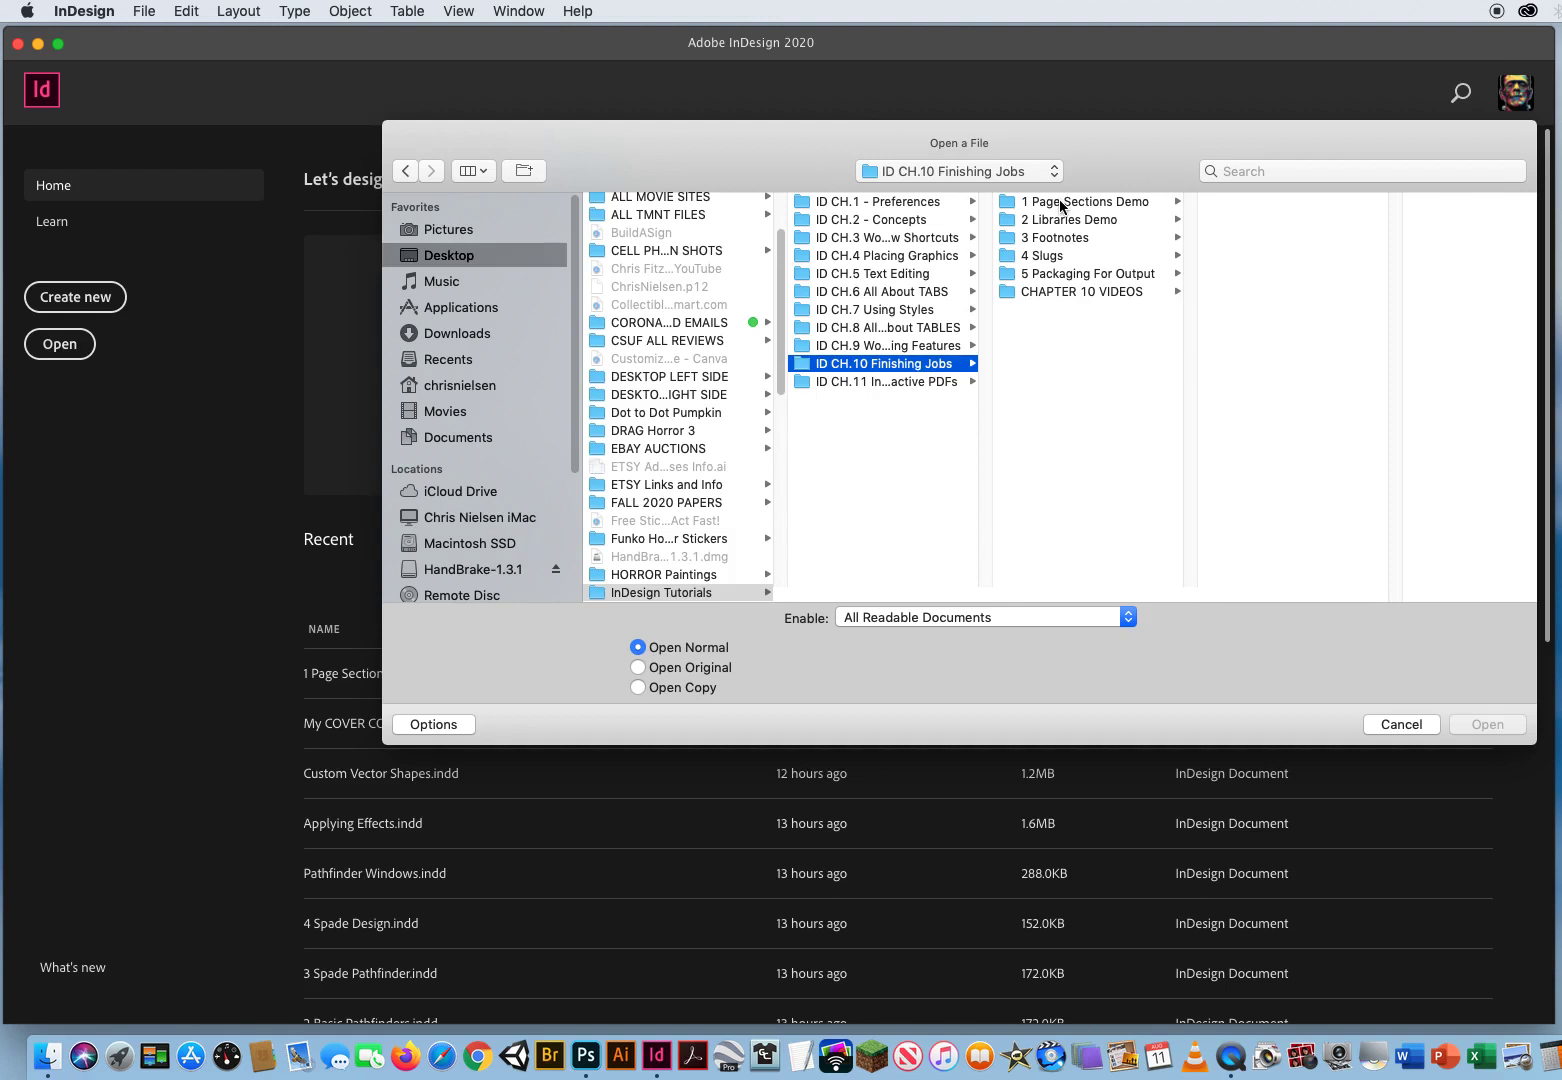
{"action": "left_click", "coordinate": [1062, 204]}
{"action": "left_click", "coordinate": [1252, 207]}
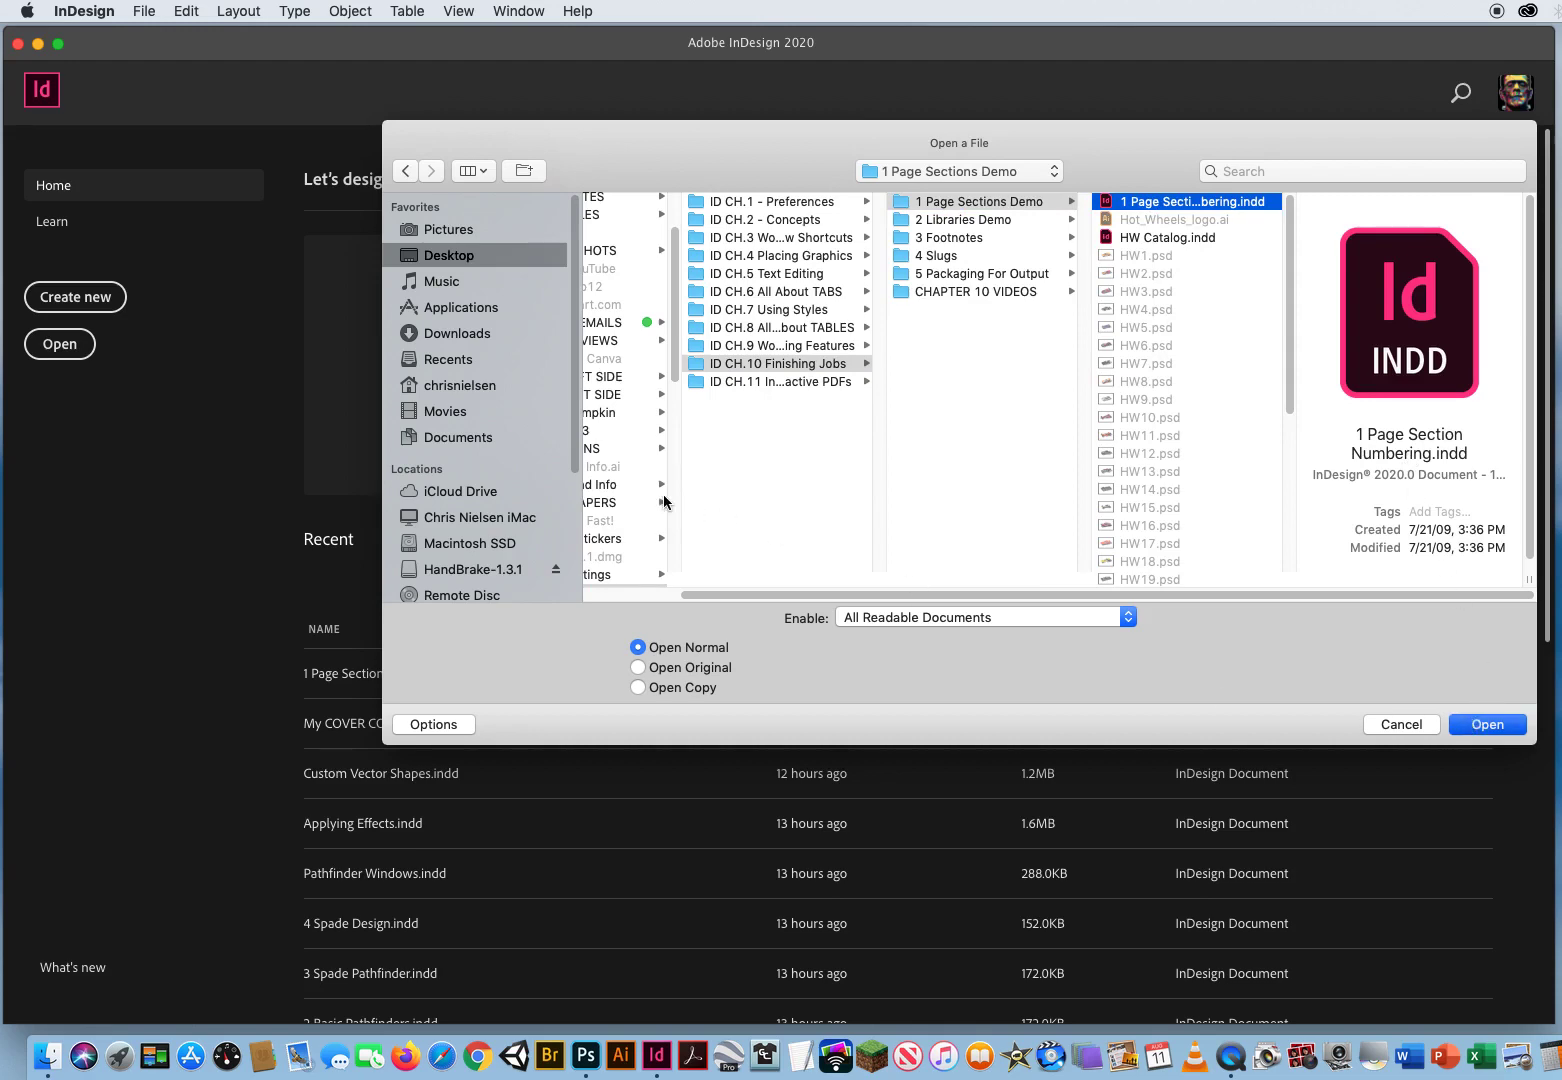
Open 1 Page Section Numbering.indd and scroll through its 26 spreads to the TOPIC SECTION pages
{"action": "key", "text": "Return"}
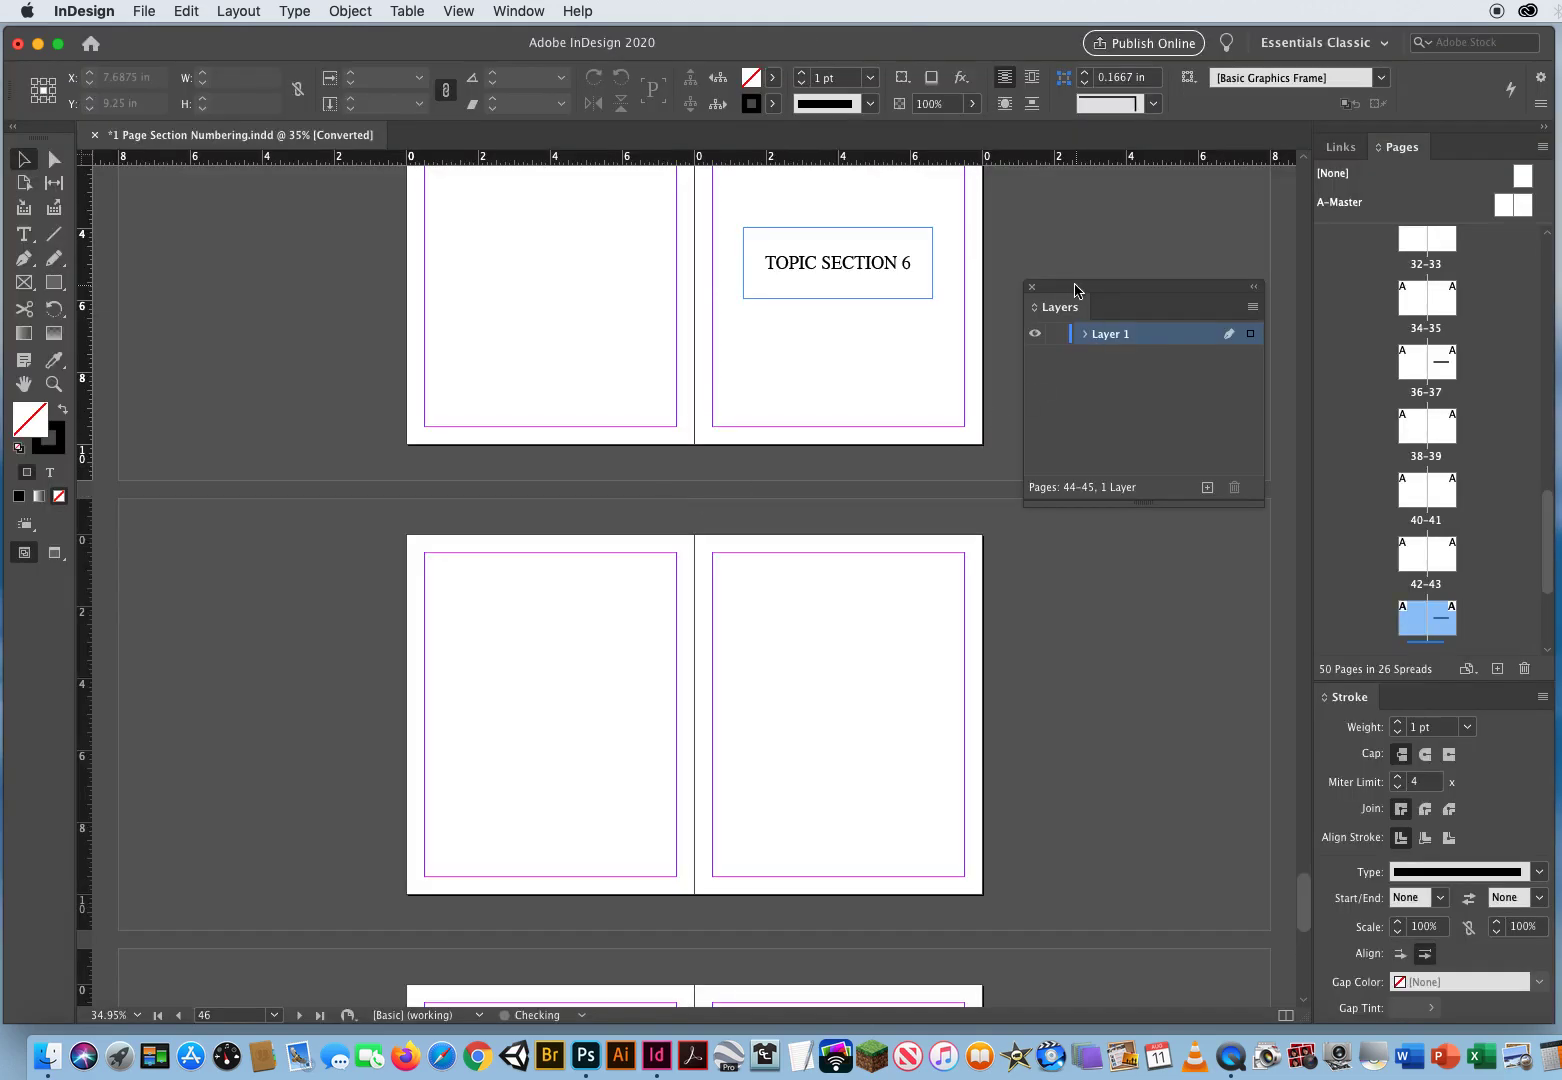
{"action": "left_click_drag", "start_coordinate": [1052, 289], "coordinate": [1064, 226]}
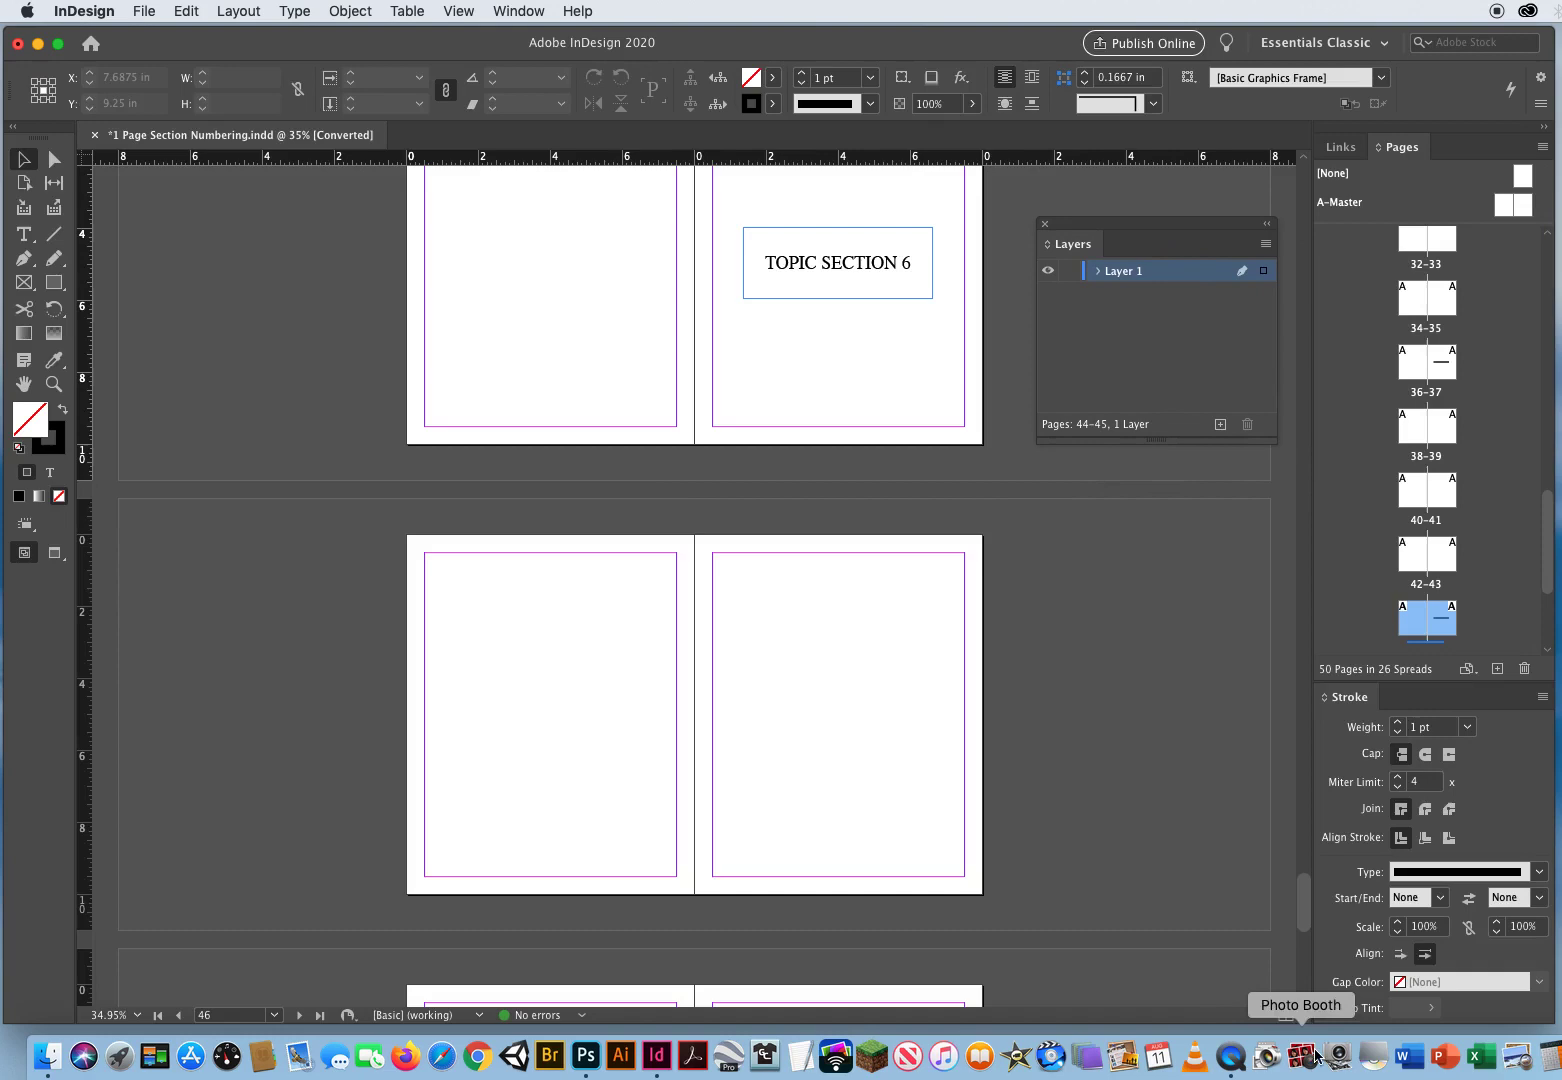
{"action": "left_click_drag", "start_coordinate": [1310, 908], "coordinate": [1290, 216]}
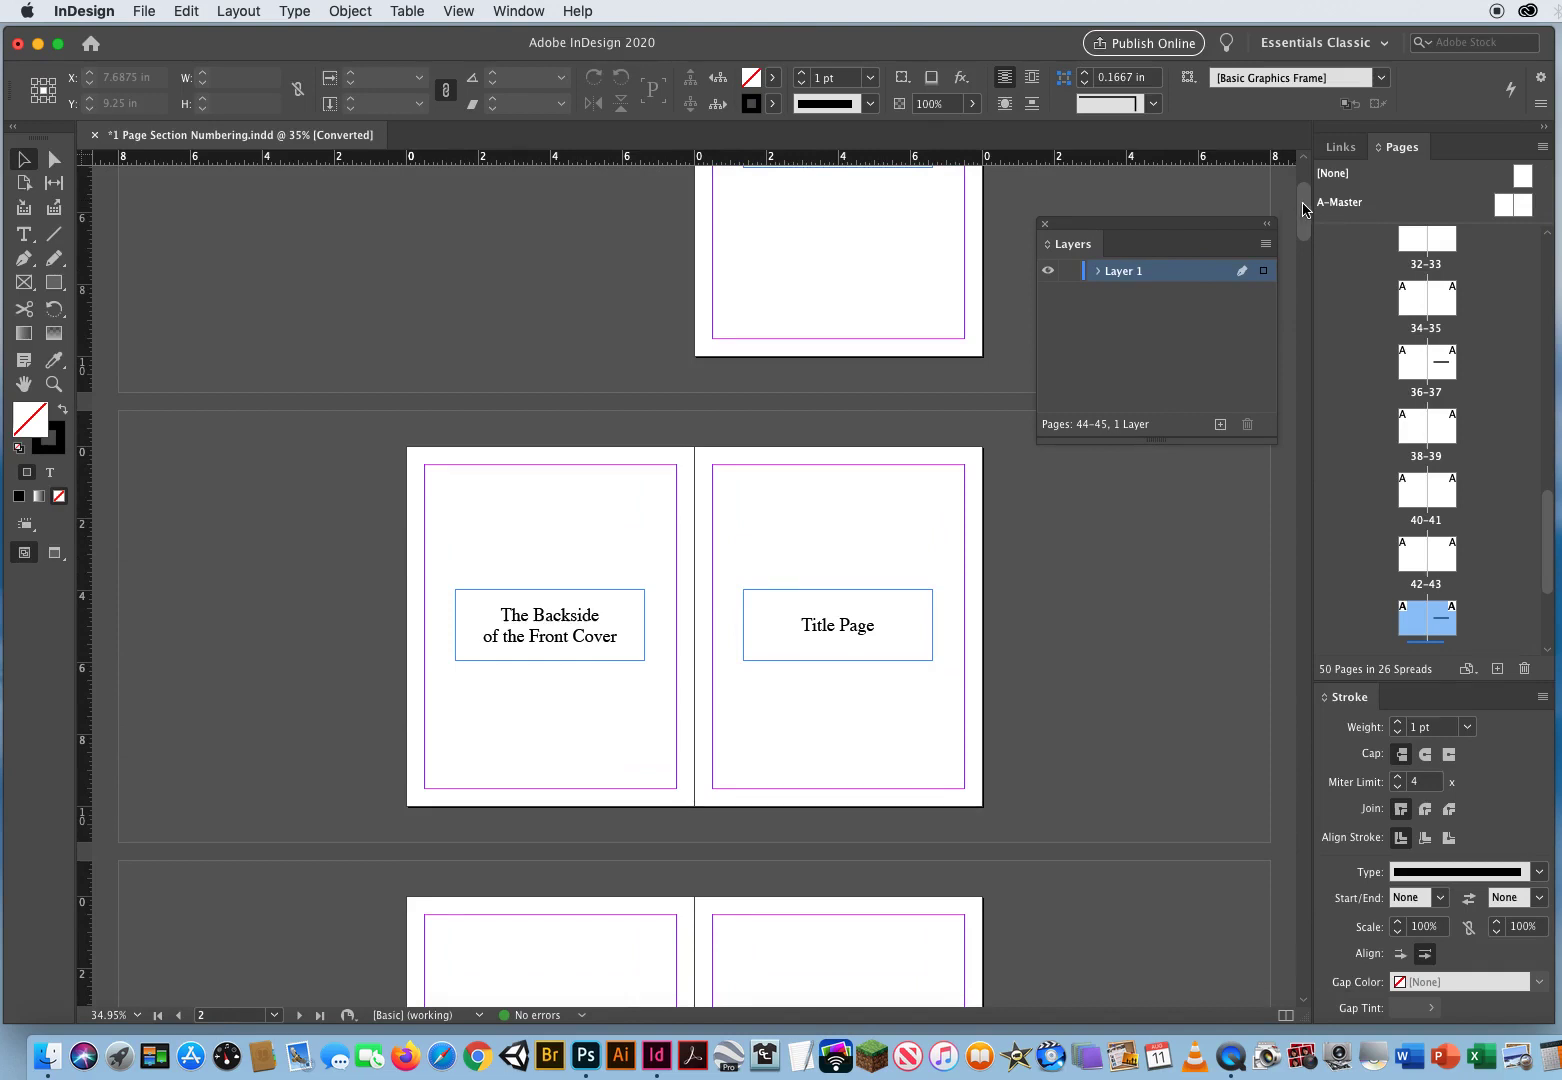
{"action": "left_click_drag", "start_coordinate": [1305, 205], "coordinate": [1304, 178]}
{"action": "scroll", "coordinate": [622, 432], "scroll_direction": "down", "scroll_amount": 5}
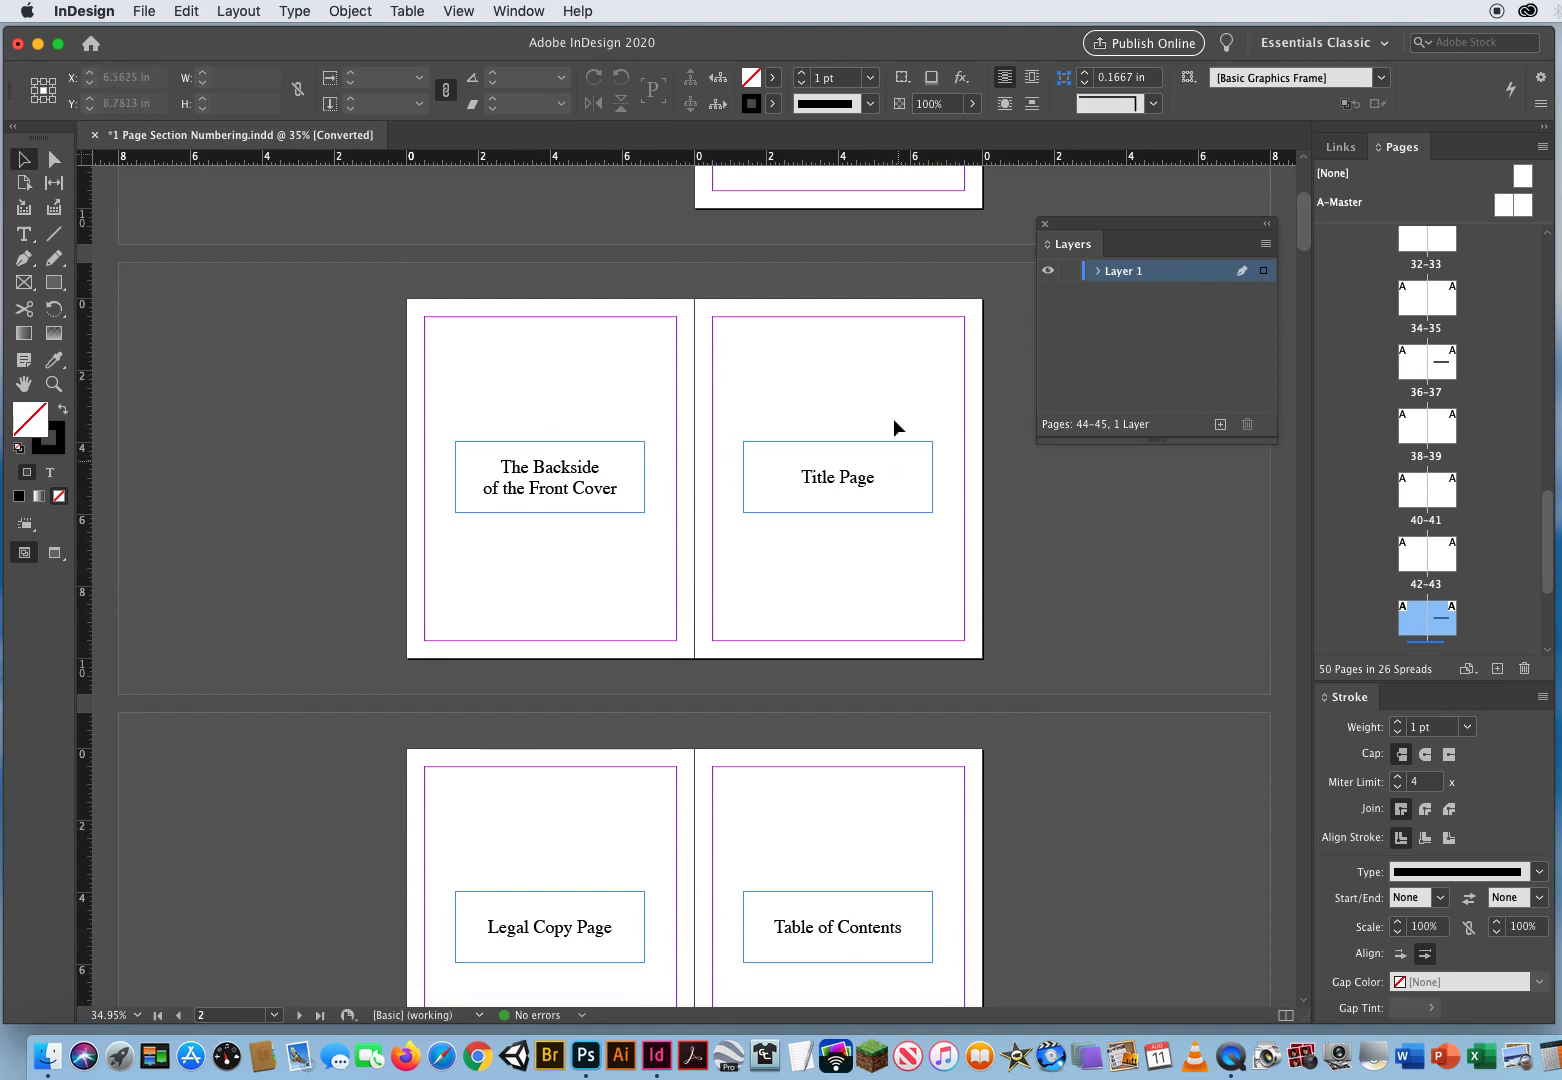
{"action": "scroll", "coordinate": [1298, 240], "scroll_direction": "down", "scroll_amount": 10}
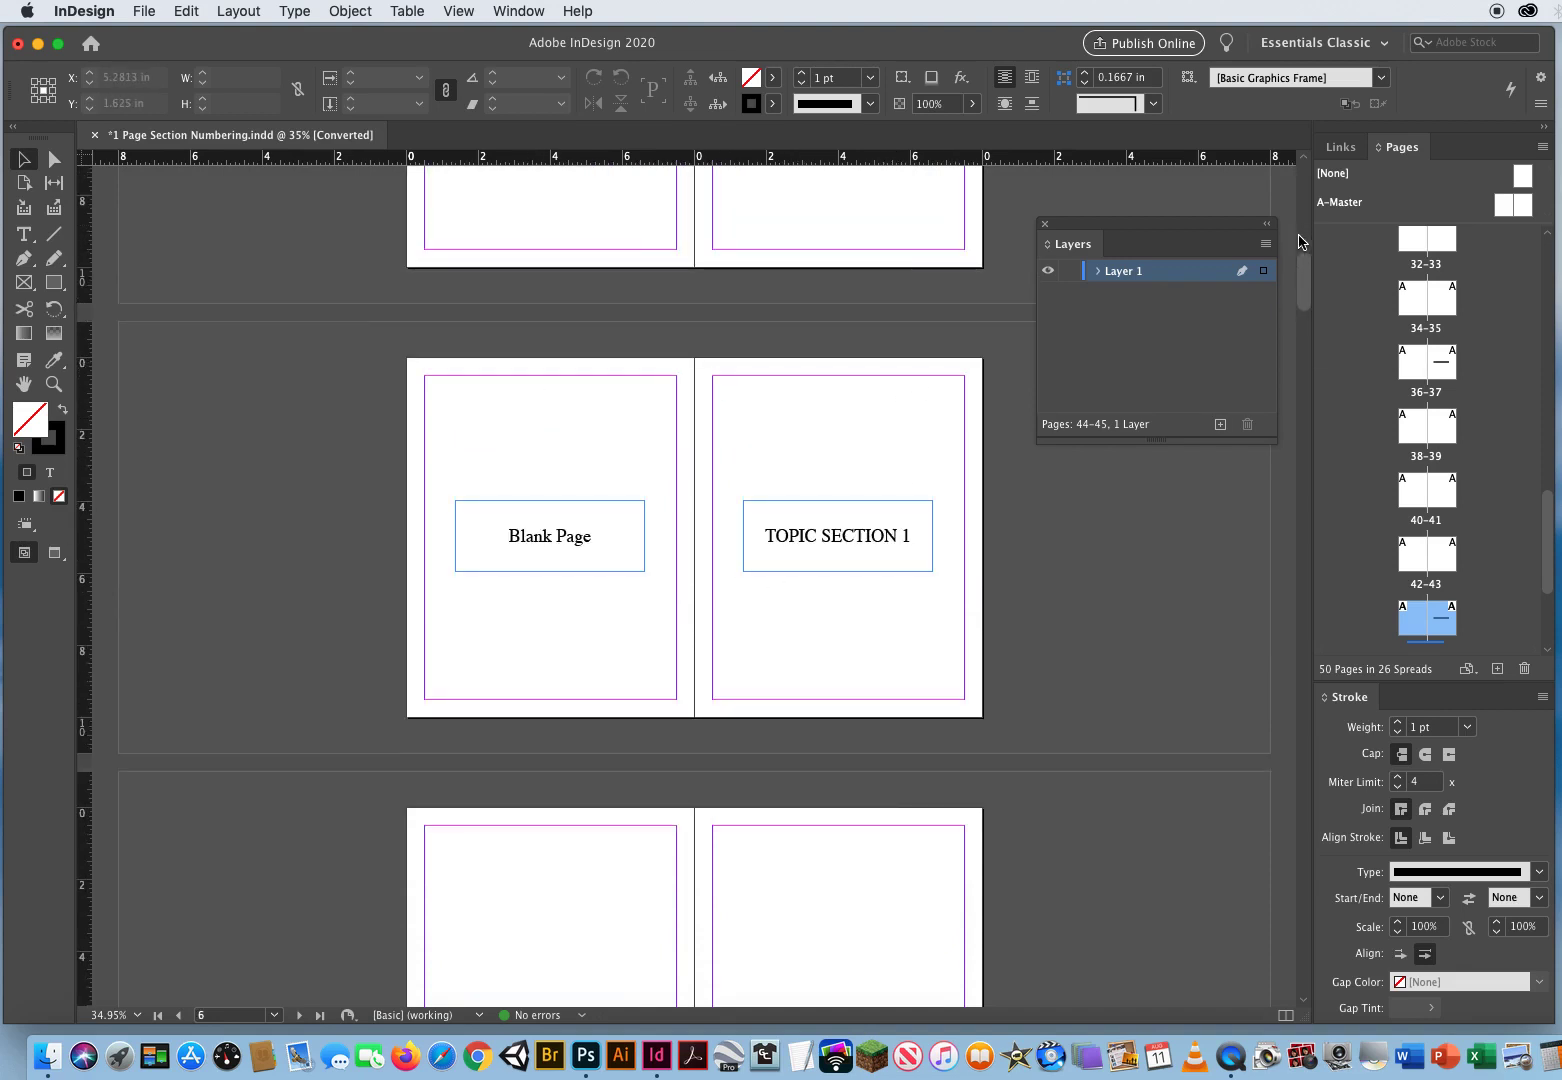
{"action": "scroll", "coordinate": [1298, 260], "scroll_direction": "up", "scroll_amount": 4}
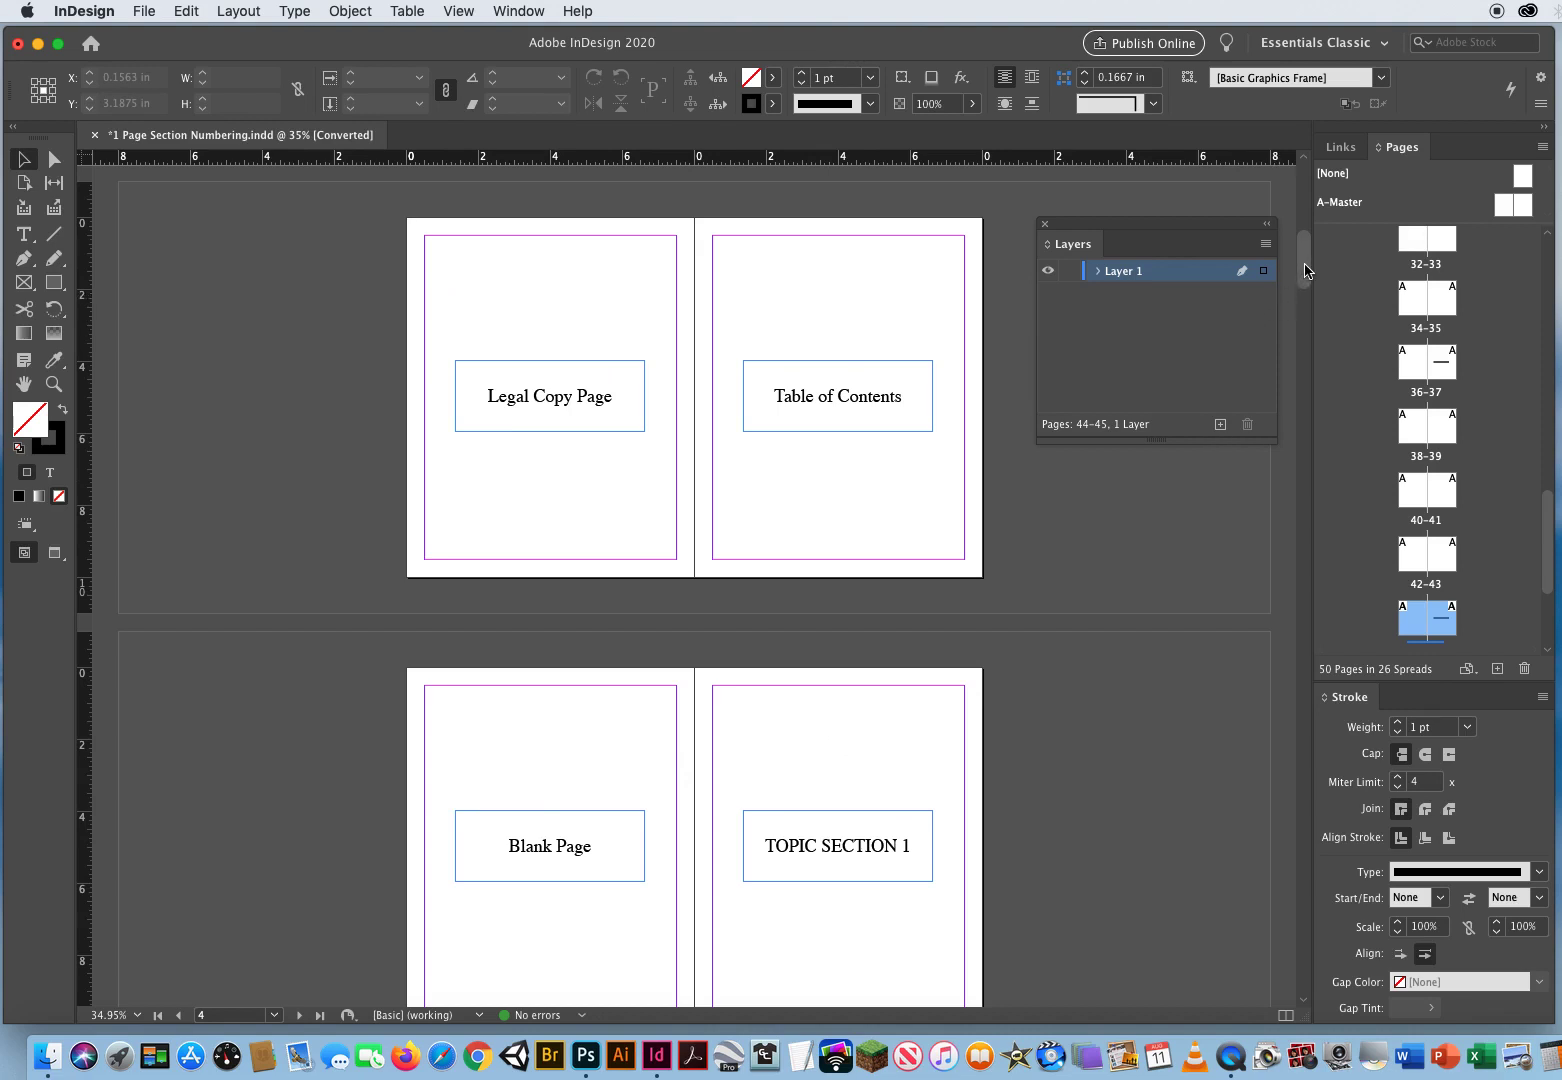
{"action": "left_click_drag", "start_coordinate": [1305, 270], "coordinate": [721, 763]}
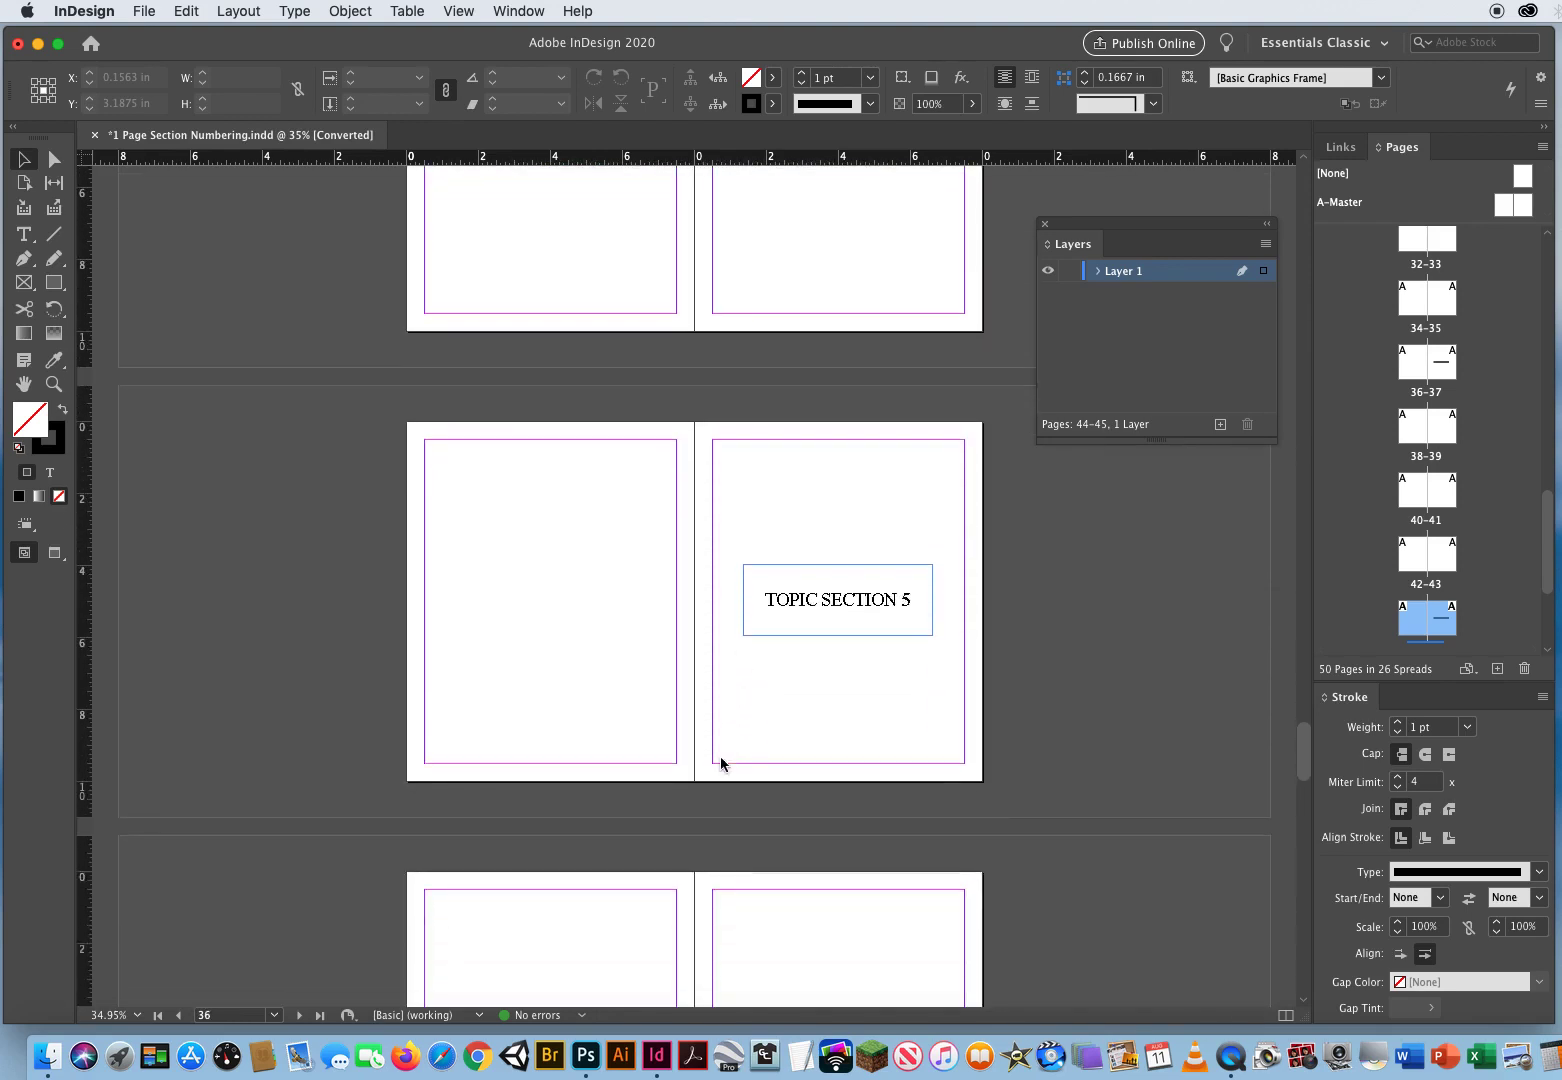
{"action": "scroll", "coordinate": [721, 763], "scroll_direction": "down", "scroll_amount": 1}
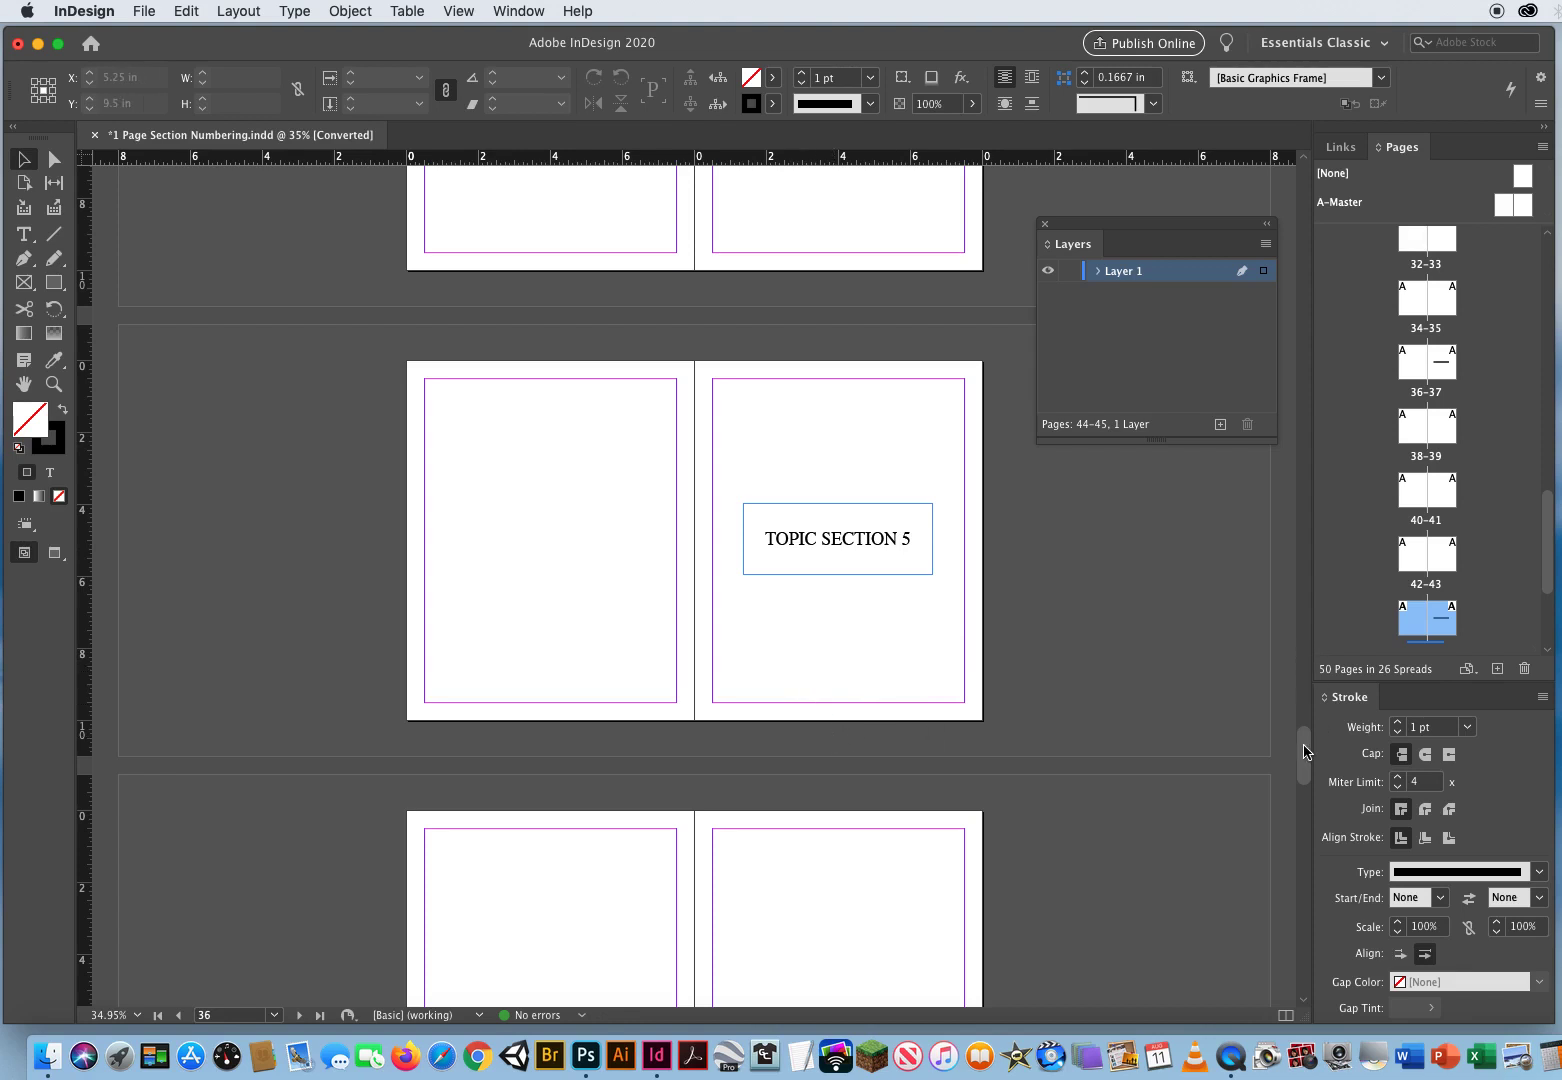
Open the A-Master spread for editing from the Pages panel
{"action": "left_click_drag", "start_coordinate": [1304, 750], "coordinate": [1293, 165]}
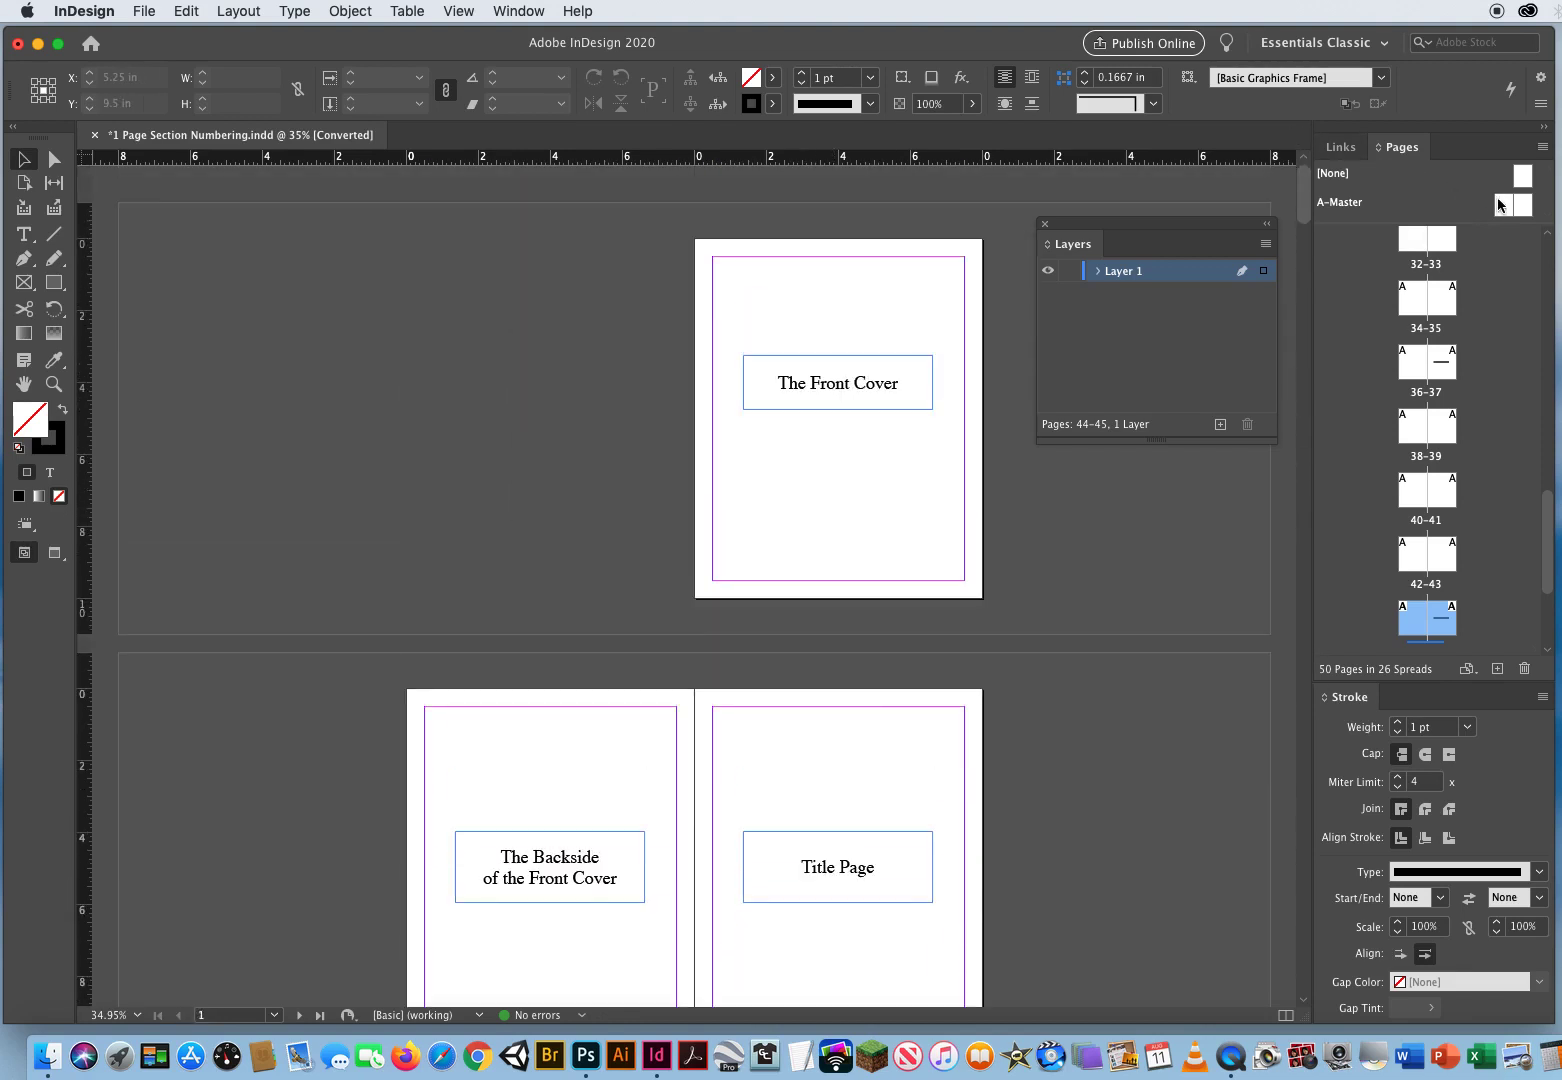
{"action": "left_click", "coordinate": [1504, 207]}
{"action": "double_click", "coordinate": [1504, 207]}
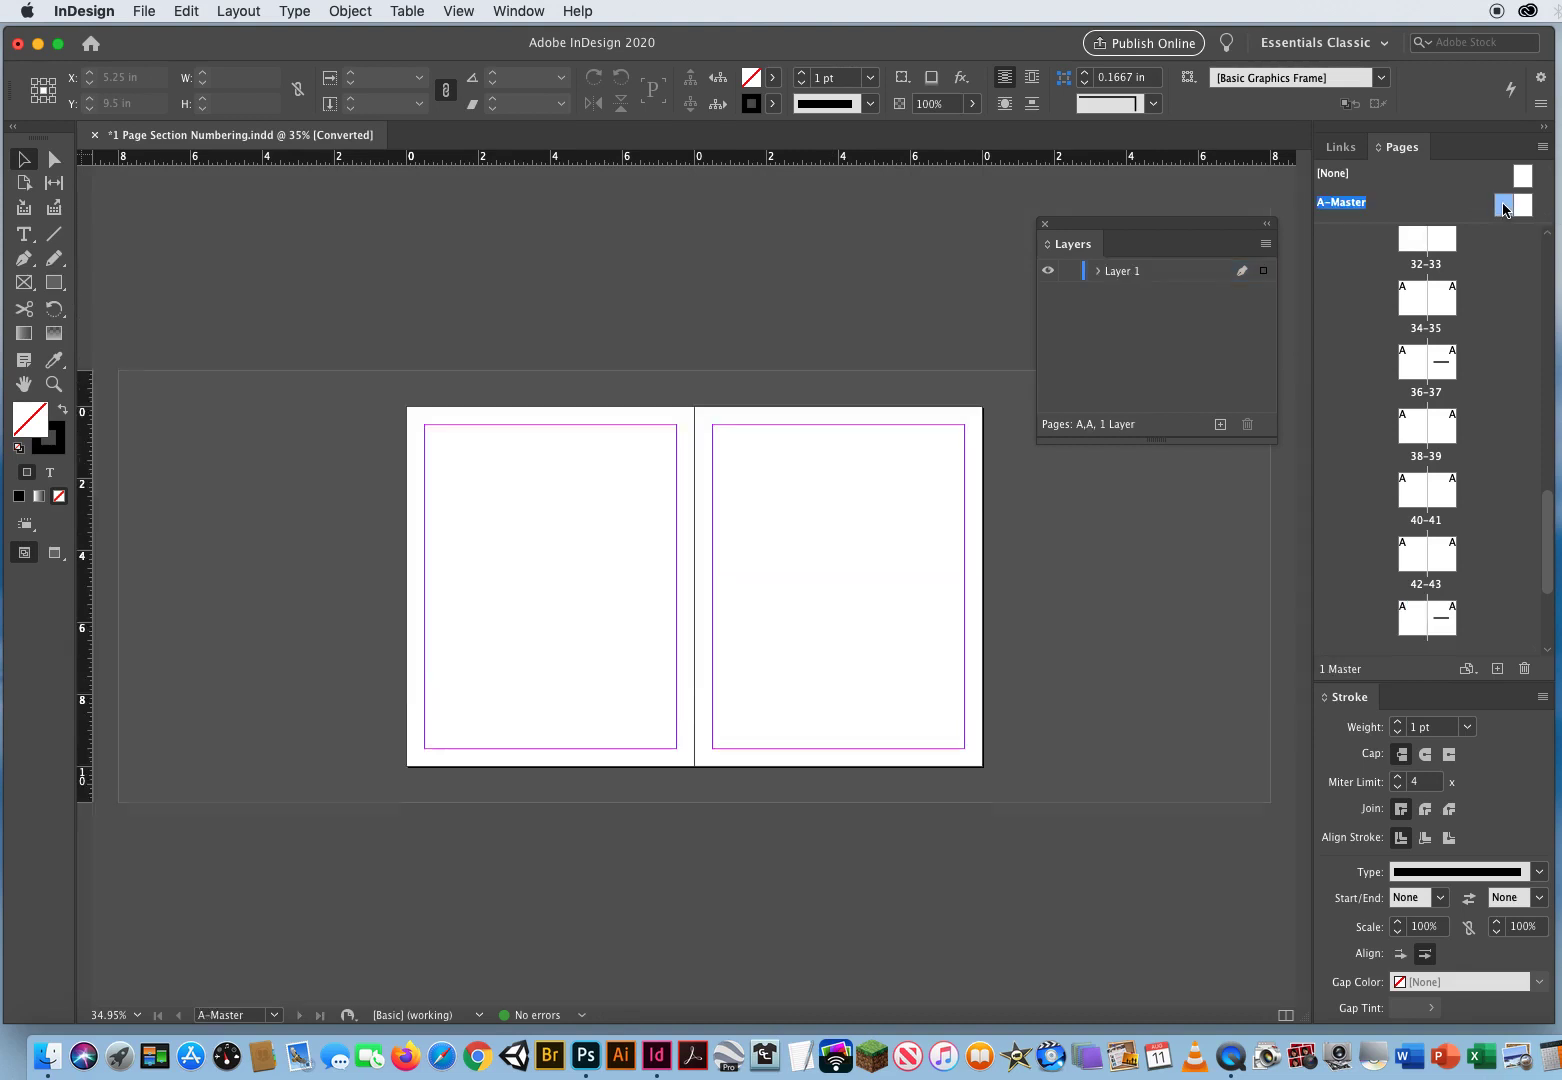
Zoom in on the left master page and draw a small text frame at its bottom-left corner
{"action": "left_click", "coordinate": [53, 383]}
{"action": "left_click", "coordinate": [626, 650]}
{"action": "left_click", "coordinate": [629, 653]}
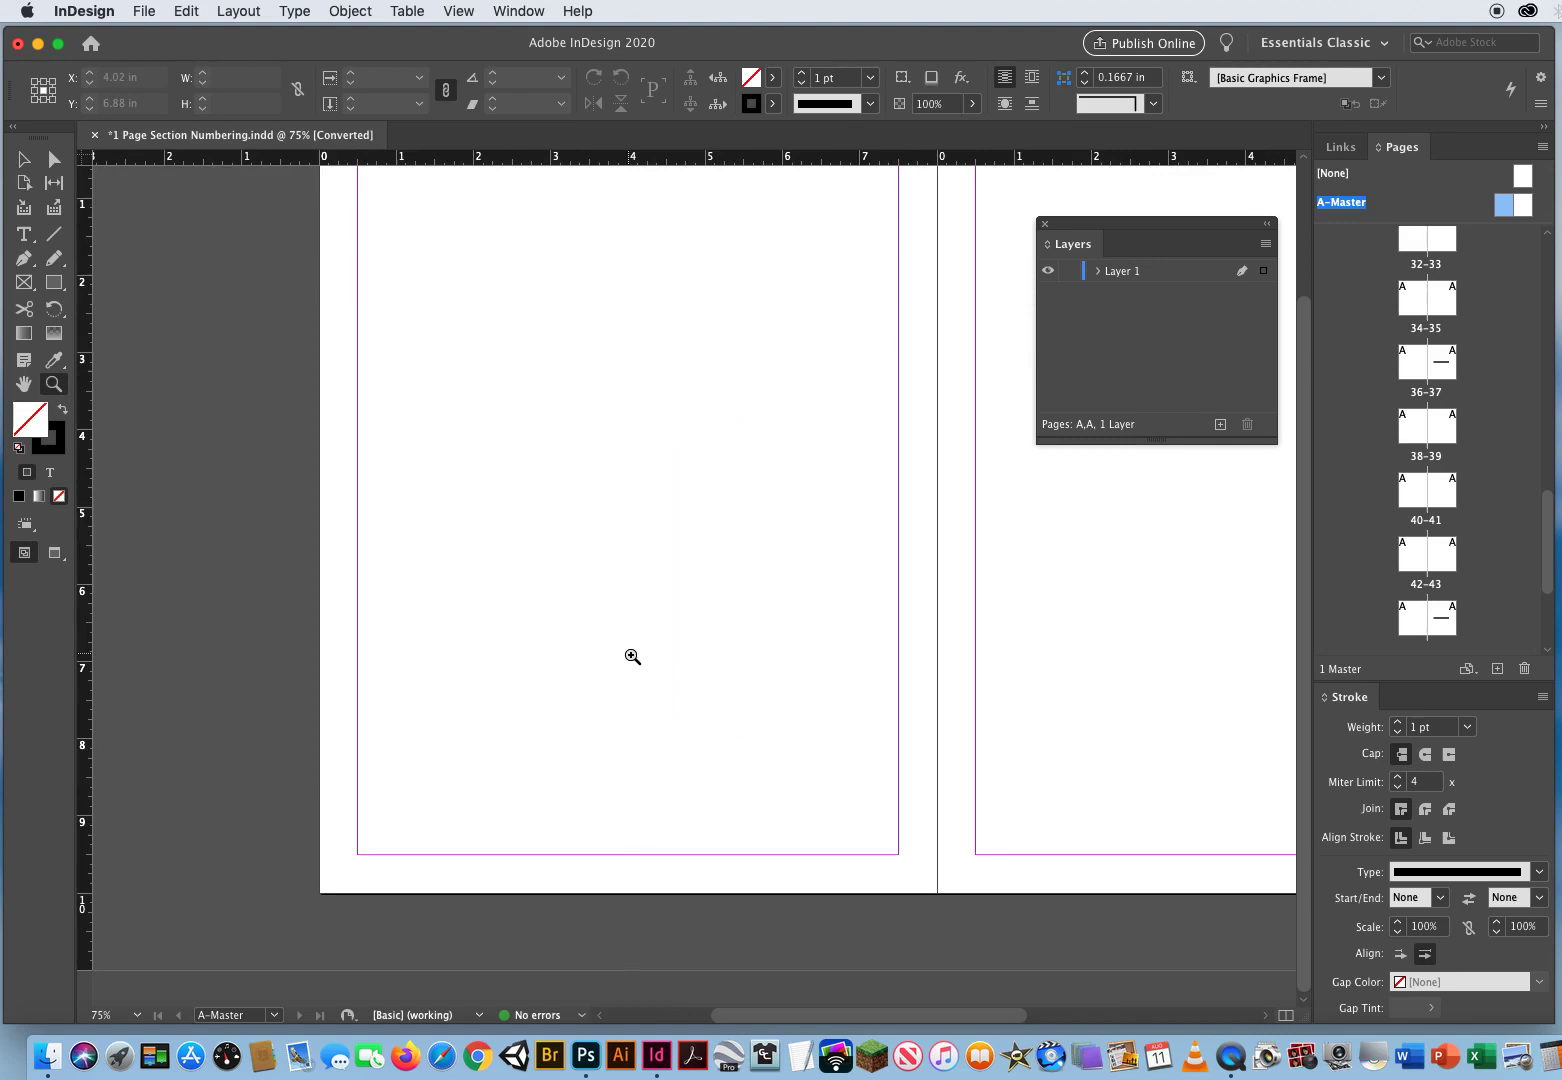
{"action": "left_click_drag", "start_coordinate": [493, 588], "coordinate": [394, 505]}
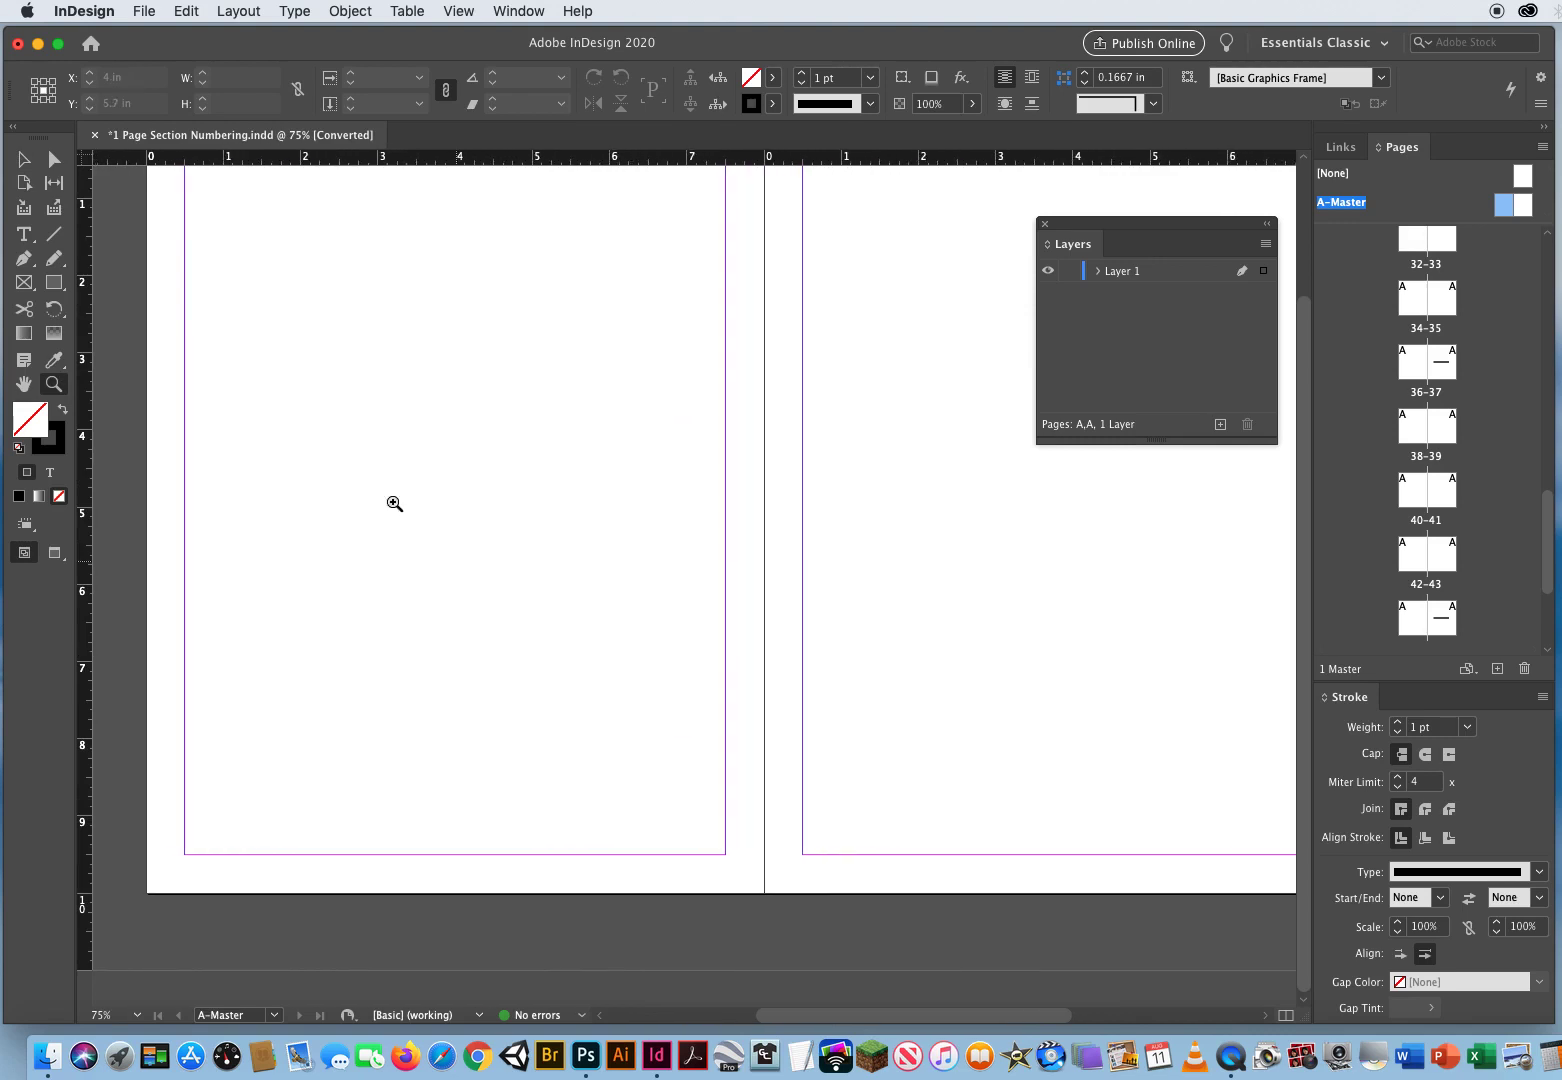
{"action": "left_click", "coordinate": [24, 236]}
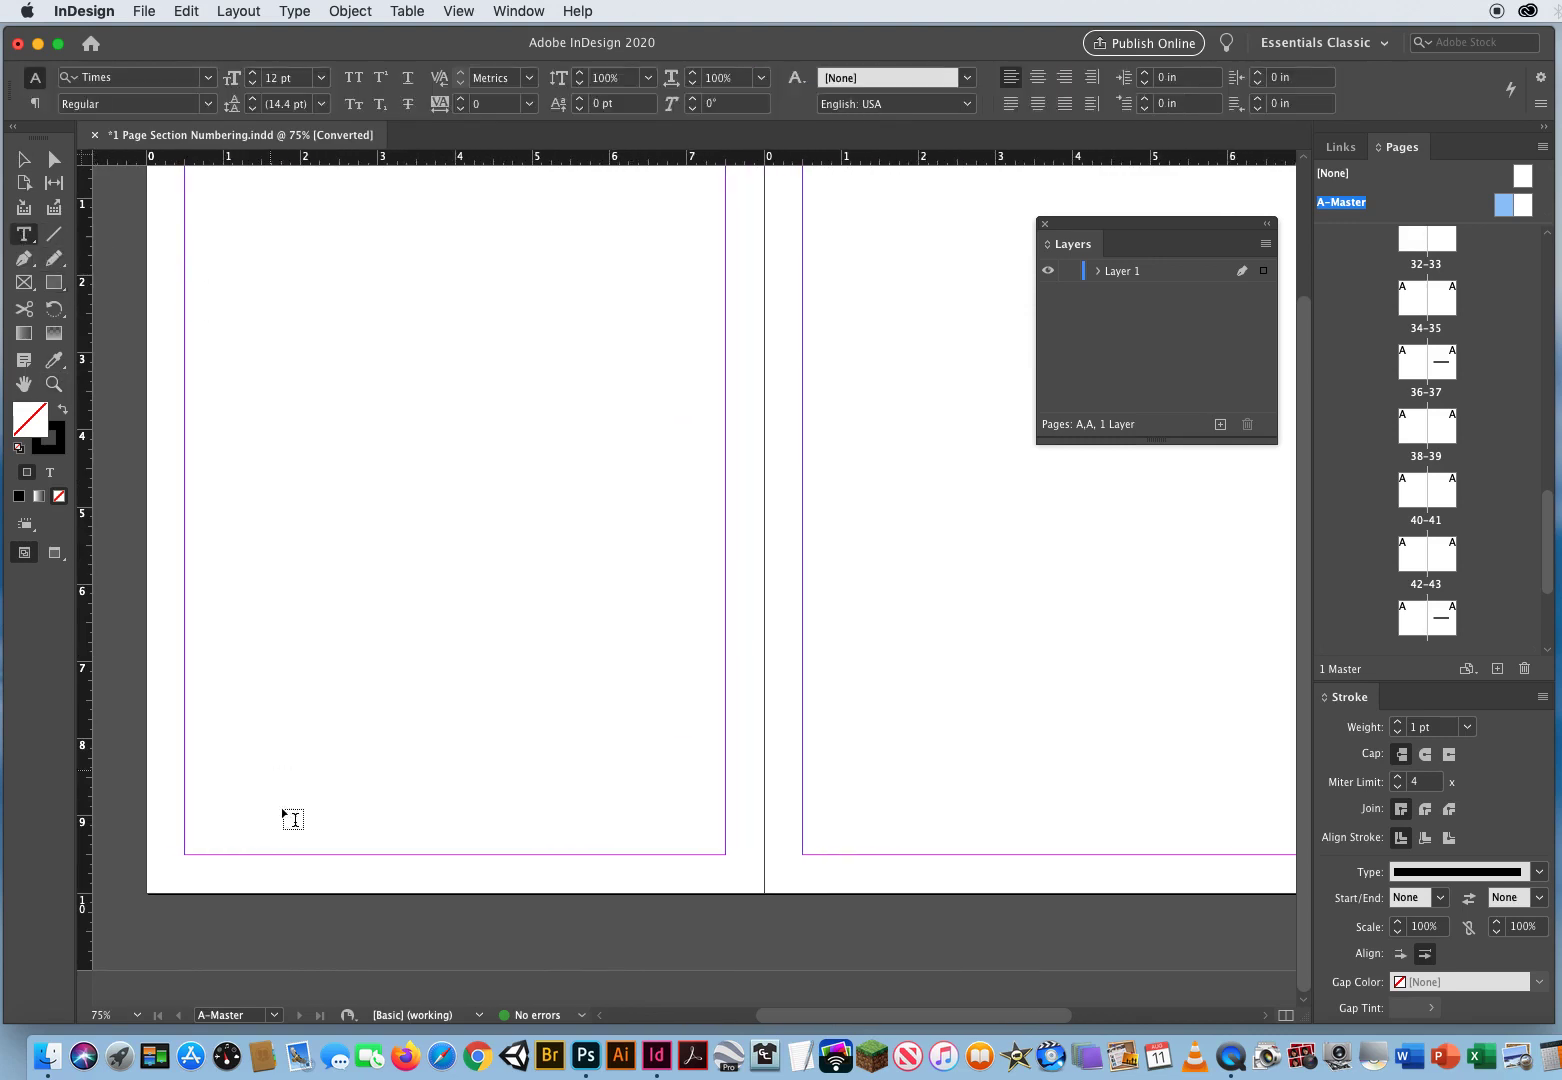
{"action": "left_click_drag", "start_coordinate": [185, 787], "coordinate": [269, 857]}
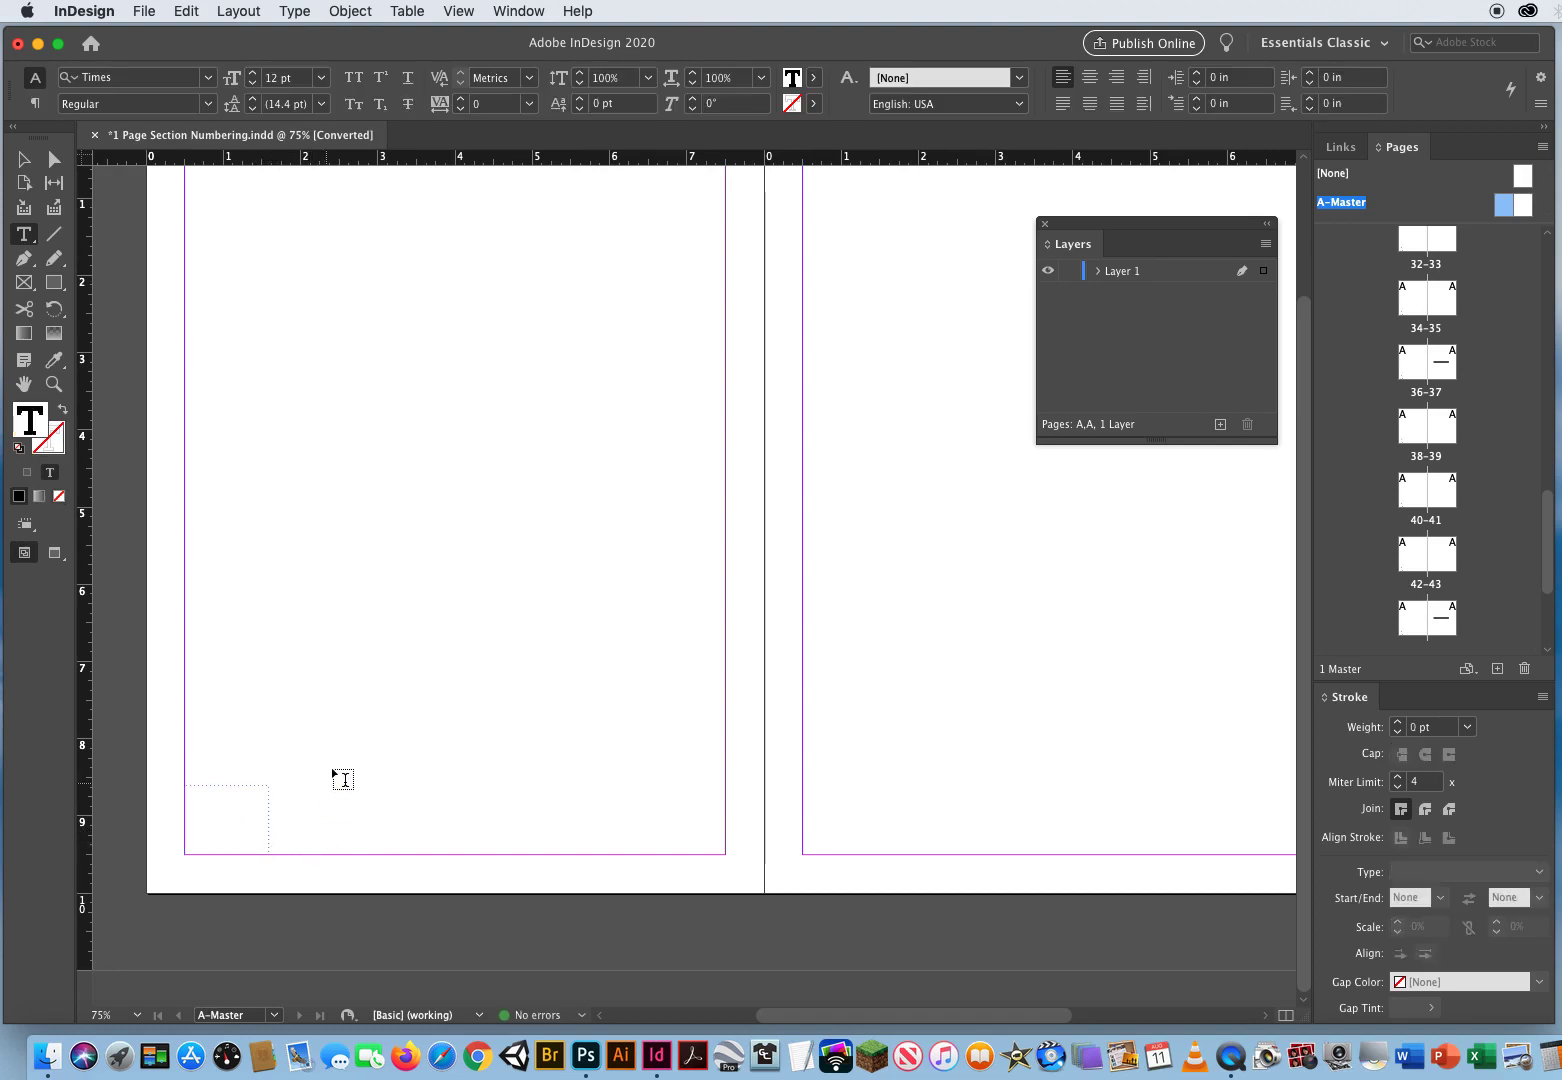
Insert a Current Page Number marker into the corner text frame
{"action": "left_click", "coordinate": [294, 11]}
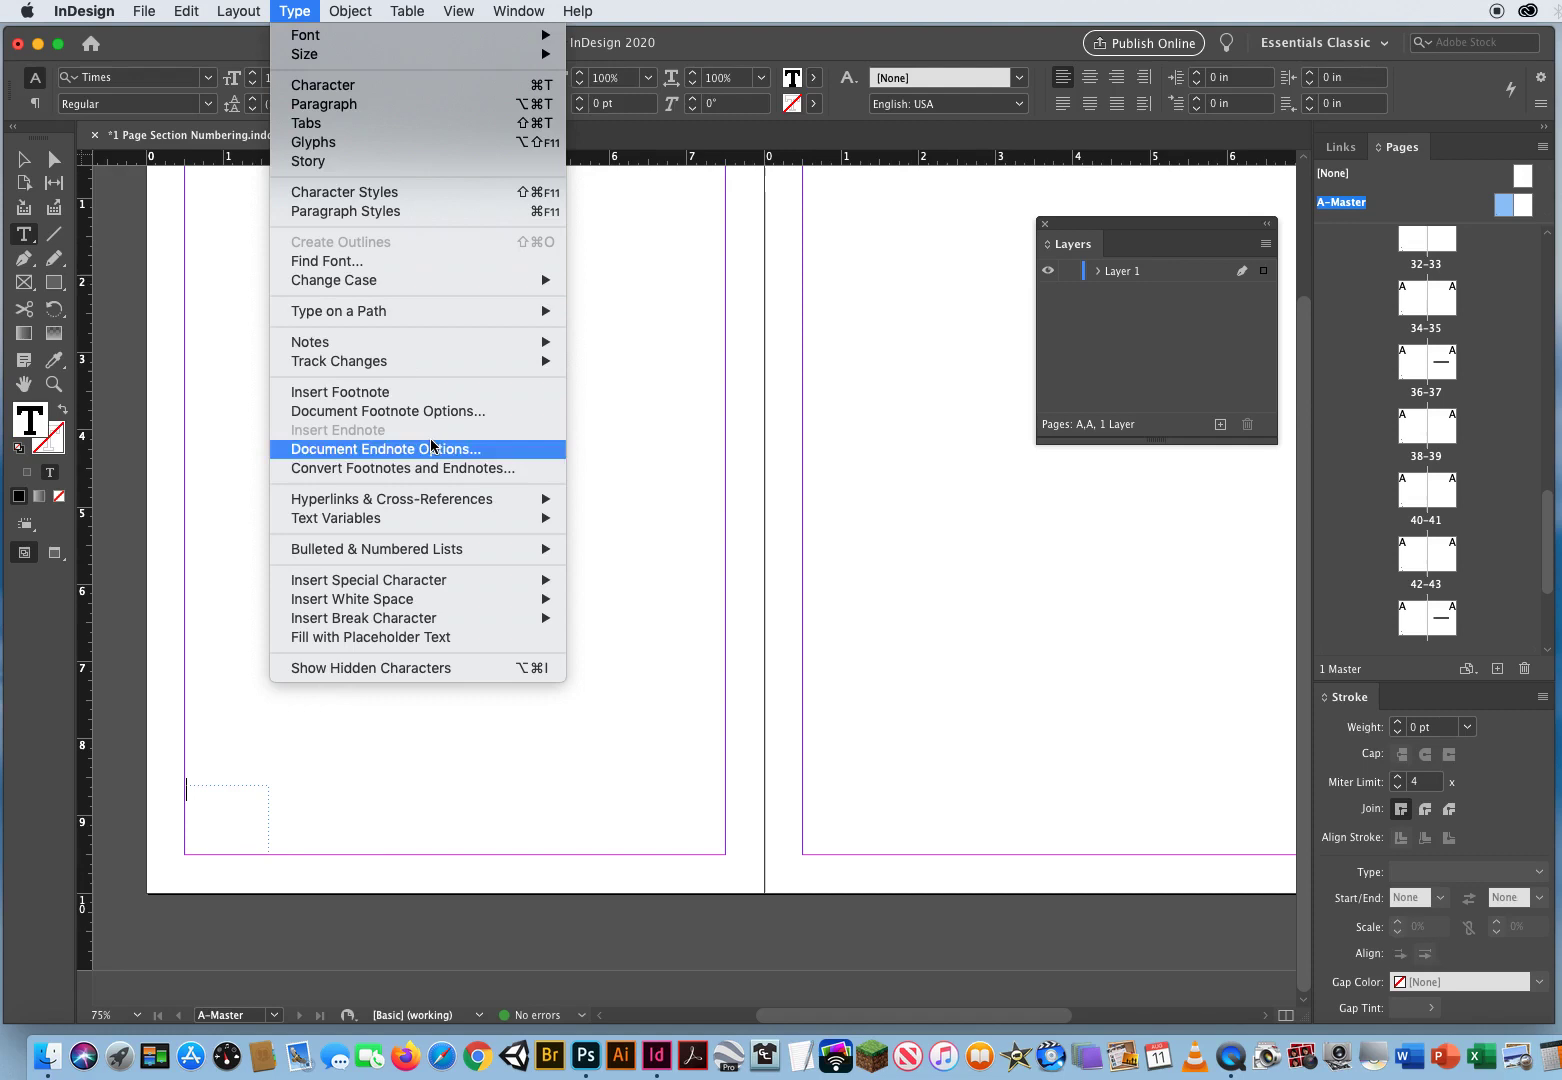
{"action": "mouse_move", "coordinate": [354, 588]}
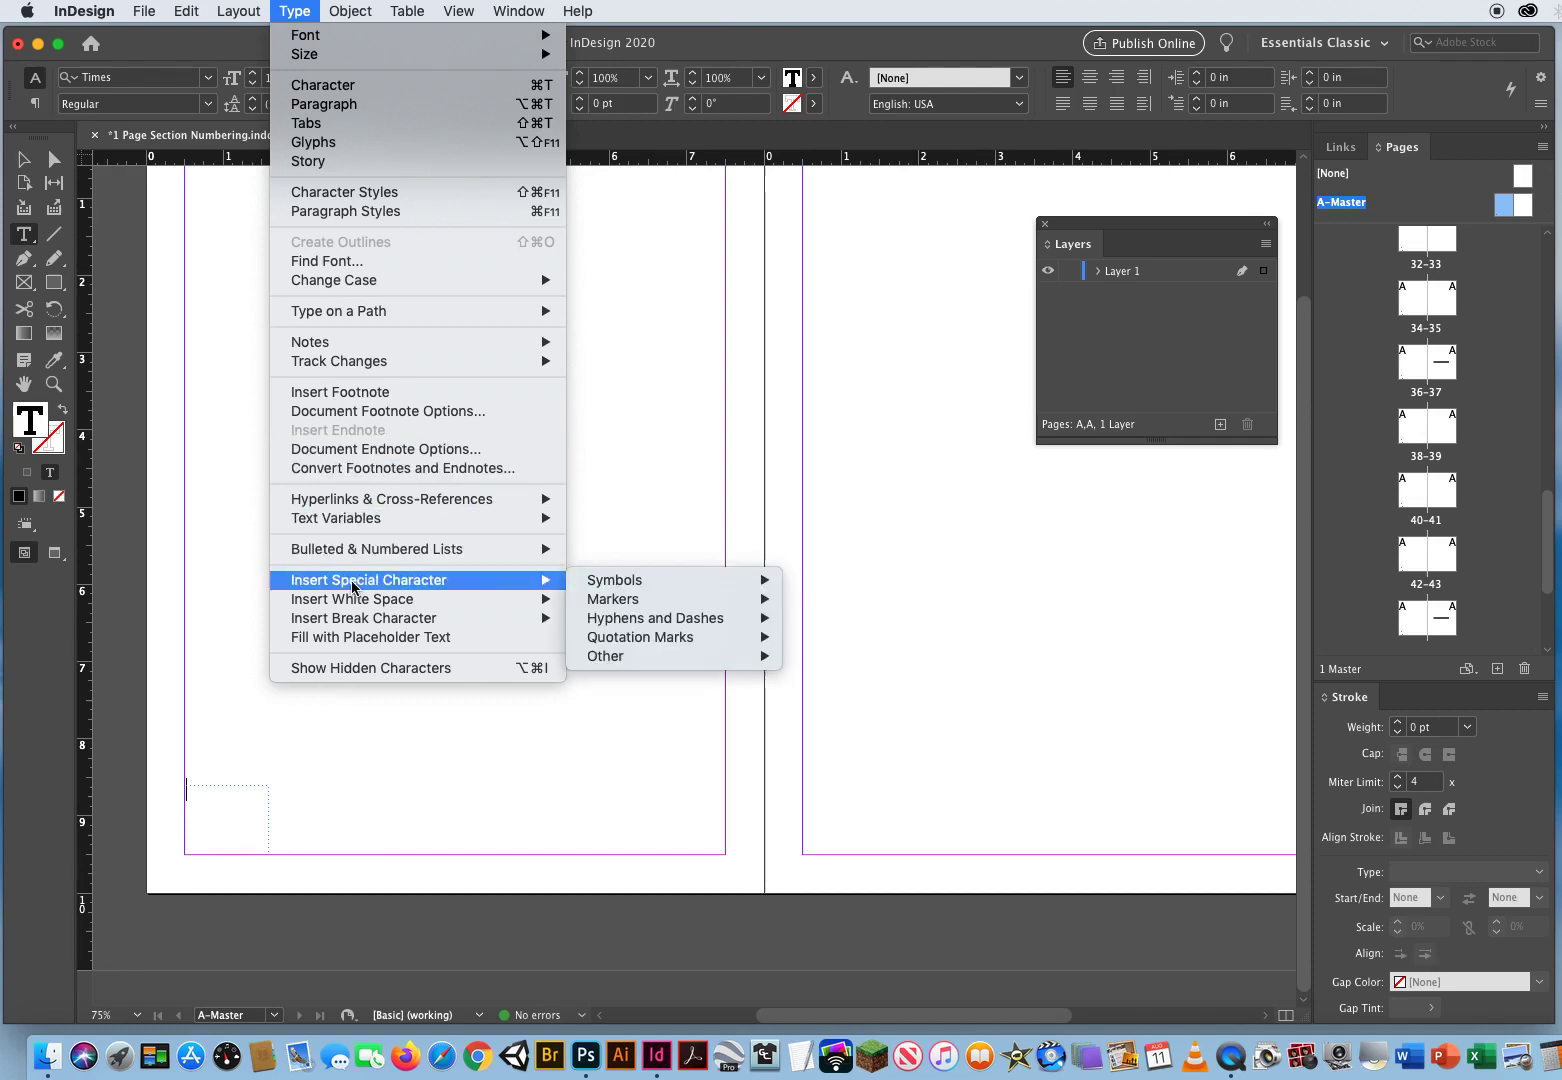
{"action": "mouse_move", "coordinate": [606, 604]}
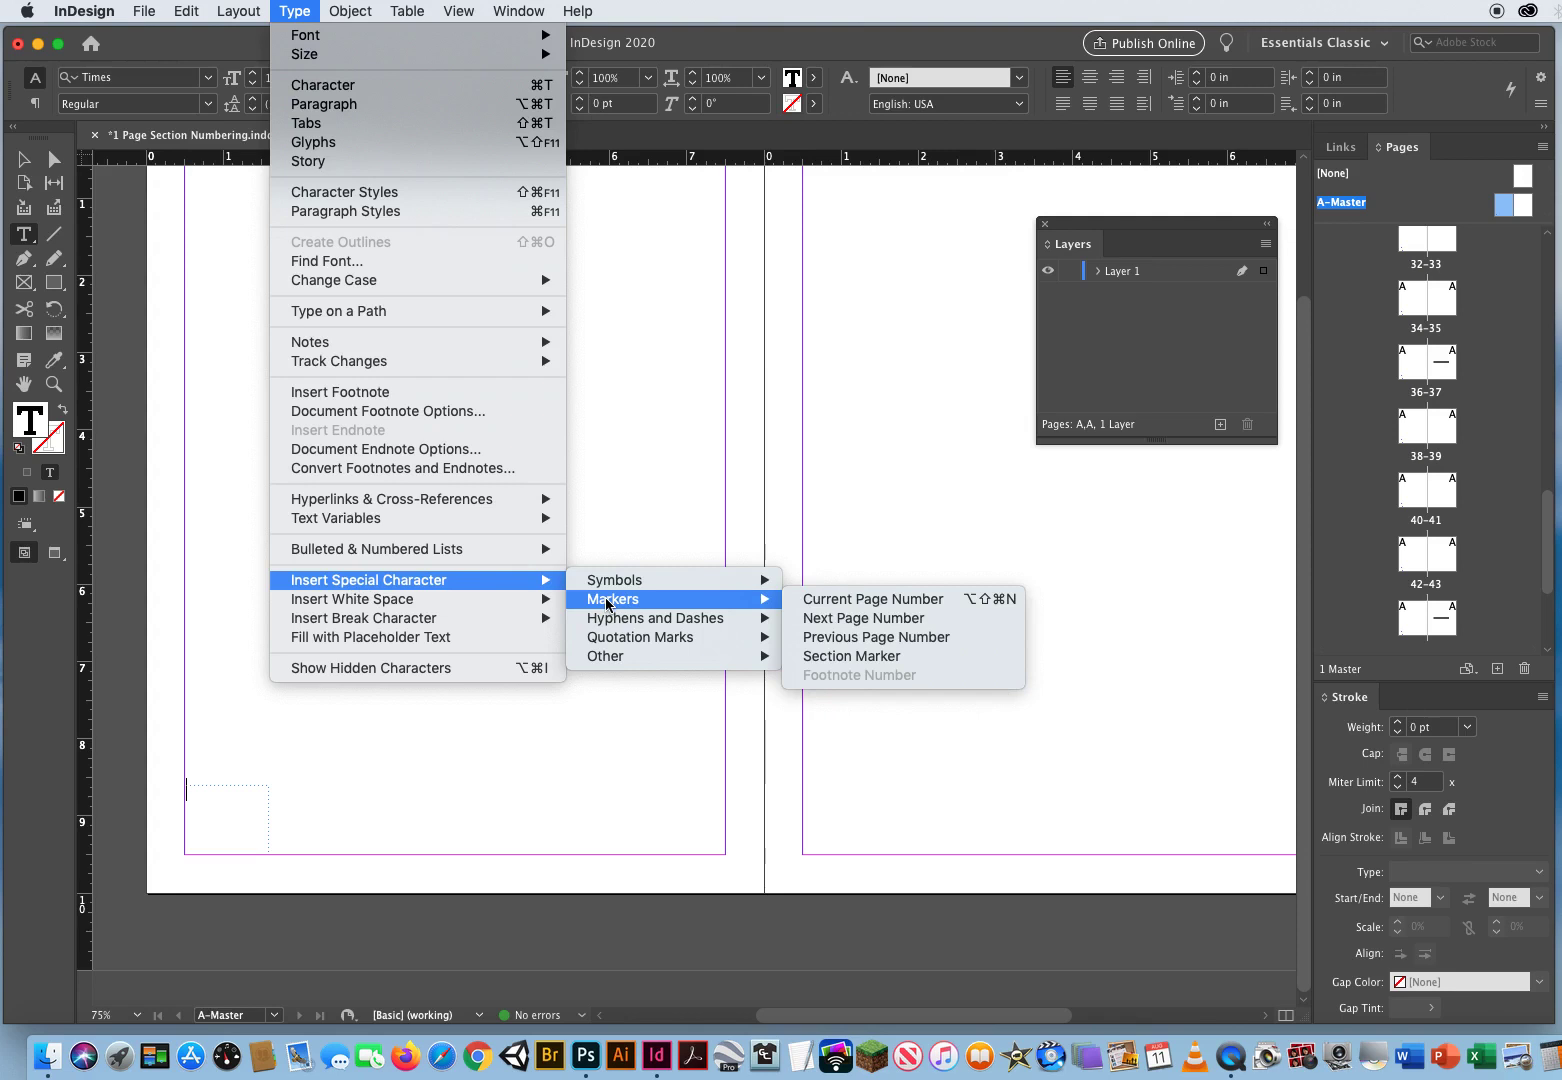
{"action": "left_click", "coordinate": [849, 600]}
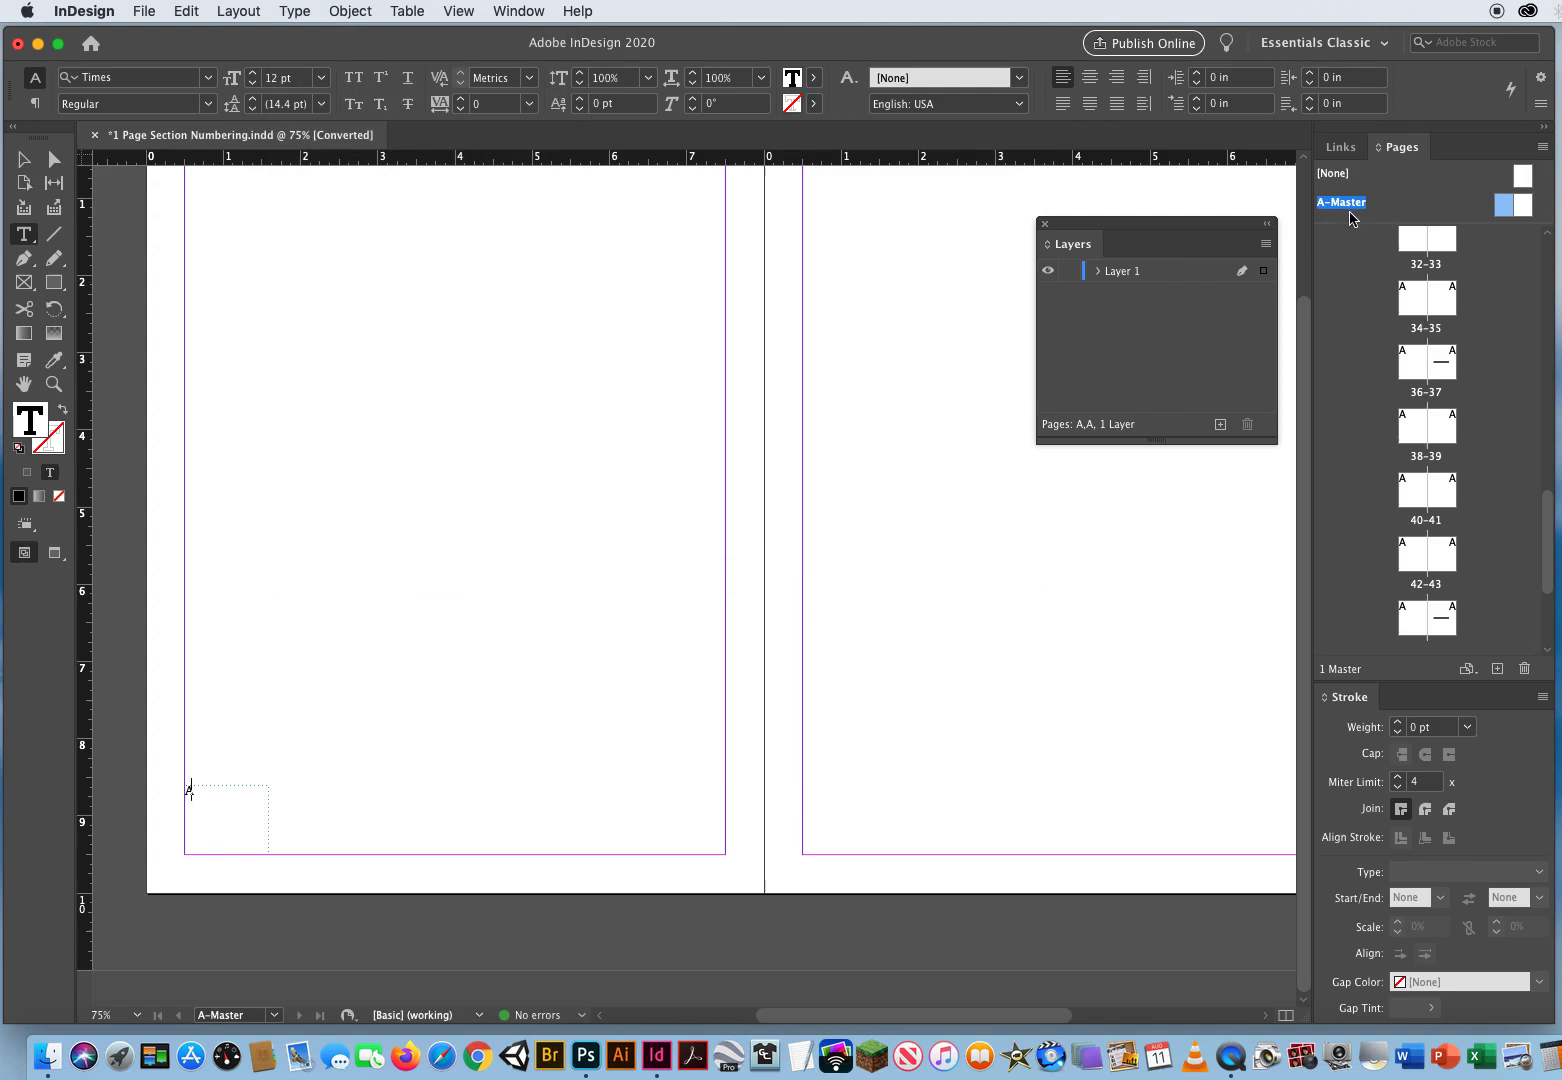
Select the A page-number marker and enlarge its font size to 36 pt
{"action": "left_click_drag", "start_coordinate": [204, 794], "coordinate": [151, 793]}
{"action": "mouse_move", "coordinate": [188, 791]}
{"action": "left_mouse_down"}
{"action": "mouse_move", "coordinate": [312, 797]}
{"action": "mouse_move", "coordinate": [364, 781]}
{"action": "left_mouse_up"}
{"action": "left_click", "coordinate": [305, 78]}
{"action": "left_click", "coordinate": [253, 74]}
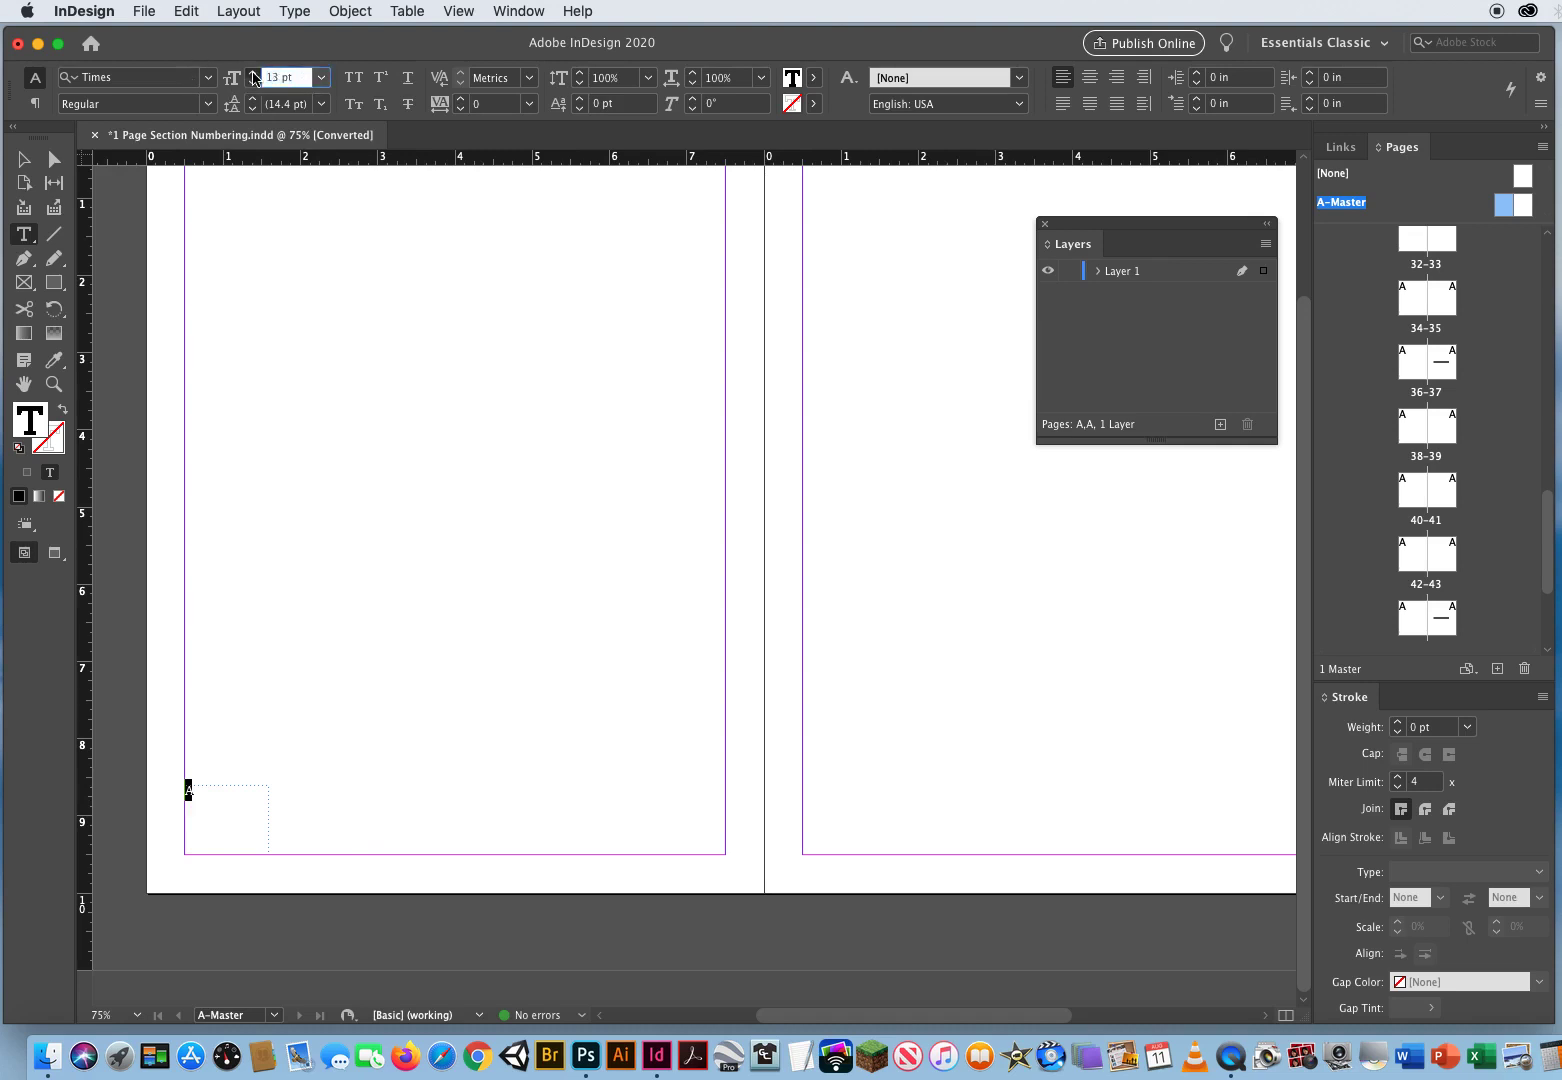
{"action": "left_click", "coordinate": [253, 74]}
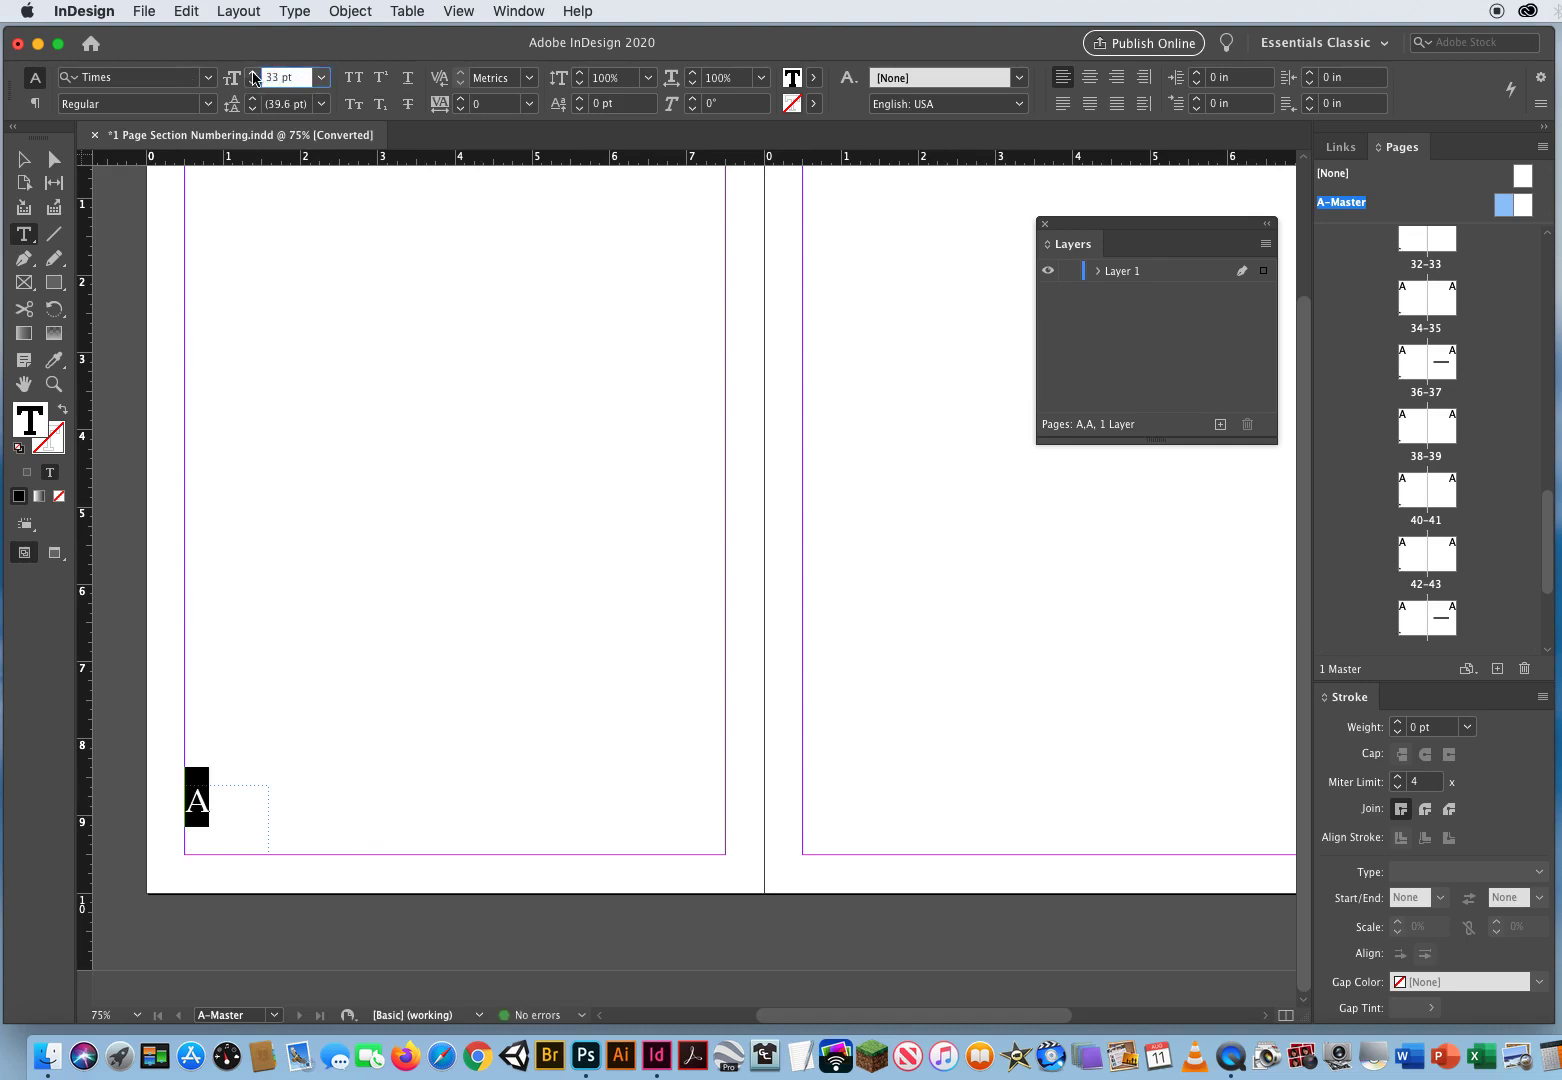
{"action": "left_click", "coordinate": [253, 74]}
{"action": "left_click", "coordinate": [253, 74]}
Nudge the page-number frame toward the page bottom and move it to the right page's corner
{"action": "left_click", "coordinate": [24, 160]}
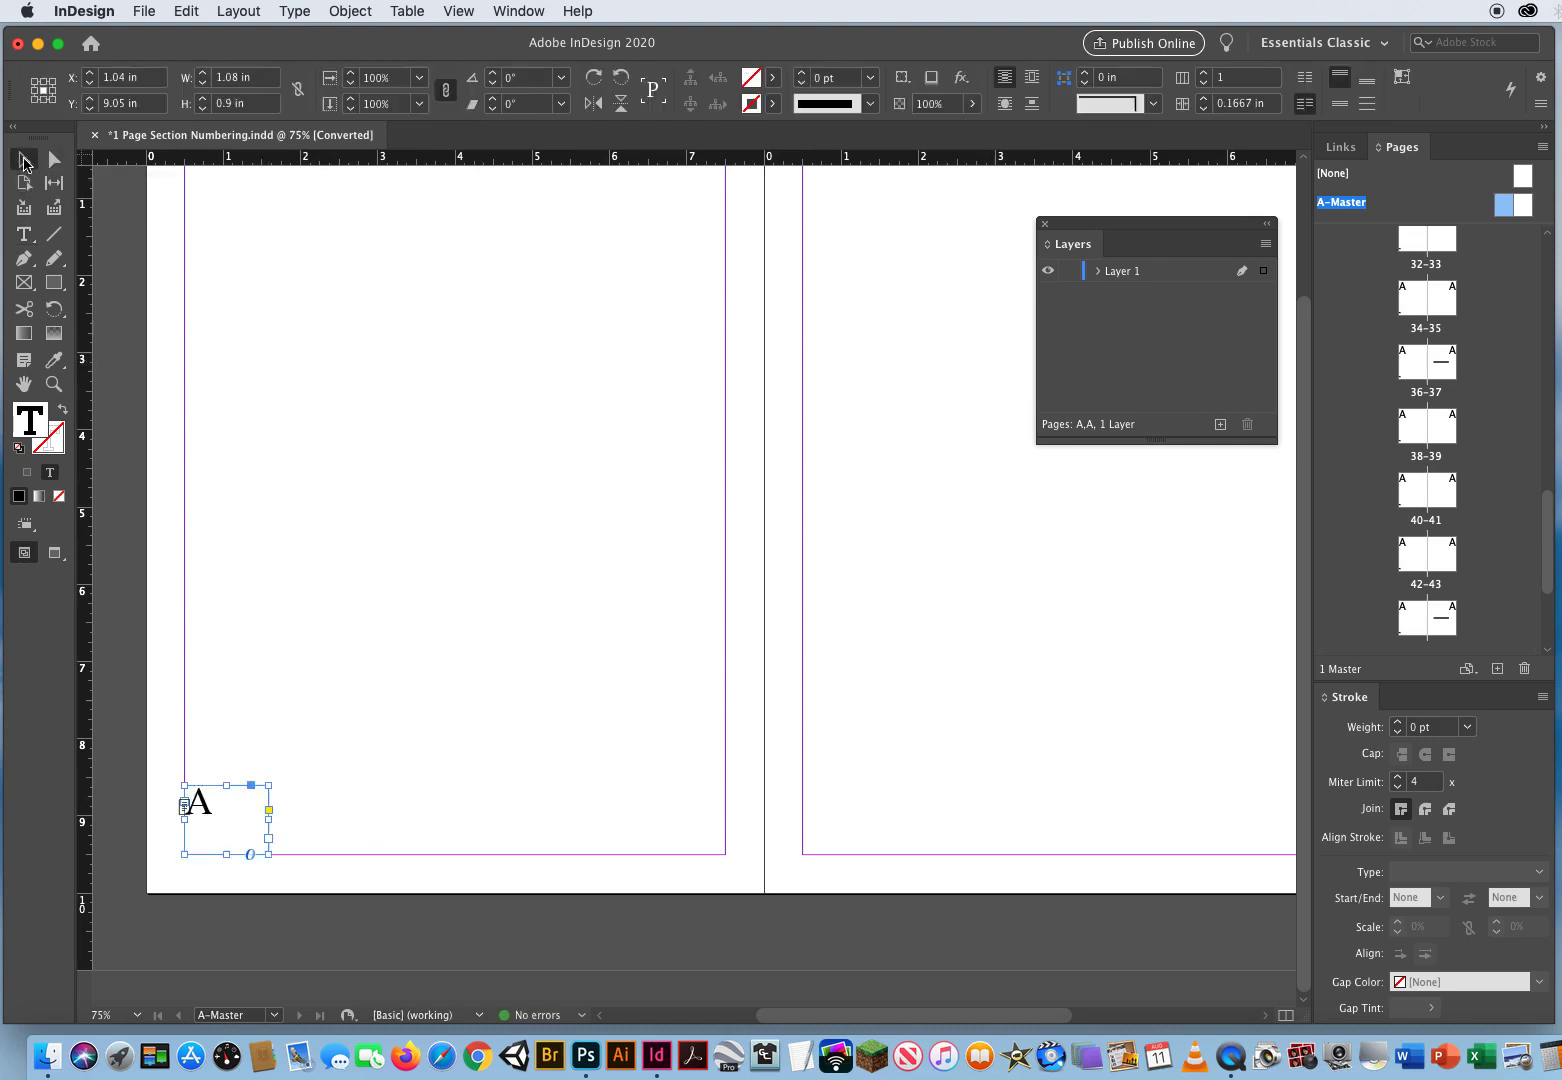
{"action": "key", "text": "Down"}
{"action": "key", "text": "Down"}
{"action": "key", "text": "Down"}
{"action": "key", "text": "Down"}
{"action": "key", "text": "Down"}
{"action": "key", "text": "Down"}
{"action": "key", "text": "Down"}
{"action": "key", "text": "Down"}
{"action": "key", "text": "Down"}
{"action": "key", "text": "Down"}
{"action": "key", "text": "Down"}
{"action": "key", "text": "Down"}
{"action": "key", "text": "Down"}
{"action": "key", "text": "Down"}
{"action": "key", "text": "Down"}
{"action": "key", "text": "Down"}
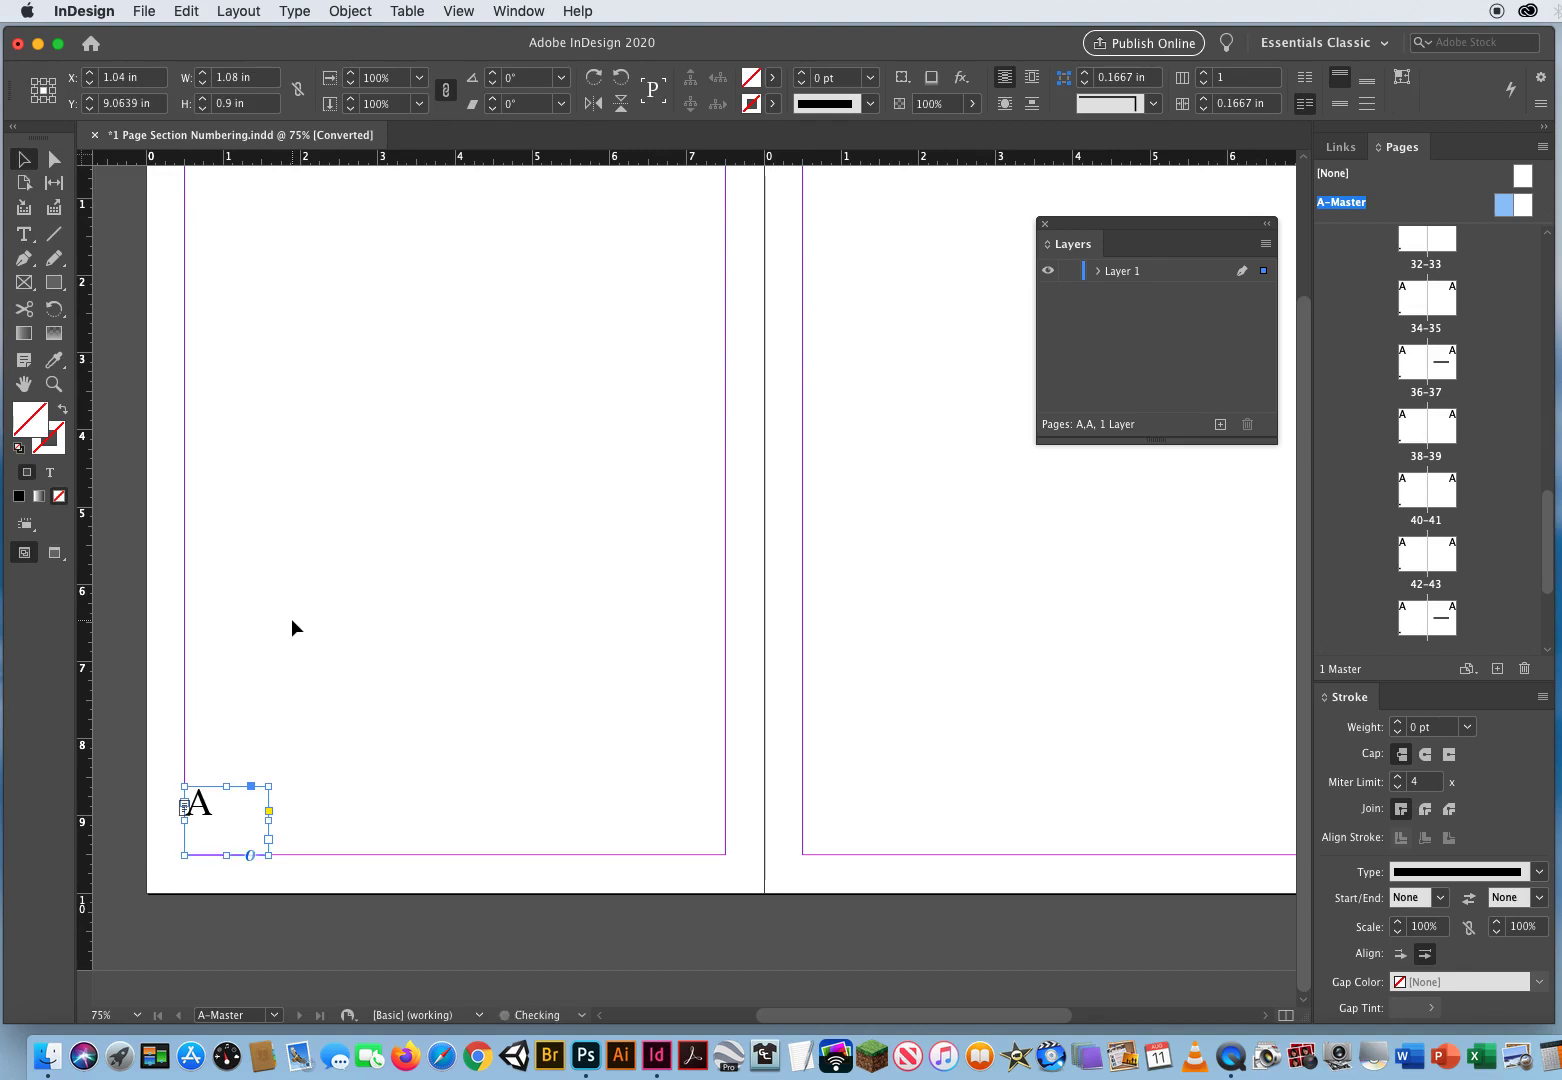
{"action": "key", "text": "Down"}
{"action": "key", "text": "Down"}
{"action": "key", "text": "Down"}
{"action": "key", "text": "Down"}
{"action": "key", "text": "Down"}
{"action": "key", "text": "Down"}
{"action": "key", "text": "Down"}
{"action": "key", "text": "Down"}
{"action": "key", "text": "Down"}
{"action": "key", "text": "Down"}
{"action": "key", "text": "Down"}
{"action": "key", "text": "Down"}
{"action": "key", "text": "Down"}
{"action": "key", "text": "Down"}
{"action": "key", "text": "Down"}
{"action": "key", "text": "Down"}
{"action": "key", "text": "Down"}
{"action": "key", "text": "Down"}
{"action": "key", "text": "Down"}
{"action": "key", "text": "Down"}
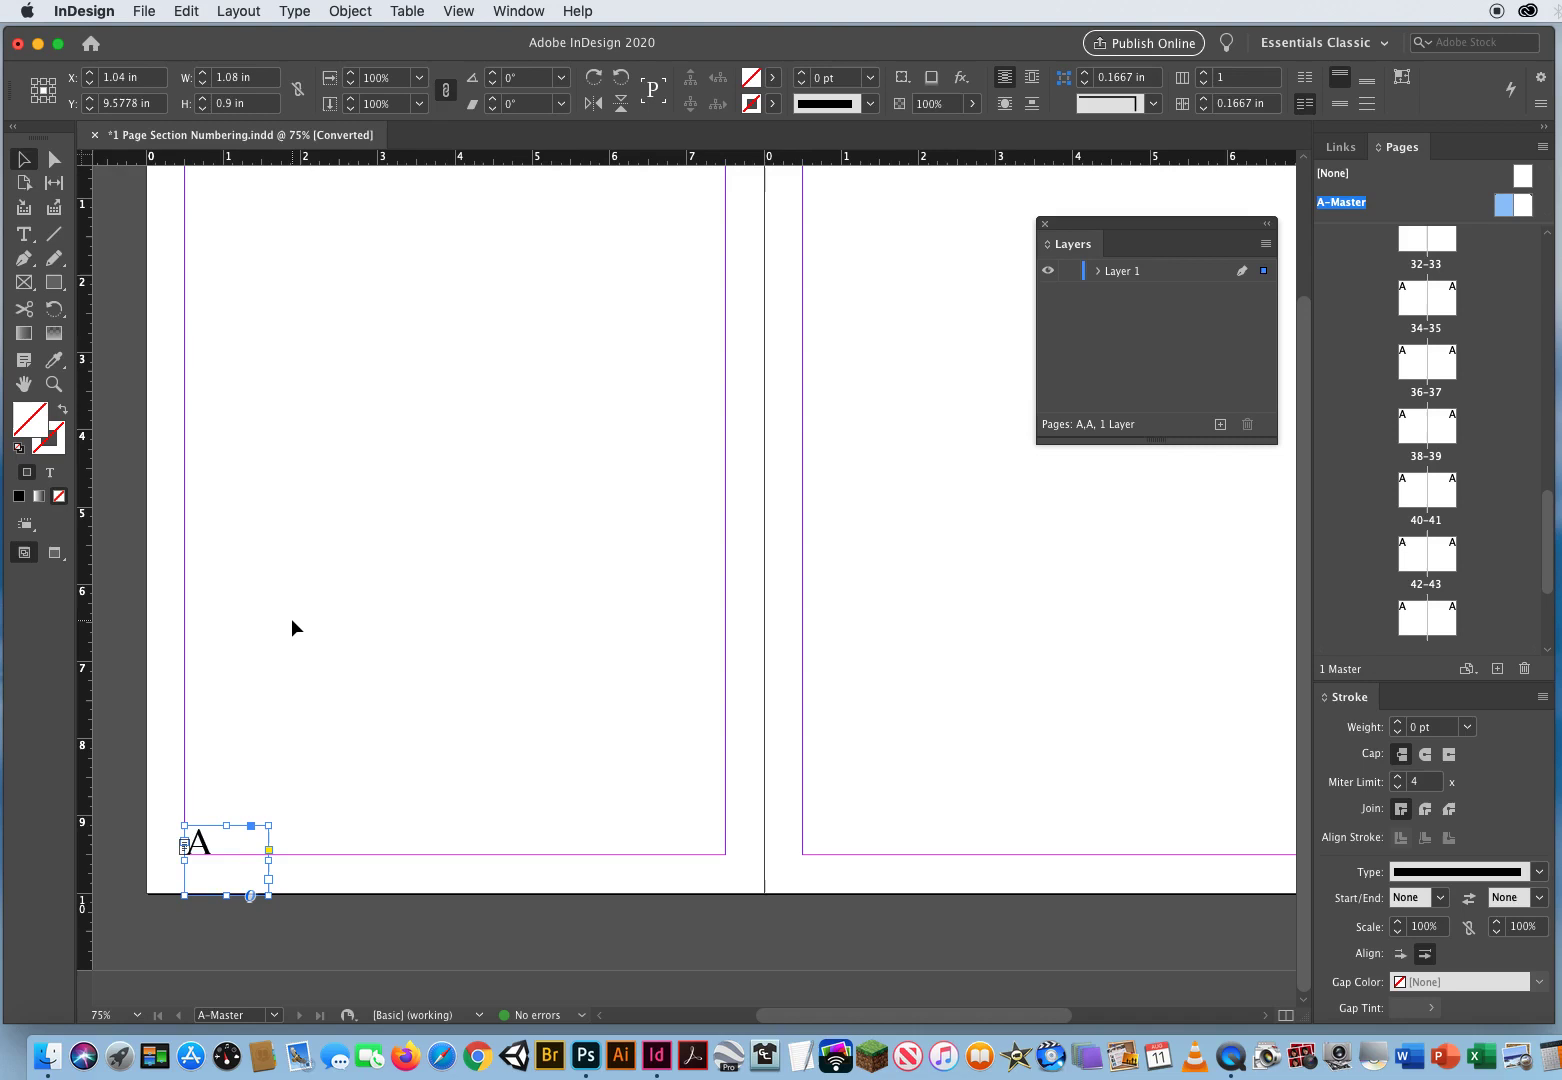
{"action": "key", "text": "Up"}
{"action": "left_click_drag", "start_coordinate": [218, 856], "coordinate": [888, 863]}
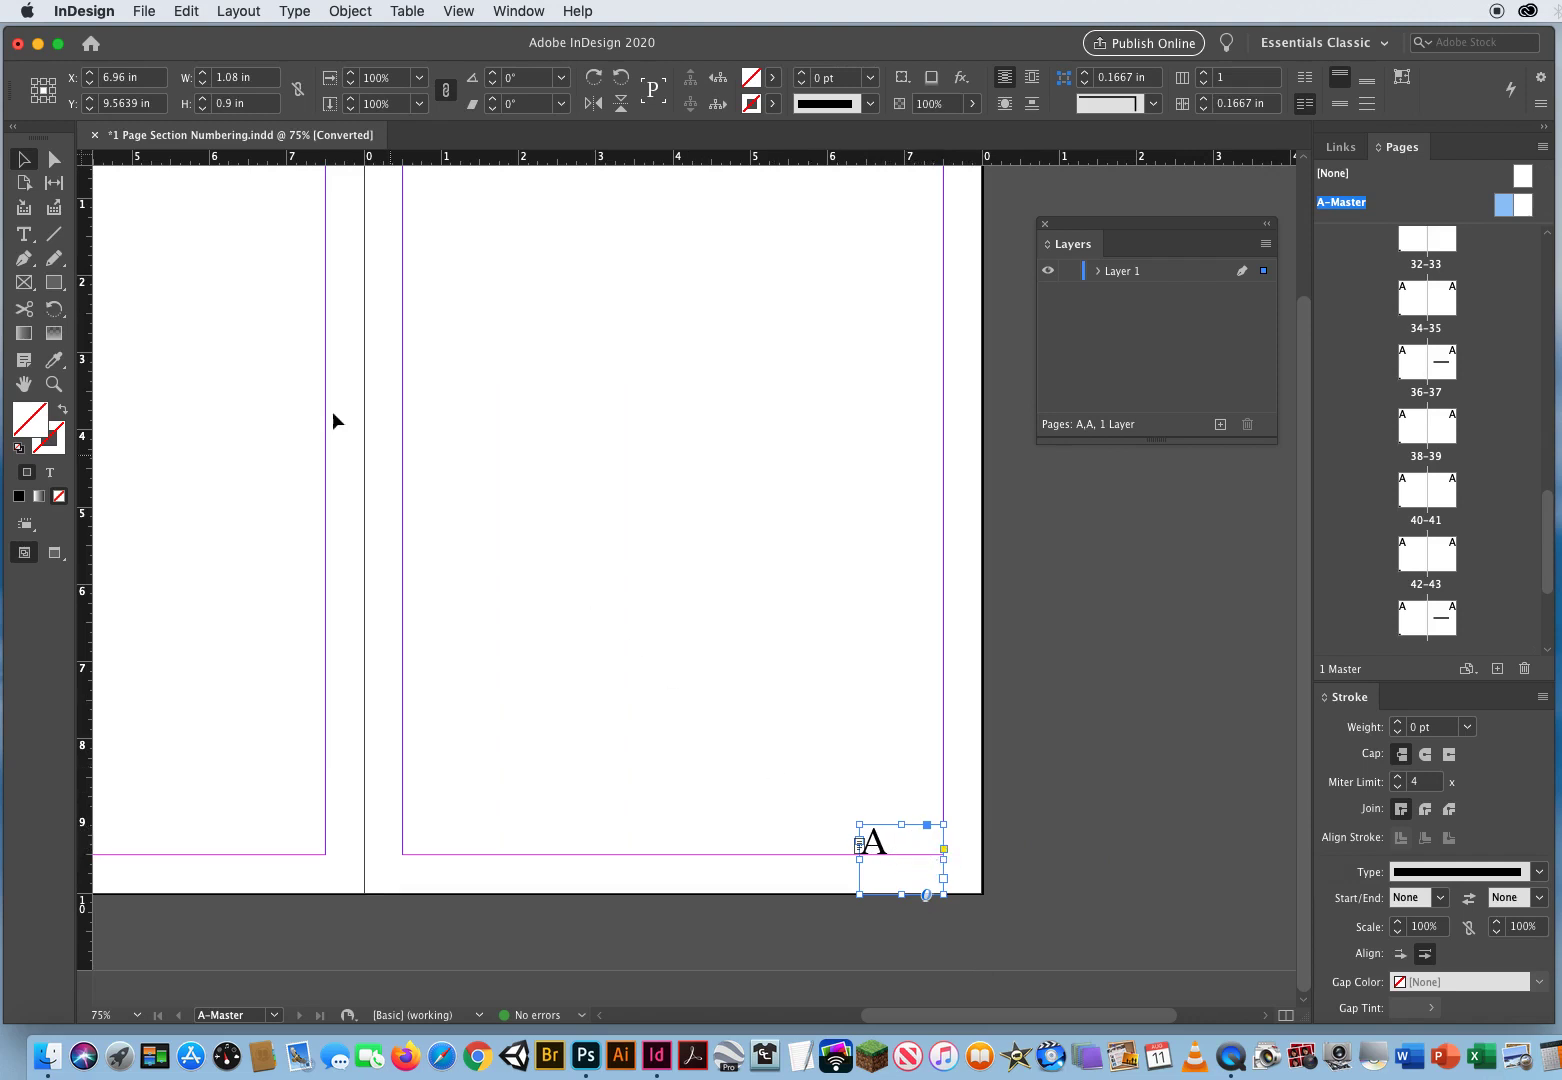
Right-align the page number marker in its frame, then deselect the frame
{"action": "left_click", "coordinate": [24, 235]}
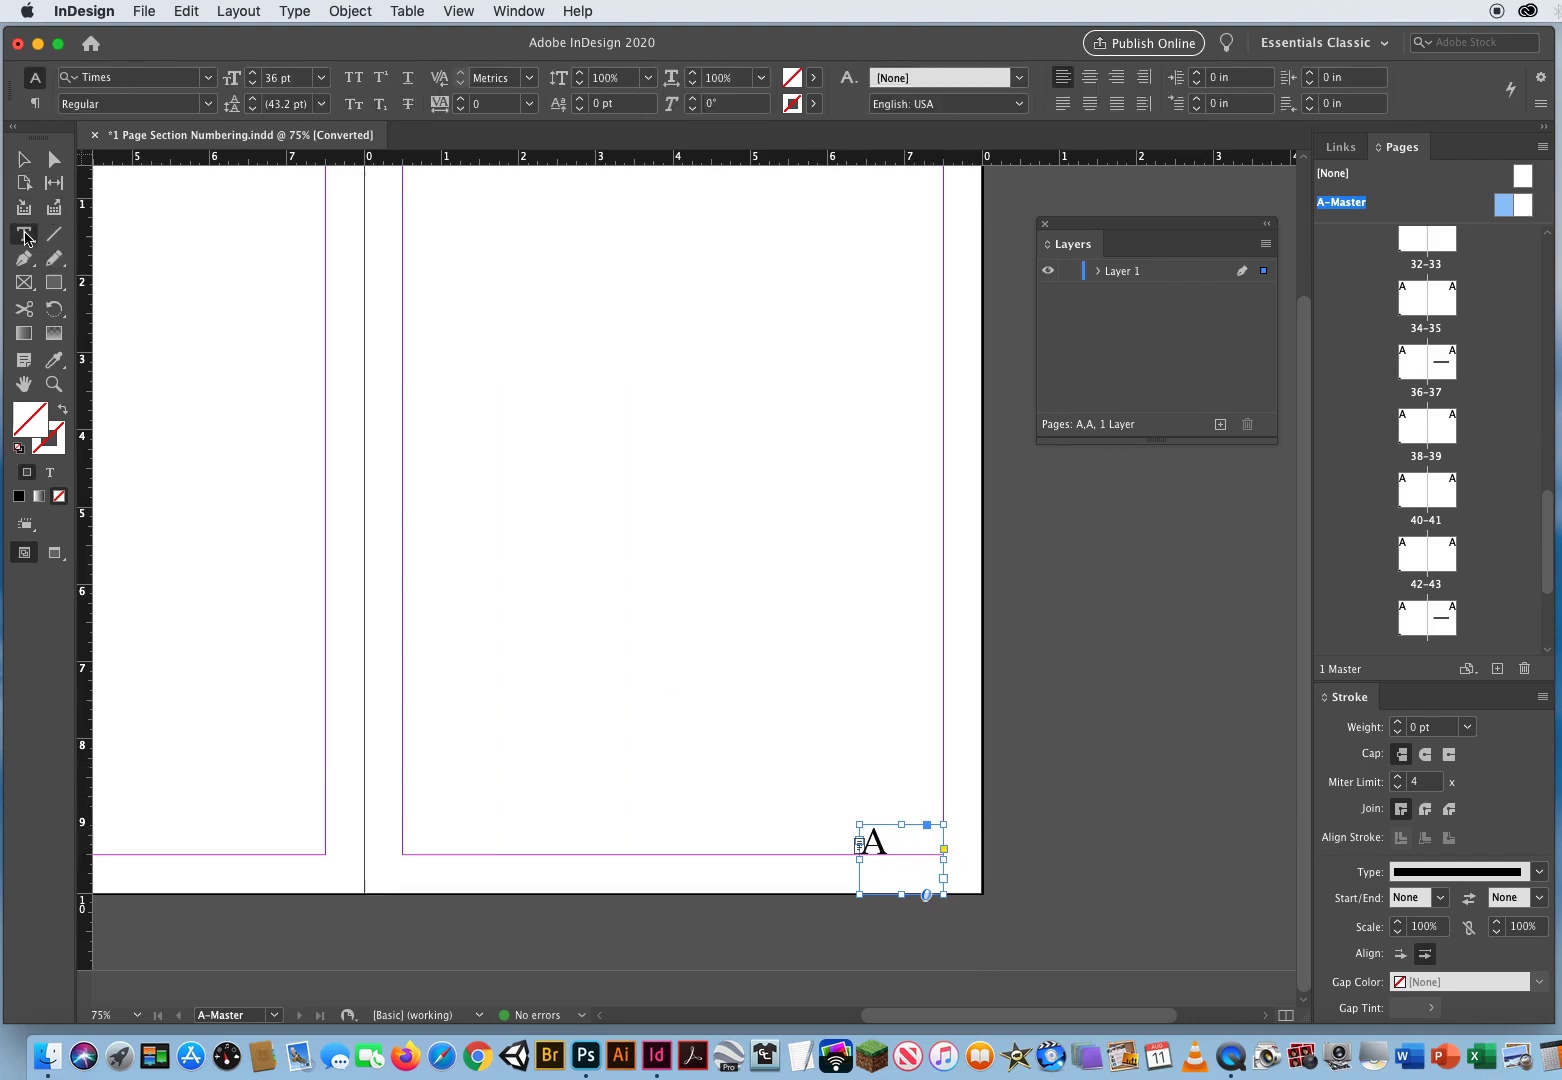
{"action": "left_click", "coordinate": [1116, 78]}
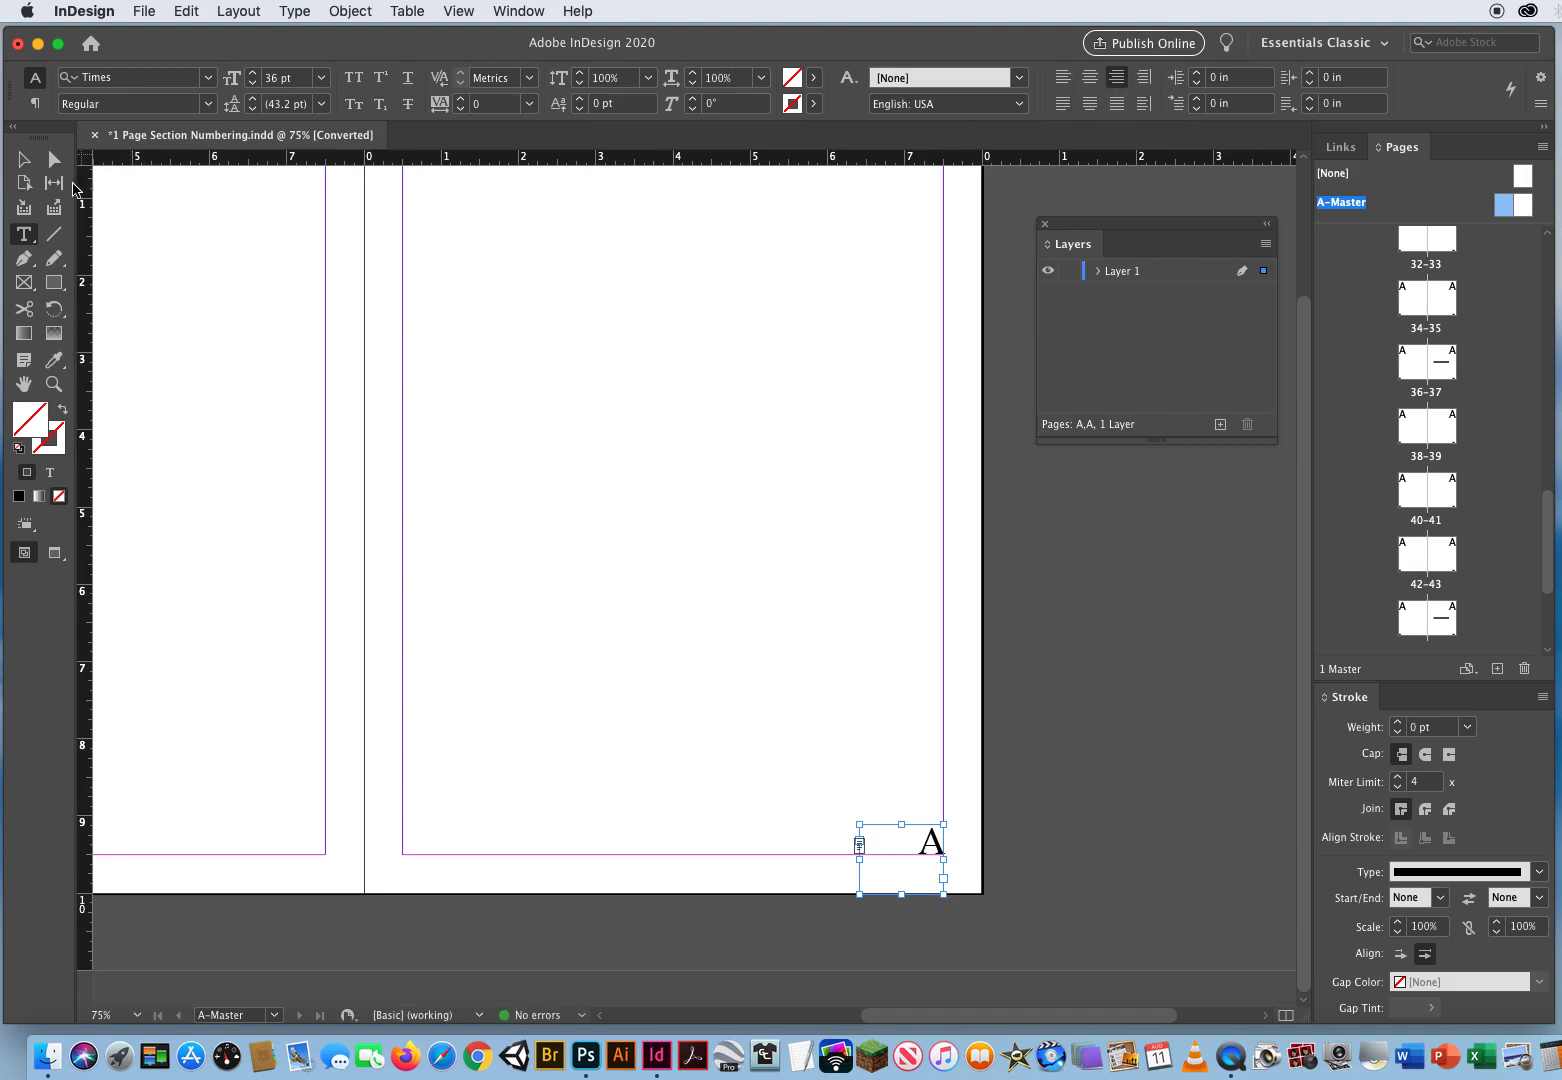
{"action": "left_click", "coordinate": [24, 160]}
{"action": "left_click", "coordinate": [520, 553]}
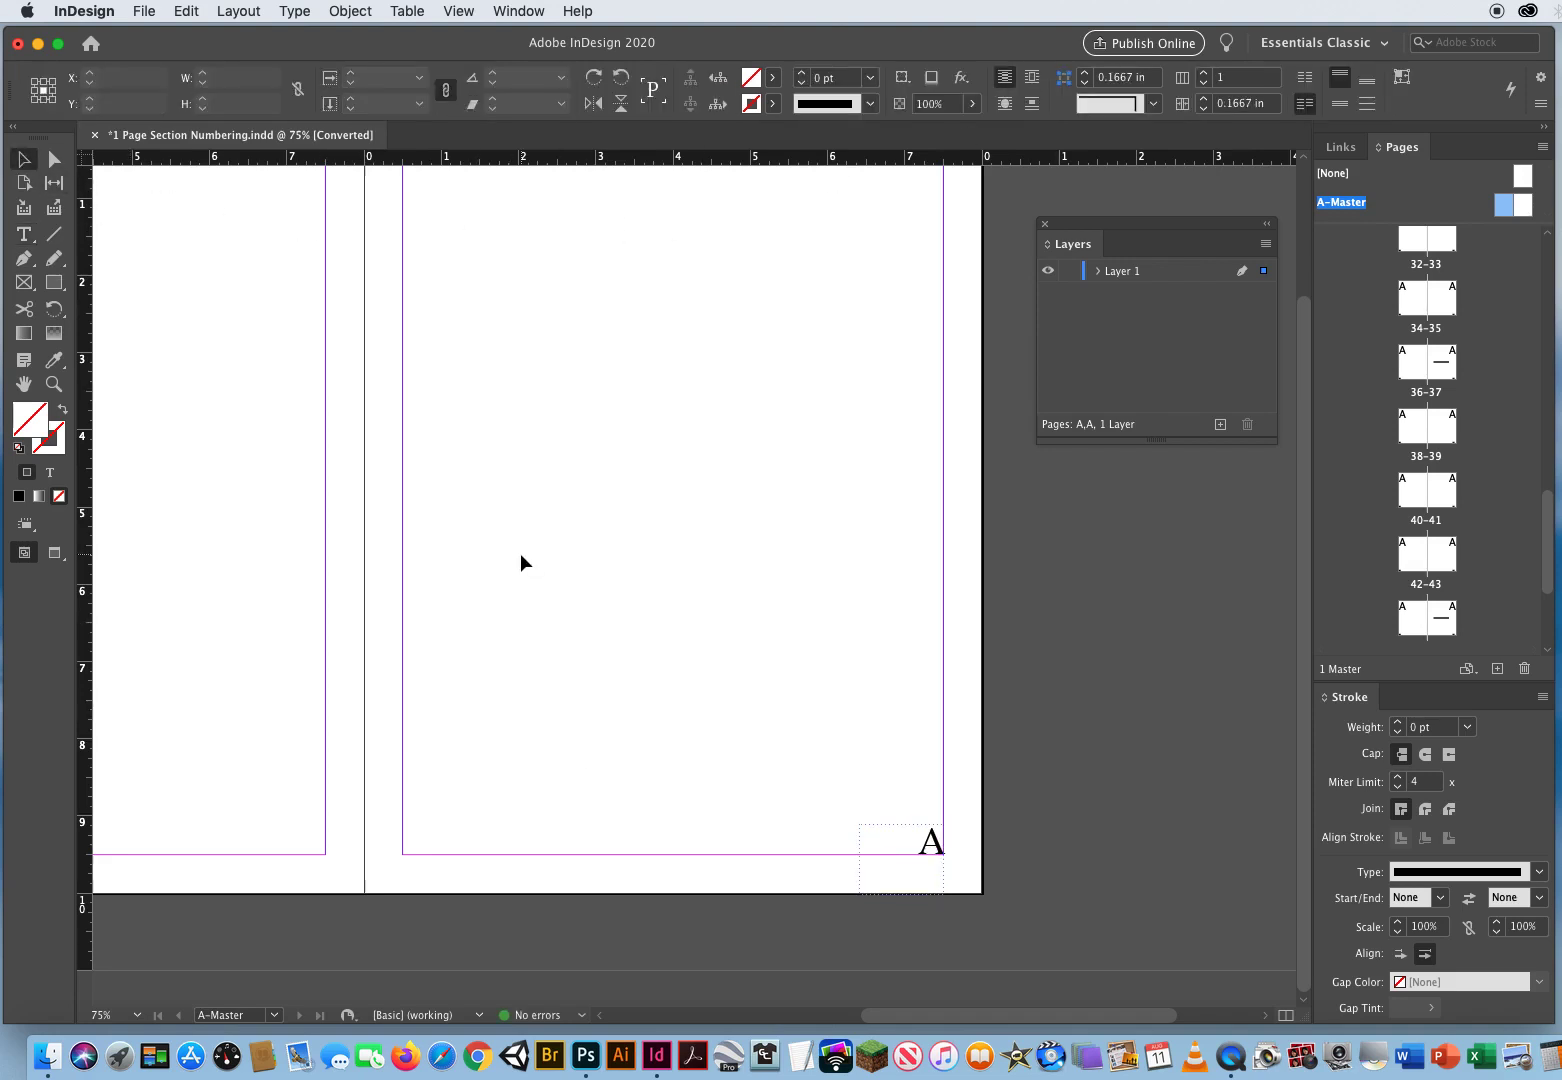
Jump to page 27, zoom out to 25%, and switch to Preview mode without guides
{"action": "scroll", "coordinate": [1538, 366], "scroll_direction": "down", "scroll_amount": 10}
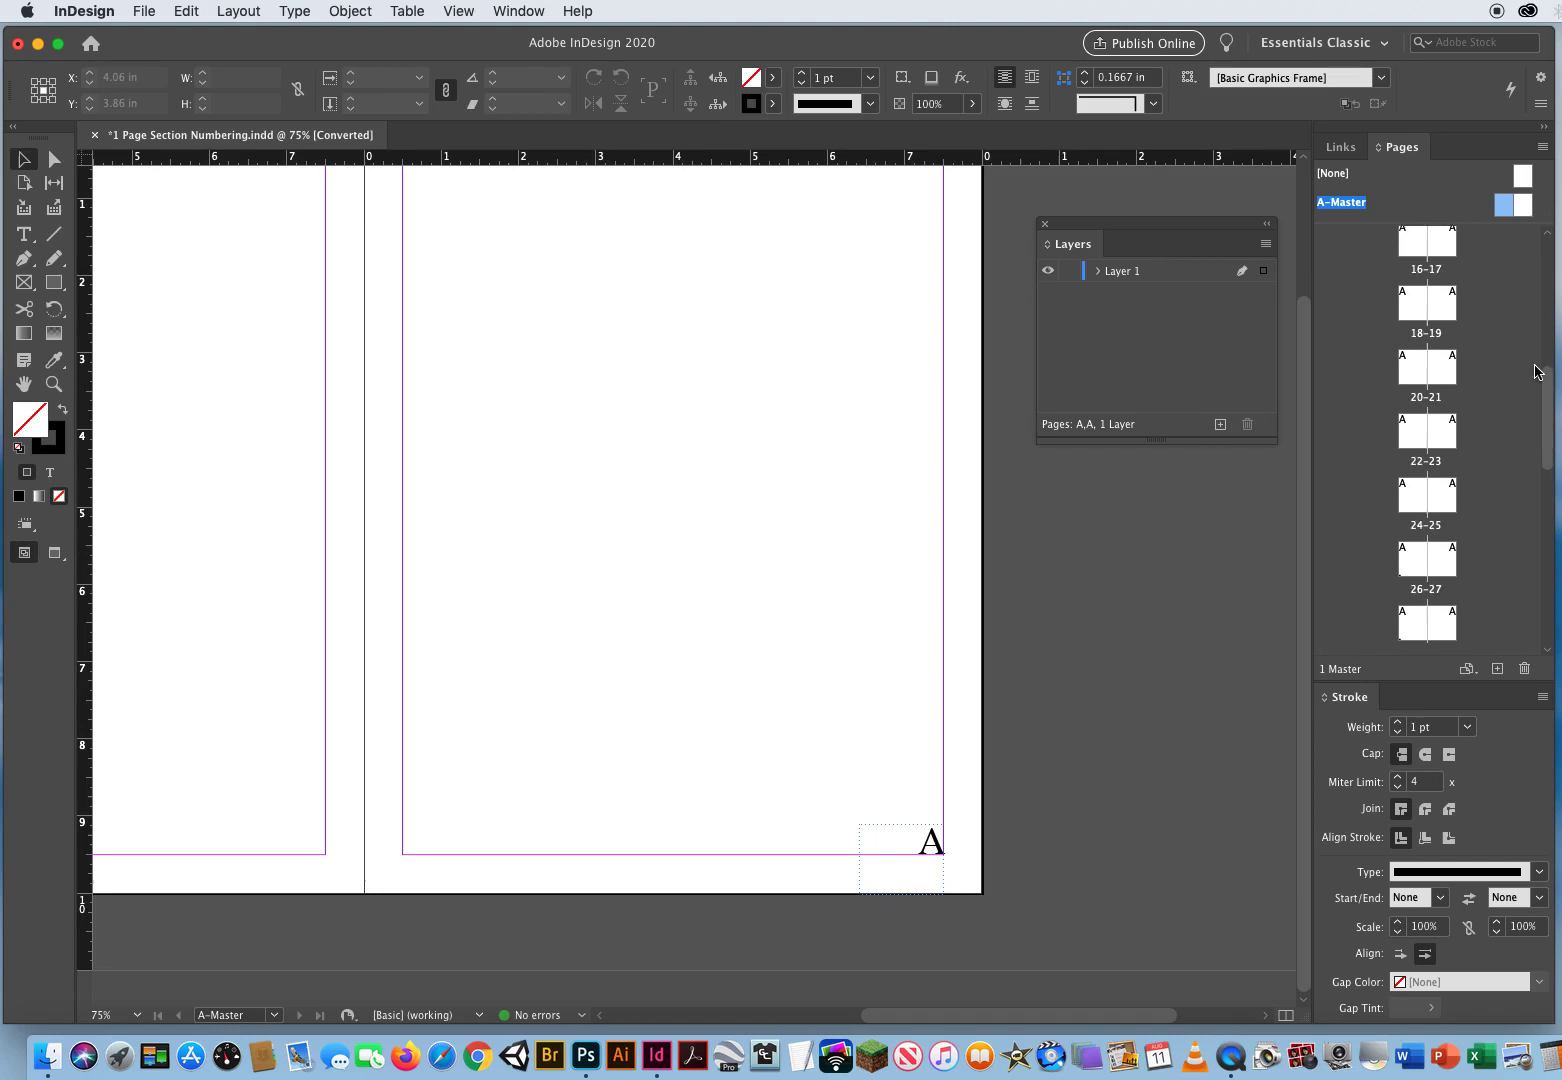
{"action": "scroll", "coordinate": [1512, 600], "scroll_direction": "up", "scroll_amount": 3}
{"action": "scroll", "coordinate": [1510, 520], "scroll_direction": "up", "scroll_amount": 6}
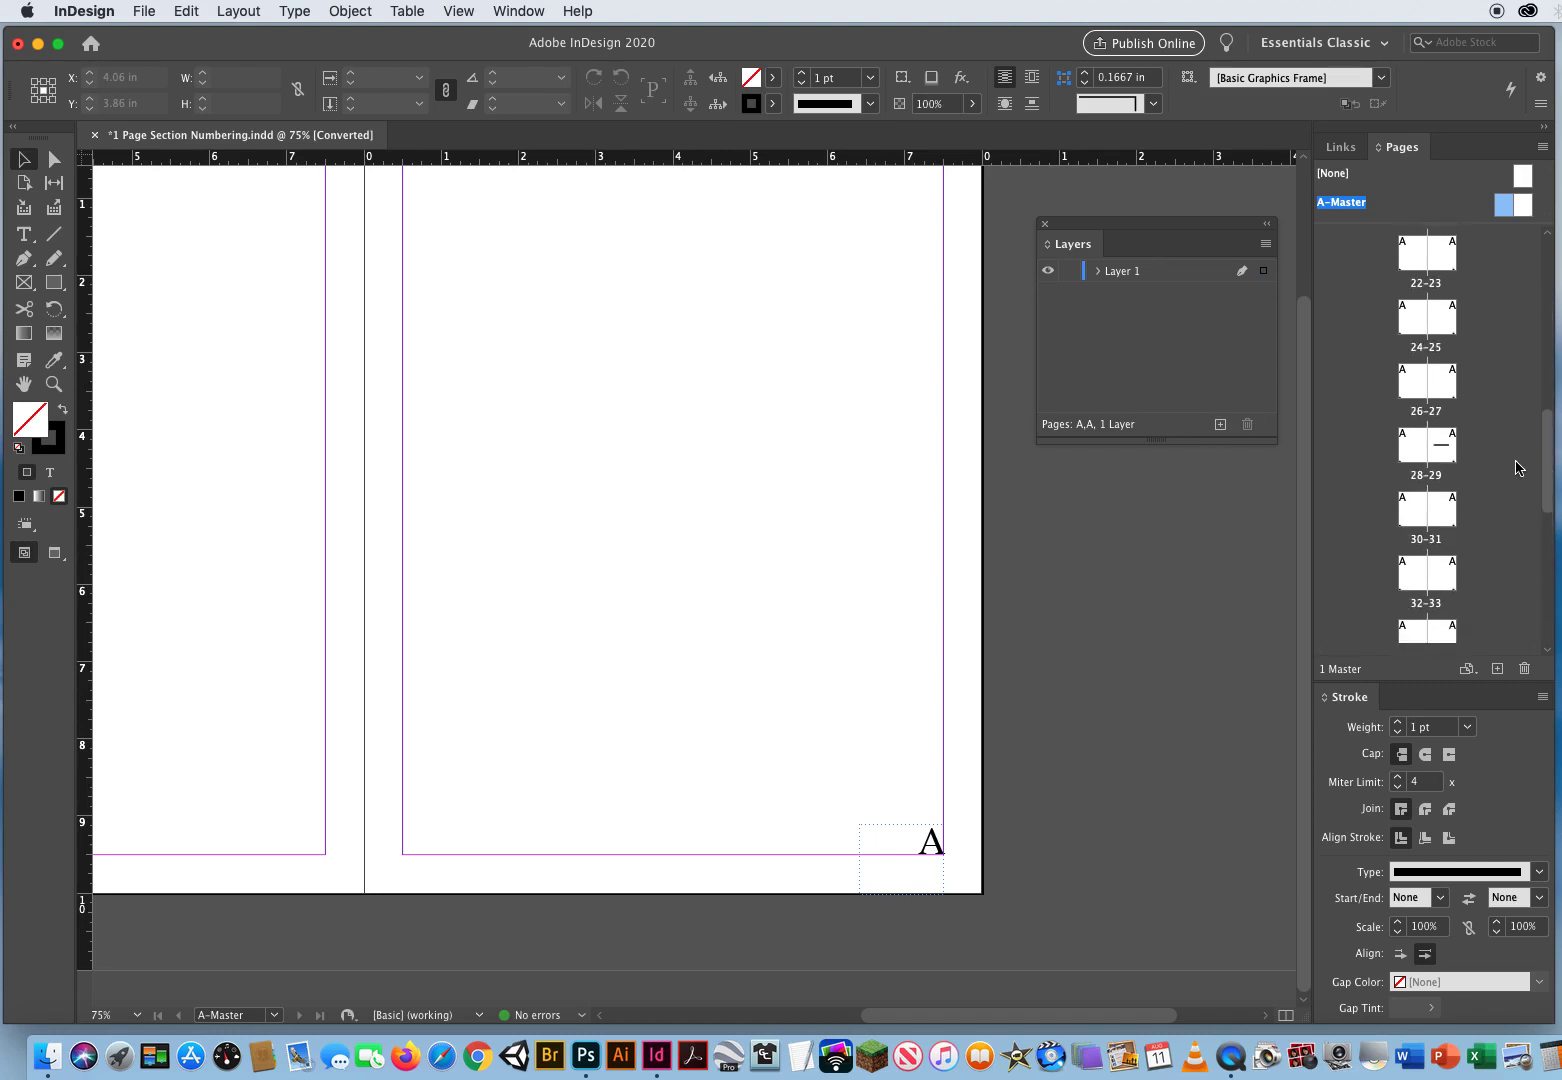
{"action": "double_click", "coordinate": [1443, 375]}
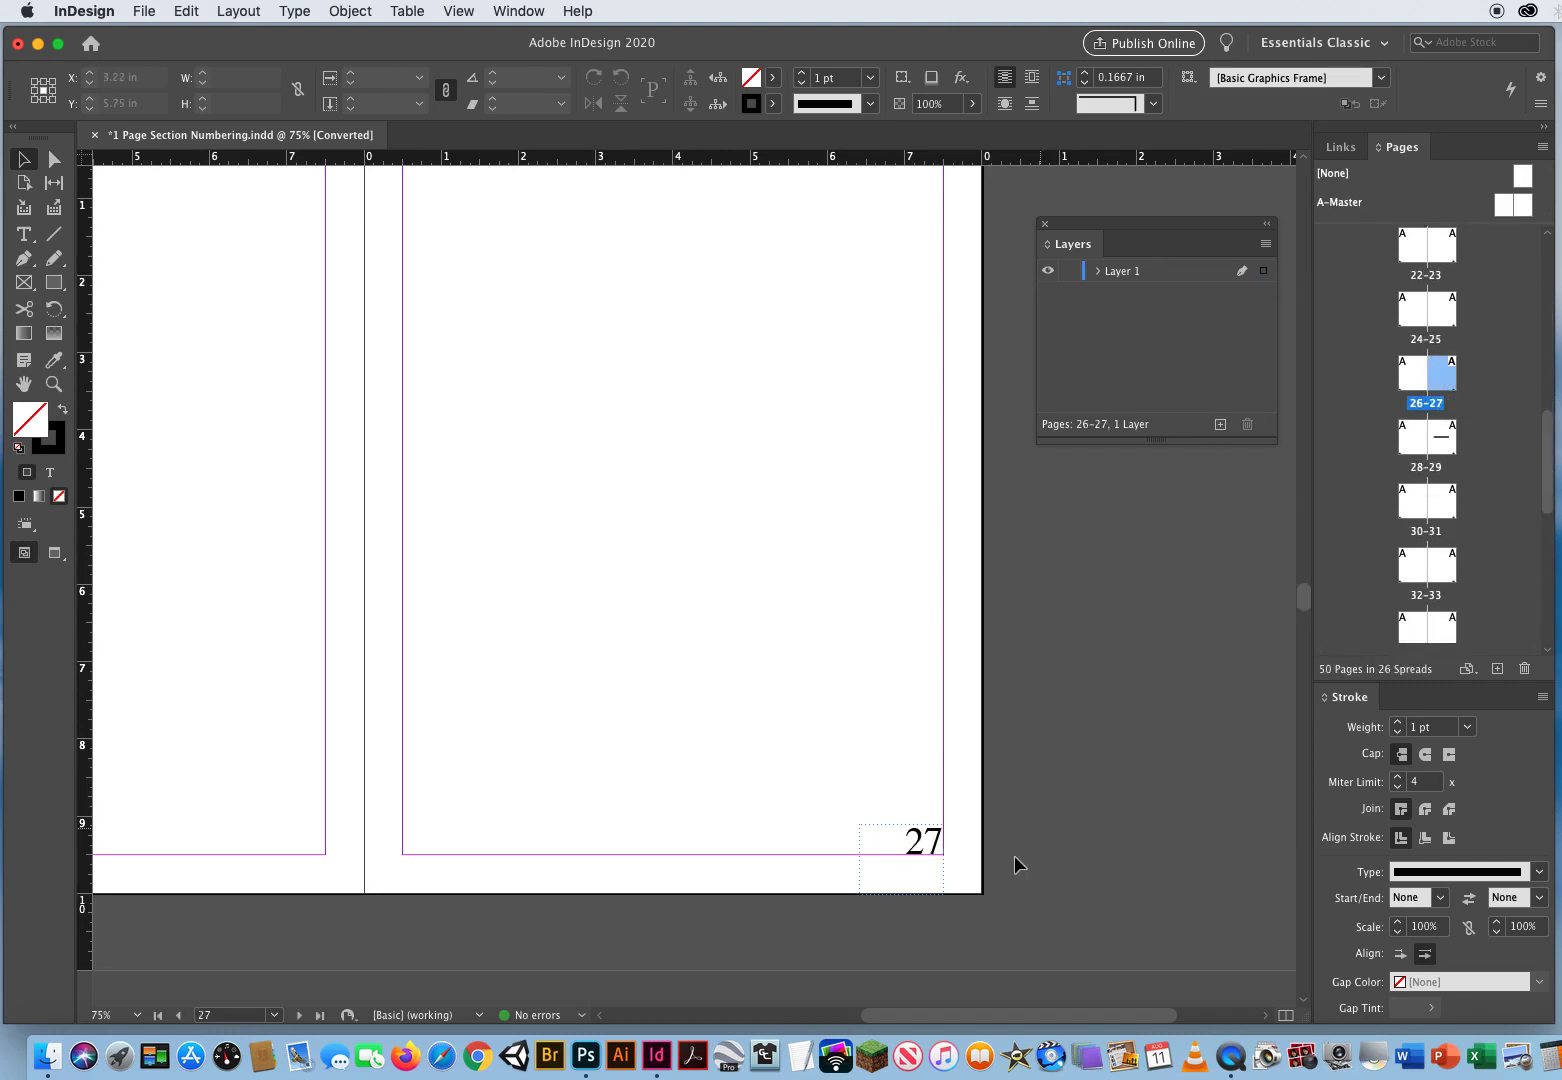
{"action": "left_click", "coordinate": [48, 386]}
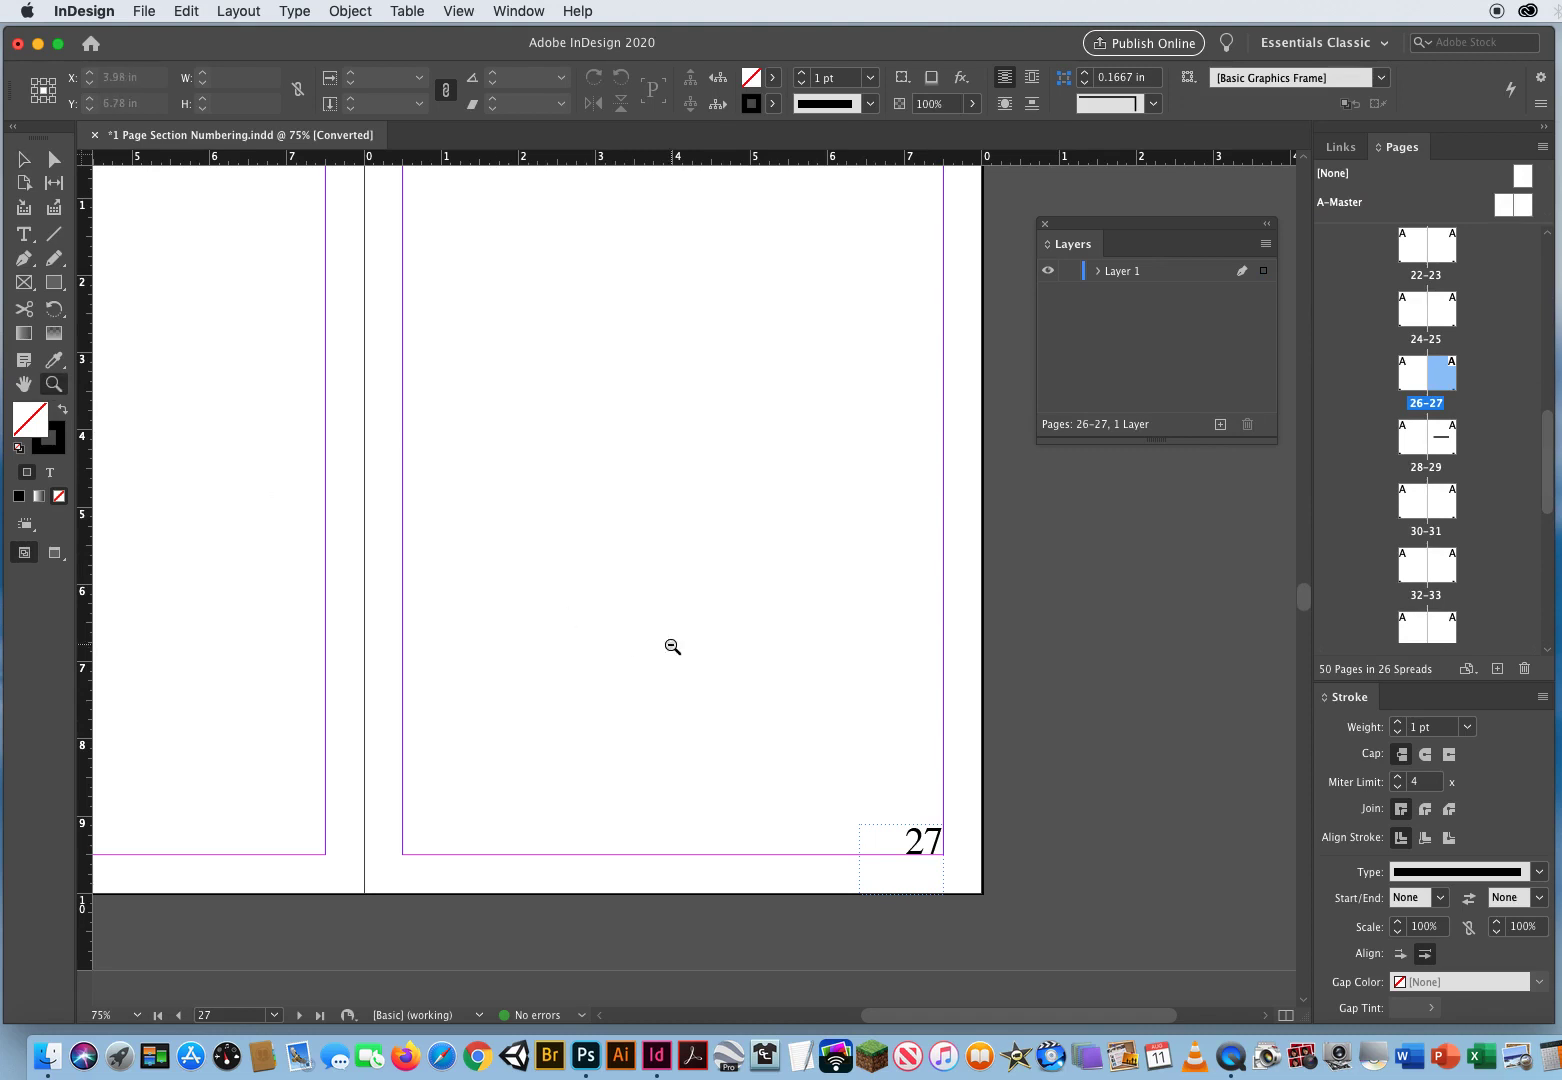
{"action": "left_click", "coordinate": [672, 646], "text": "alt"}
{"action": "left_click", "coordinate": [672, 646], "text": "alt"}
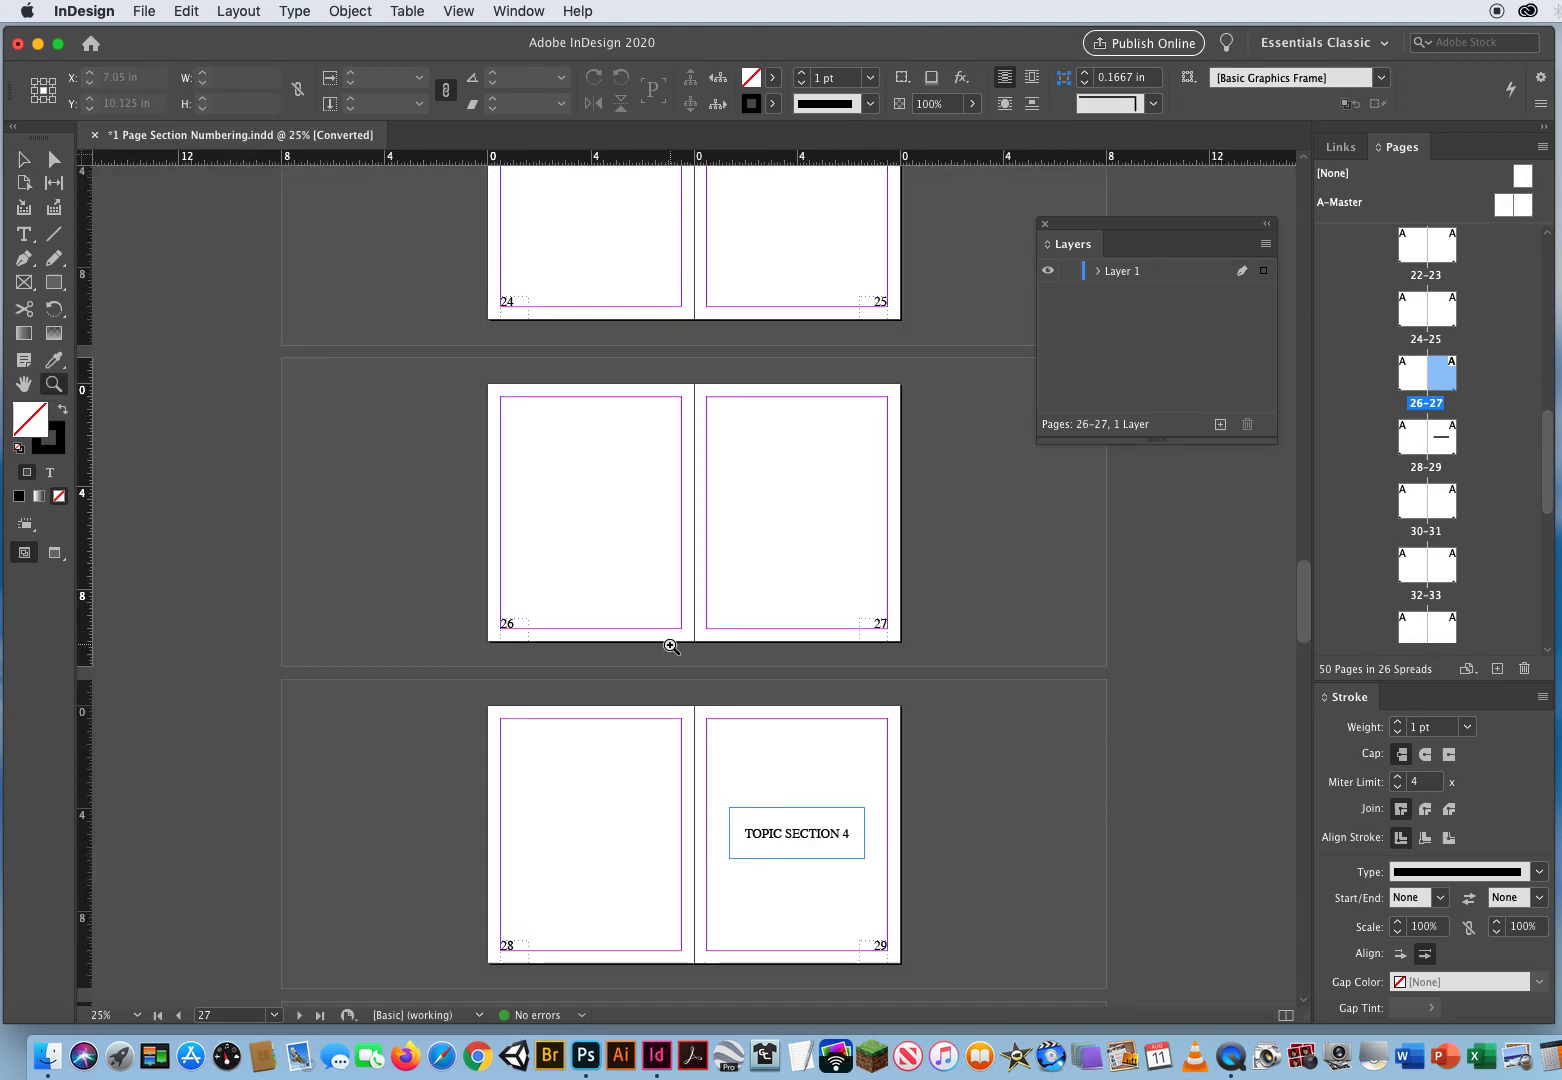
{"action": "key", "text": "w"}
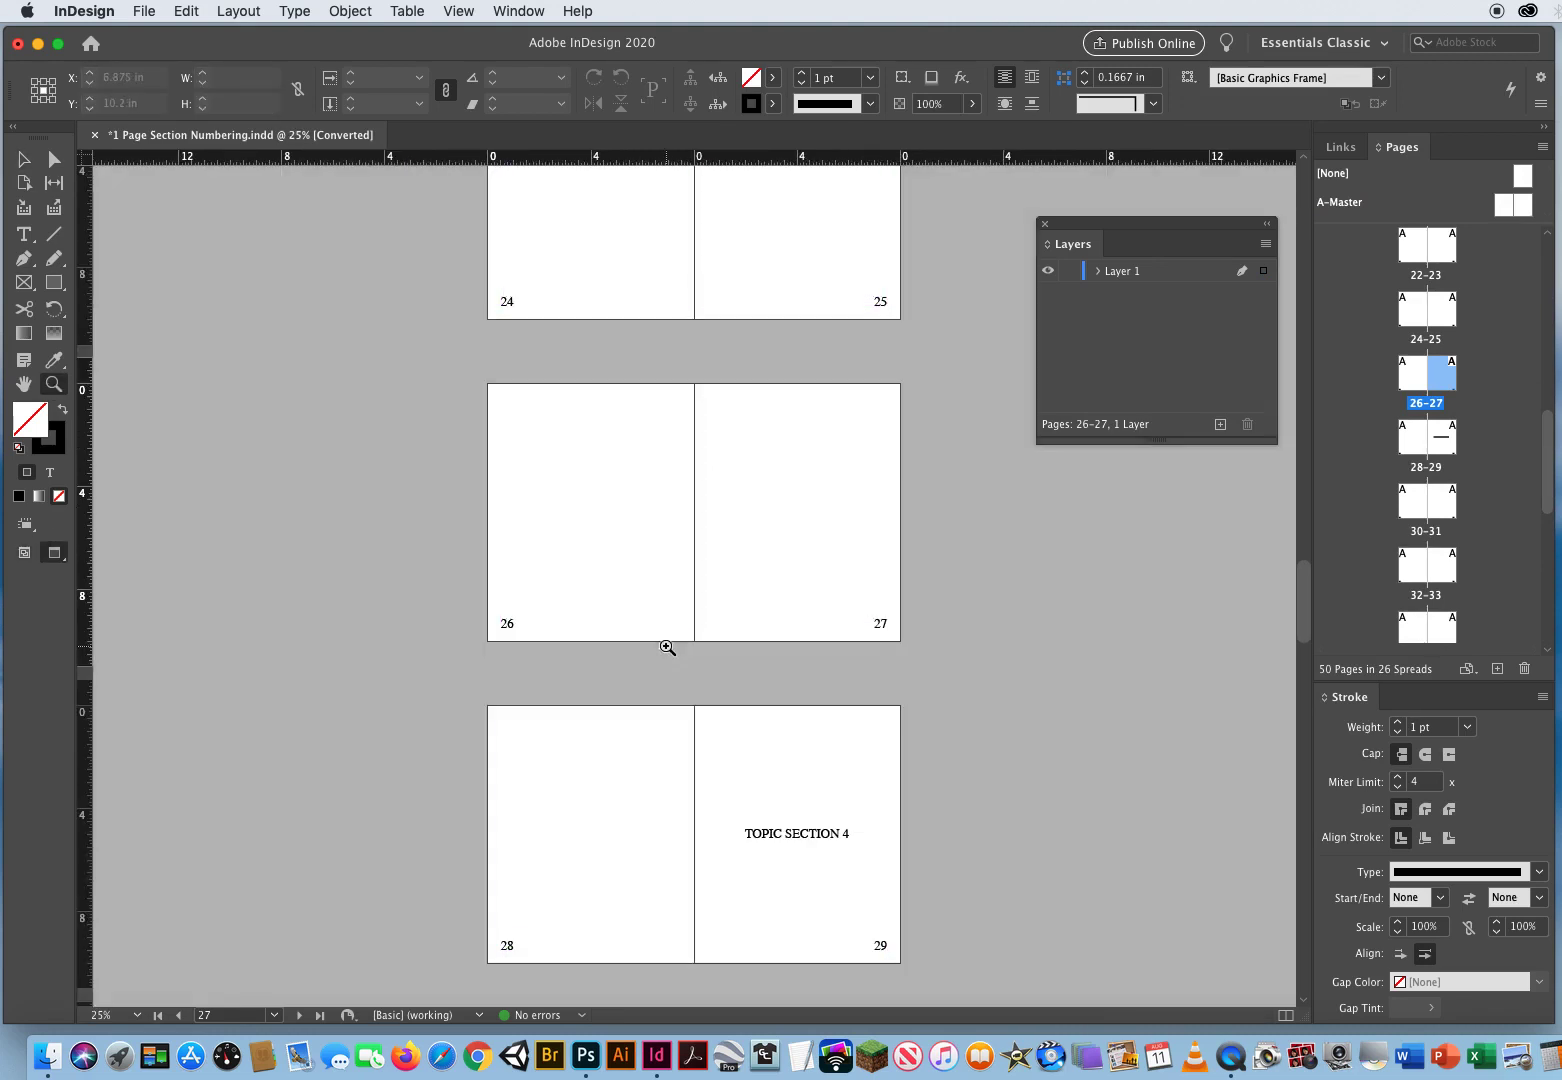
Close the Layers panel and scroll through the spreads to check page numbers from the Front Cover
{"action": "left_click", "coordinate": [1045, 224]}
{"action": "left_click_drag", "start_coordinate": [1300, 588], "coordinate": [1300, 215]}
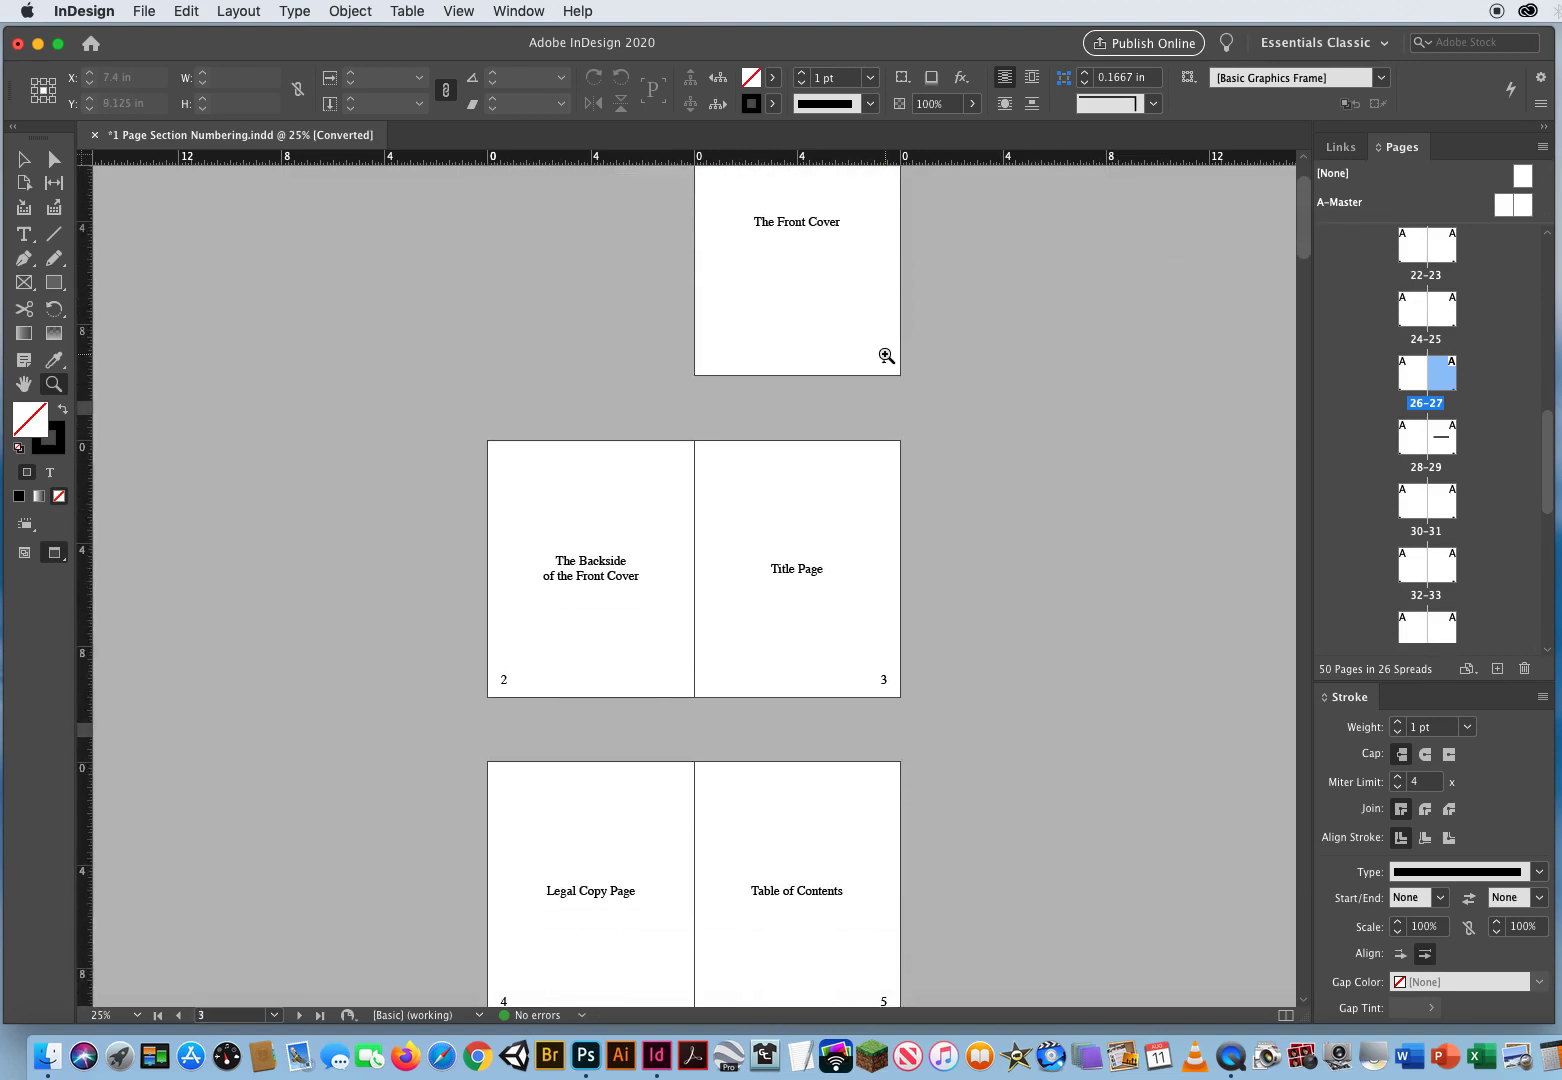
{"action": "left_click_drag", "start_coordinate": [1305, 243], "coordinate": [1171, 432]}
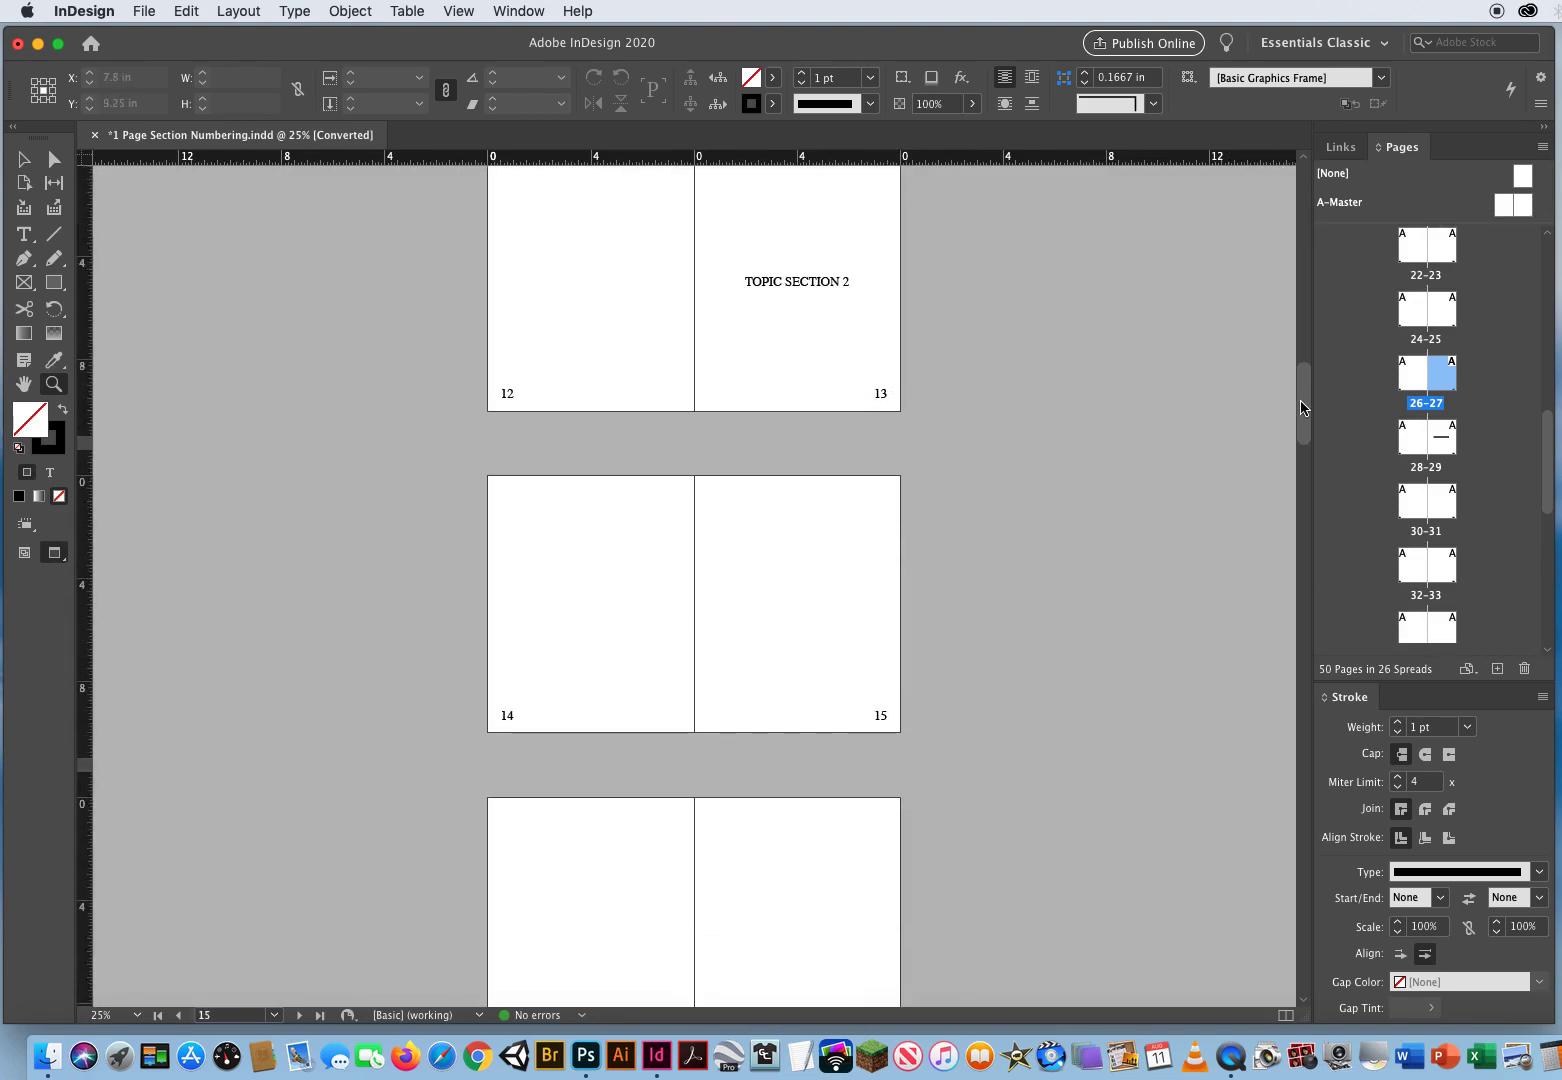
{"action": "left_click_drag", "start_coordinate": [1302, 407], "coordinate": [1268, 495]}
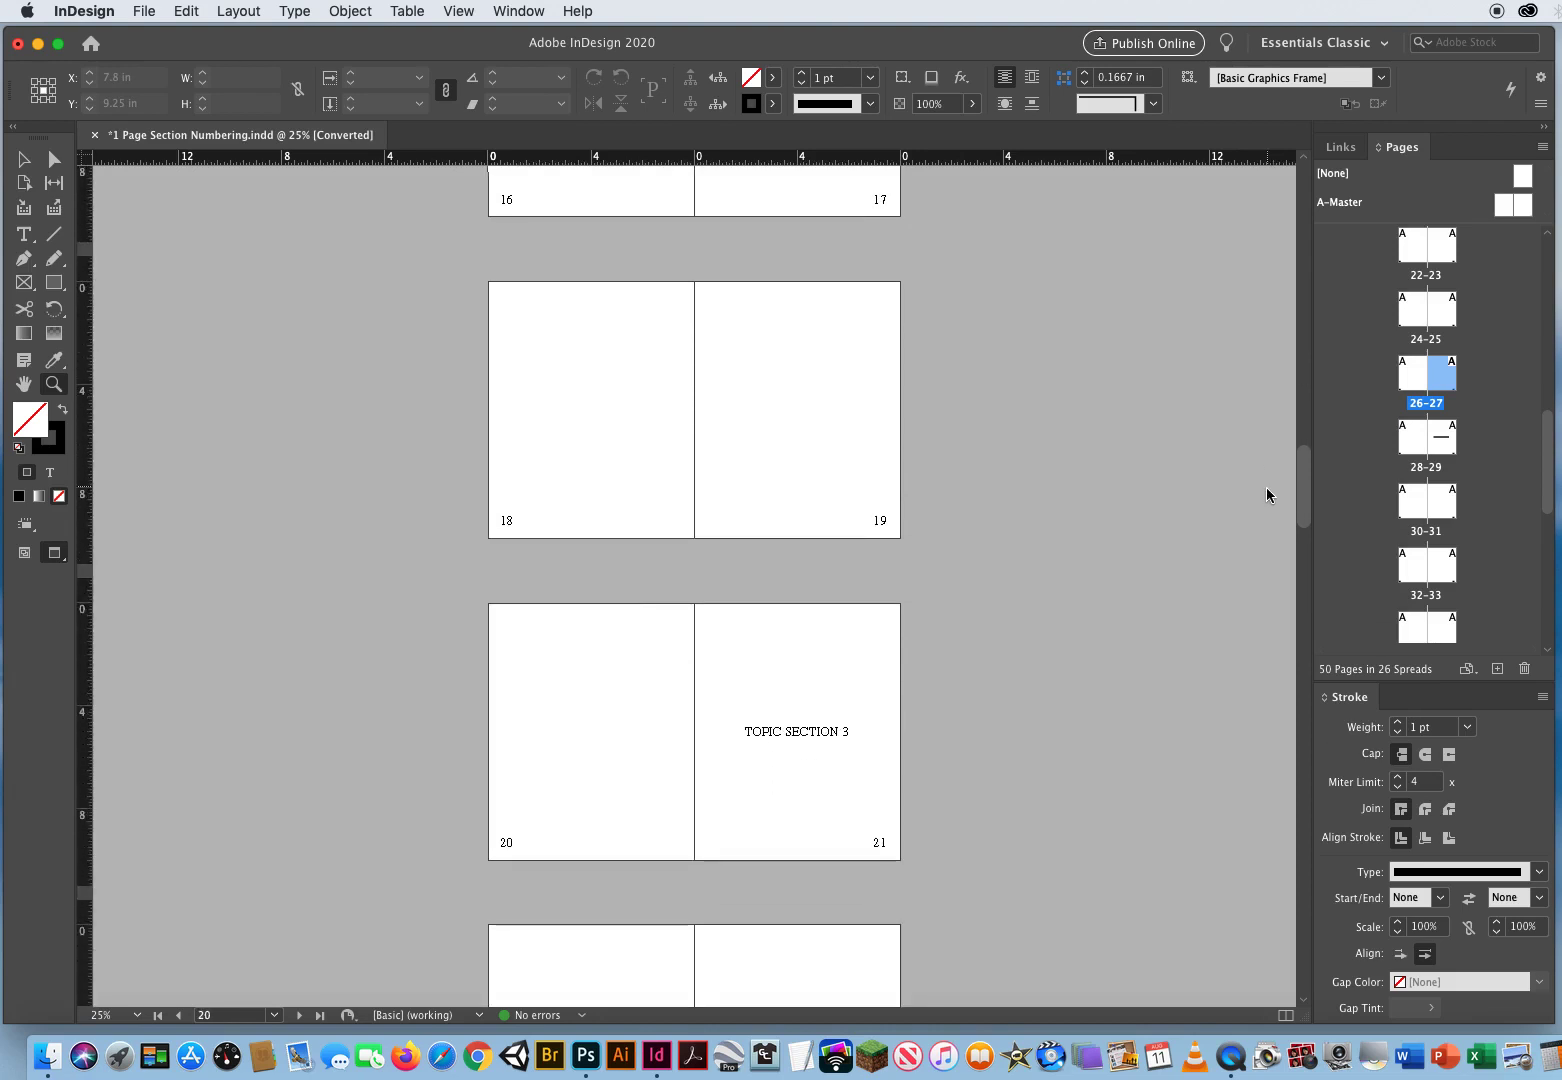
{"action": "scroll", "coordinate": [1266, 494], "scroll_direction": "down", "scroll_amount": 5}
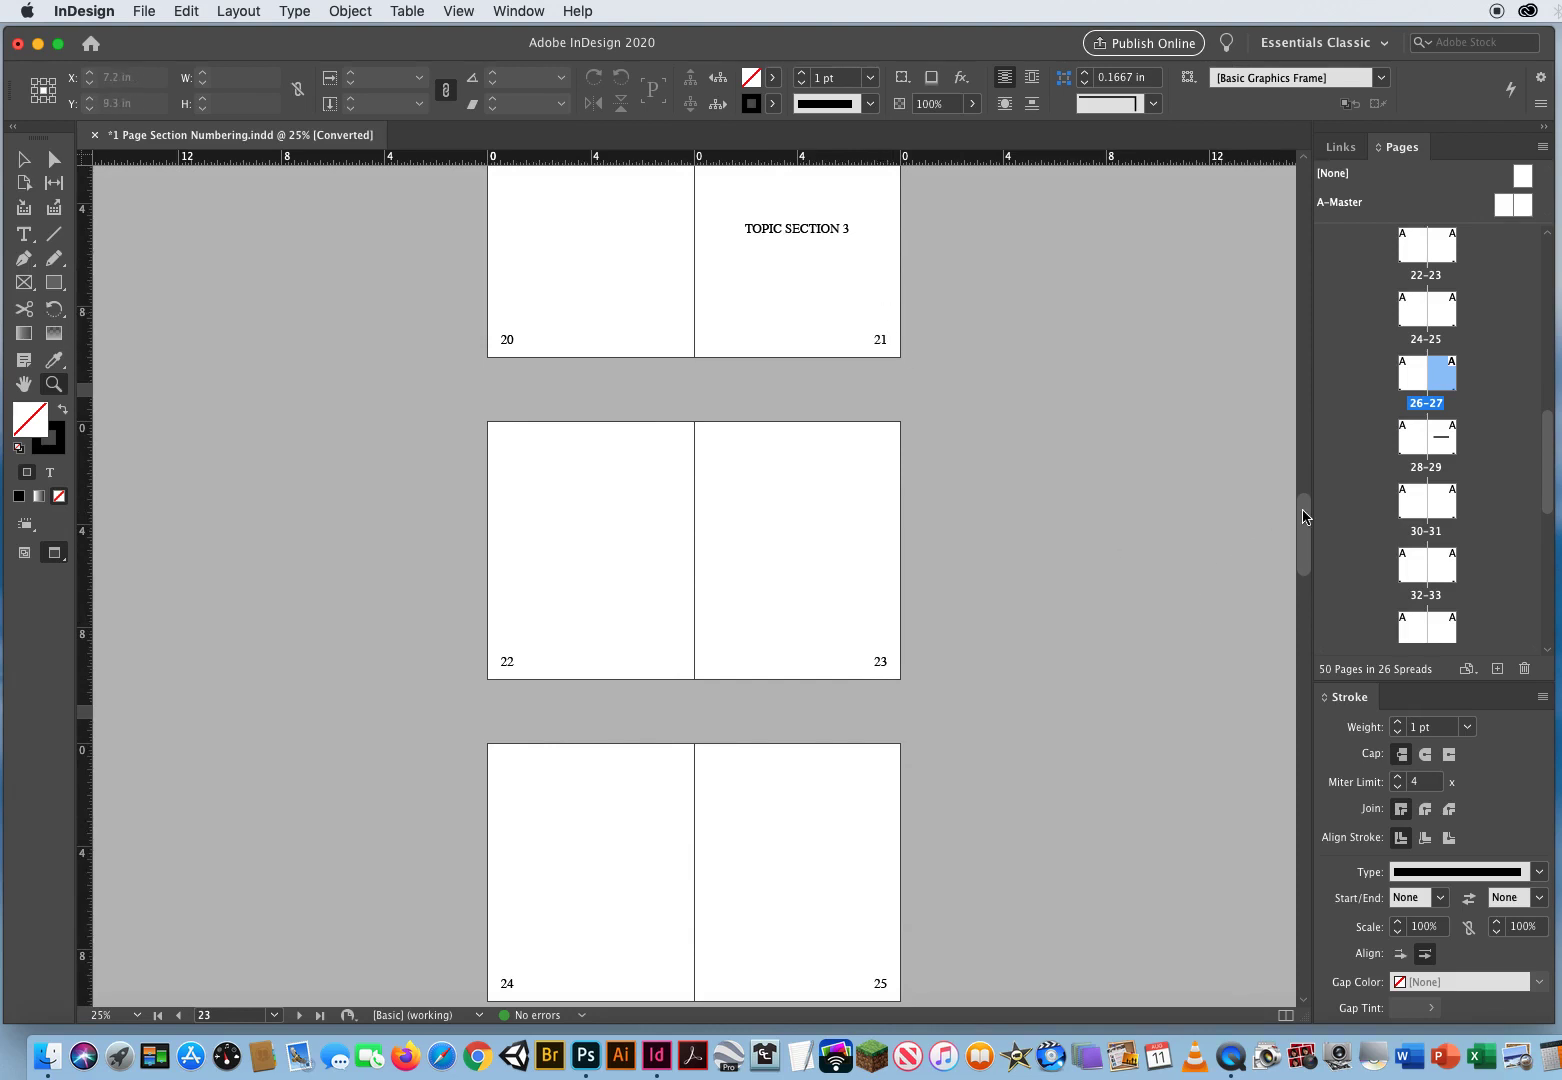
{"action": "left_click_drag", "start_coordinate": [1303, 516], "coordinate": [1265, 622]}
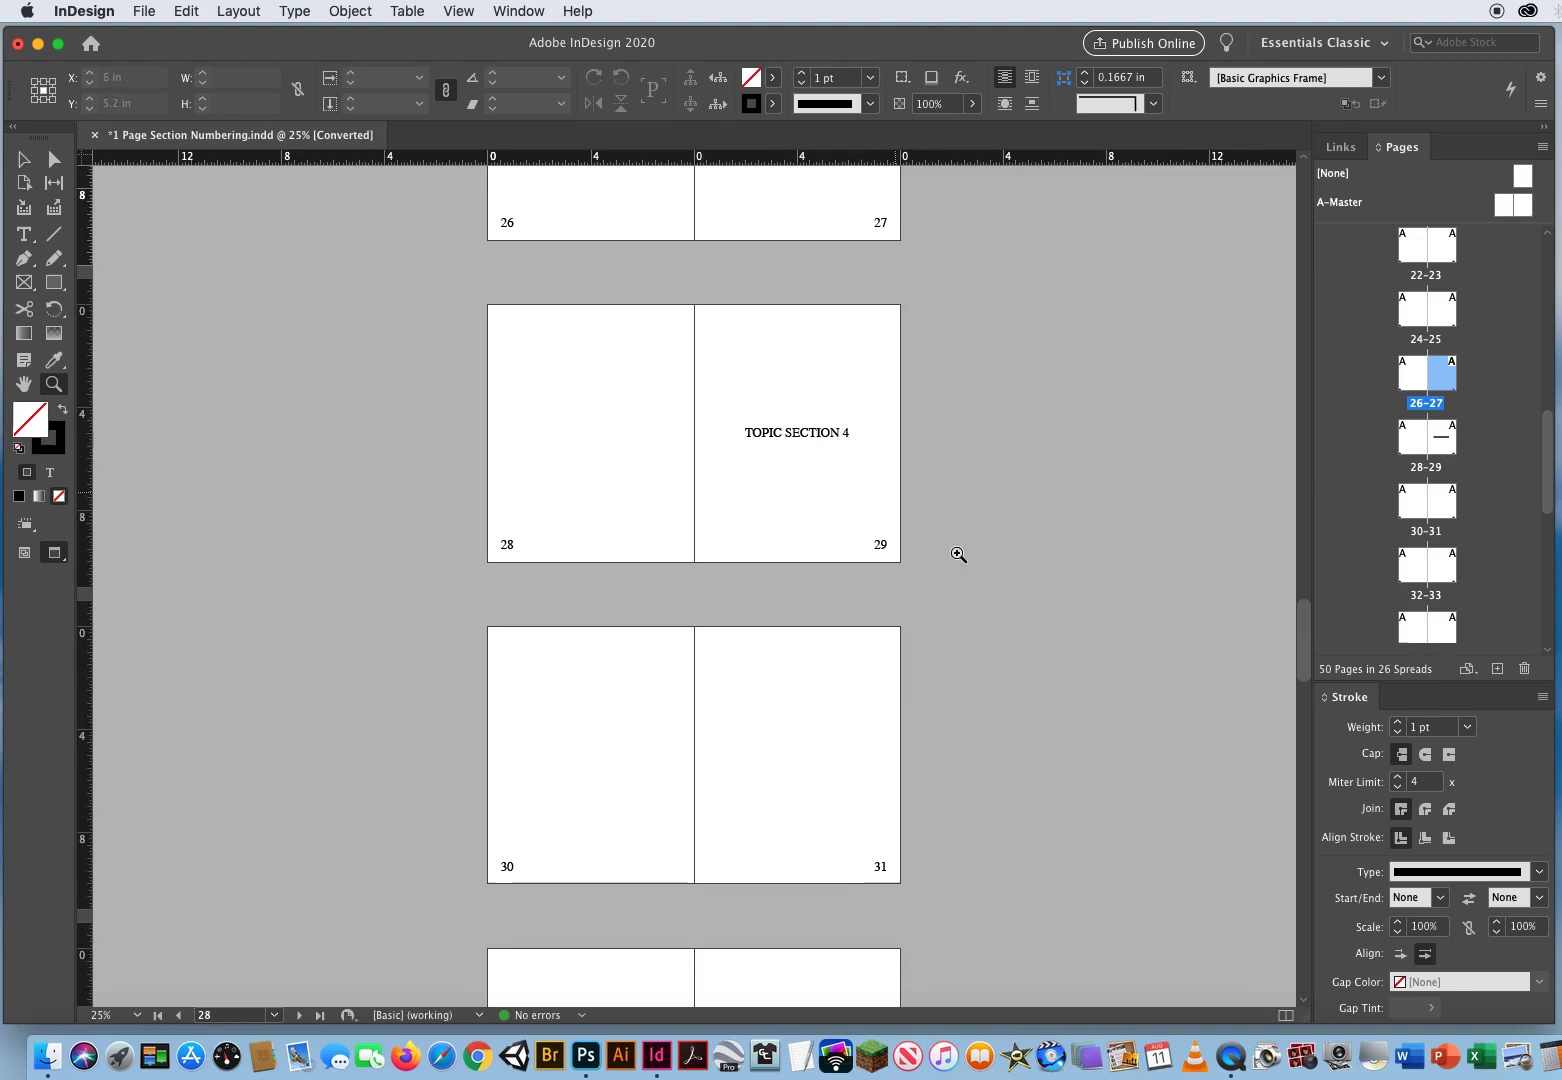
{"action": "left_click_drag", "start_coordinate": [1303, 629], "coordinate": [1172, 697]}
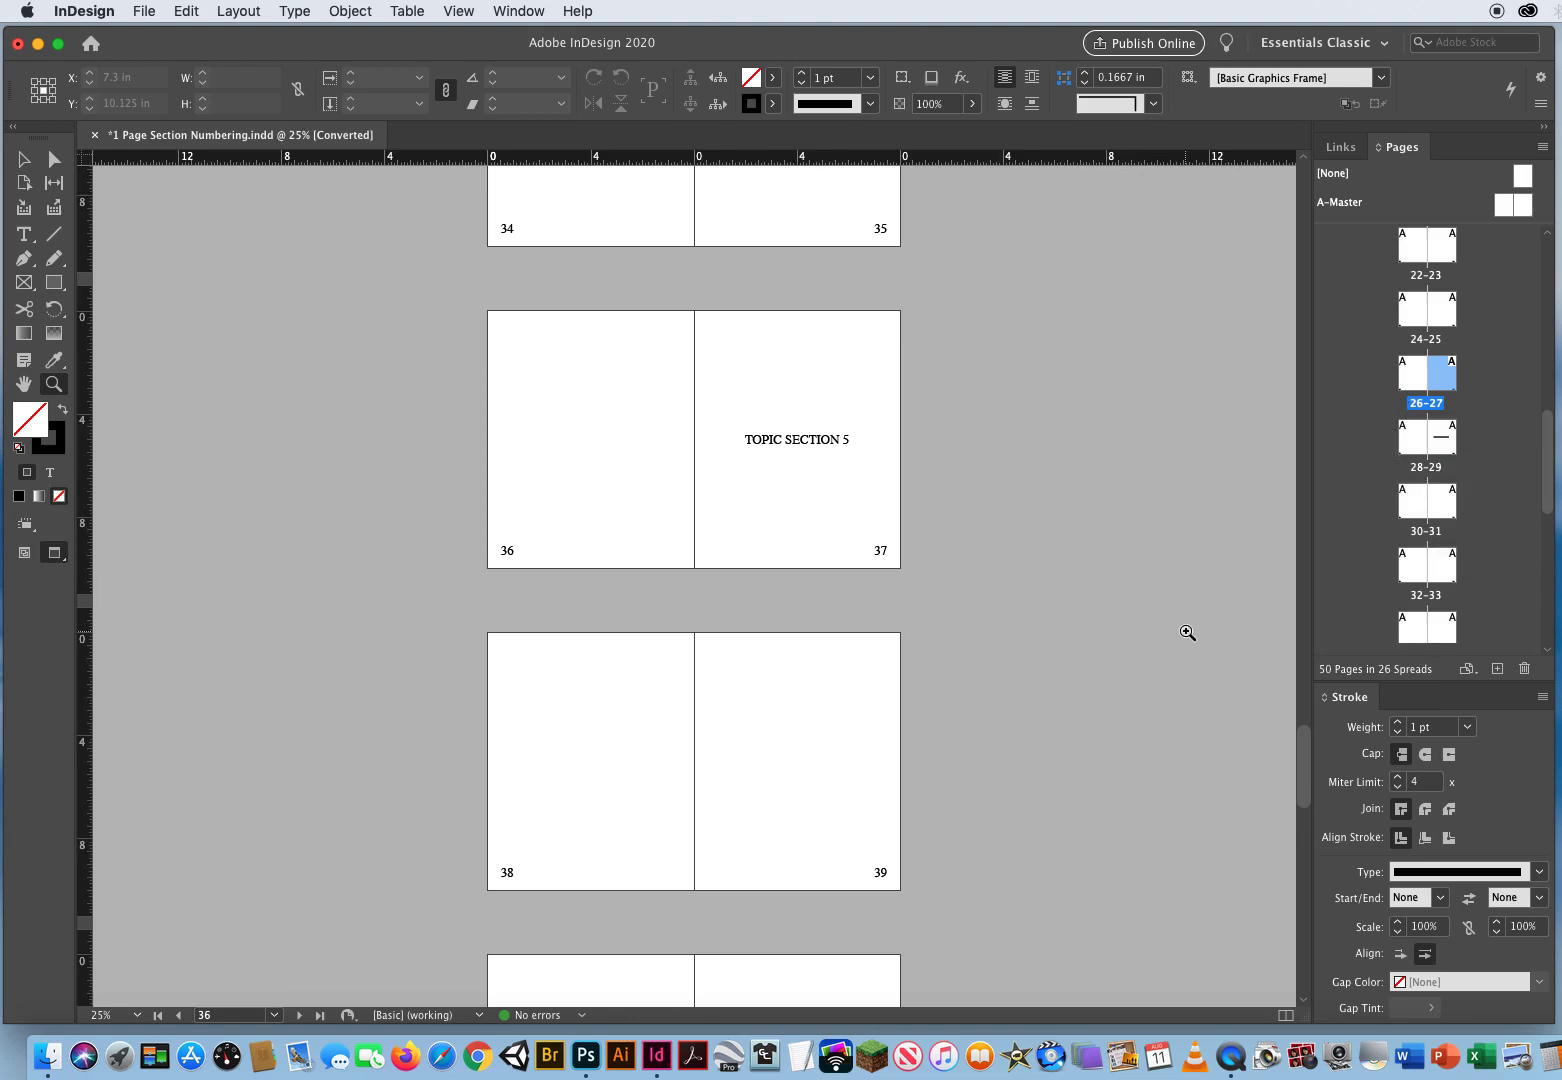
{"action": "left_click_drag", "start_coordinate": [1297, 752], "coordinate": [1281, 199]}
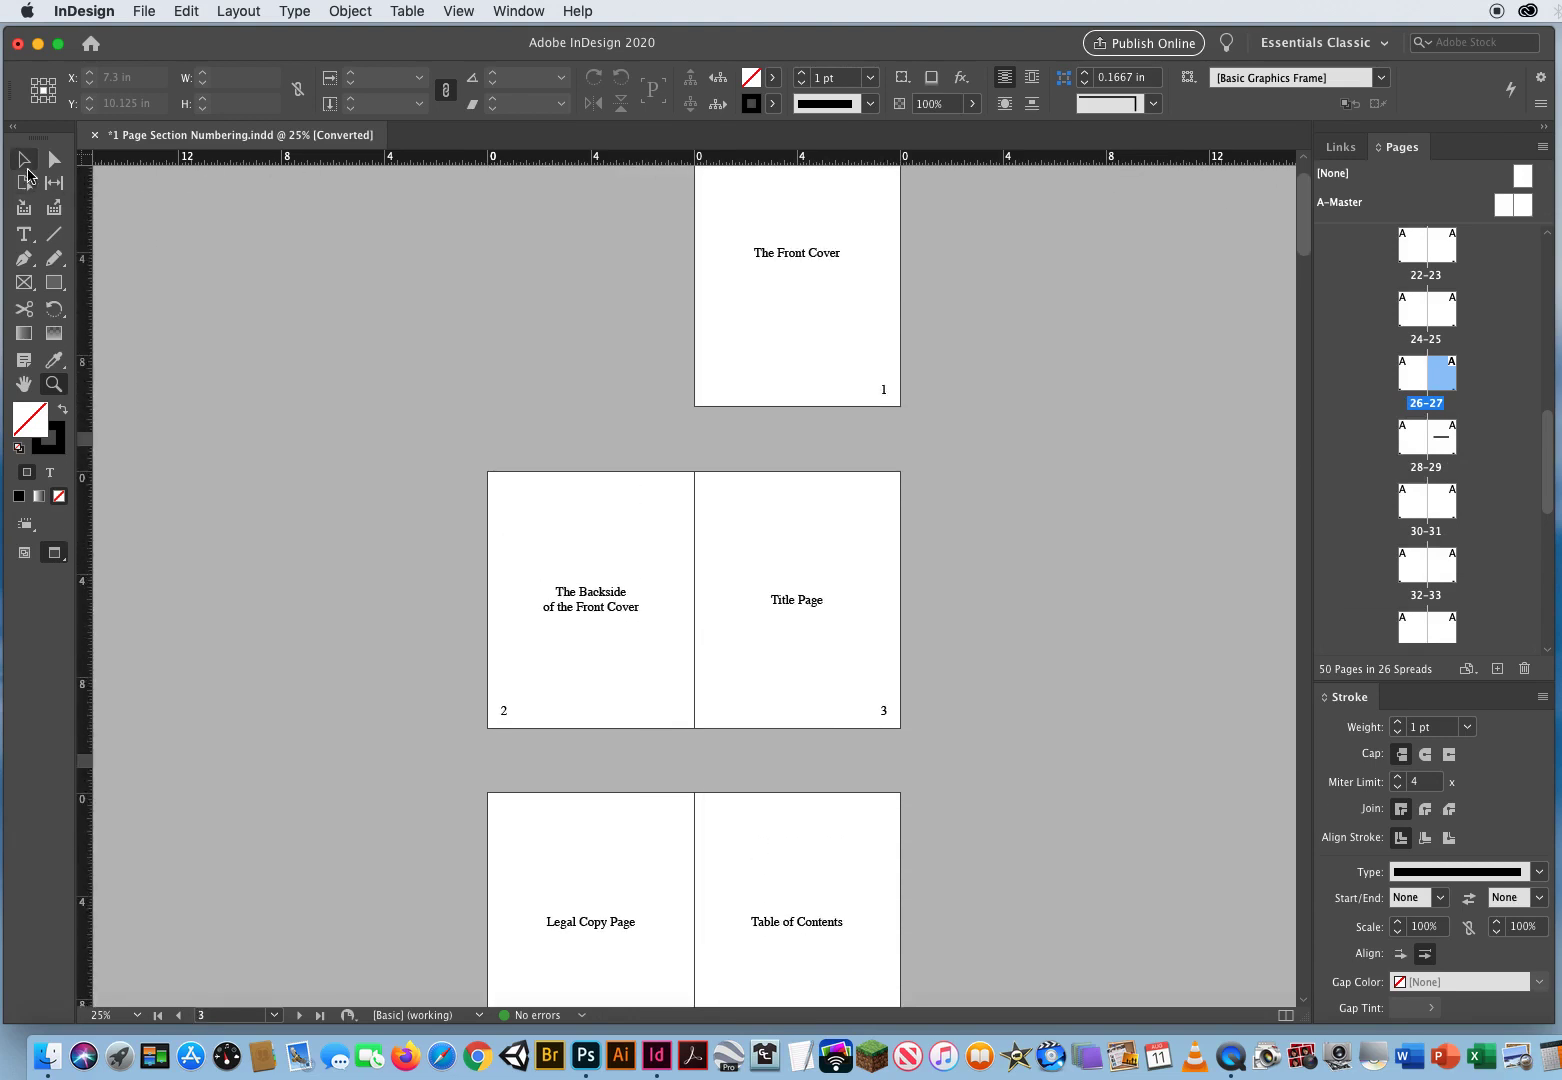
Select page 3, the Title Page, and drag the Pages panel out as a floating panel
{"action": "left_click", "coordinate": [23, 159]}
{"action": "left_click_drag", "start_coordinate": [1304, 236], "coordinate": [1297, 255]}
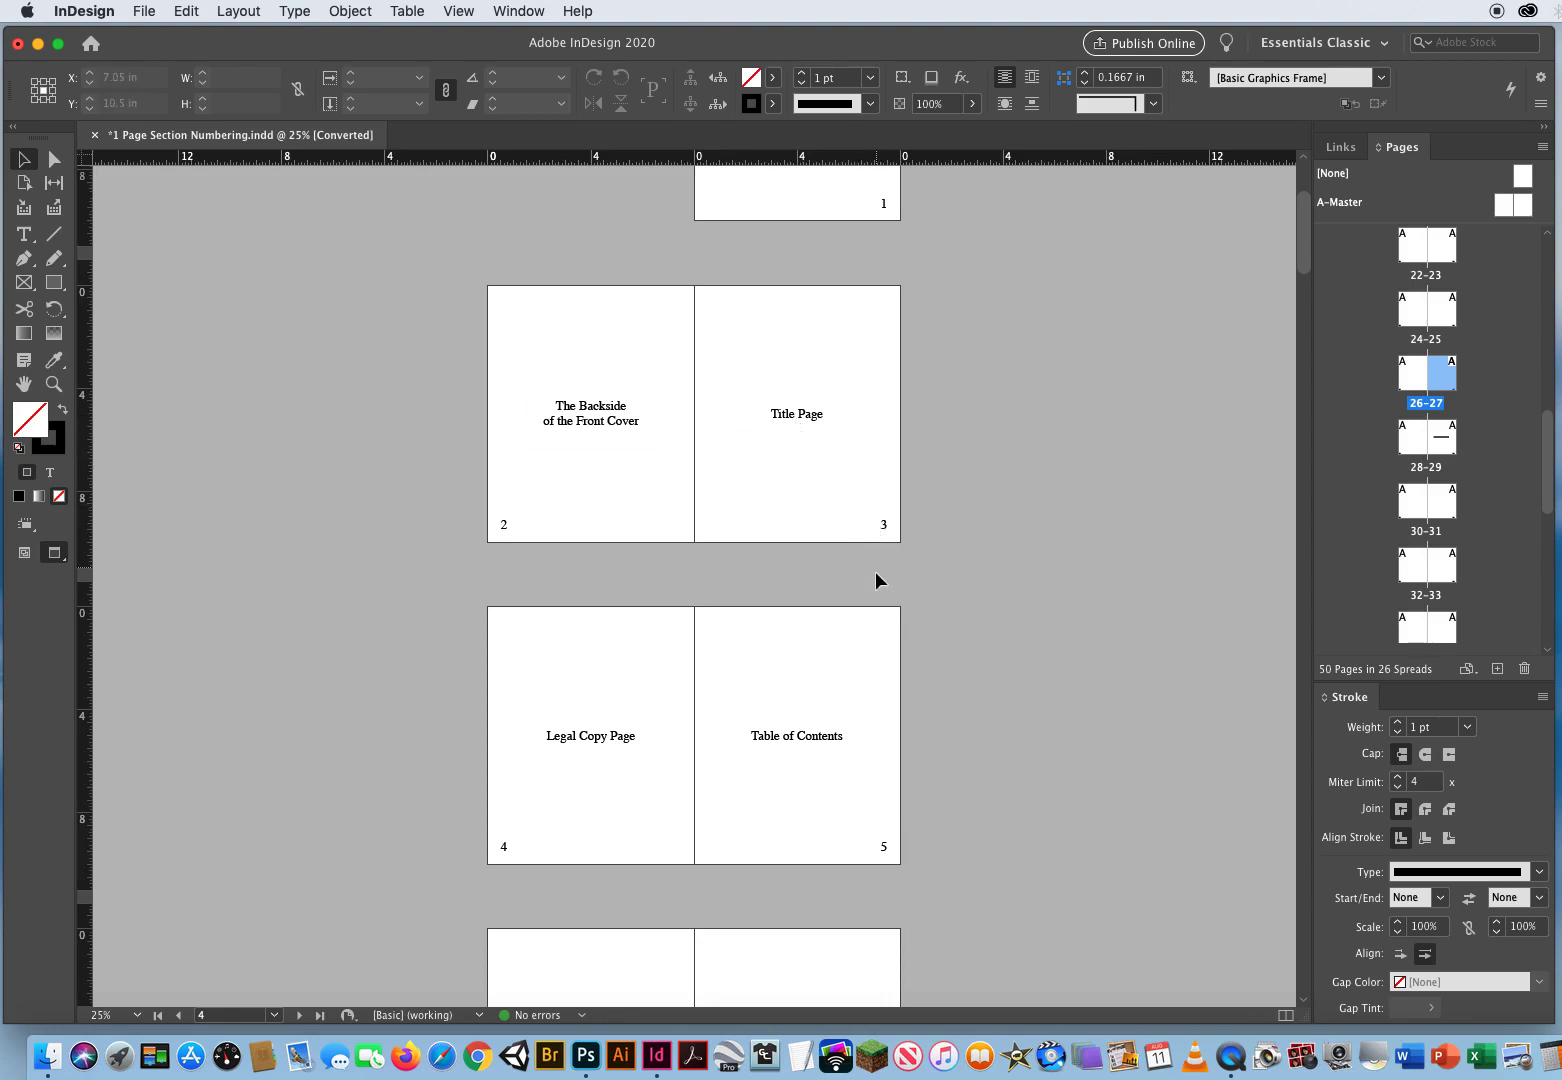
{"action": "left_click", "coordinate": [813, 371]}
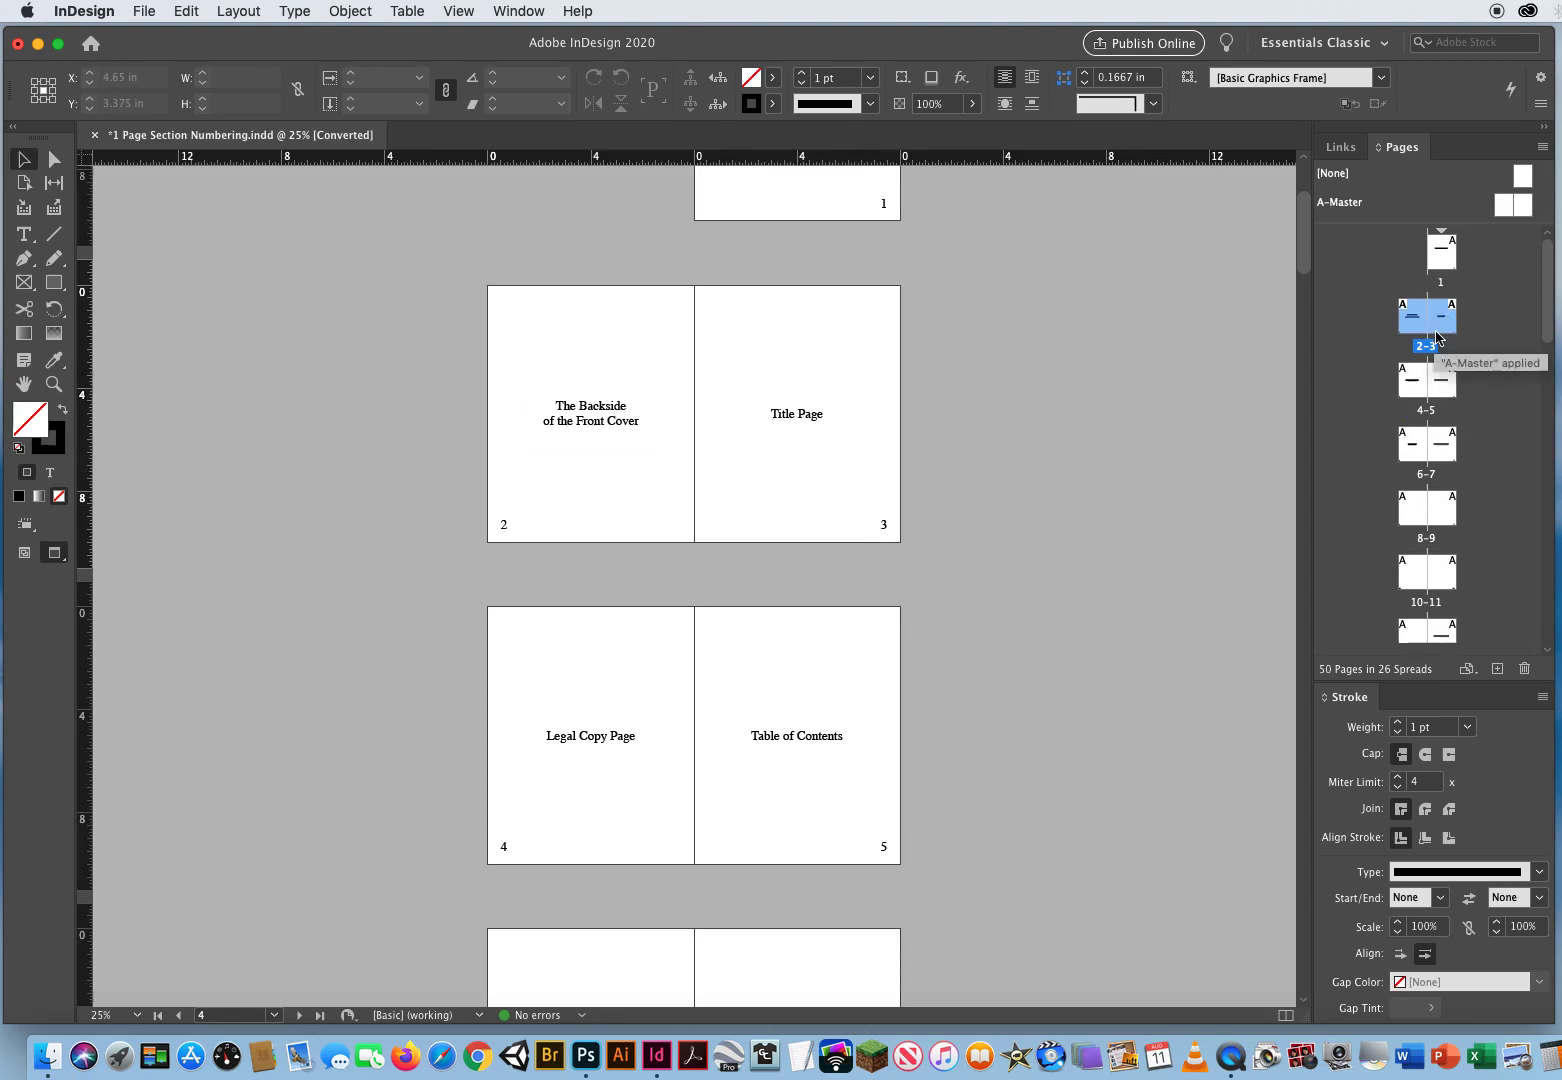
{"action": "left_click", "coordinate": [1413, 390]}
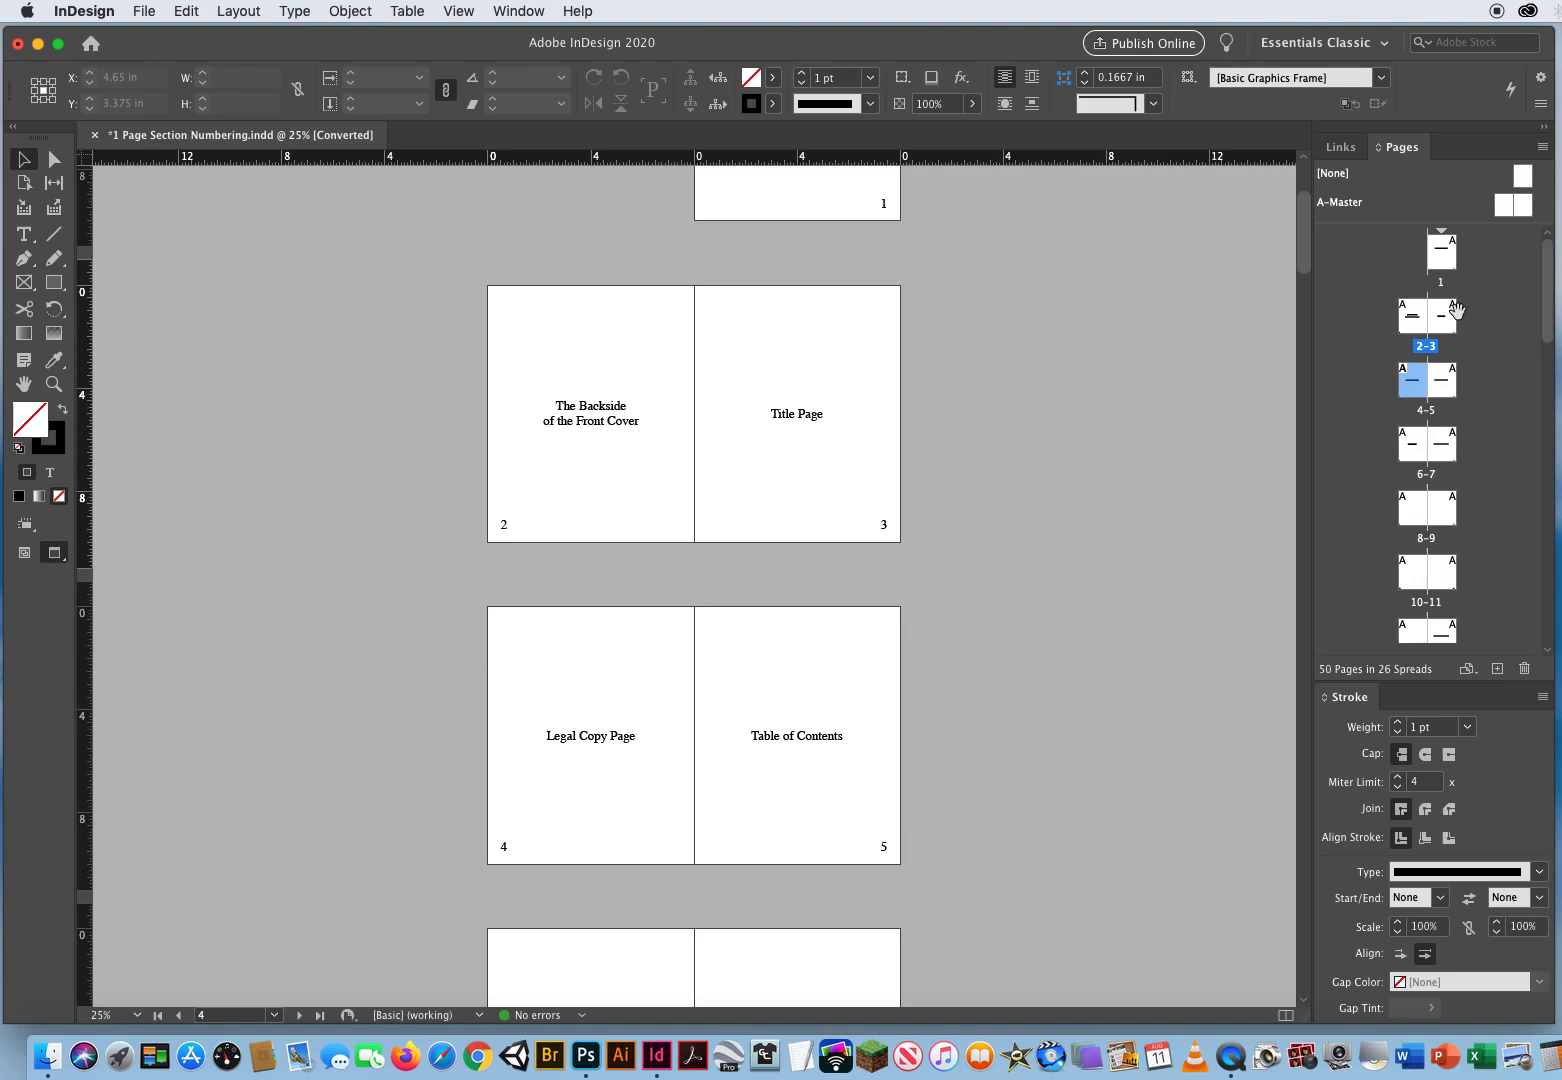
{"action": "left_click", "coordinate": [1449, 325]}
{"action": "left_click_drag", "start_coordinate": [1410, 148], "coordinate": [163, 226]}
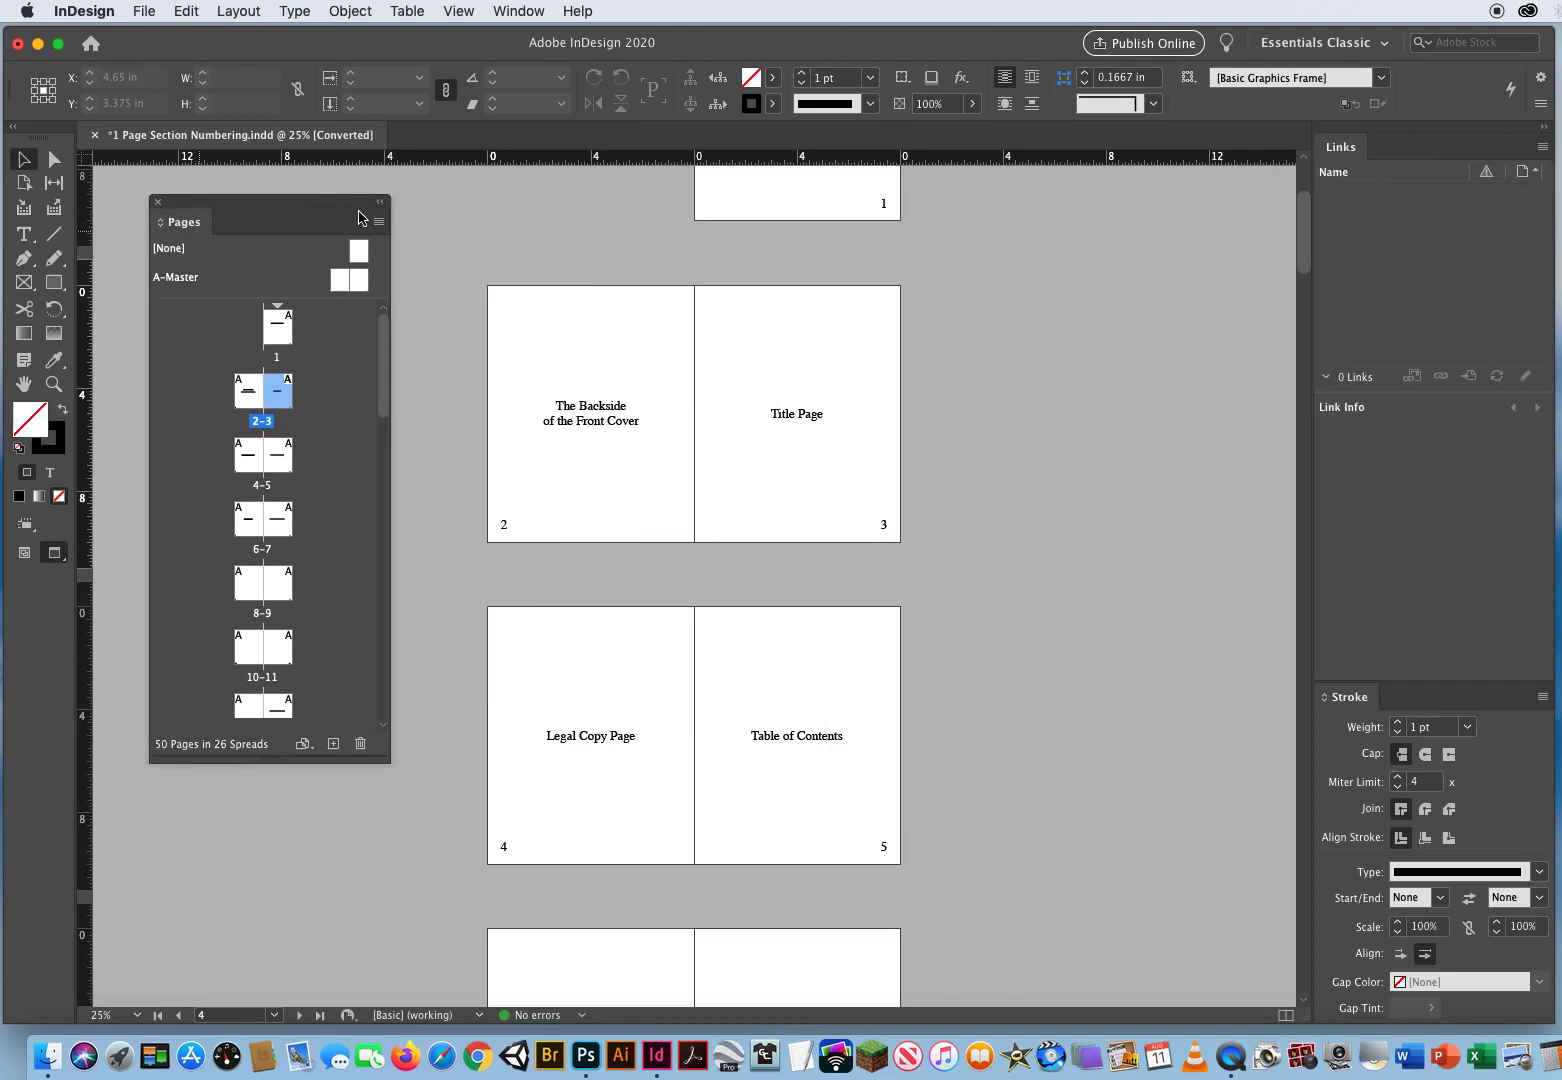
Make the Title Page start a new section numbered from 1, accepting the duplicate-number warning
{"action": "left_click", "coordinate": [379, 224]}
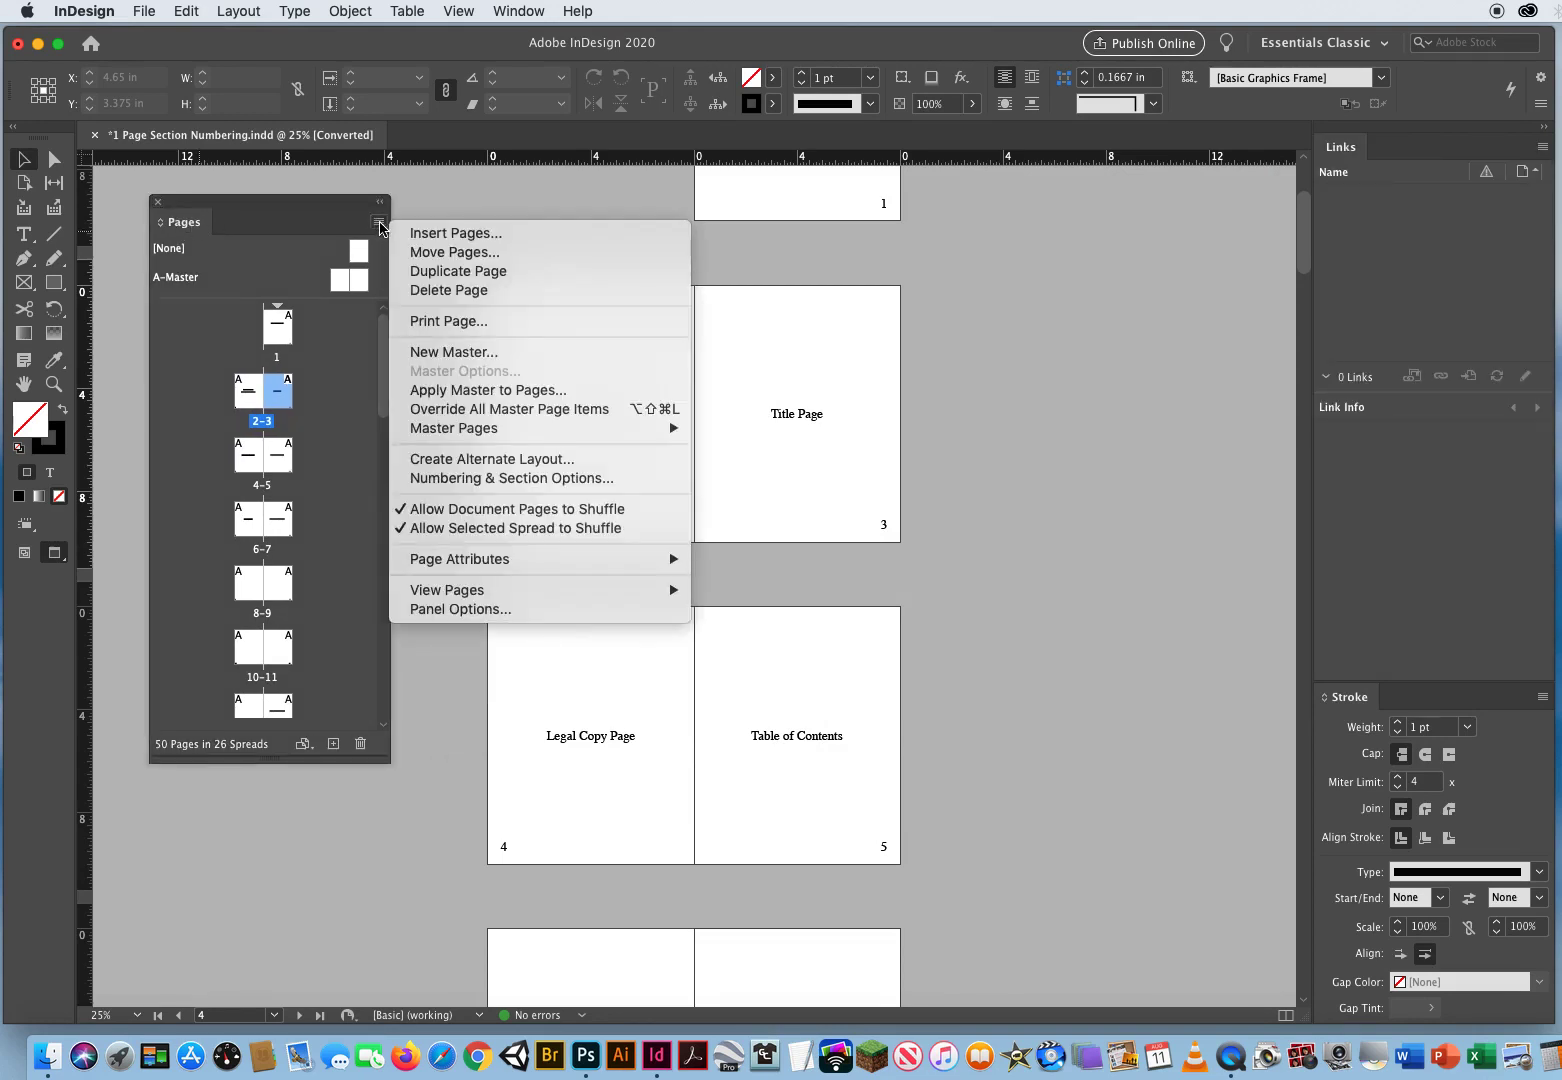
{"action": "left_click", "coordinate": [487, 480]}
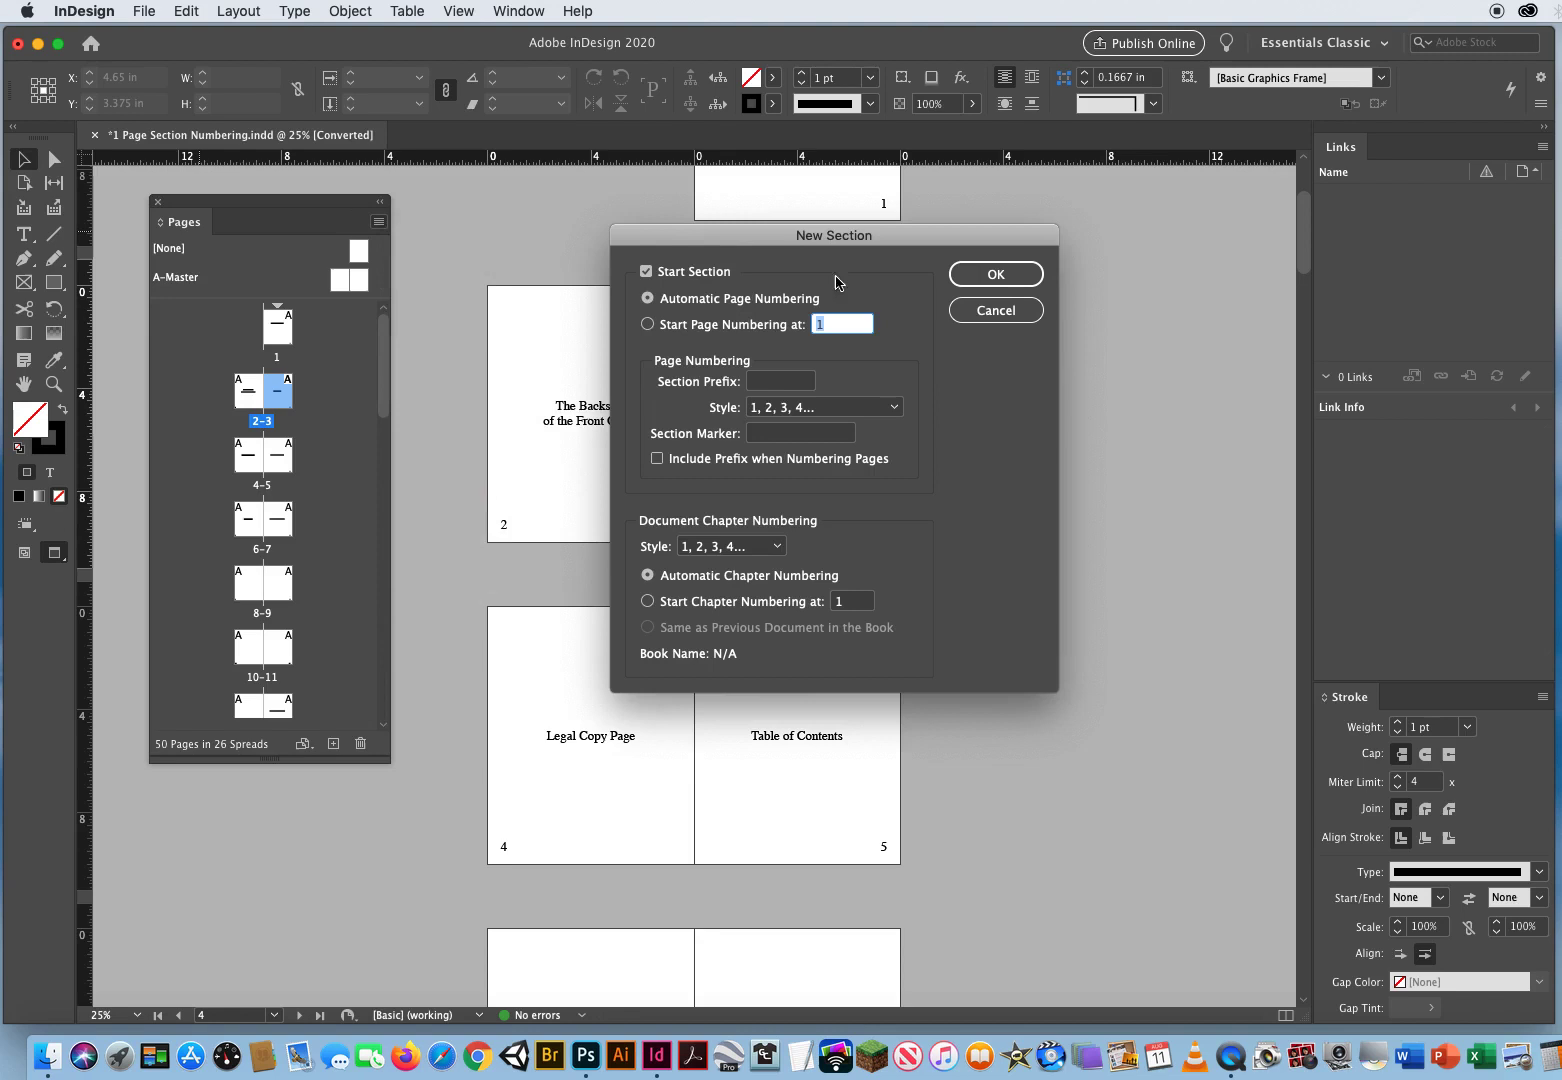
{"action": "left_click_drag", "start_coordinate": [718, 240], "coordinate": [1048, 254]}
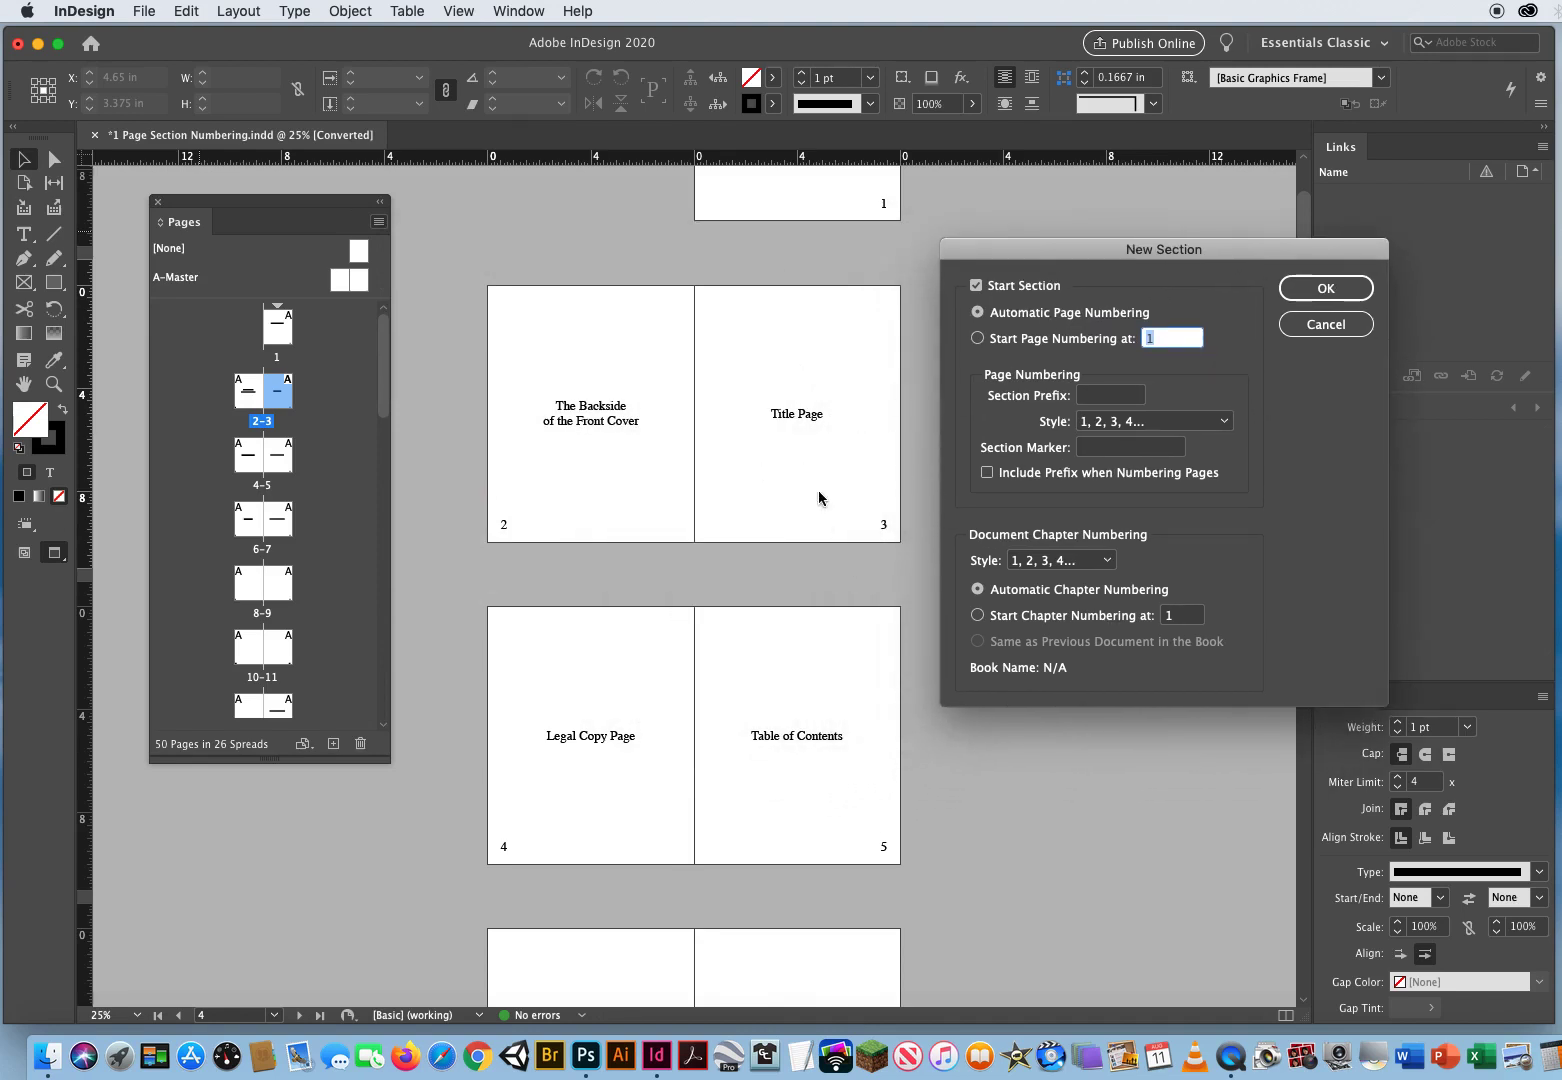
{"action": "left_click", "coordinate": [978, 340]}
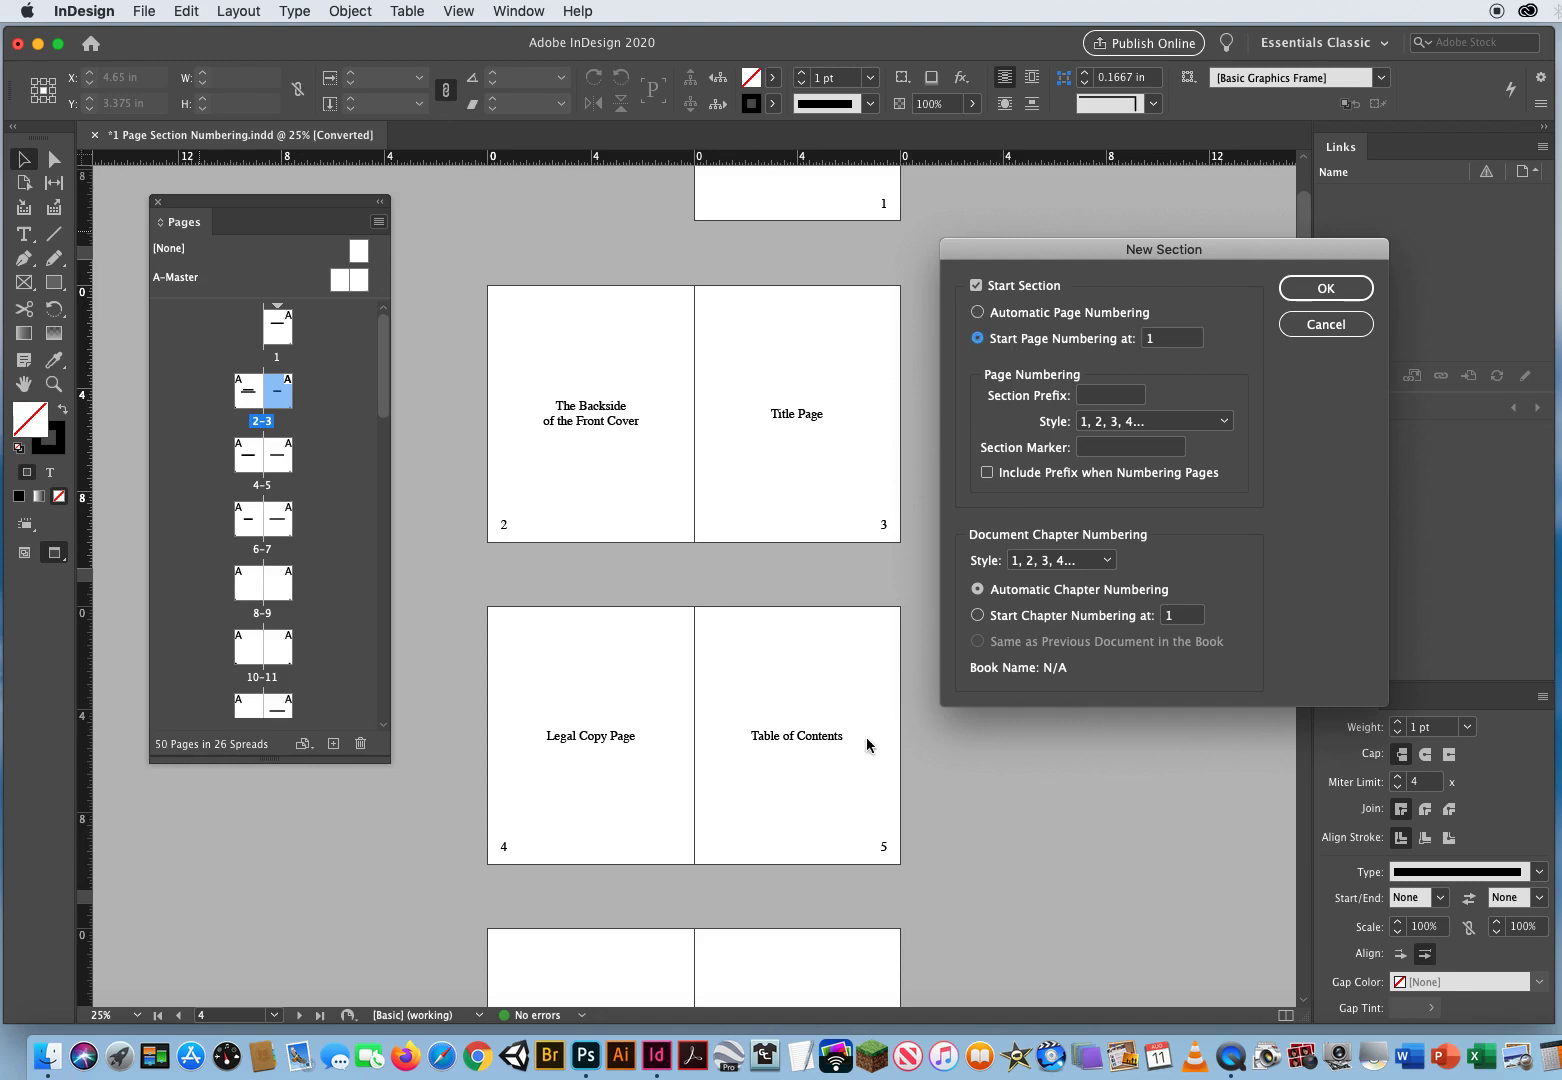
{"action": "left_click", "coordinate": [1292, 293]}
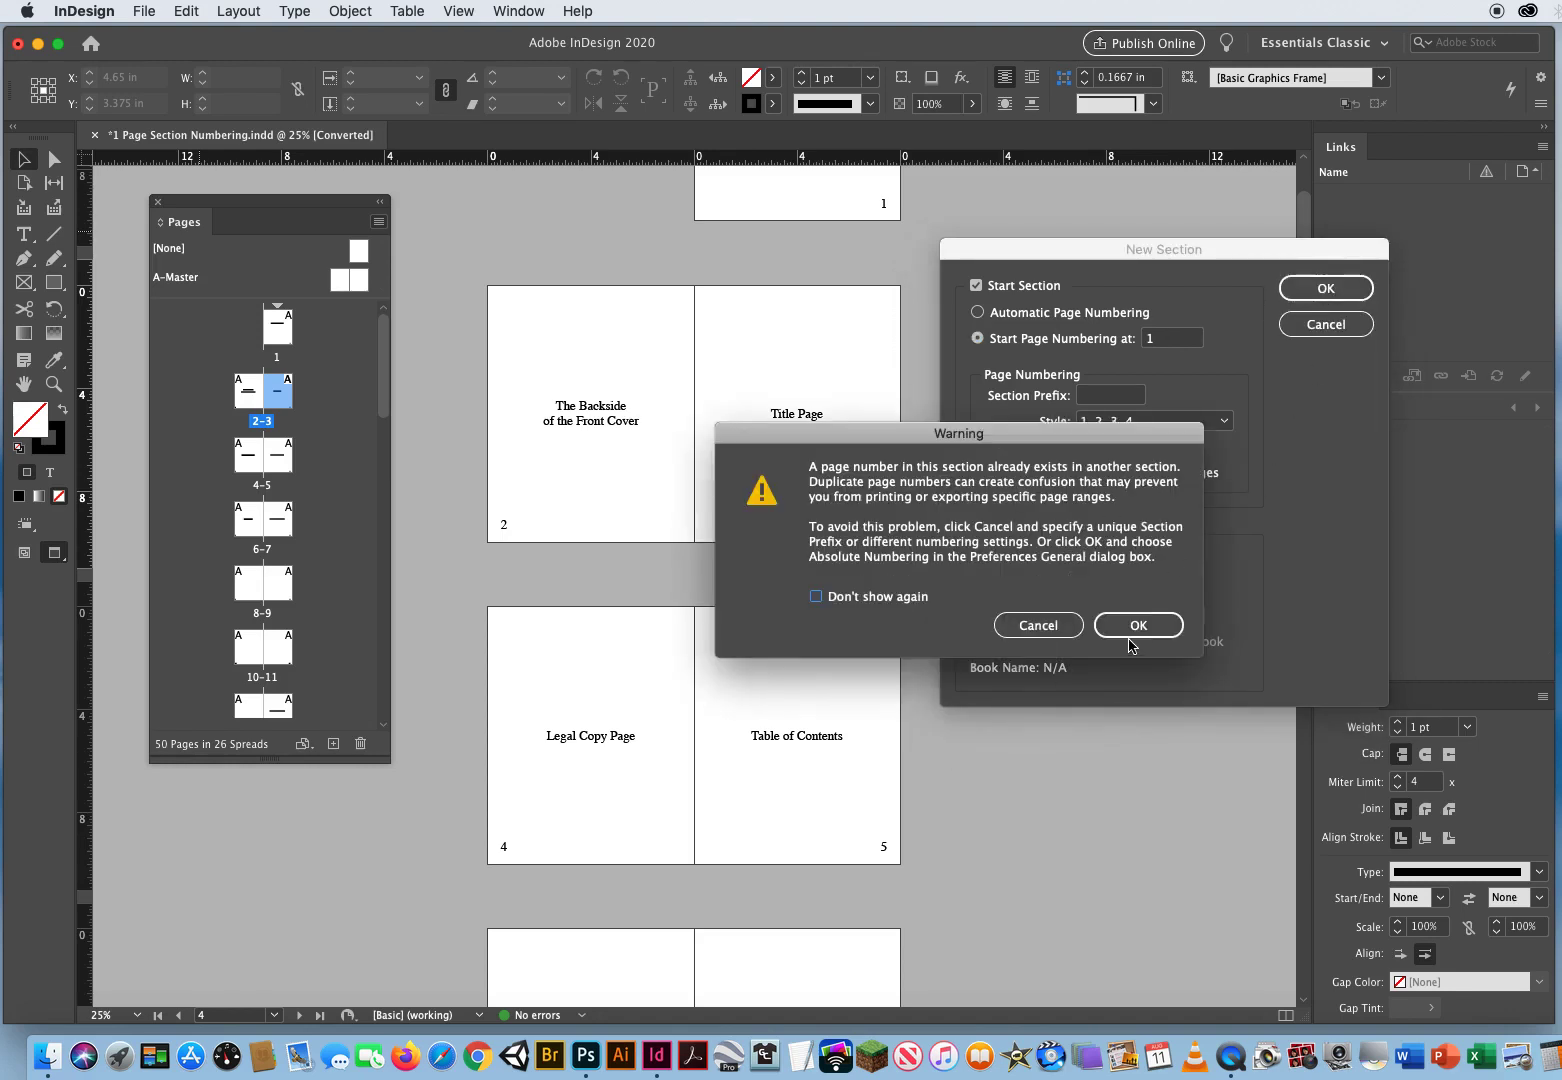
{"action": "left_click", "coordinate": [1133, 626]}
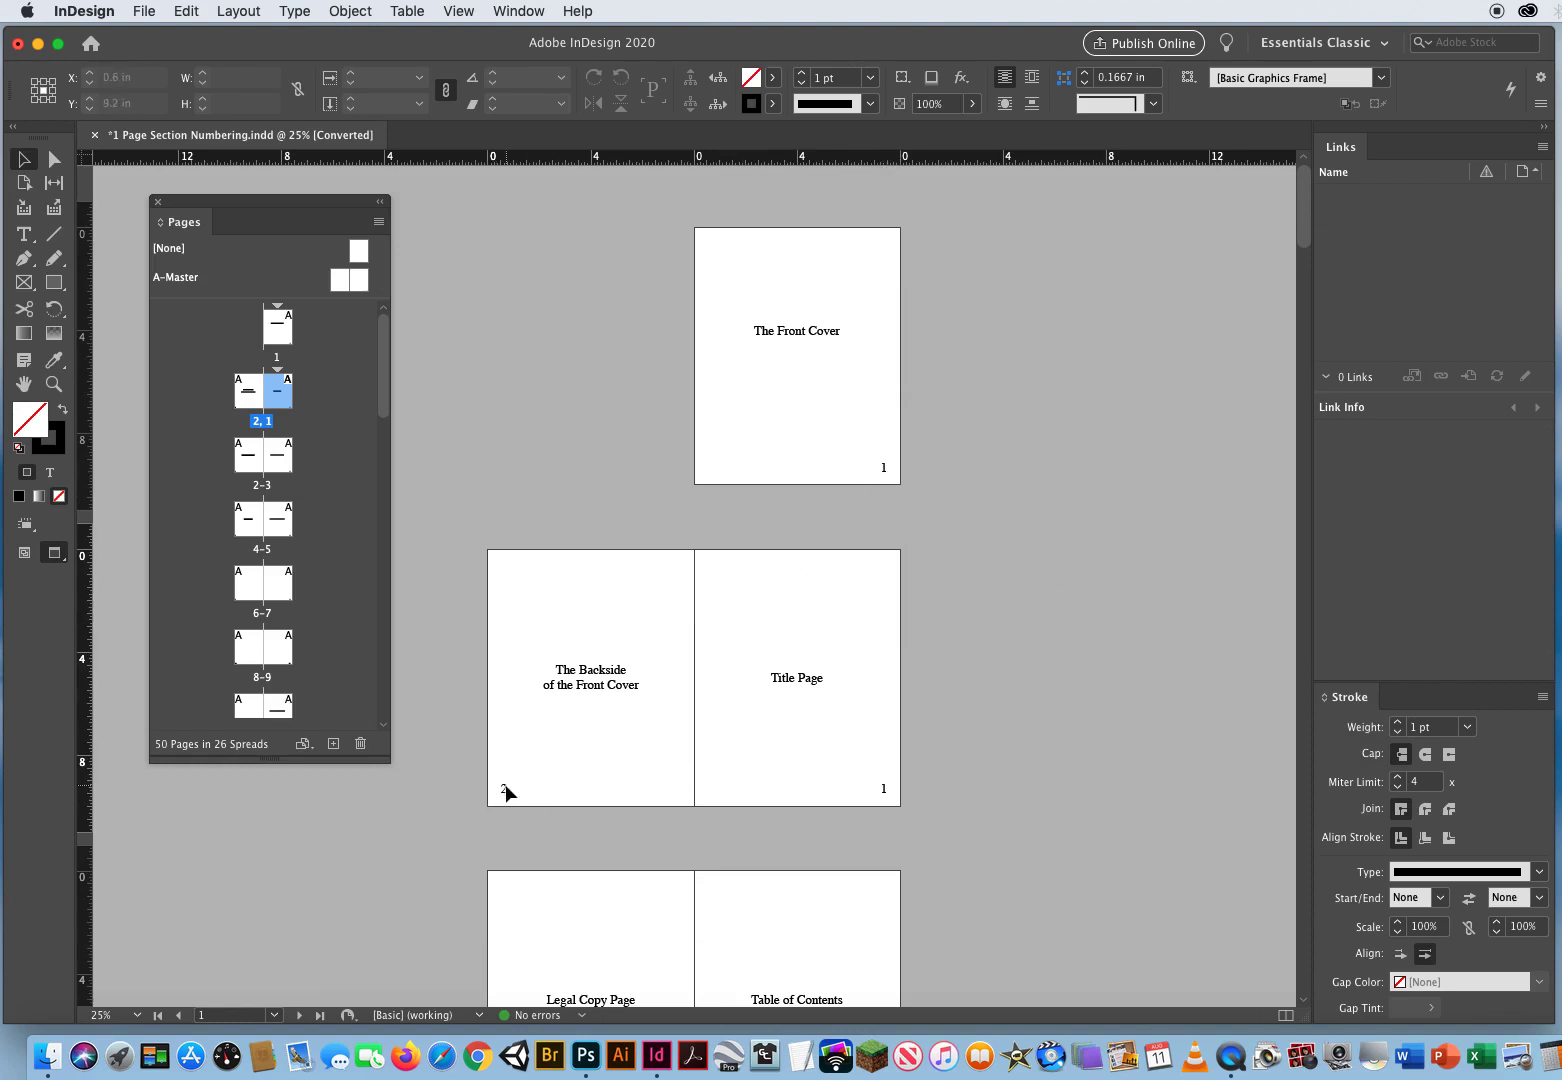
Scroll to spread 4–5 and select only page 5, the TOPIC SECTION 1 page
{"action": "left_click_drag", "start_coordinate": [962, 851], "coordinate": [969, 307]}
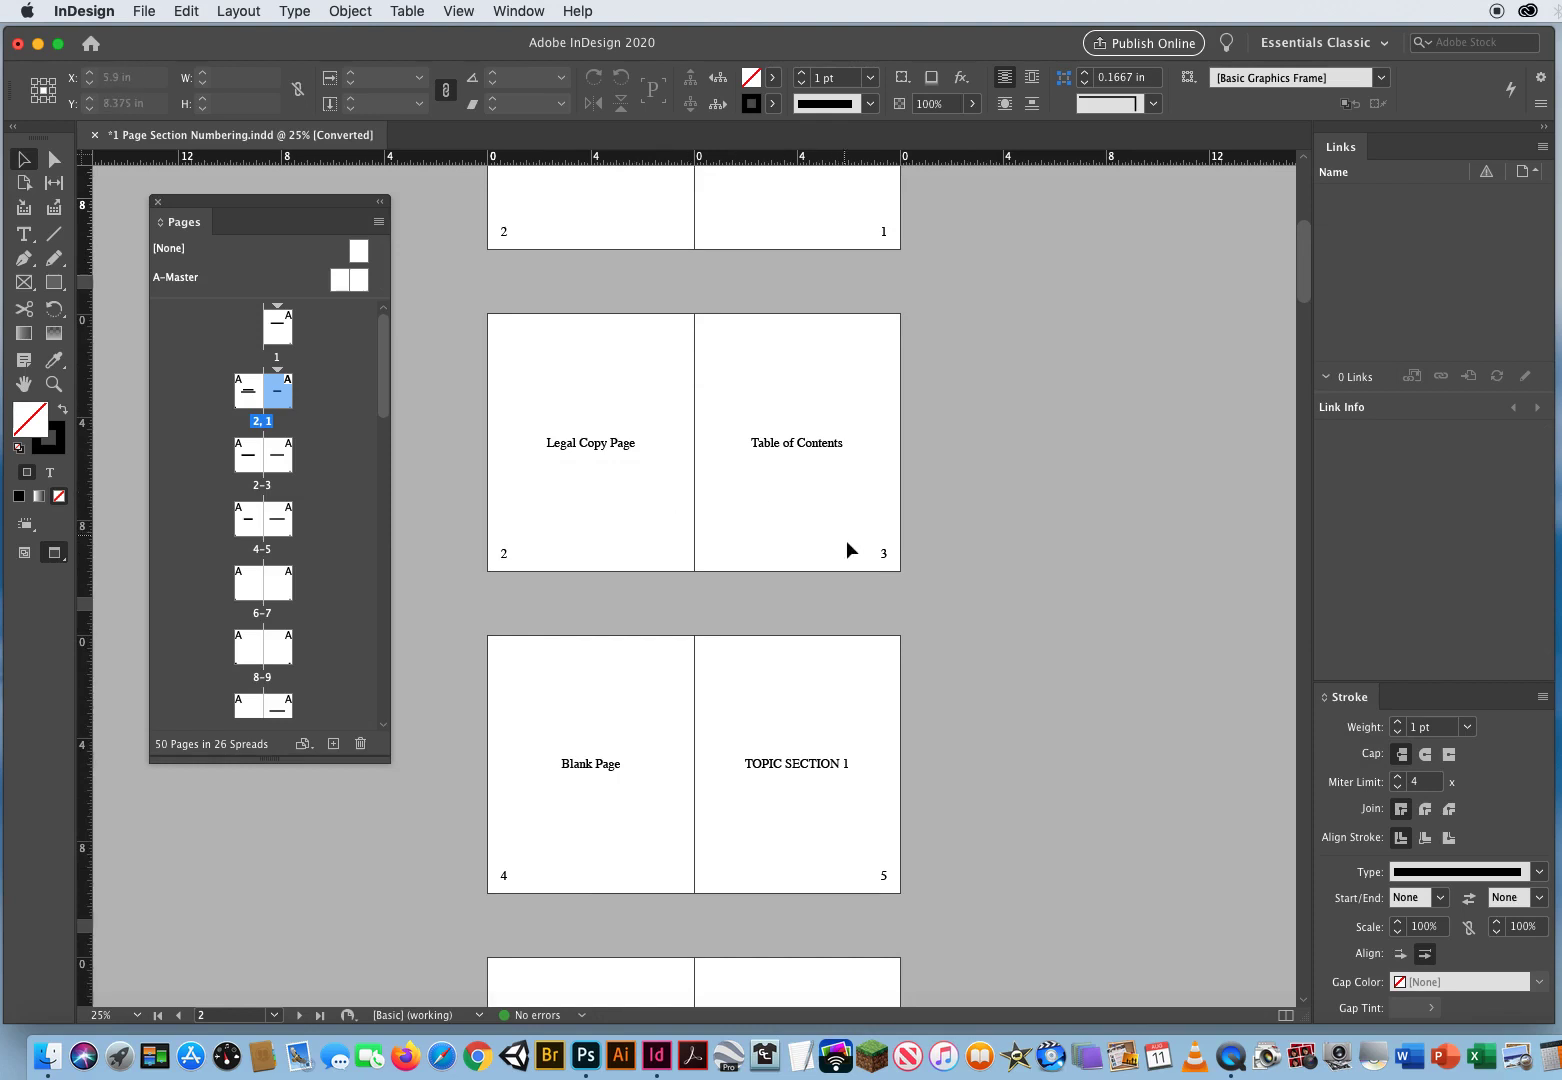
{"action": "scroll", "coordinate": [711, 377], "scroll_direction": "down", "scroll_amount": 5}
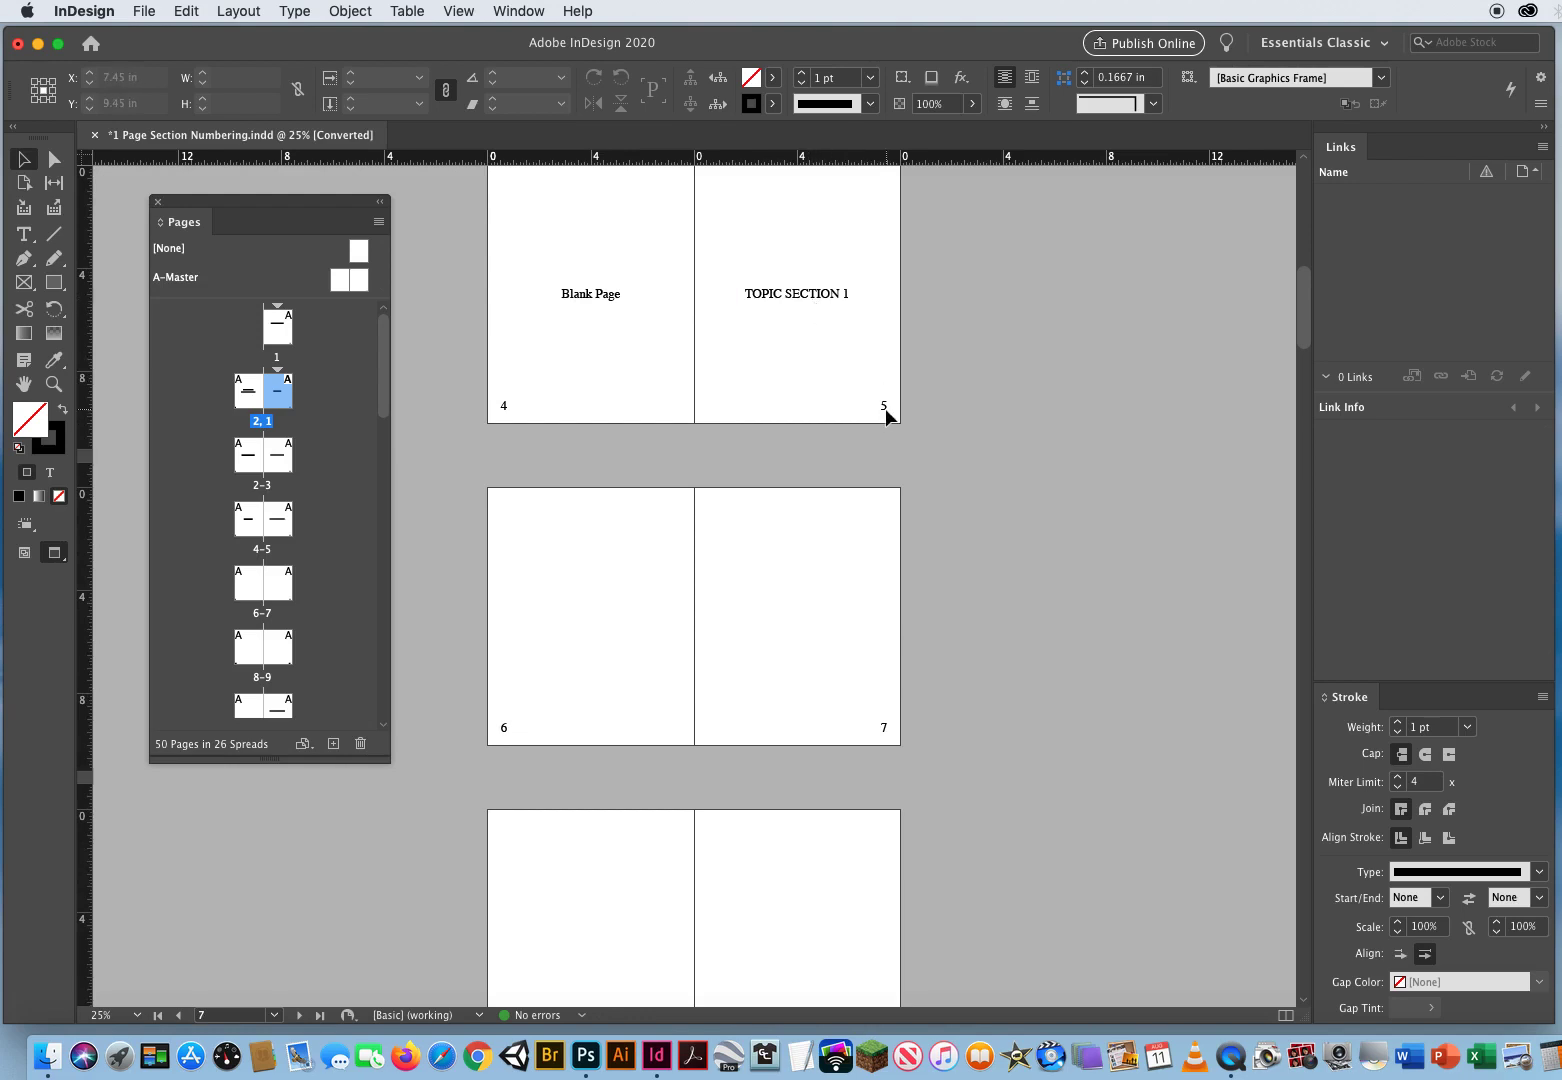
{"action": "left_click", "coordinate": [798, 350]}
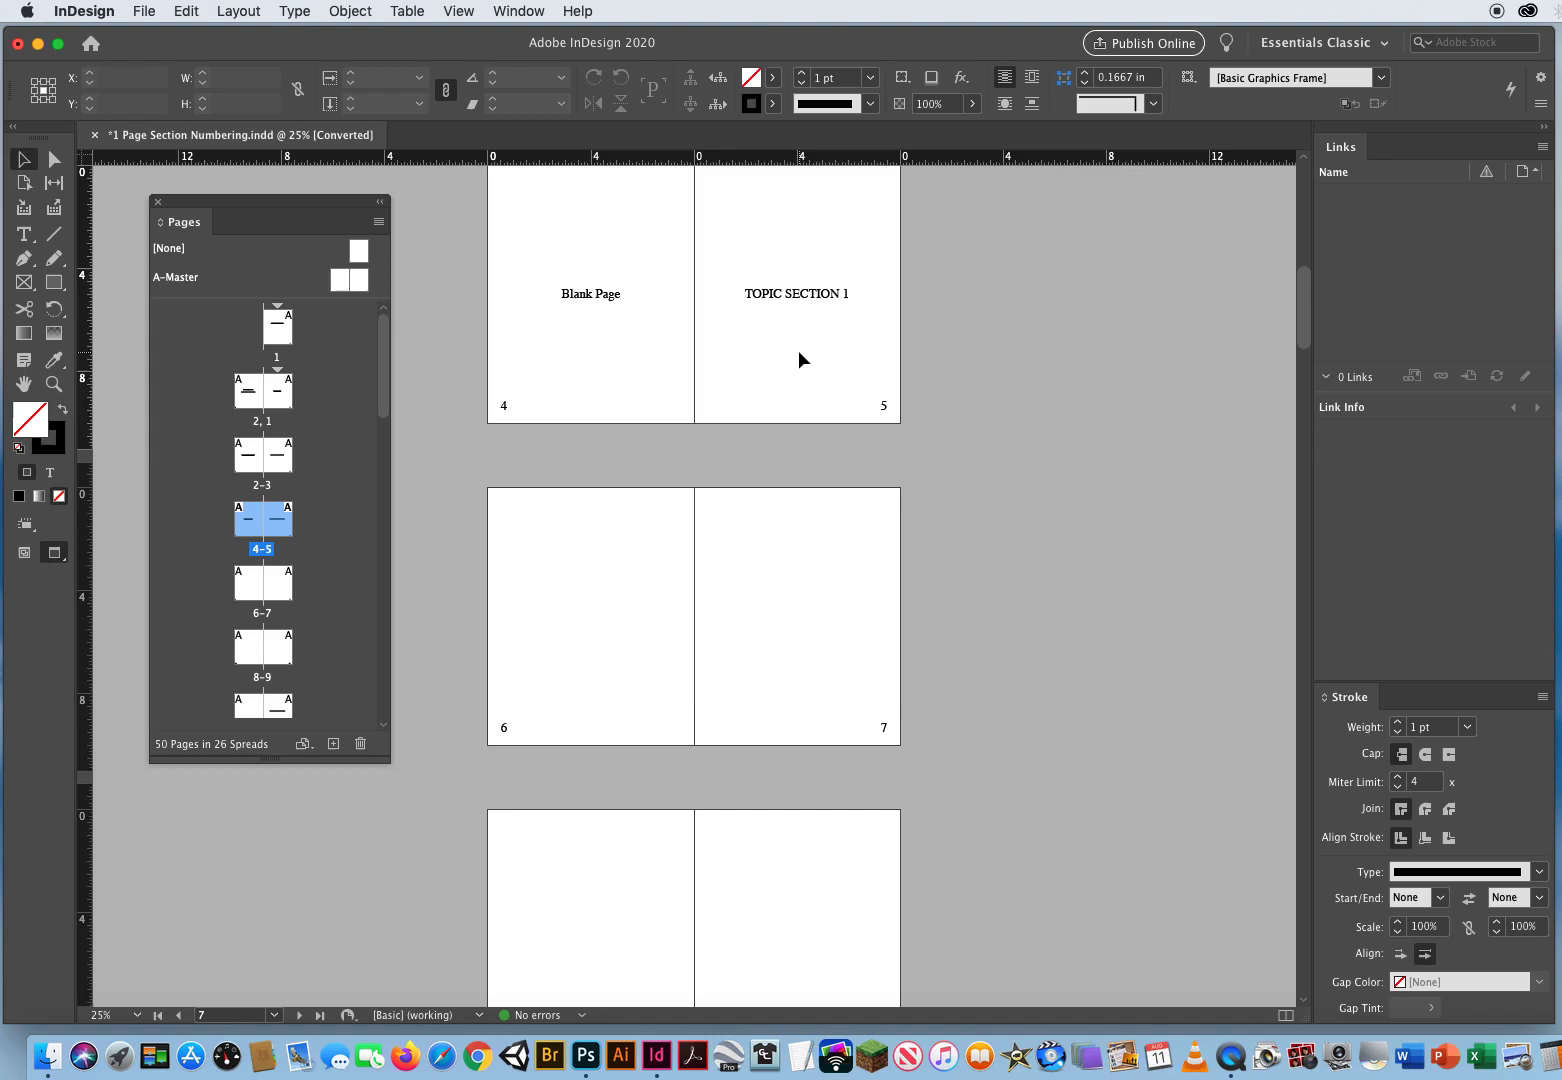
{"action": "left_click_drag", "start_coordinate": [387, 380], "coordinate": [387, 397]}
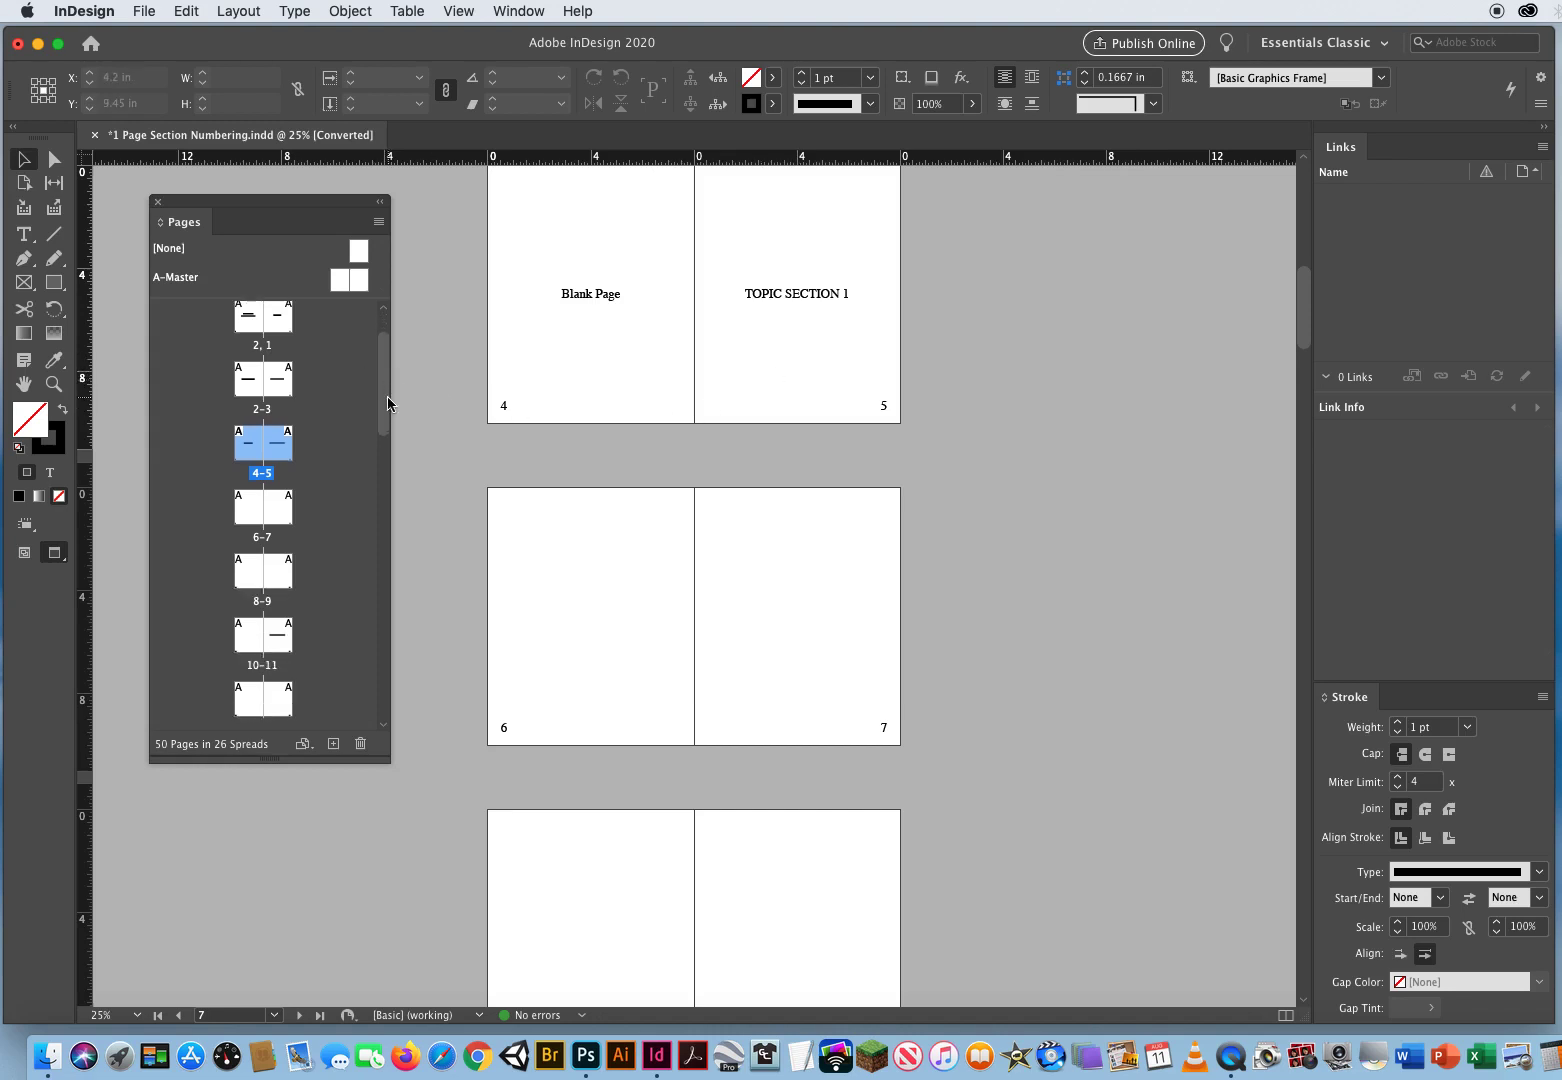
{"action": "left_click", "coordinate": [251, 579]}
{"action": "left_click", "coordinate": [283, 446]}
Start a new section at page 5 with page numbering at 1, accepting the warning, then review later pages
{"action": "left_click", "coordinate": [378, 221]}
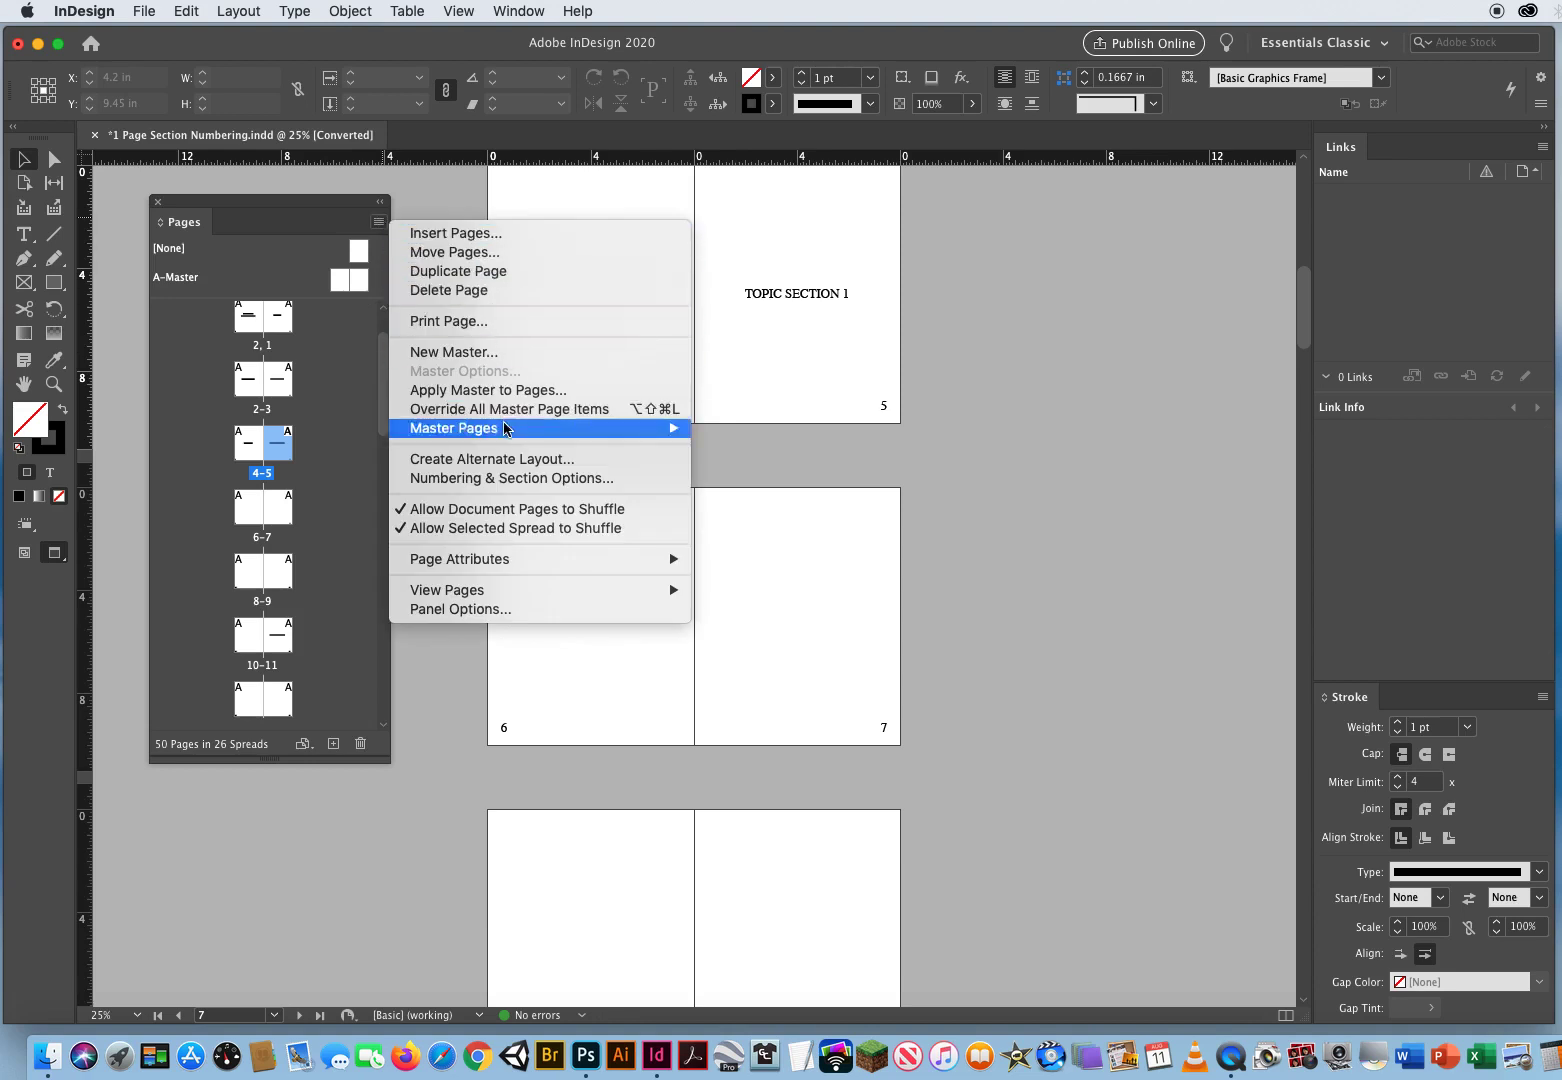
{"action": "left_click", "coordinate": [472, 486]}
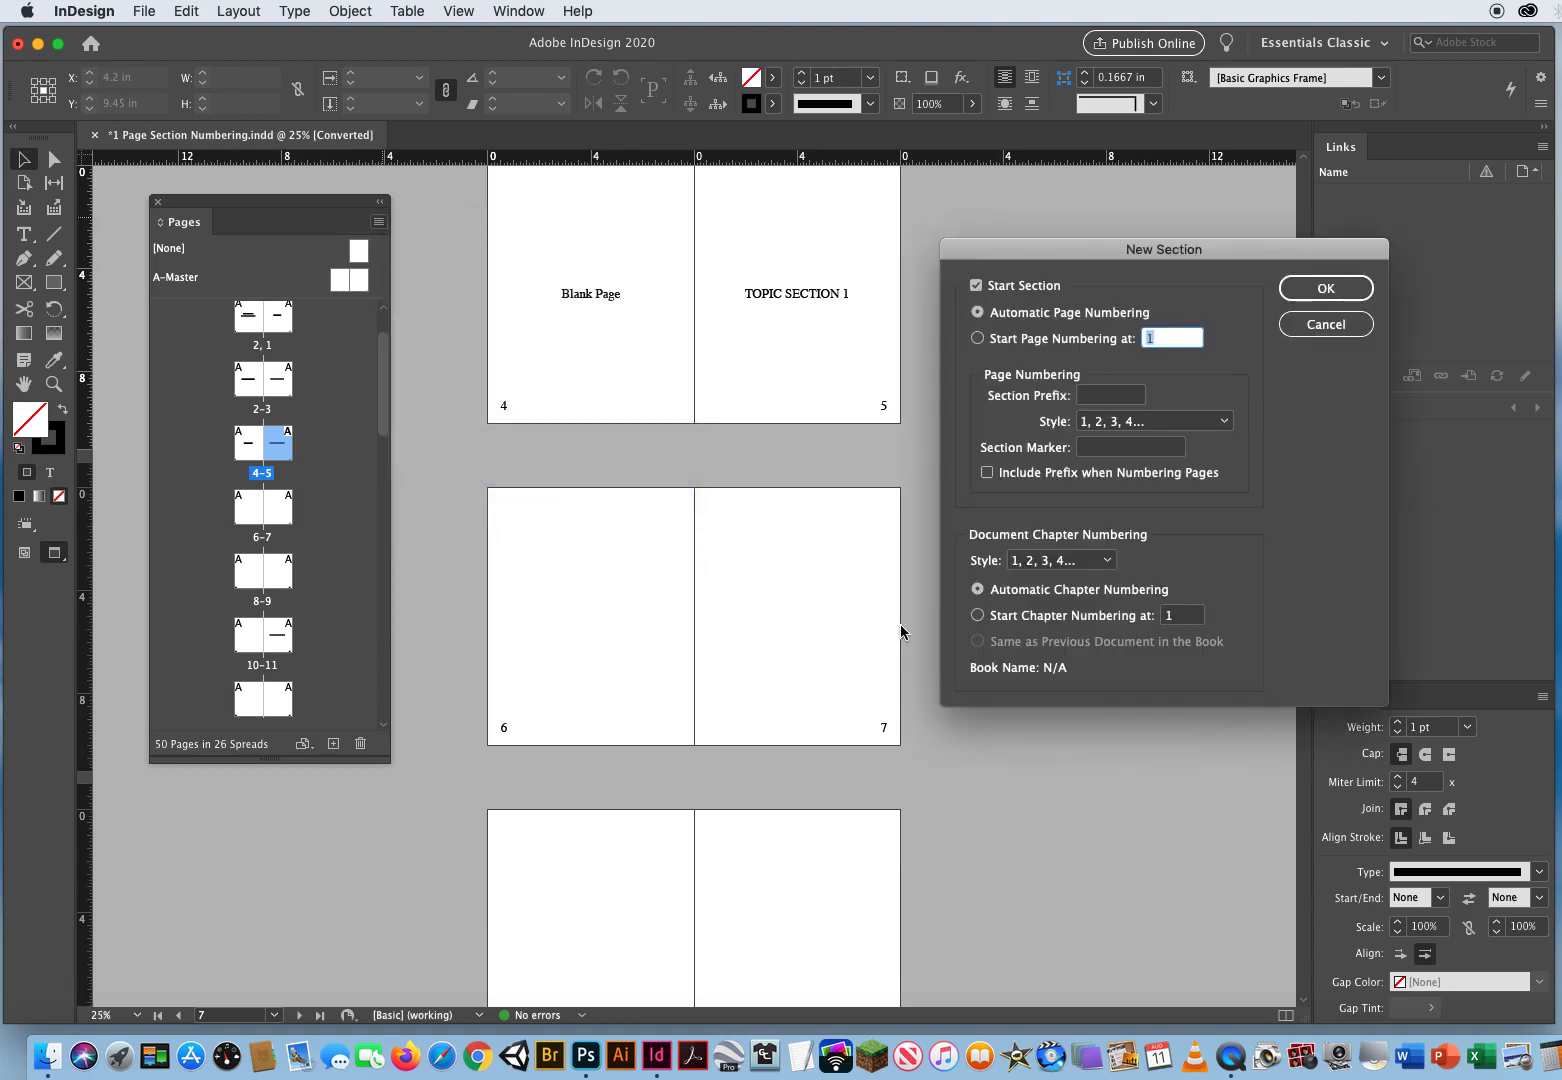
{"action": "left_click", "coordinate": [978, 339]}
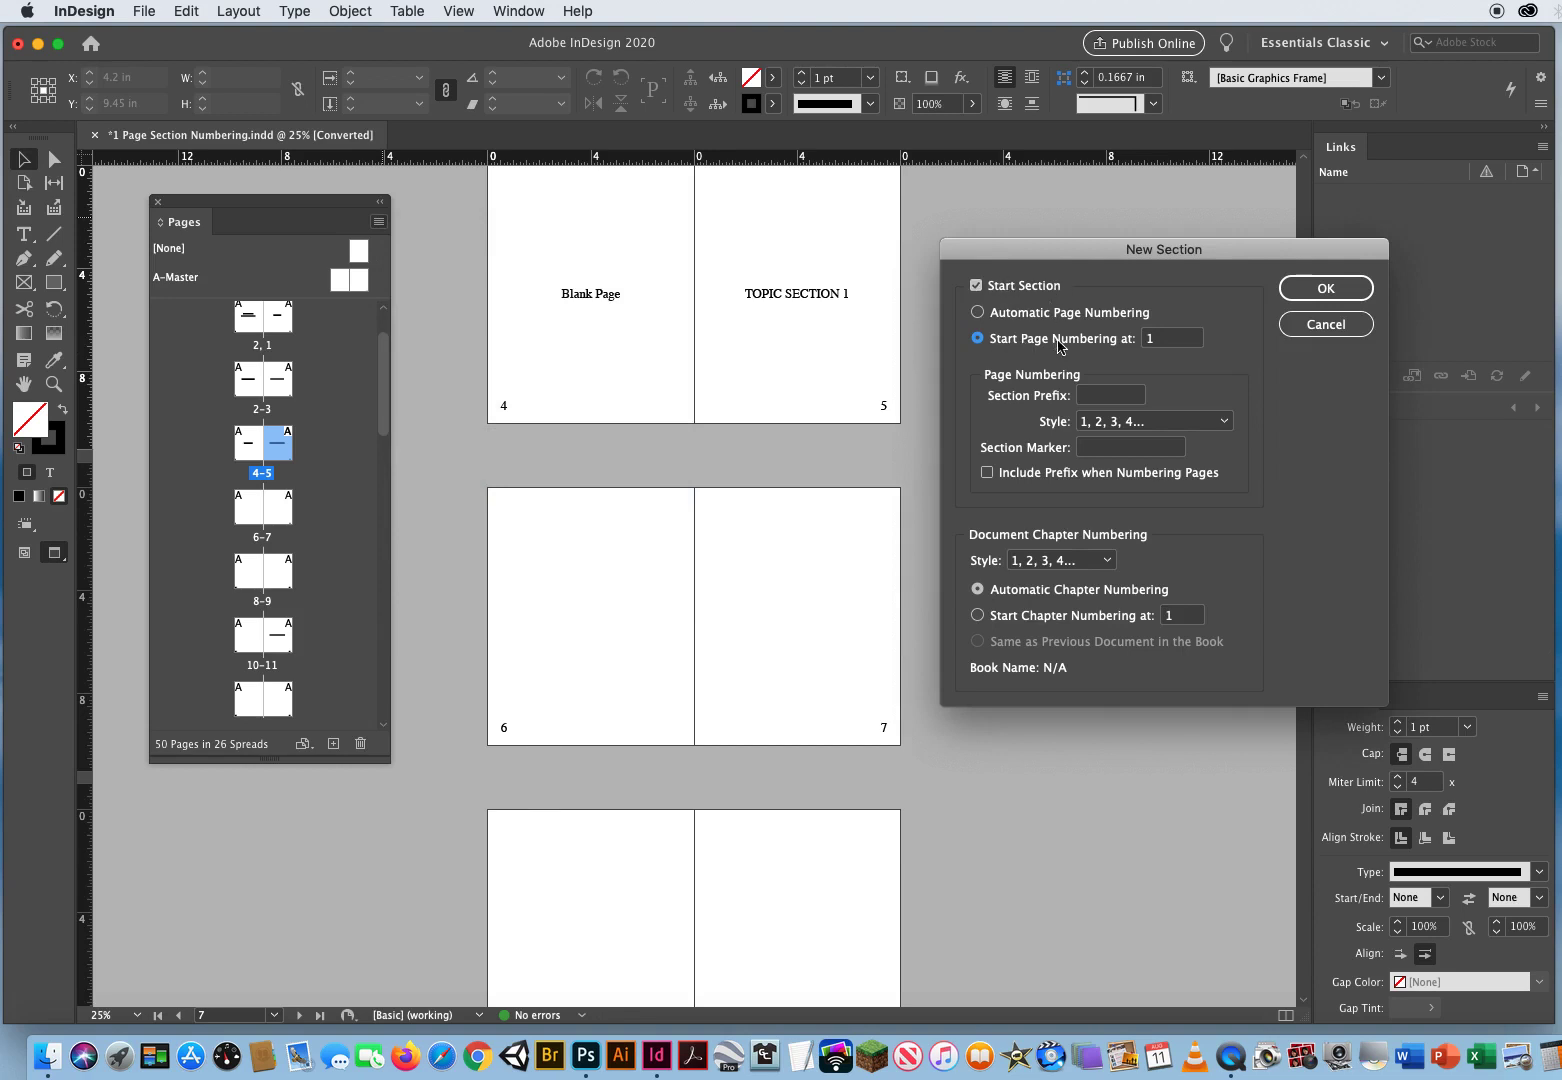
{"action": "left_click", "coordinate": [1316, 294]}
{"action": "left_click", "coordinate": [1143, 627]}
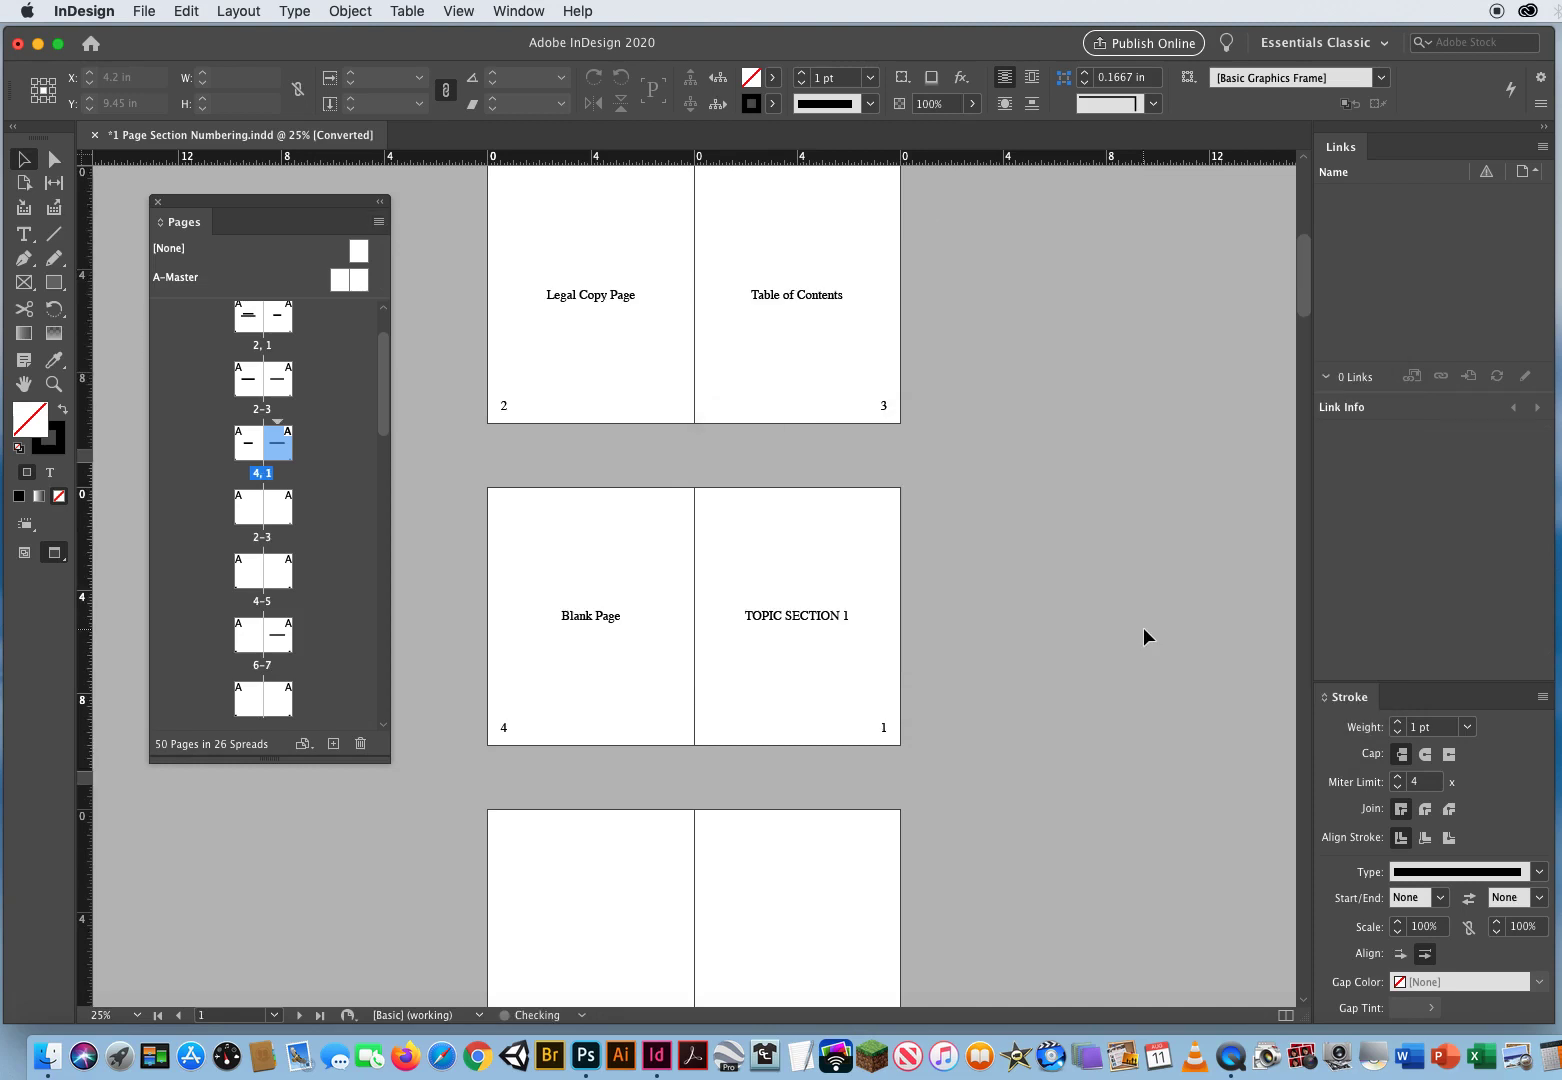
{"action": "scroll", "coordinate": [931, 691], "scroll_direction": "down", "scroll_amount": 4}
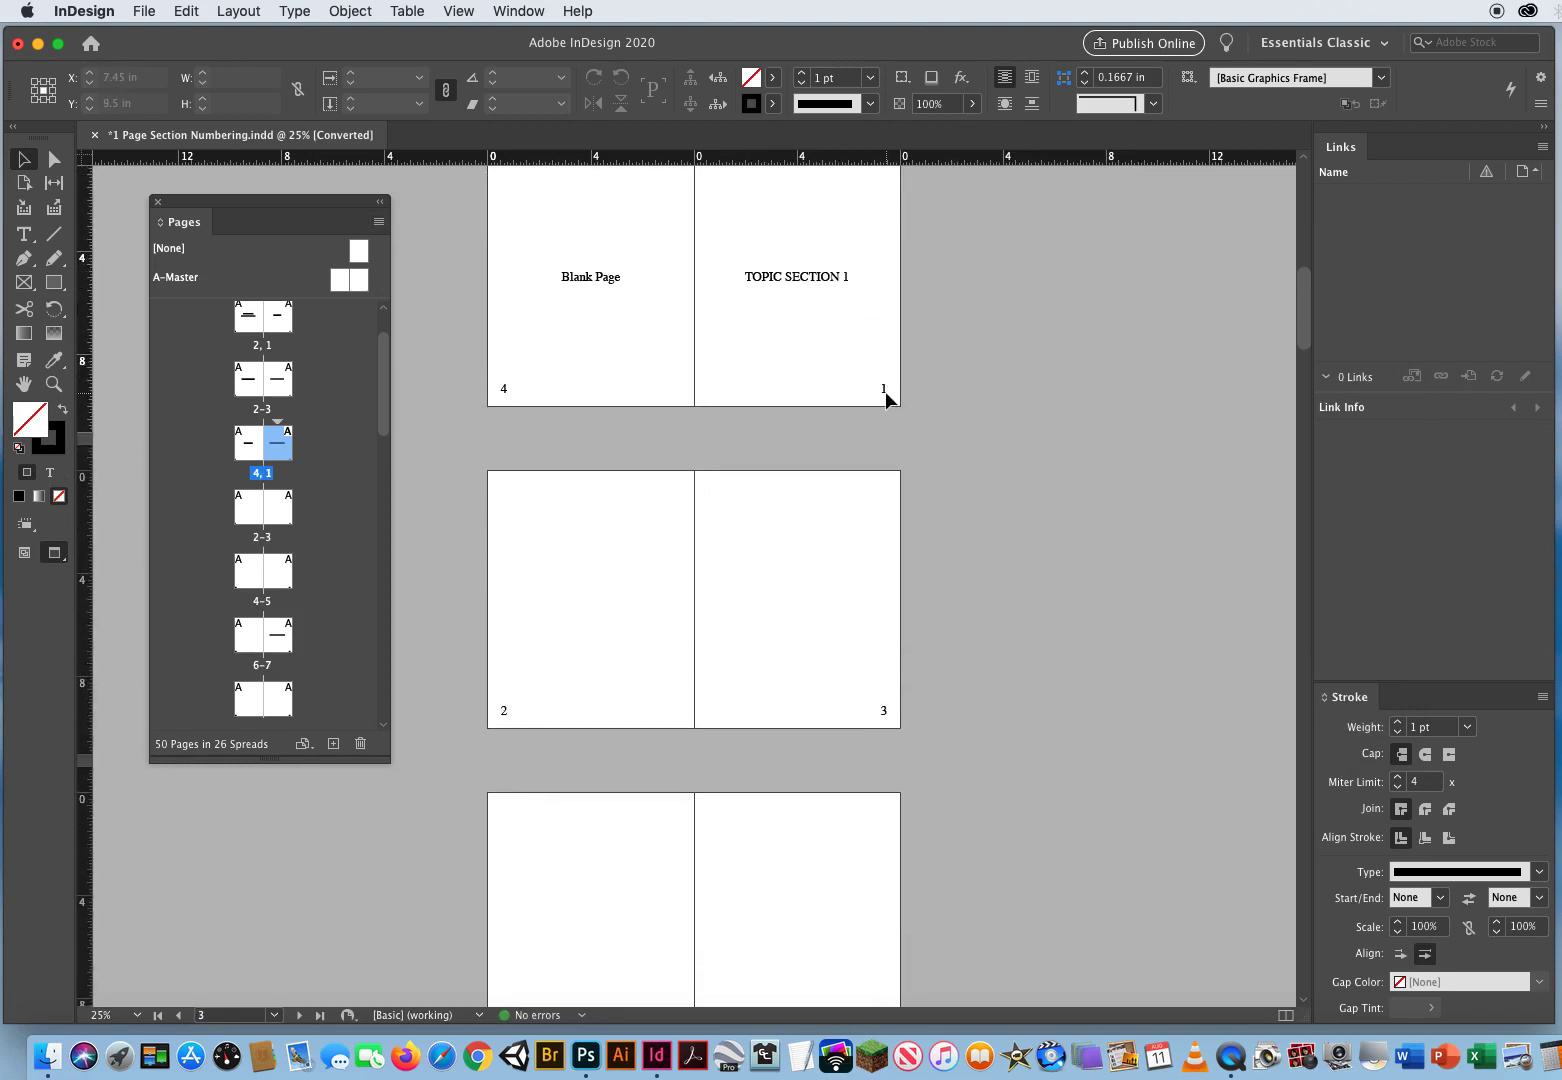
{"action": "scroll", "coordinate": [831, 716], "scroll_direction": "down", "scroll_amount": 7}
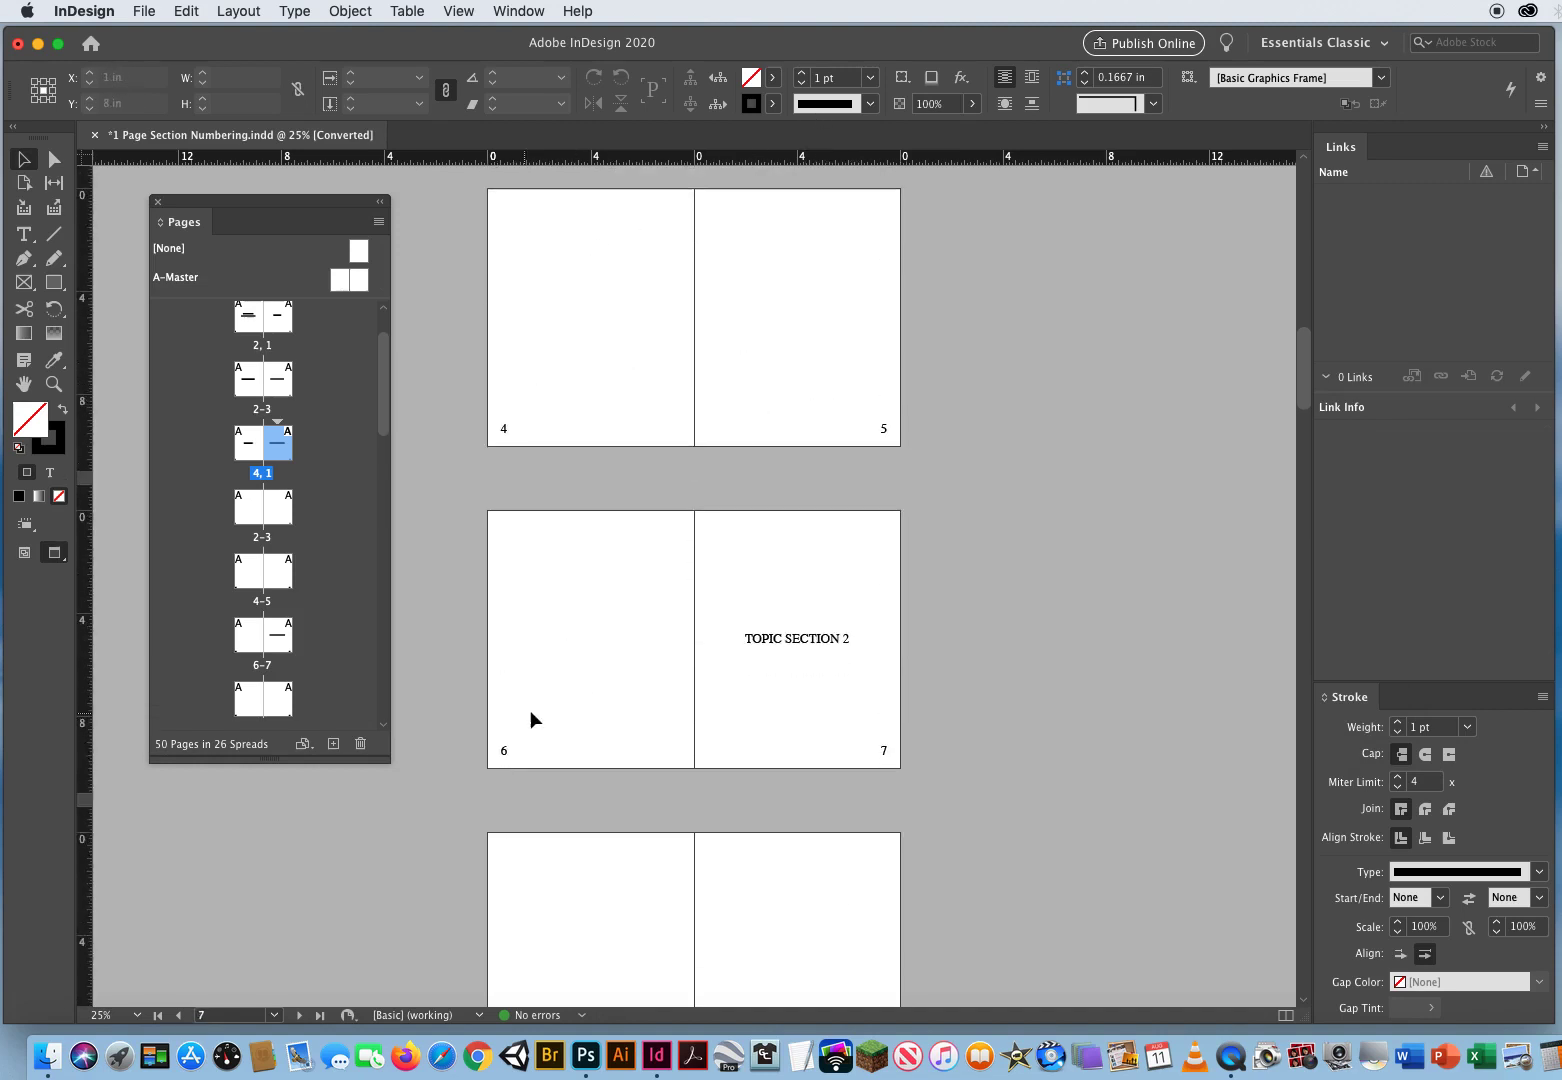
{"action": "scroll", "coordinate": [530, 718], "scroll_direction": "down", "scroll_amount": 3}
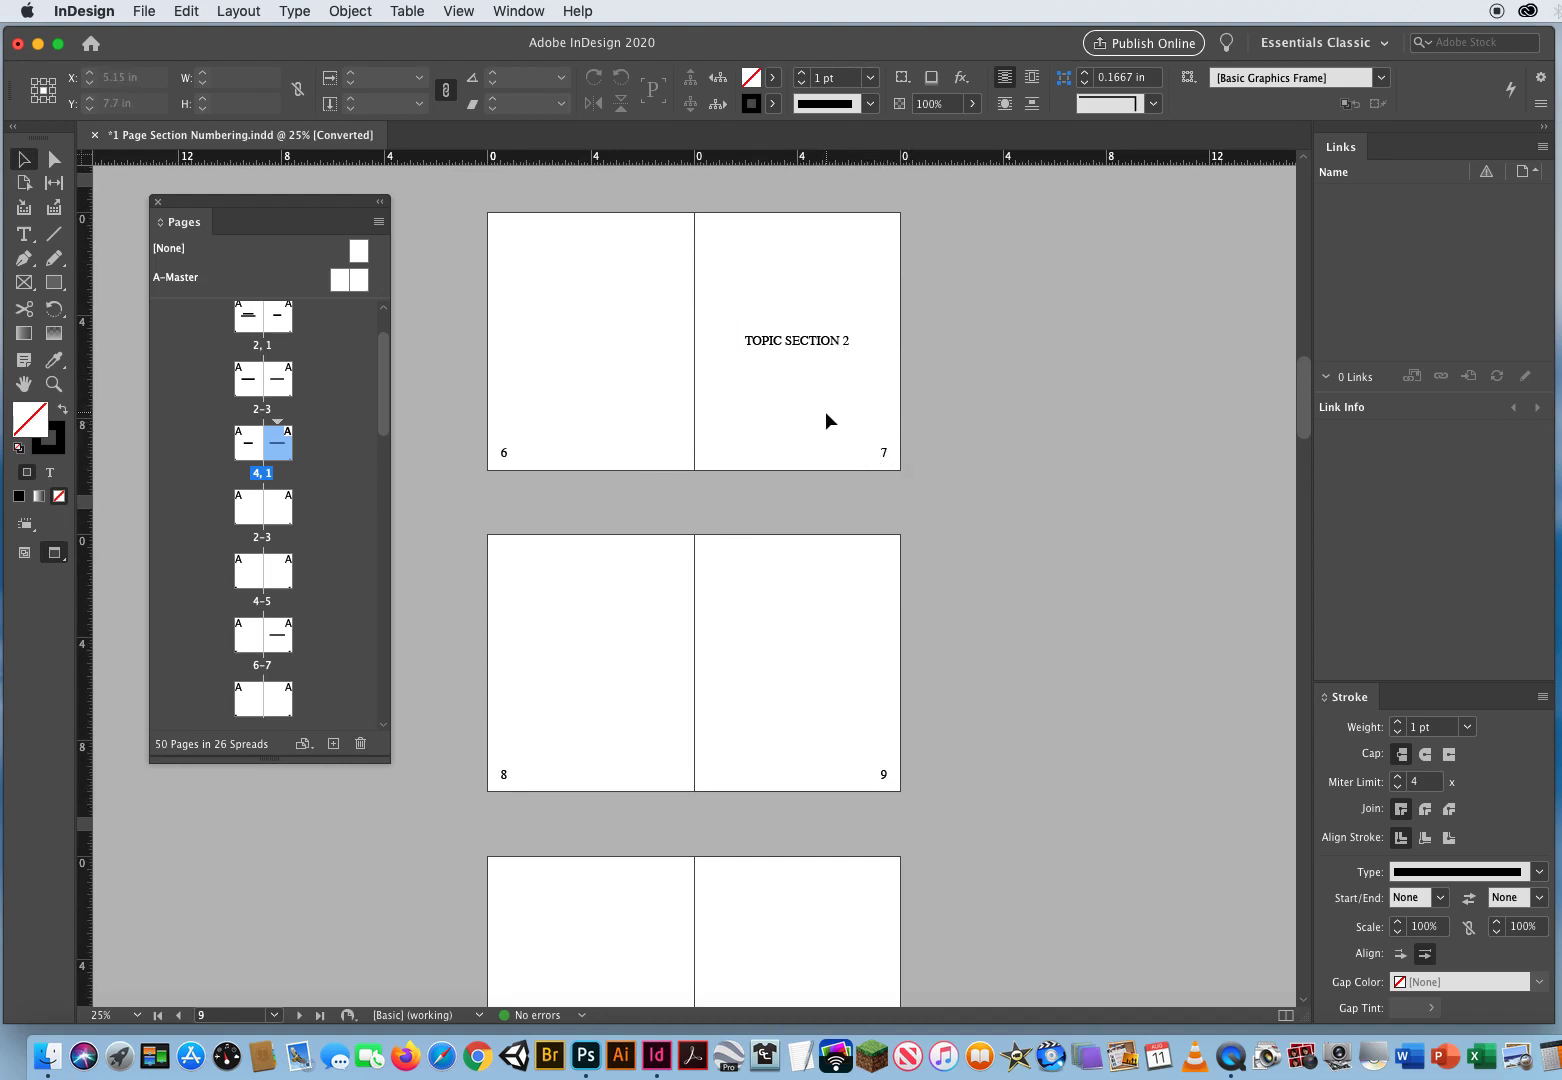
Restart page numbering at 1 on page 7, the TOPIC SECTION 2 page, accepting the warning
{"action": "left_click", "coordinate": [279, 636]}
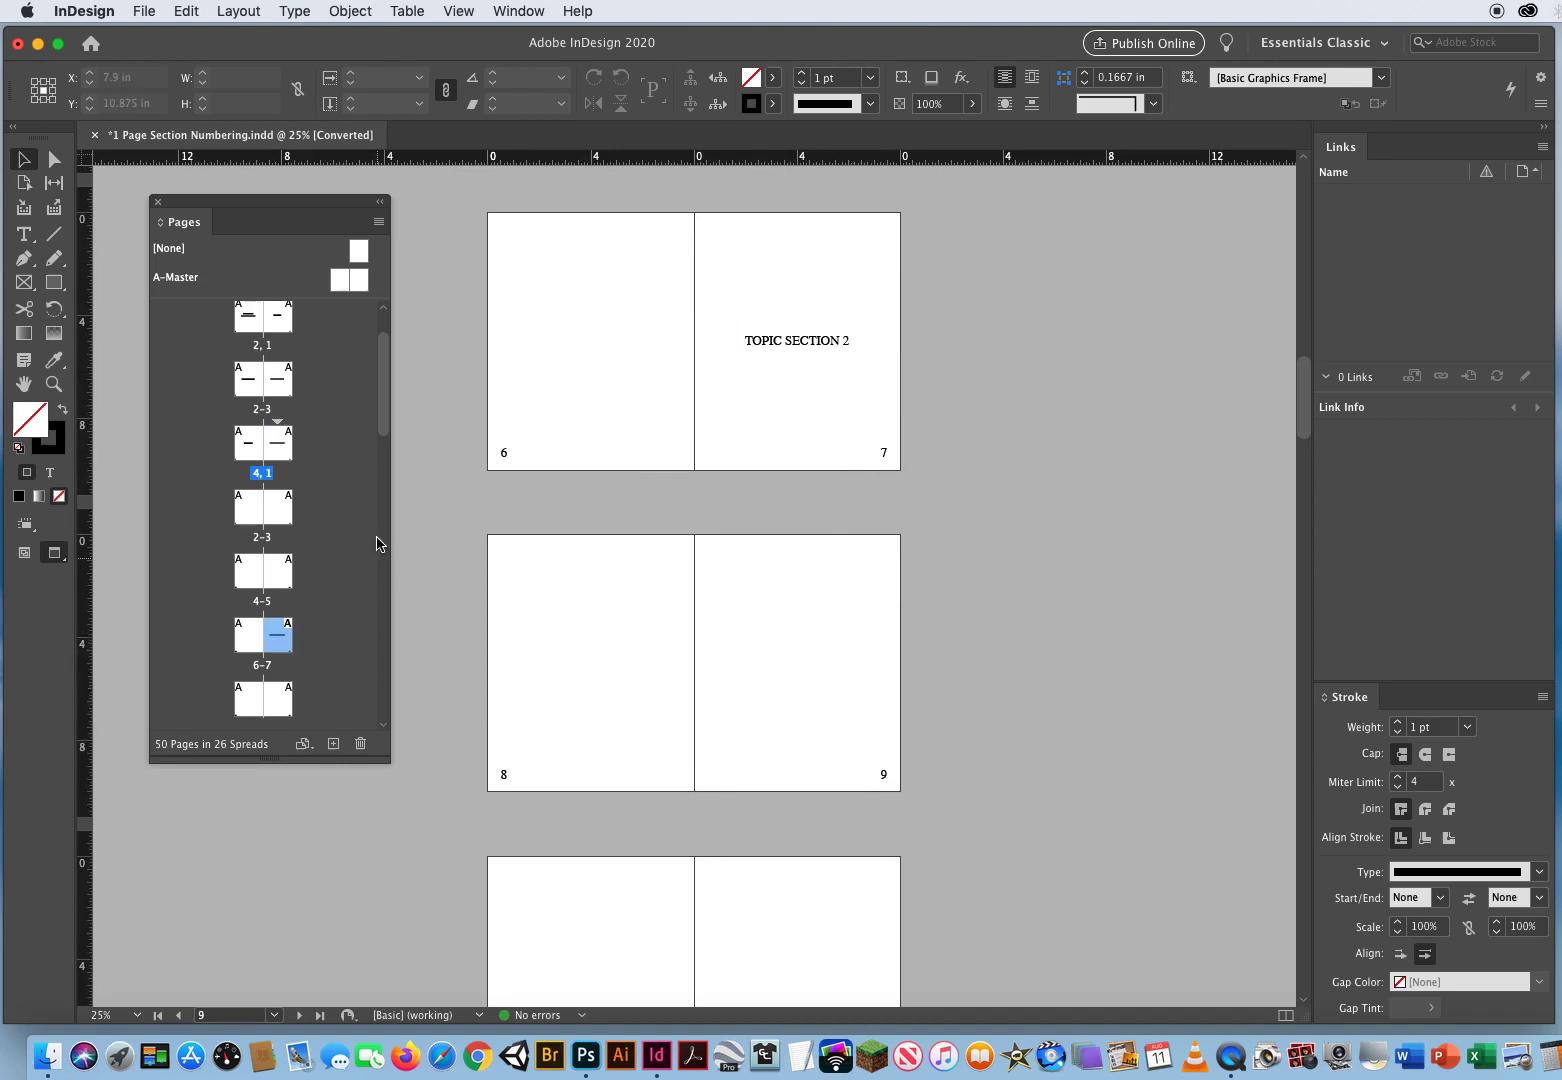
{"action": "left_click_drag", "start_coordinate": [386, 416], "coordinate": [384, 486]}
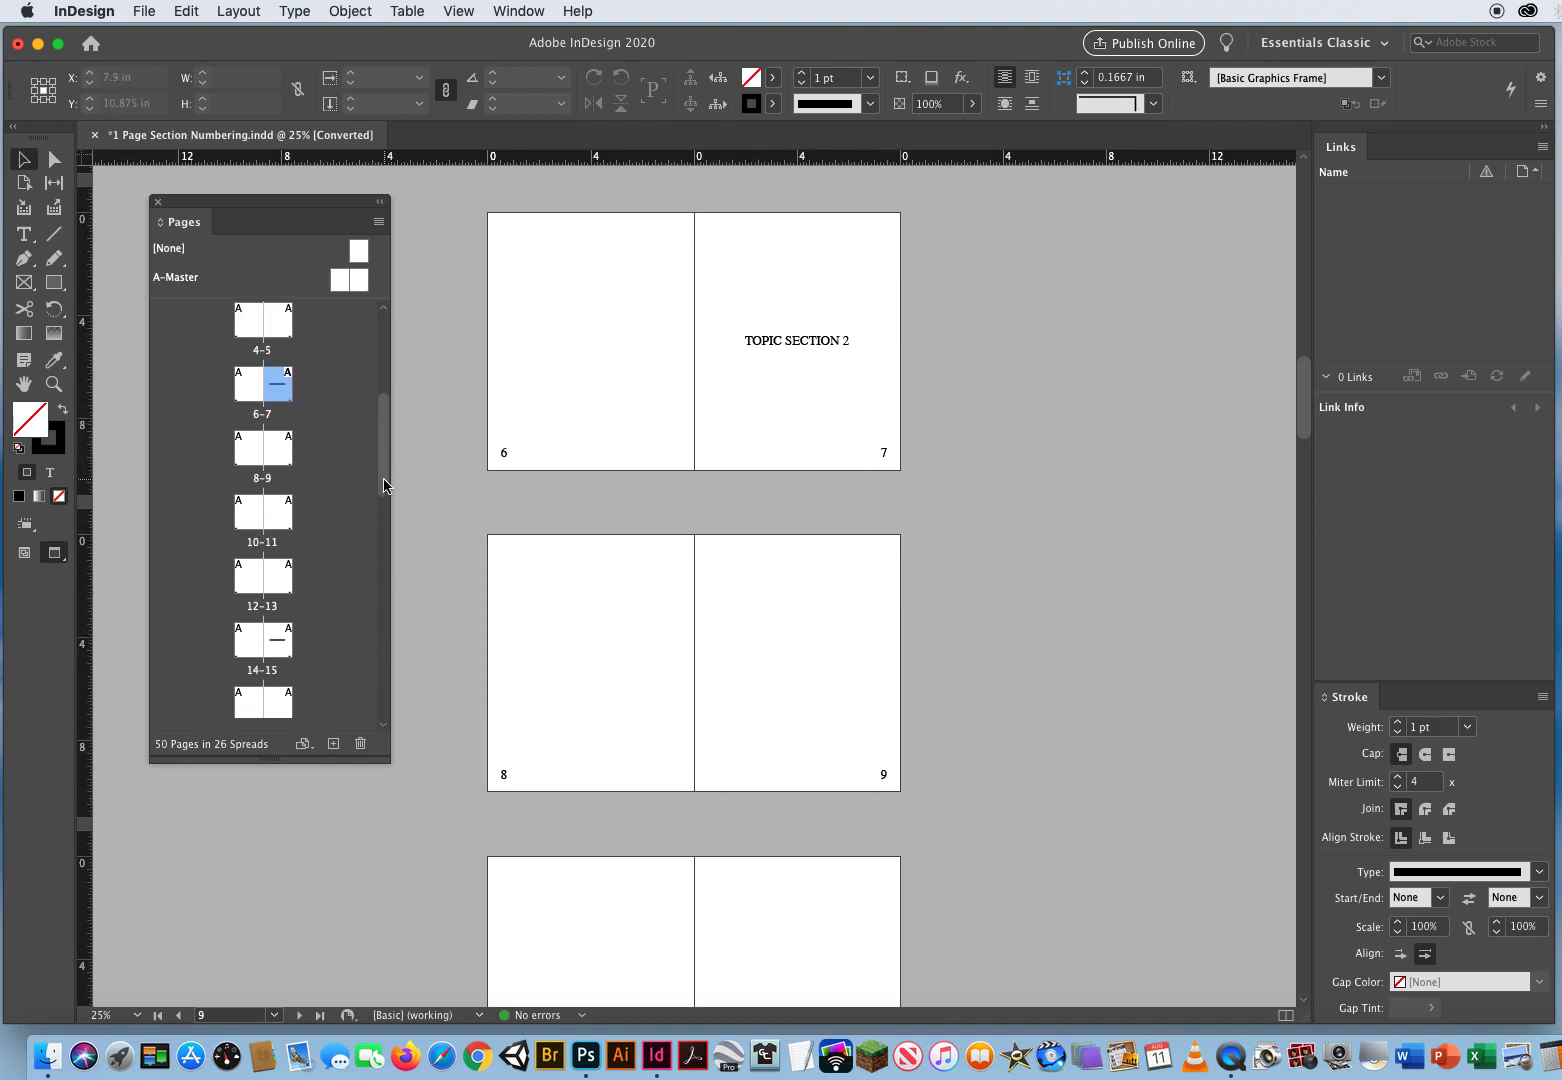
{"action": "left_click", "coordinate": [377, 225]}
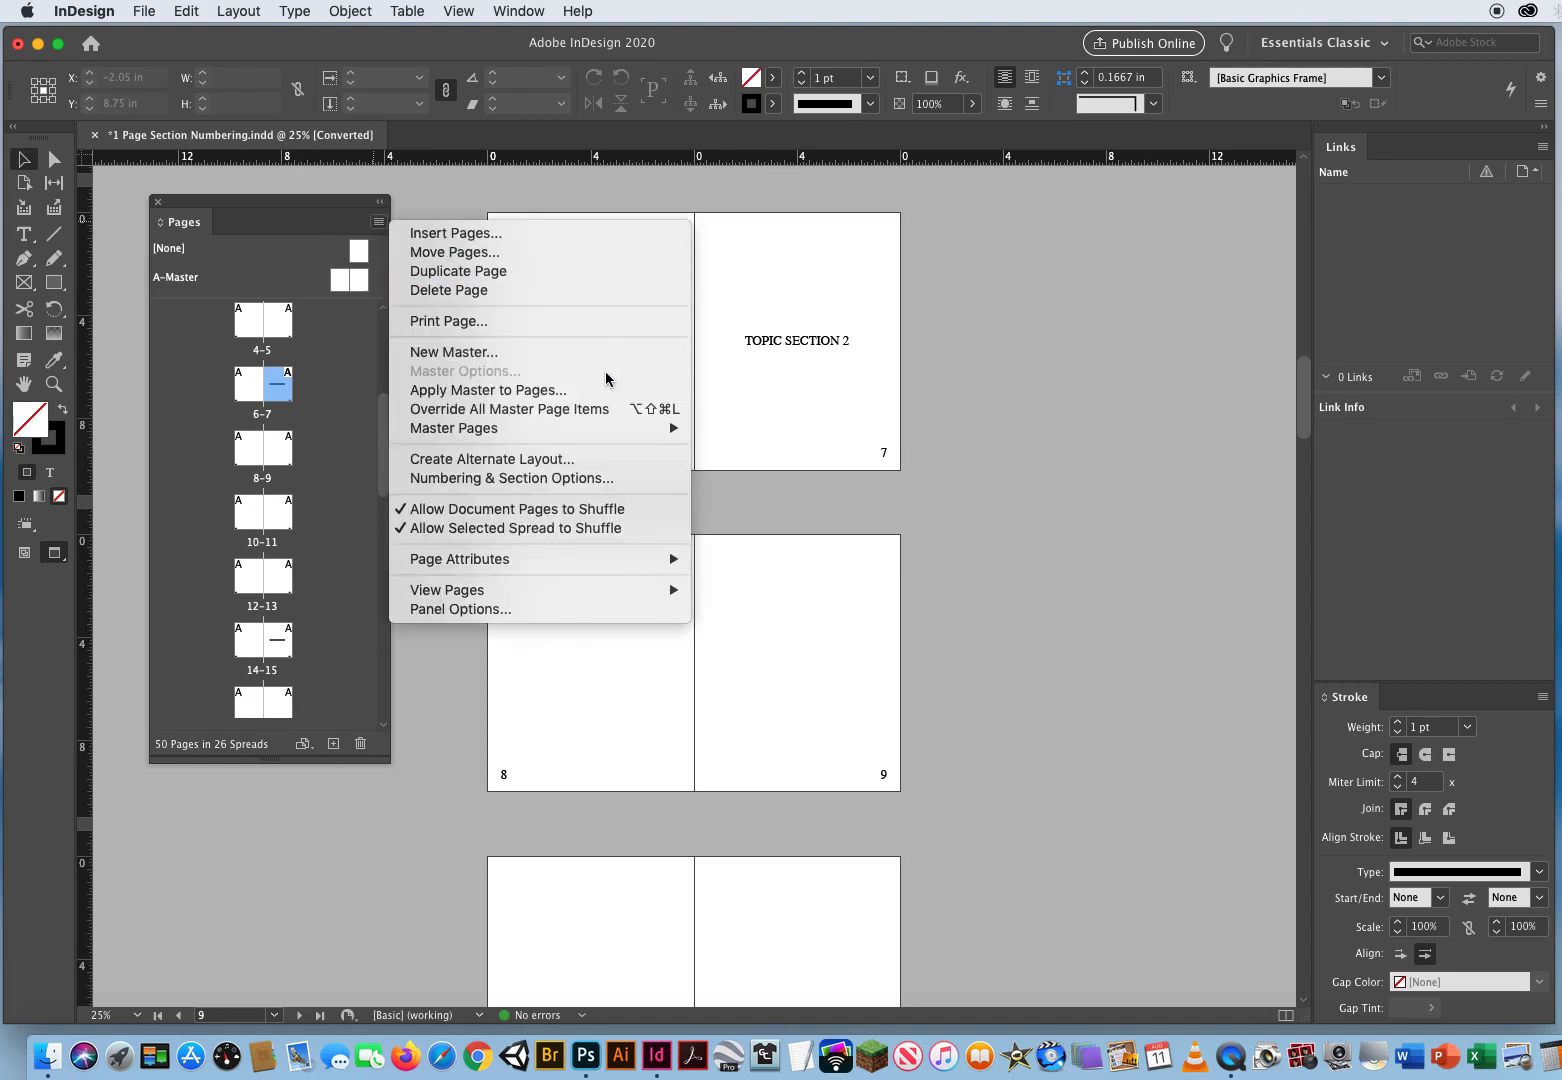
{"action": "left_click", "coordinate": [487, 478]}
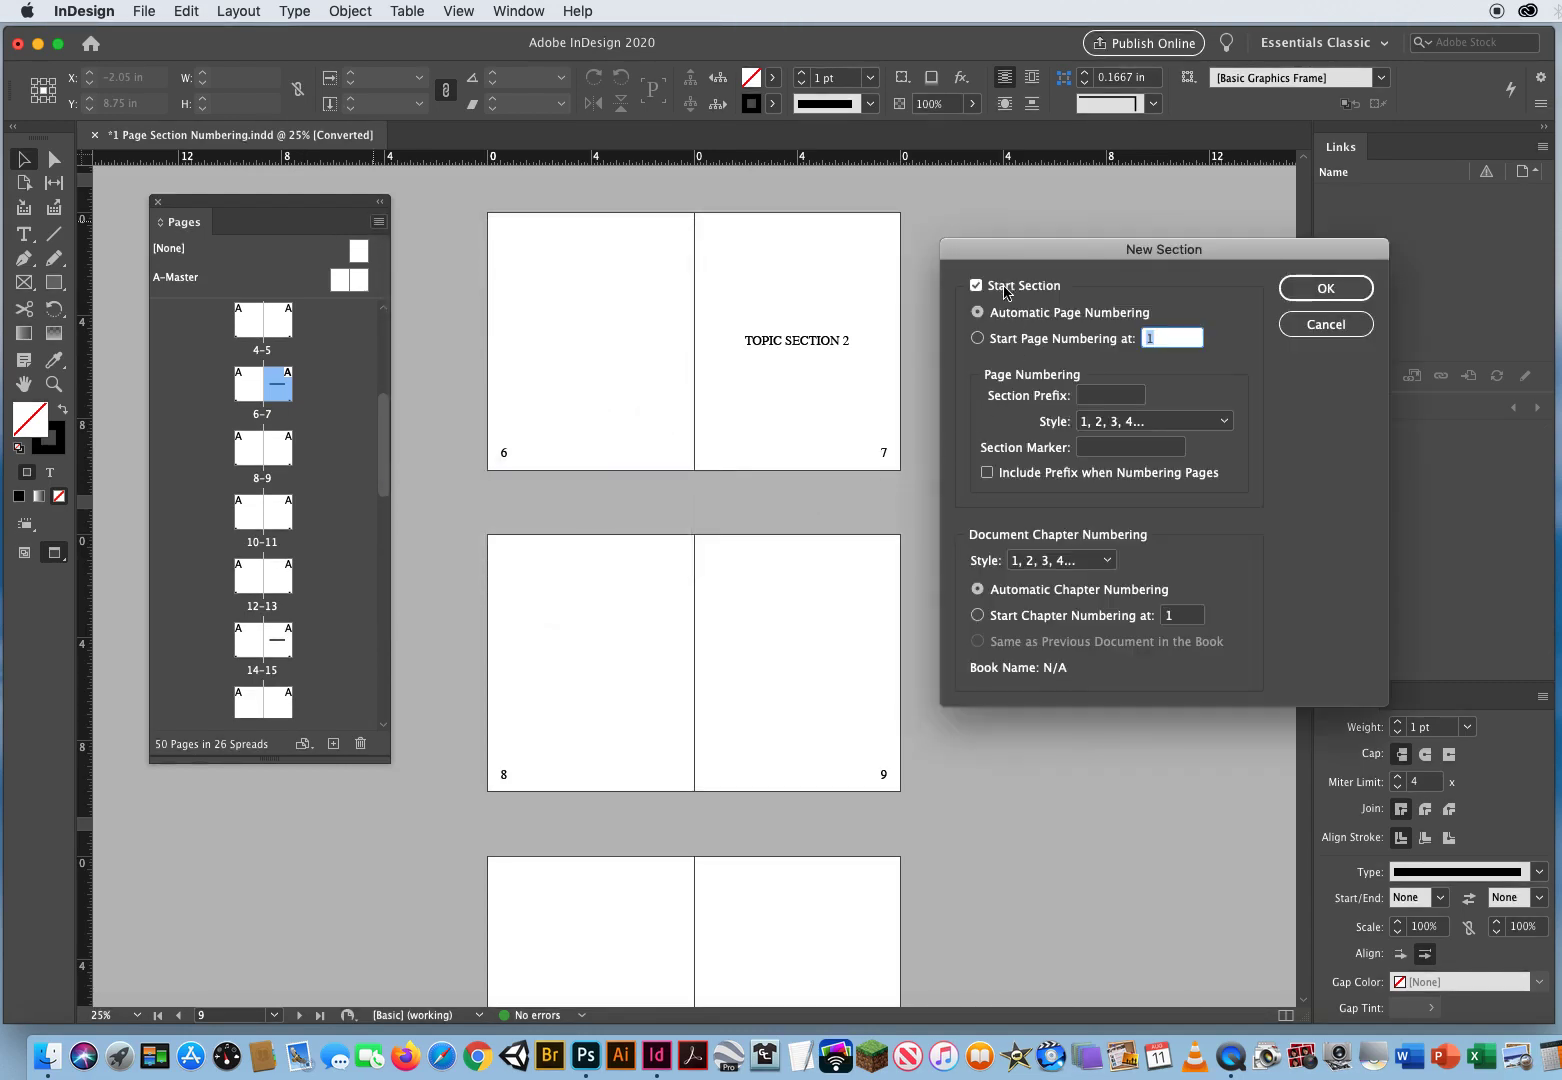
{"action": "left_click", "coordinate": [994, 343]}
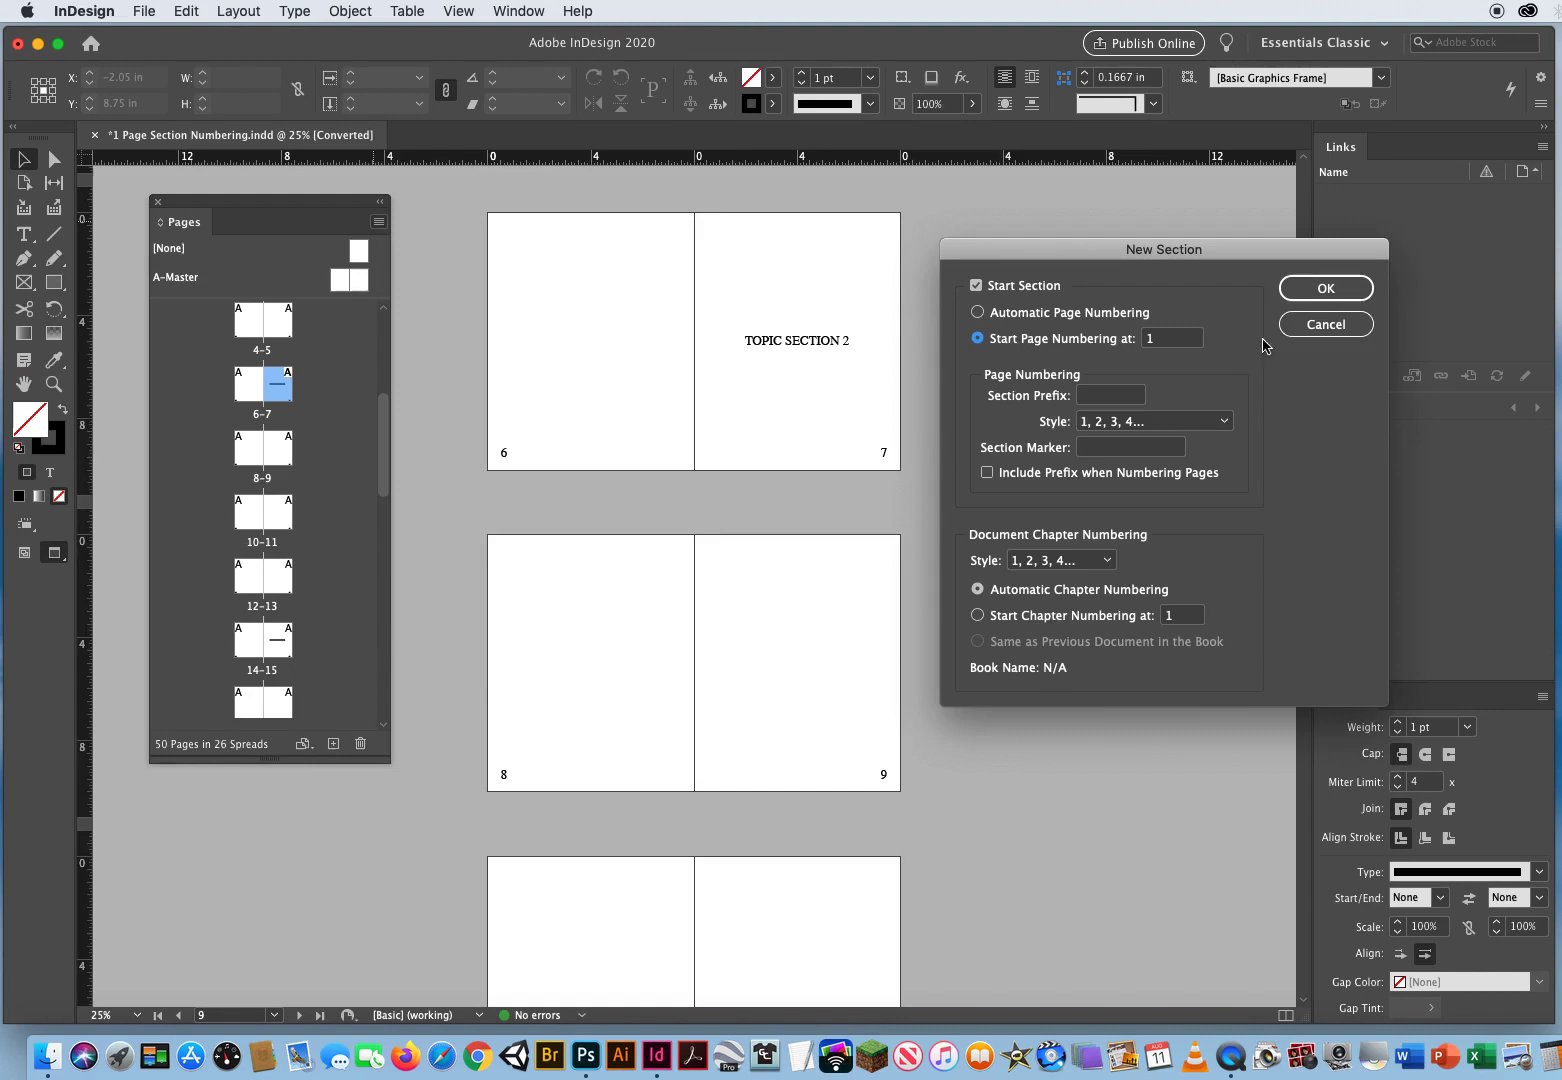
{"action": "left_click", "coordinate": [1330, 290]}
{"action": "left_click", "coordinate": [1139, 625]}
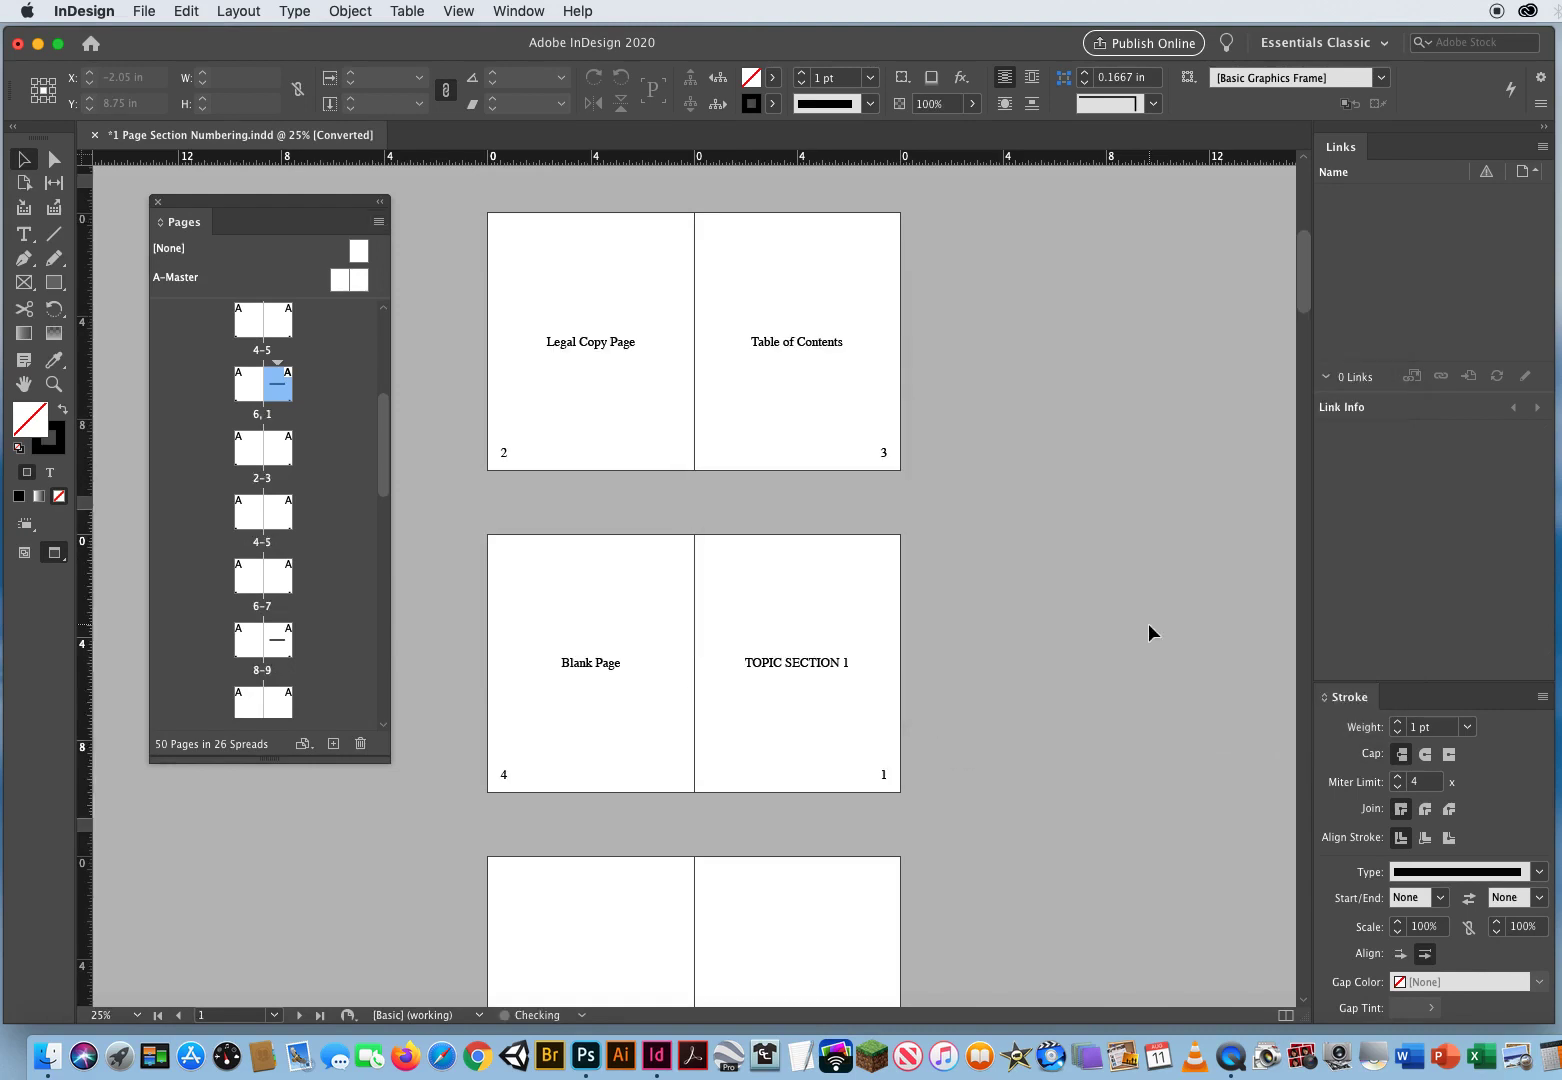
Scroll down and target page 9, the TOPIC SECTION 3 page
{"action": "scroll", "coordinate": [944, 736], "scroll_direction": "down", "scroll_amount": 3}
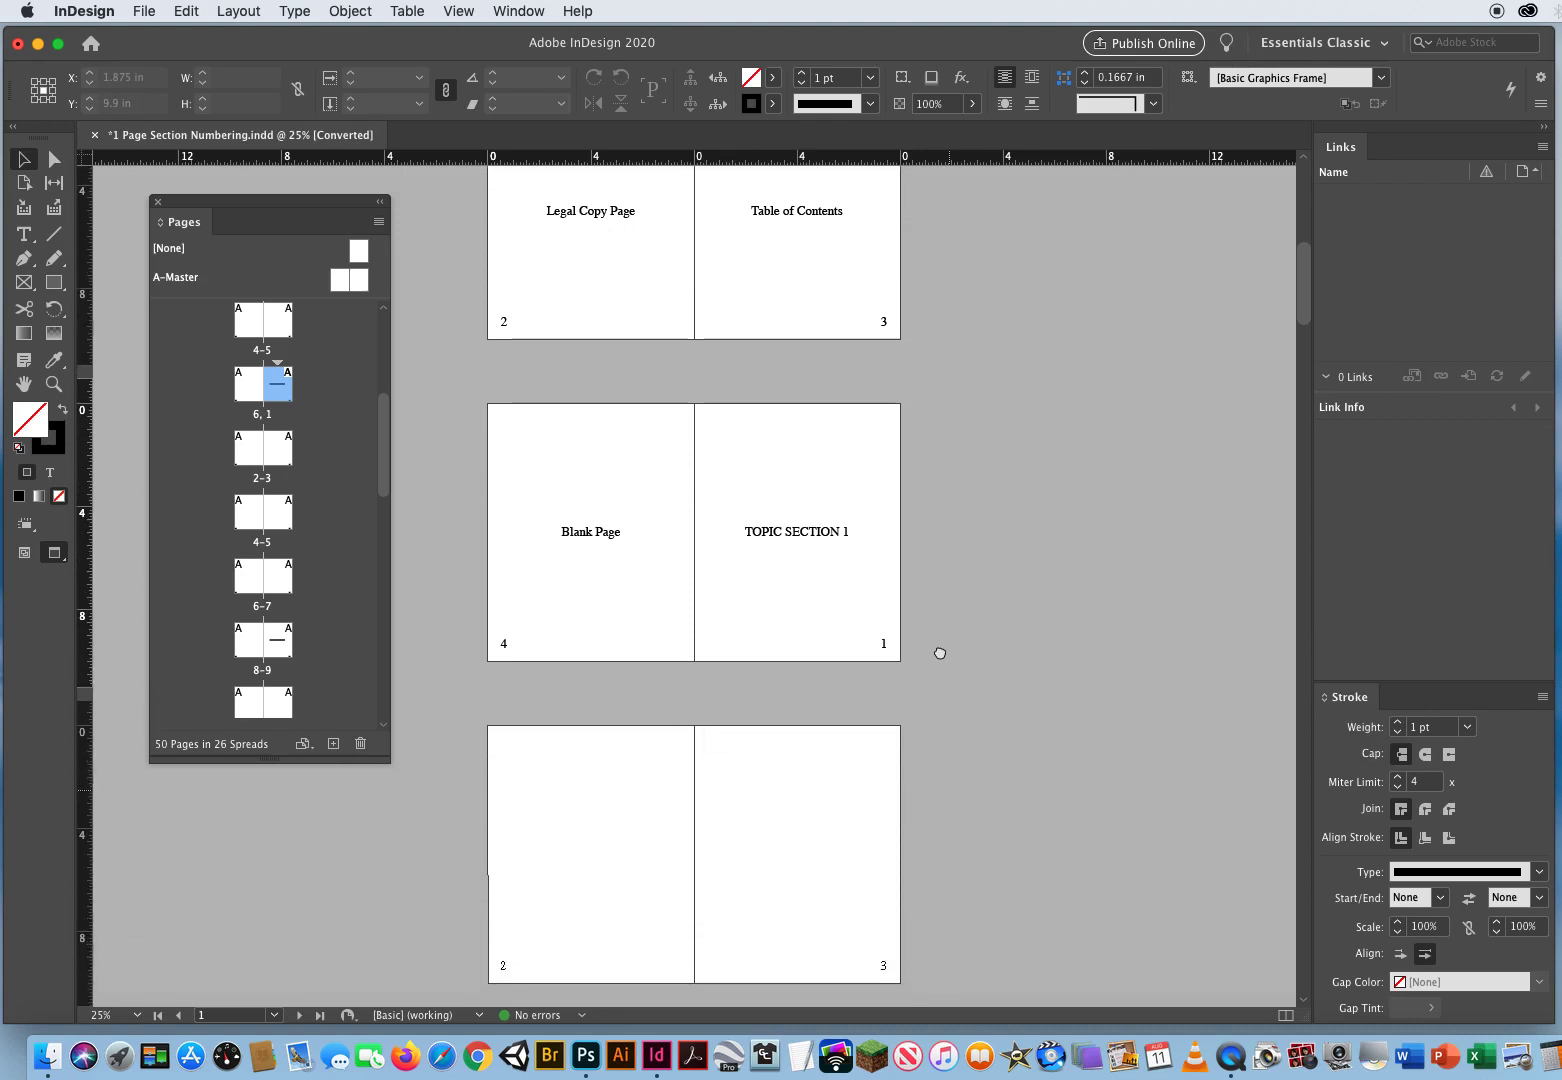
{"action": "scroll", "coordinate": [930, 700], "scroll_direction": "down", "scroll_amount": 15}
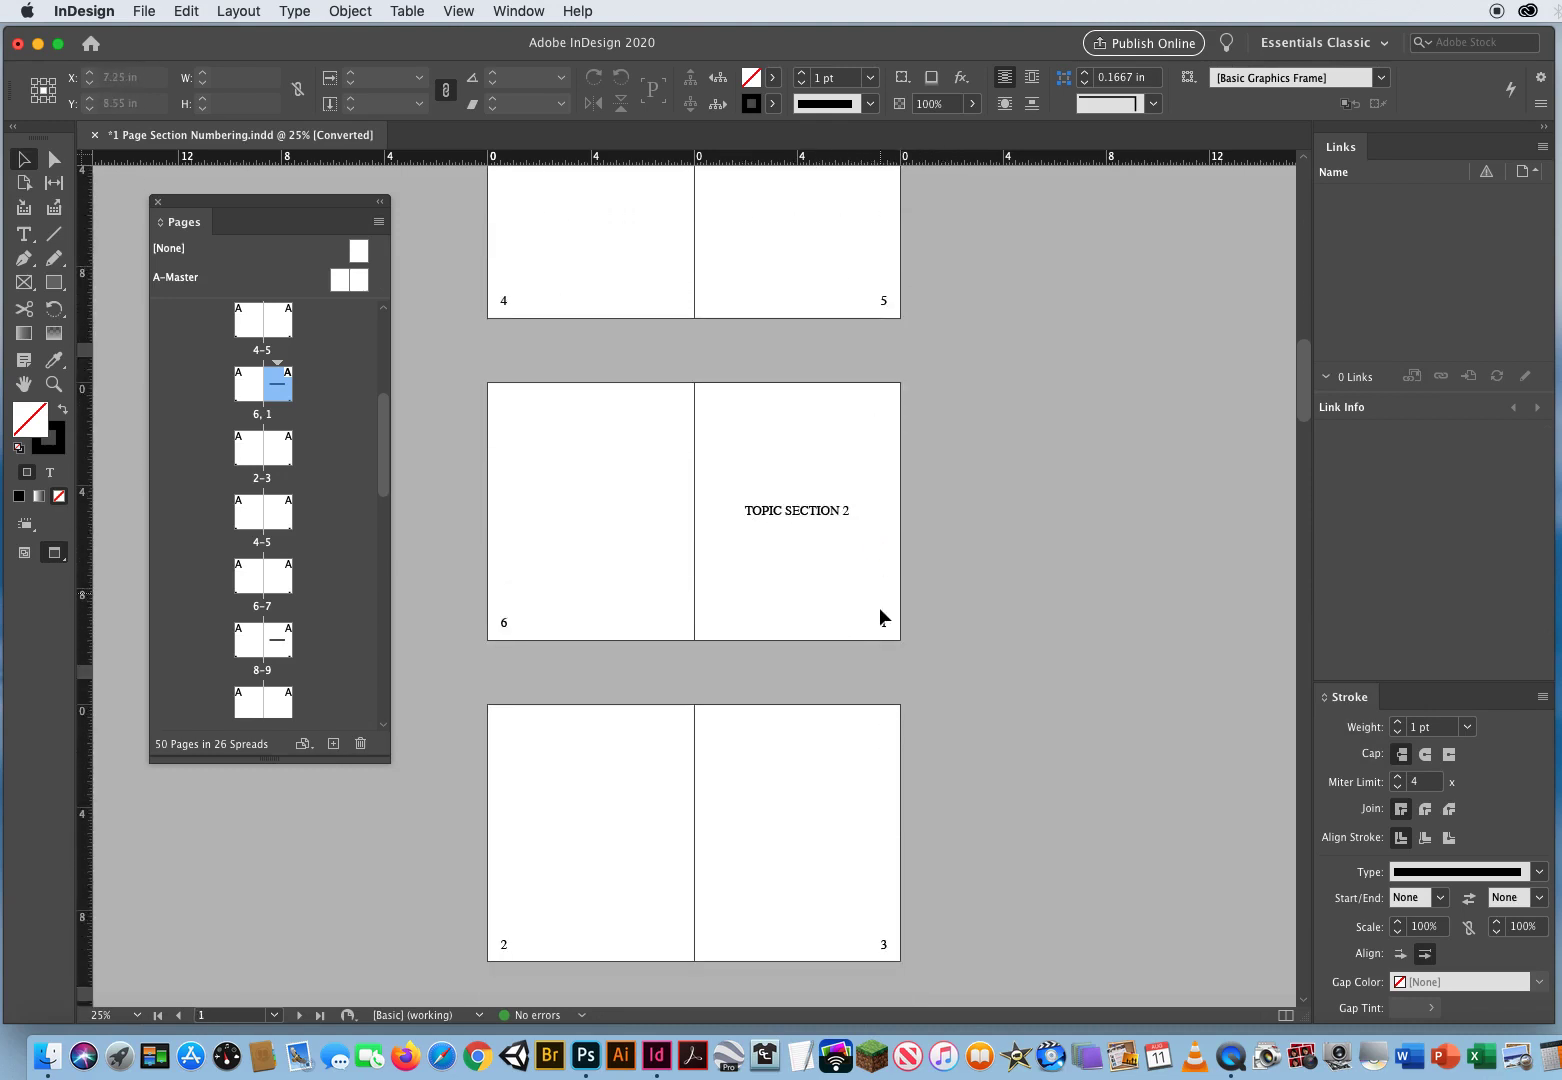
{"action": "scroll", "coordinate": [953, 681], "scroll_direction": "down", "scroll_amount": 20}
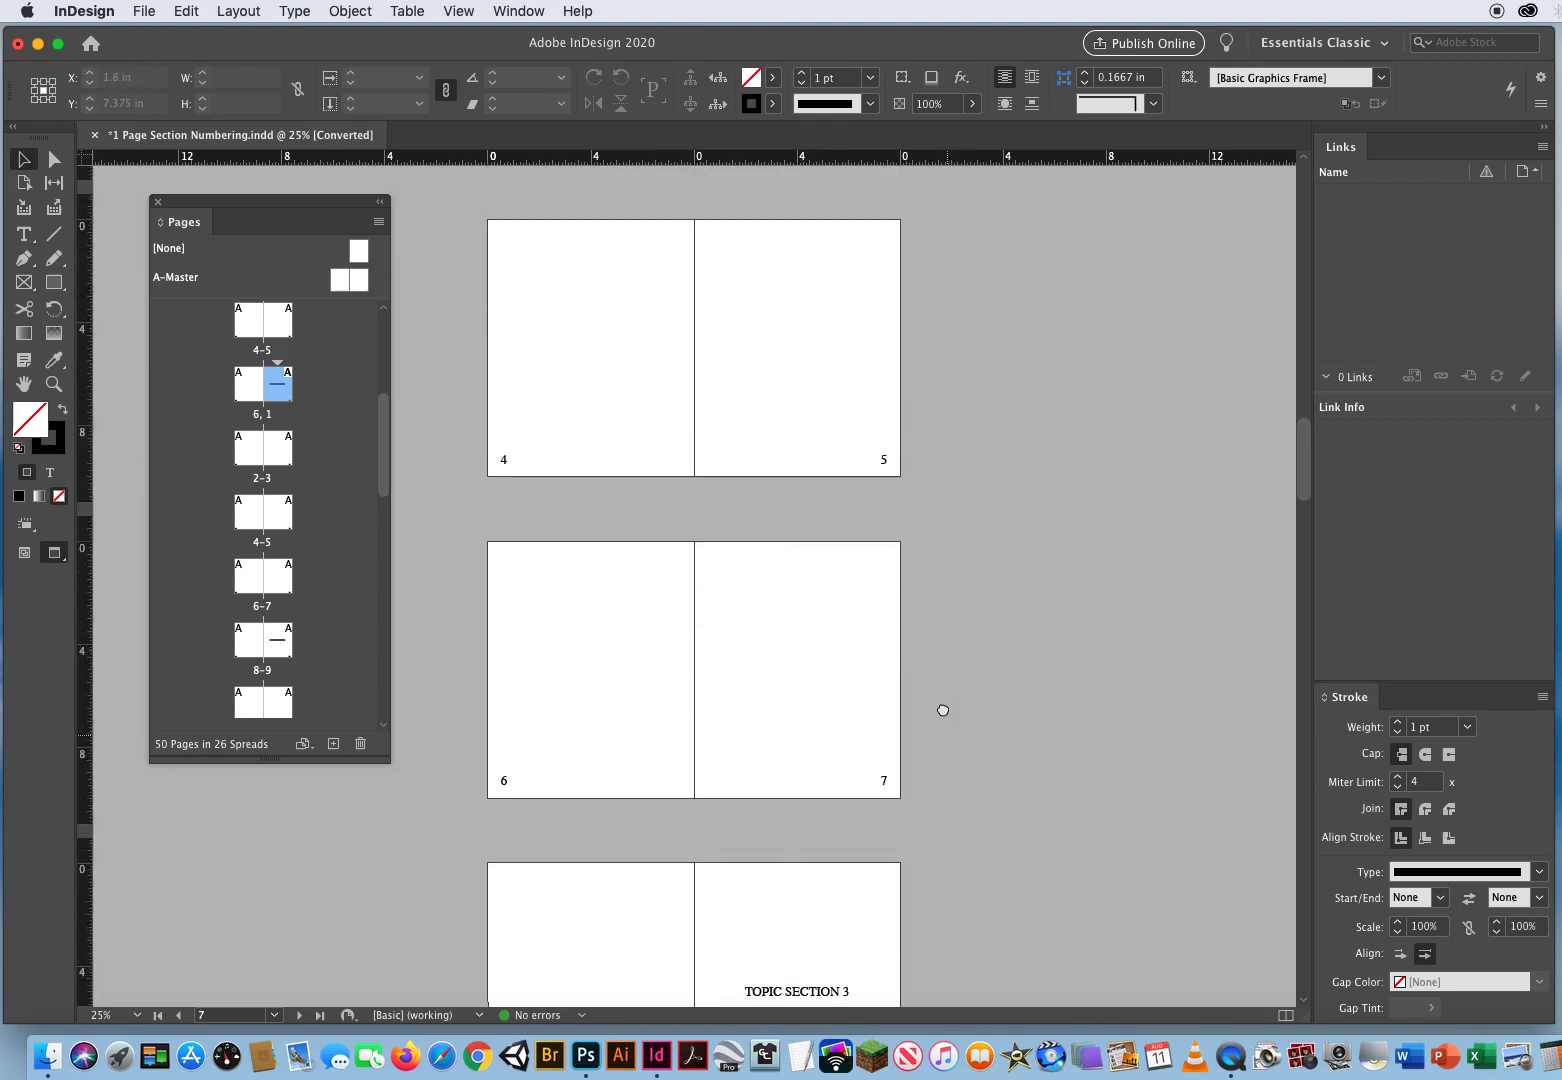
{"action": "scroll", "coordinate": [947, 686], "scroll_direction": "down", "scroll_amount": 2}
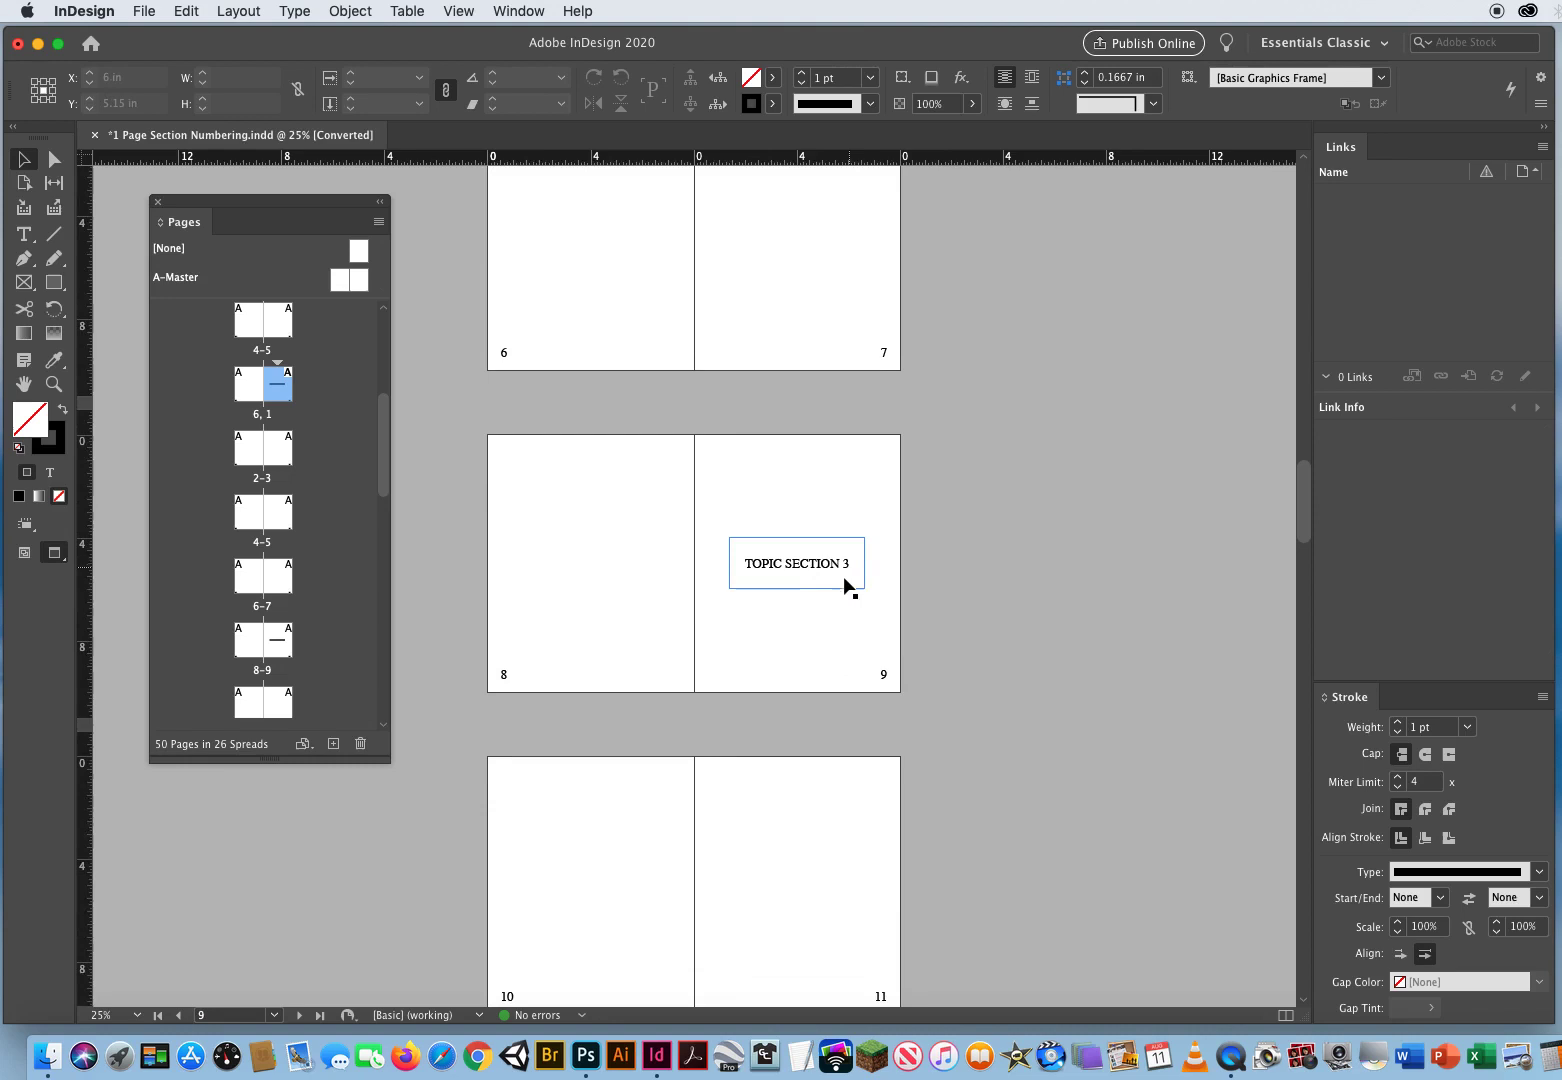
{"action": "left_click", "coordinate": [816, 630]}
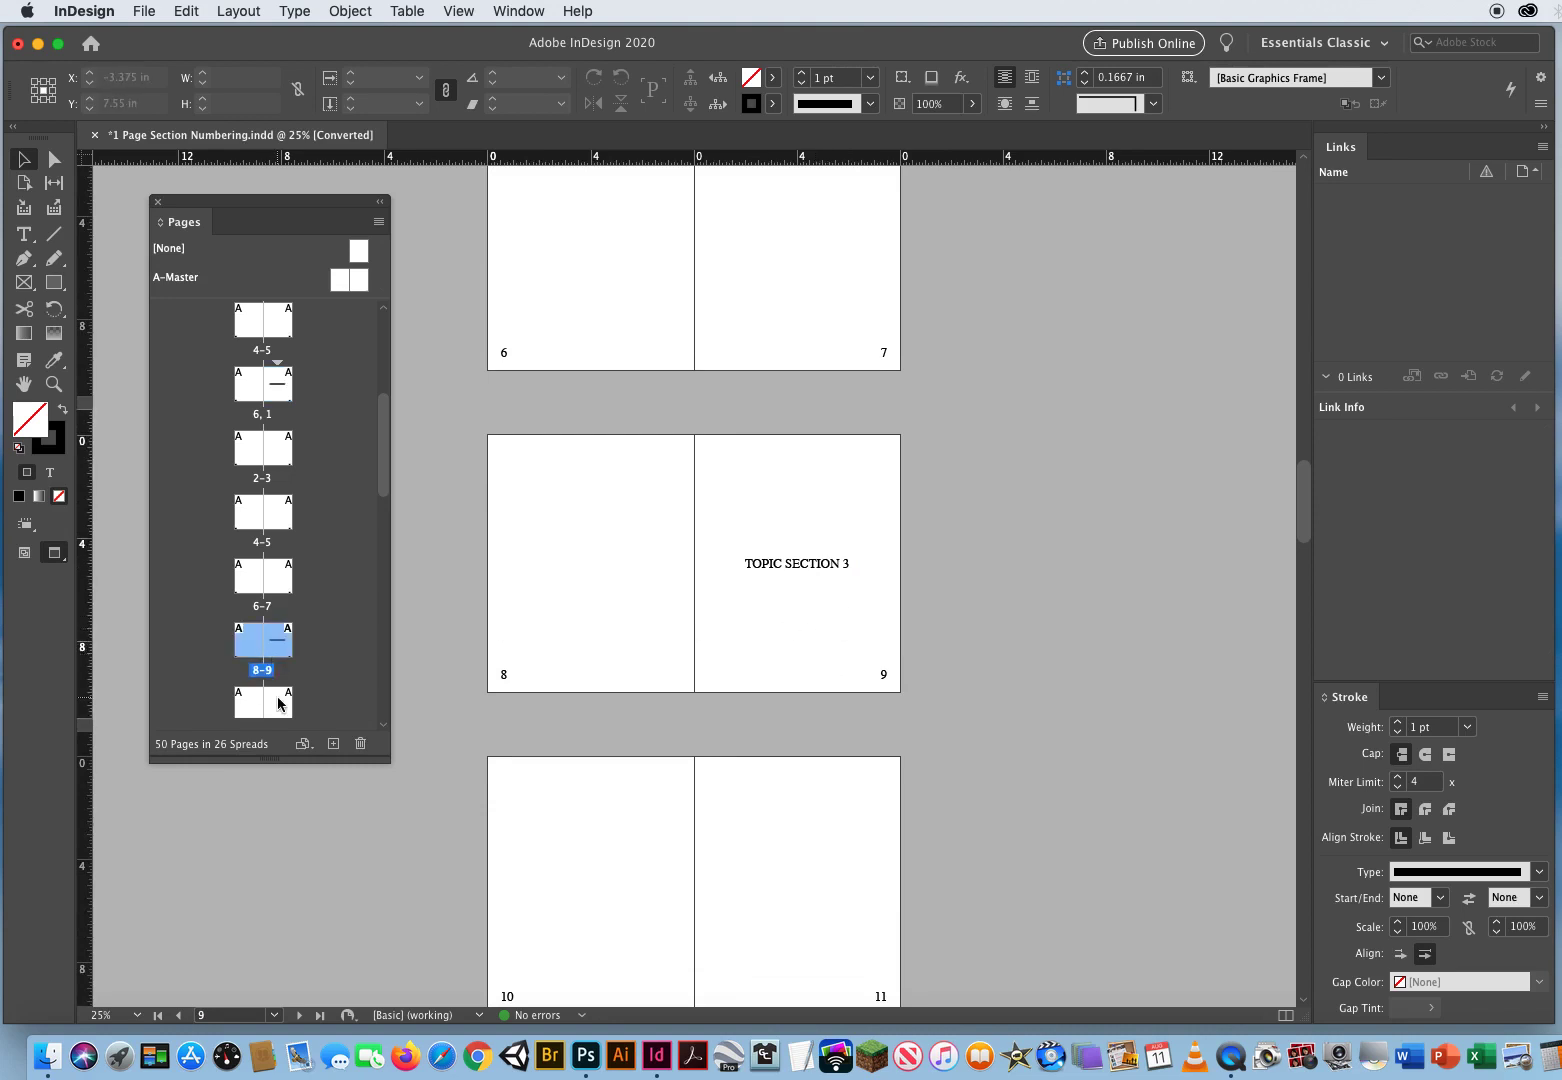
{"action": "left_click", "coordinate": [279, 650]}
Start a new section at page 9 (TOPIC SECTION 3) numbered from 1, accepting the warning
{"action": "left_click", "coordinate": [377, 223]}
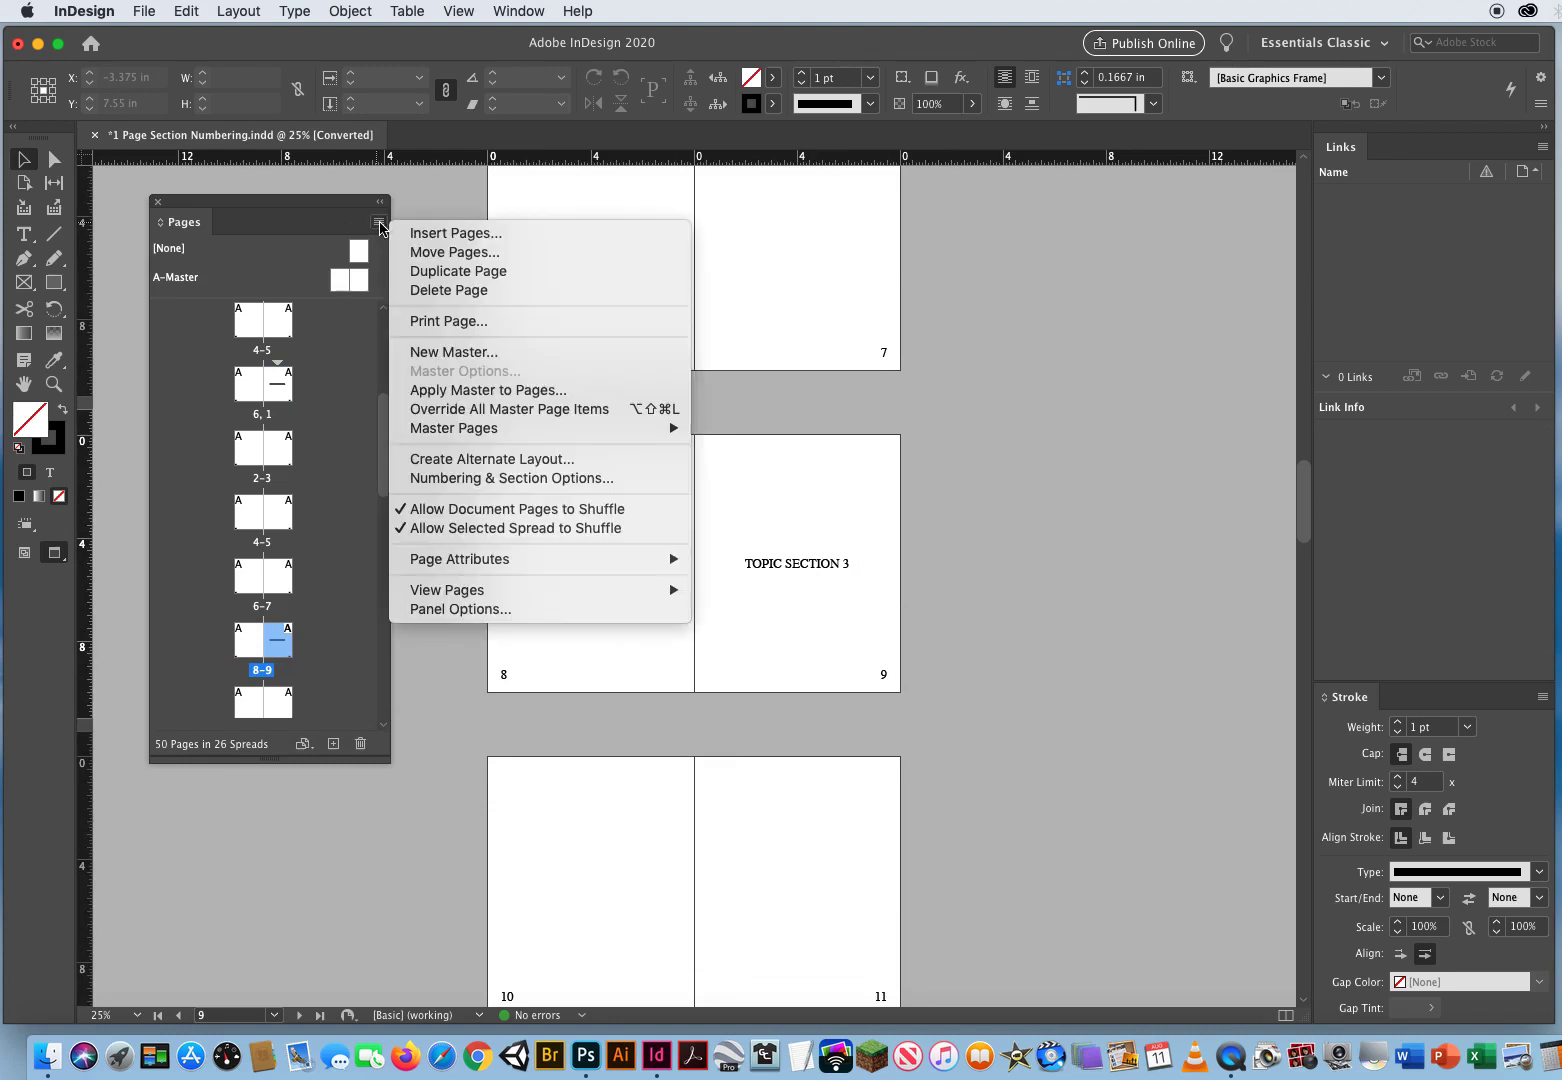
{"action": "left_click", "coordinate": [455, 480]}
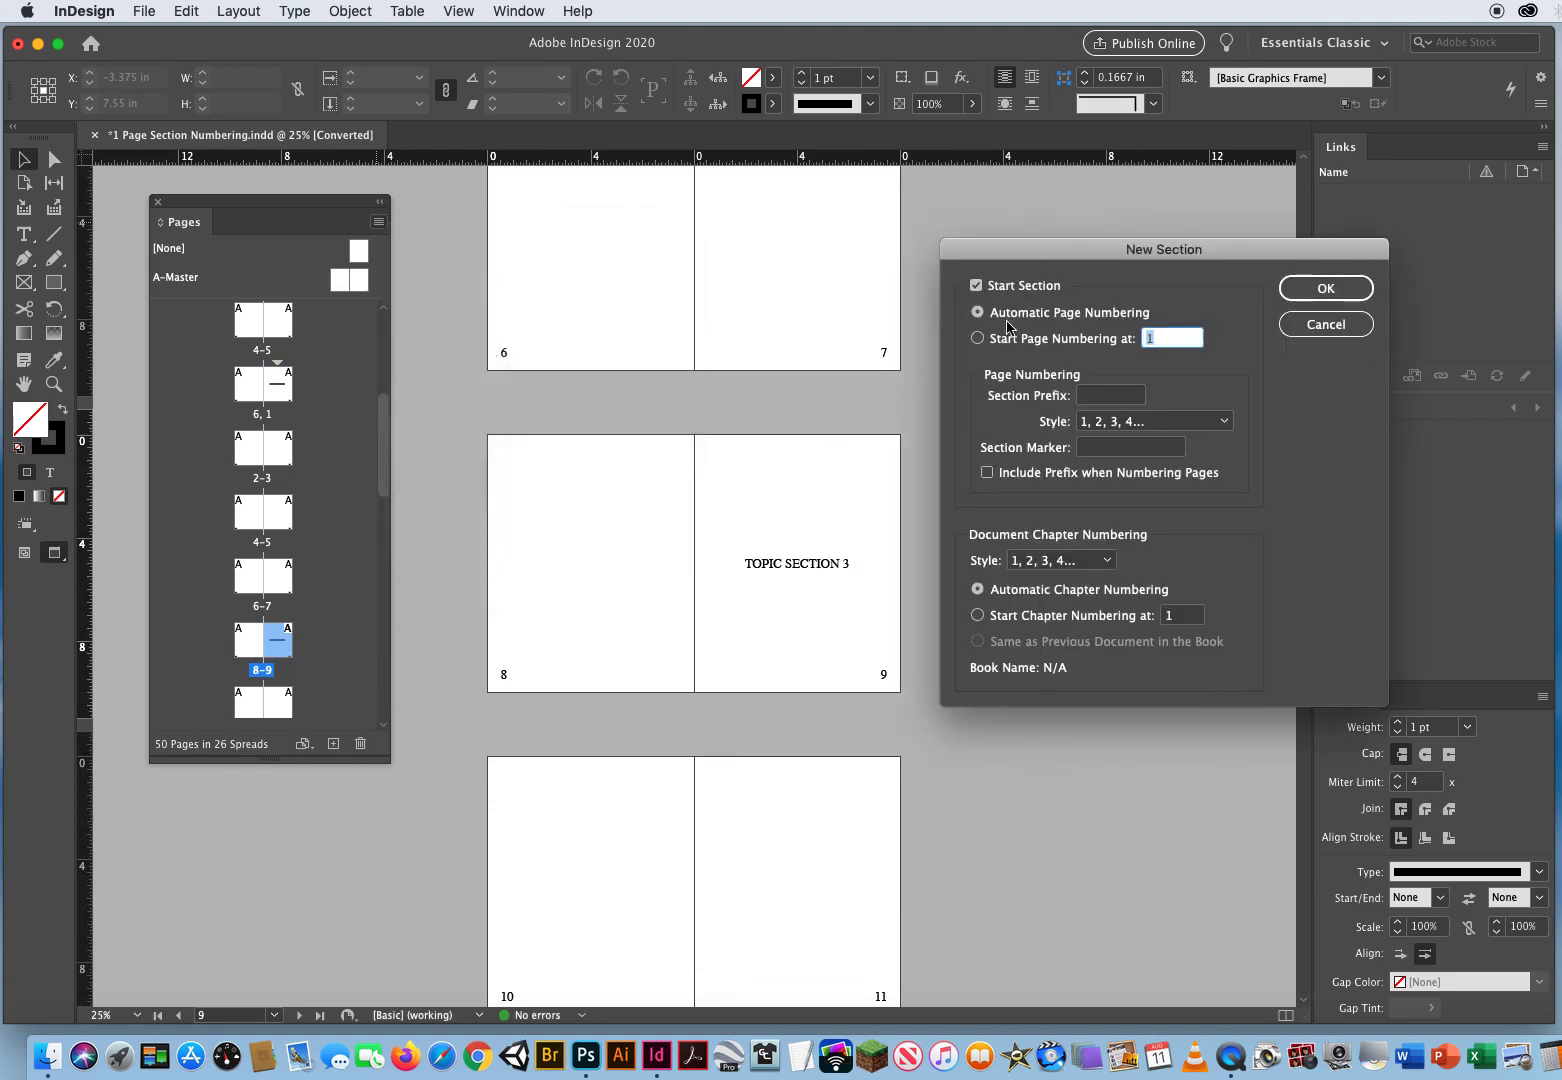
{"action": "left_click", "coordinate": [978, 339]}
{"action": "left_click", "coordinate": [1326, 288]}
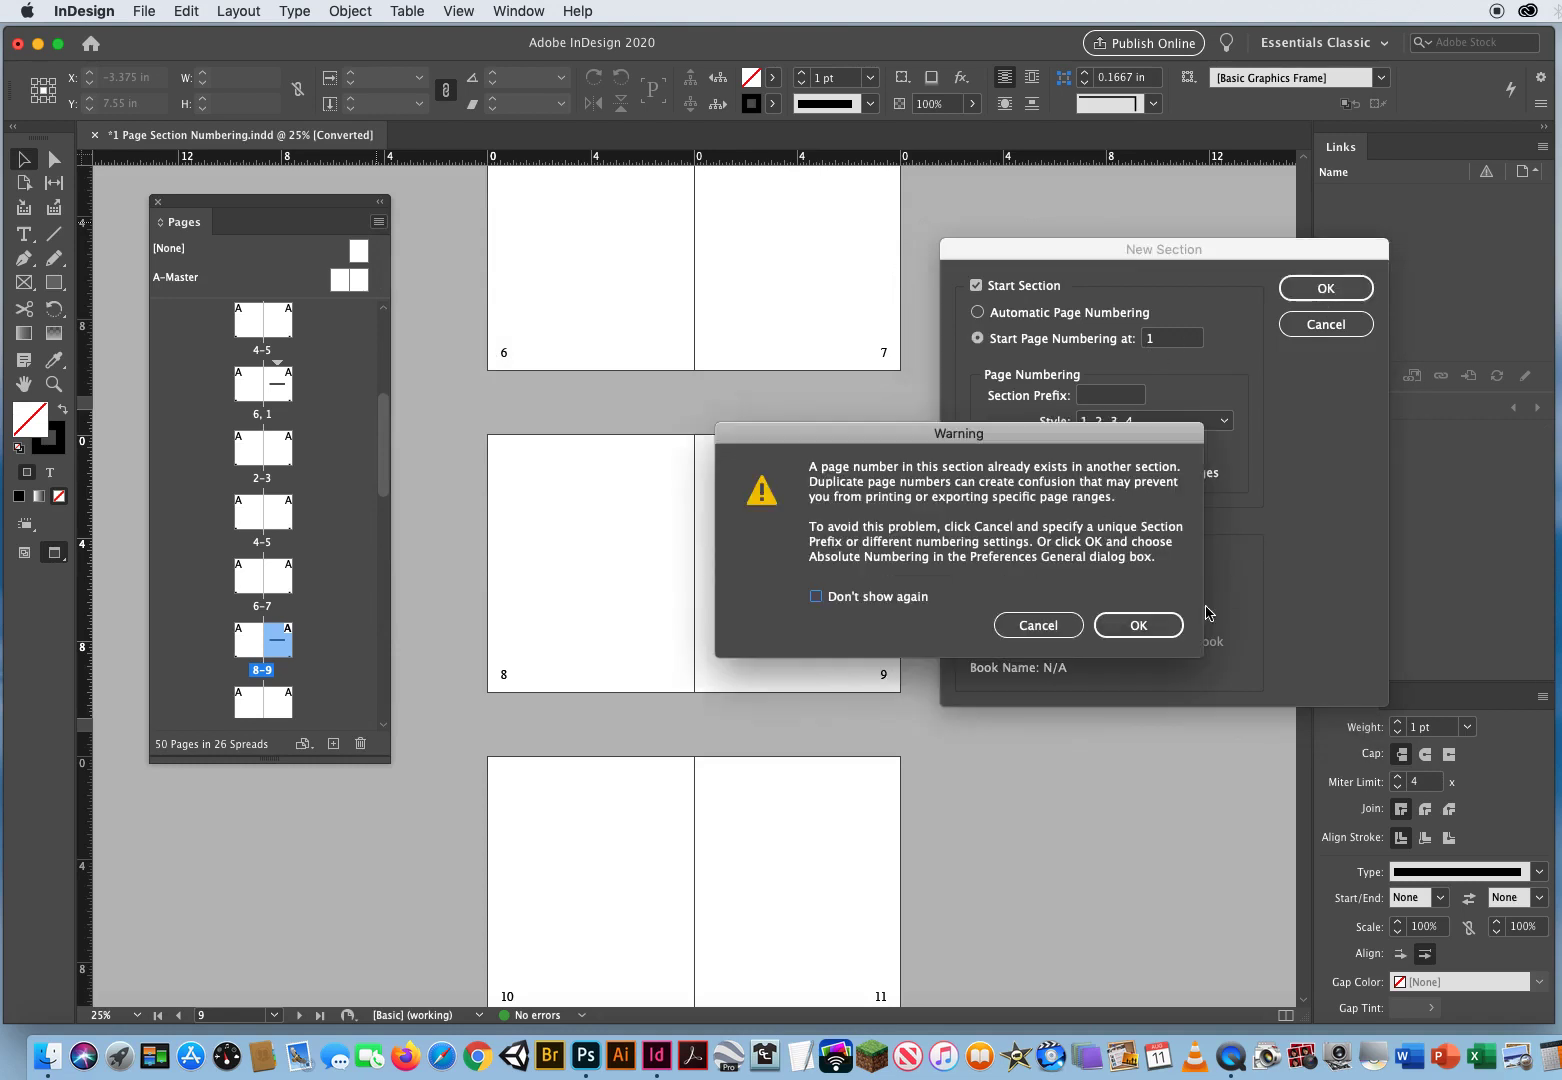
{"action": "left_click", "coordinate": [1148, 627]}
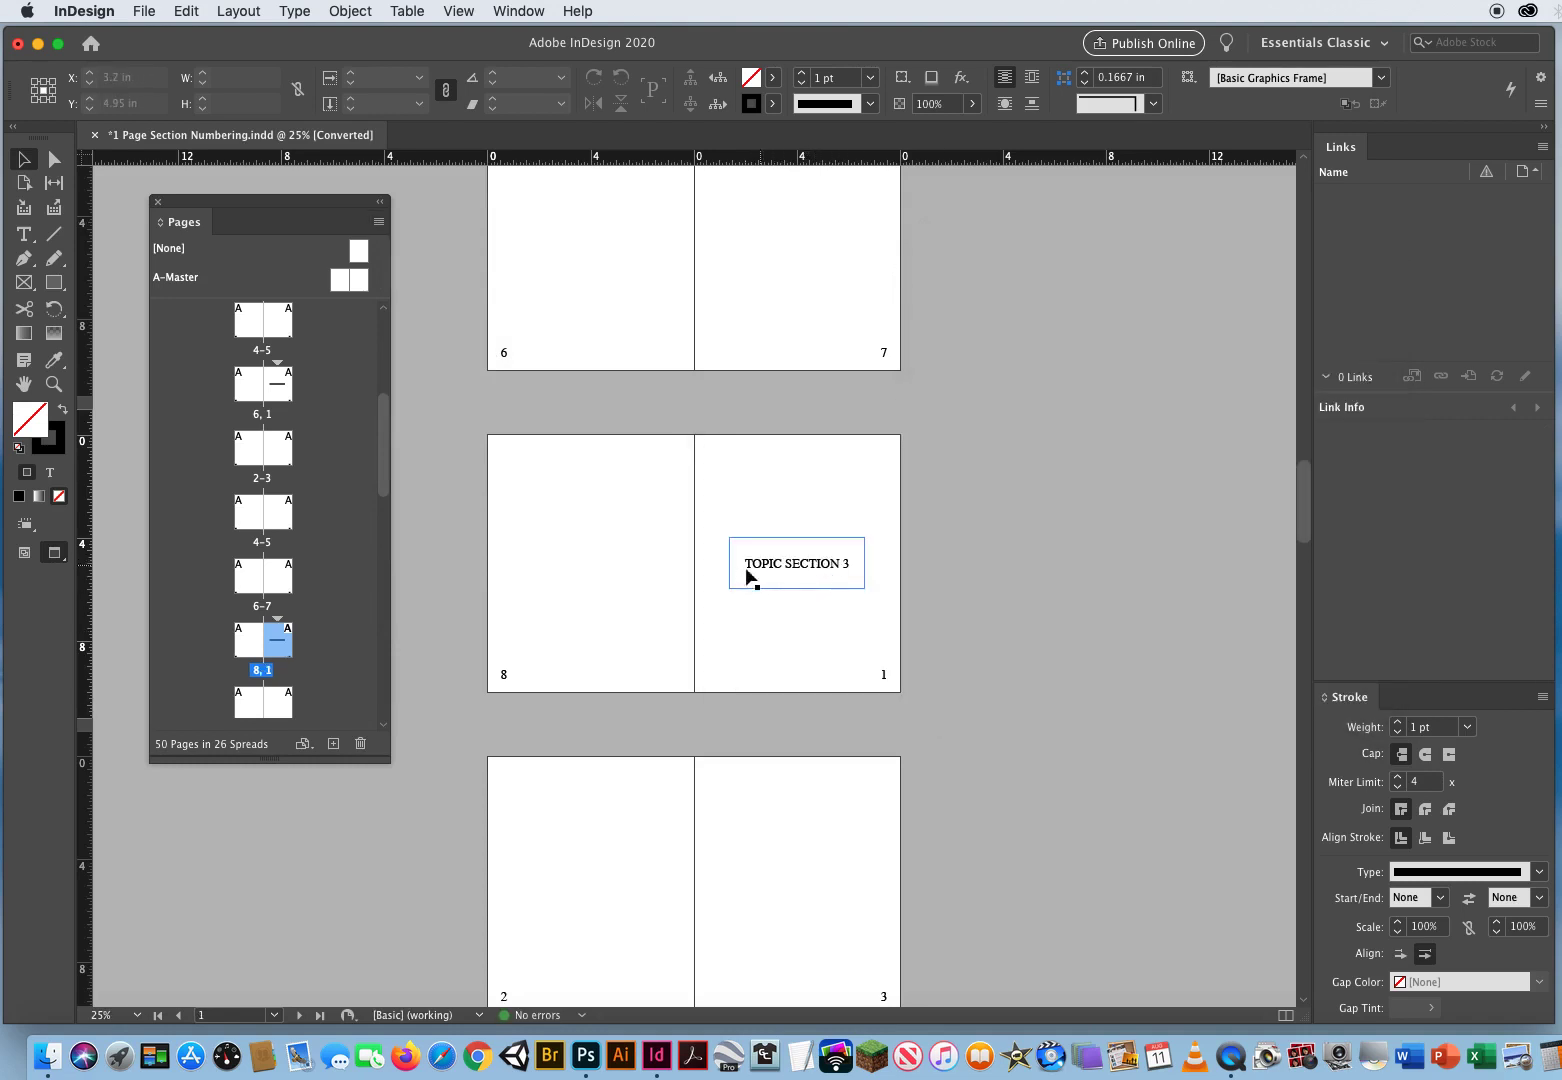
{"action": "left_click_drag", "start_coordinate": [948, 830], "coordinate": [919, 255]}
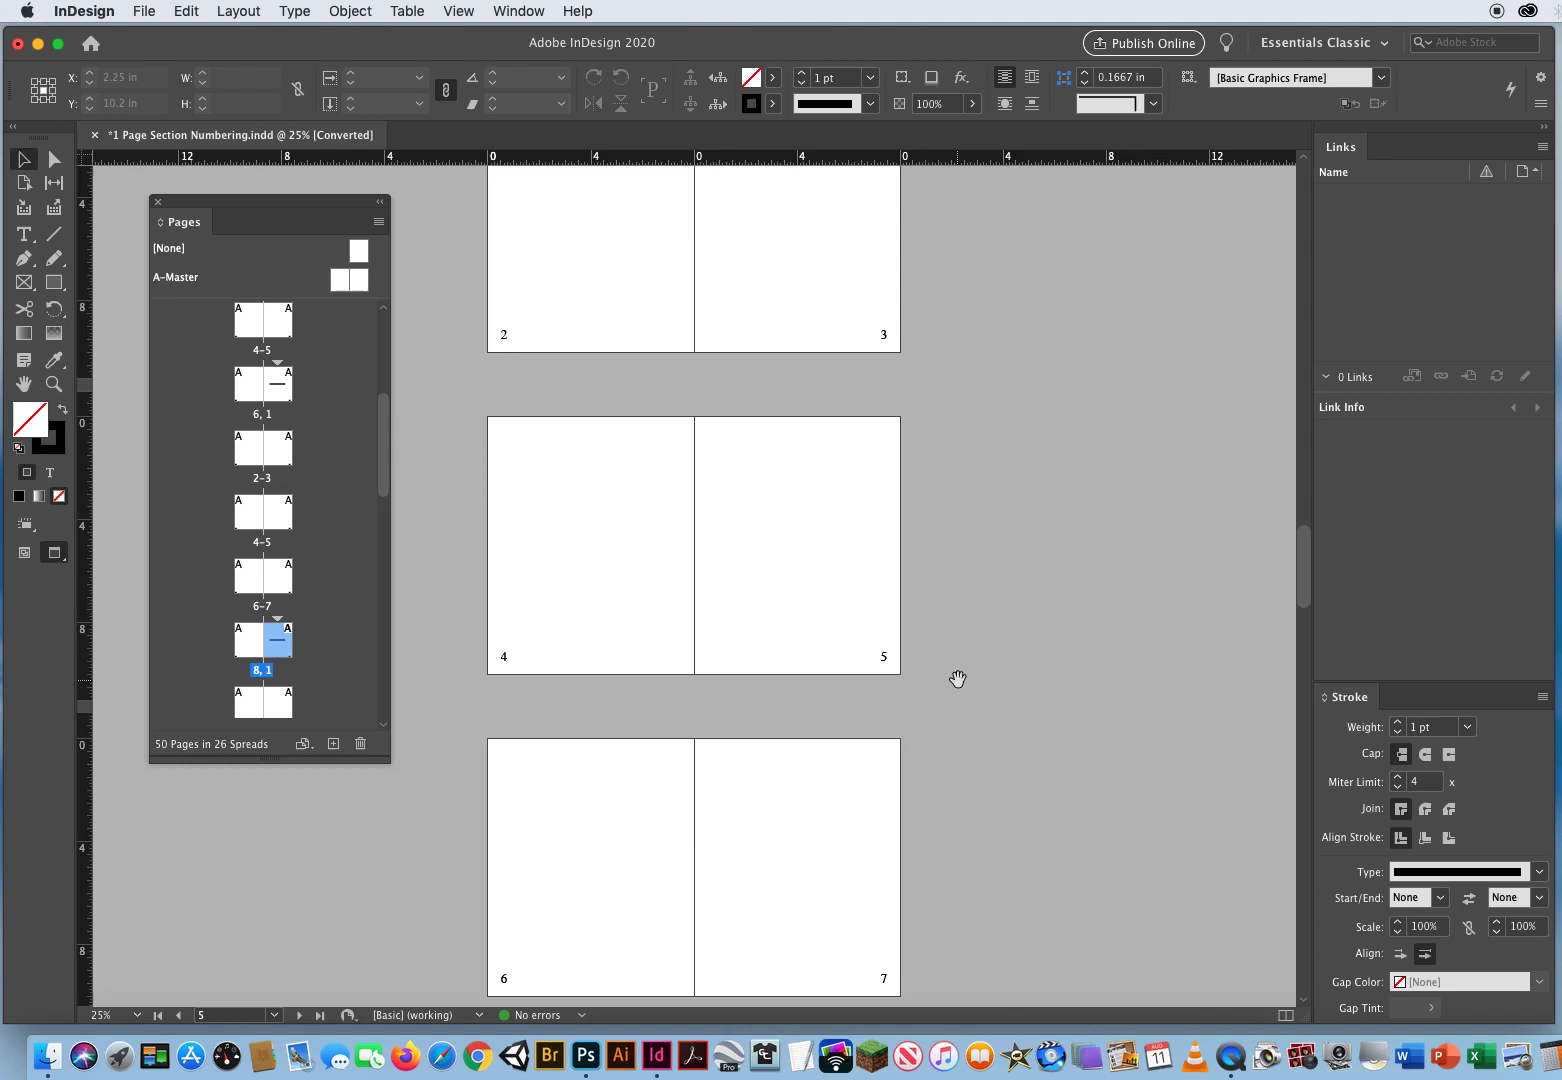
{"action": "scroll", "coordinate": [956, 689], "scroll_direction": "down", "scroll_amount": 10}
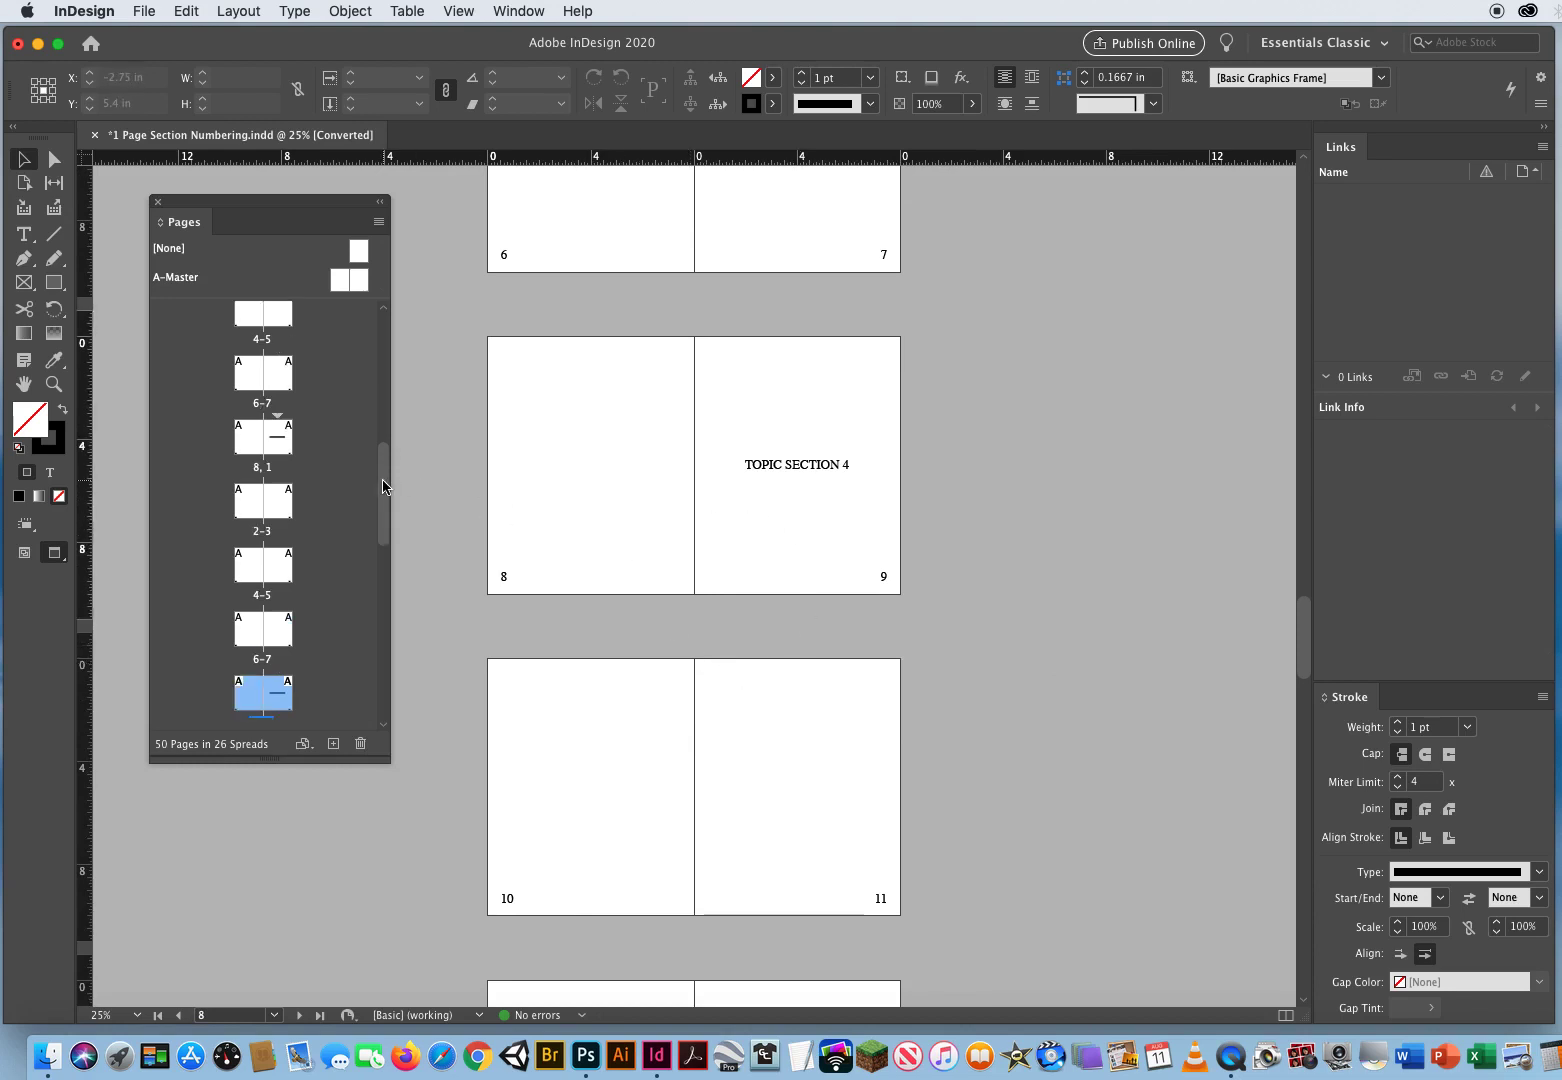
Start a new section at page 8 with Start Page Numbering at 1, accepting the warning
{"action": "scroll", "coordinate": [383, 487], "scroll_direction": "down", "scroll_amount": 5}
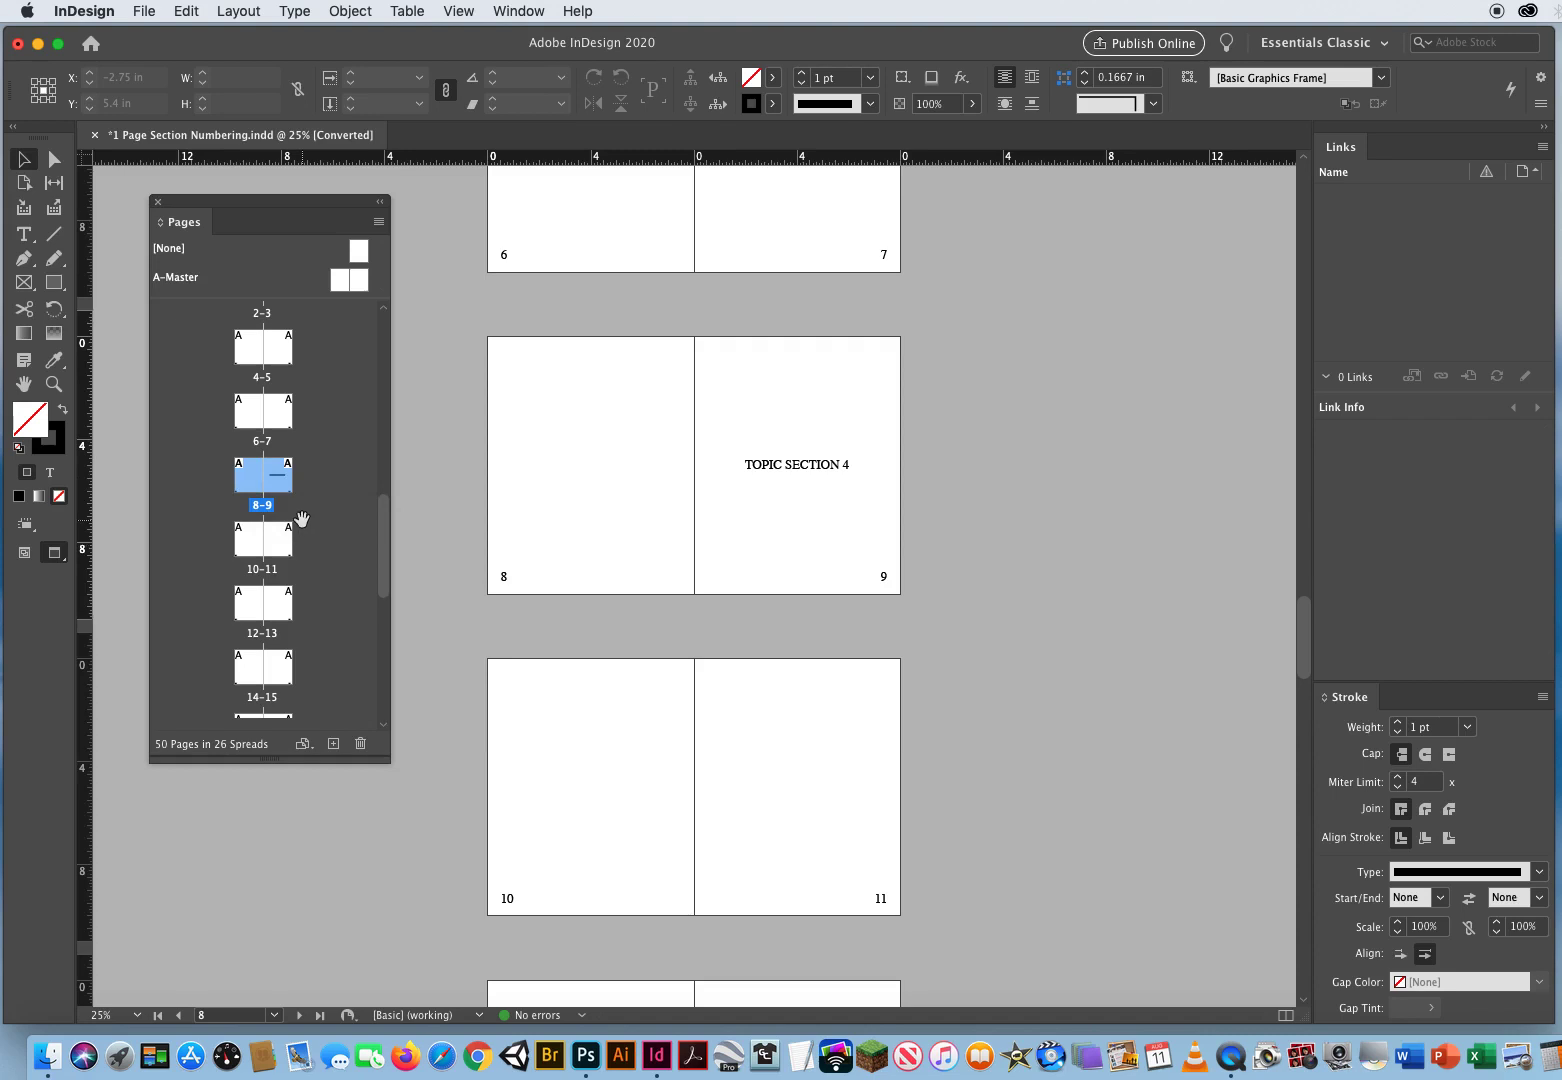
{"action": "left_click", "coordinate": [378, 222]}
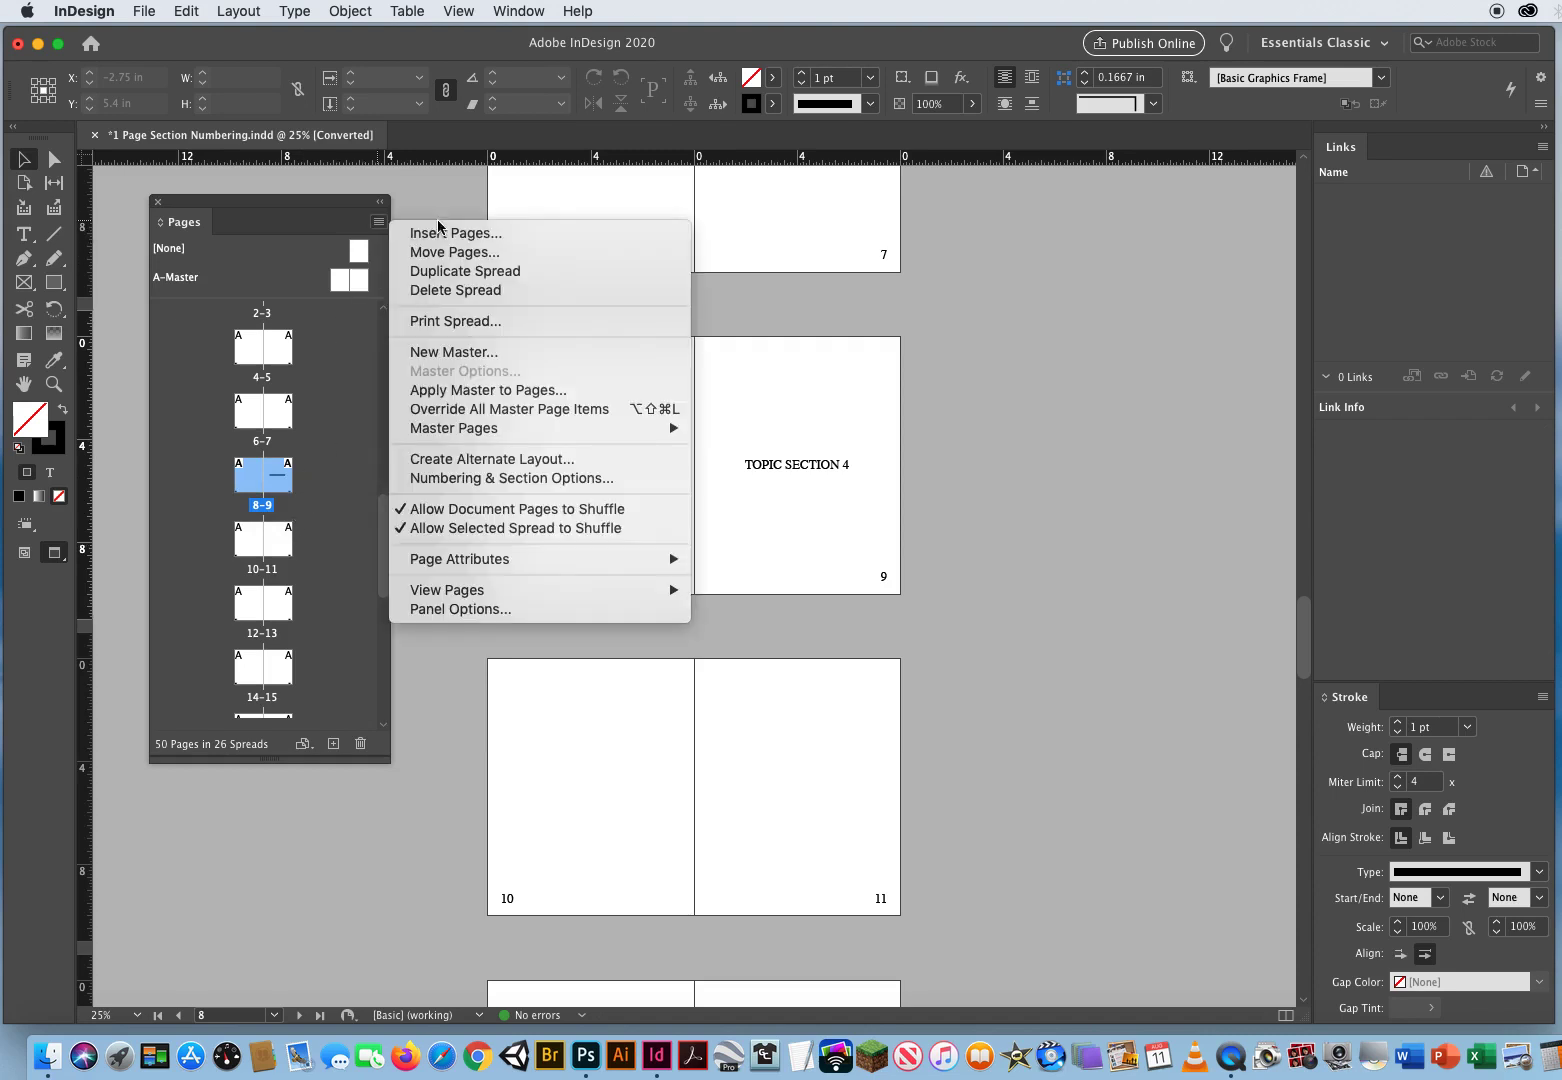
{"action": "left_click", "coordinate": [470, 480]}
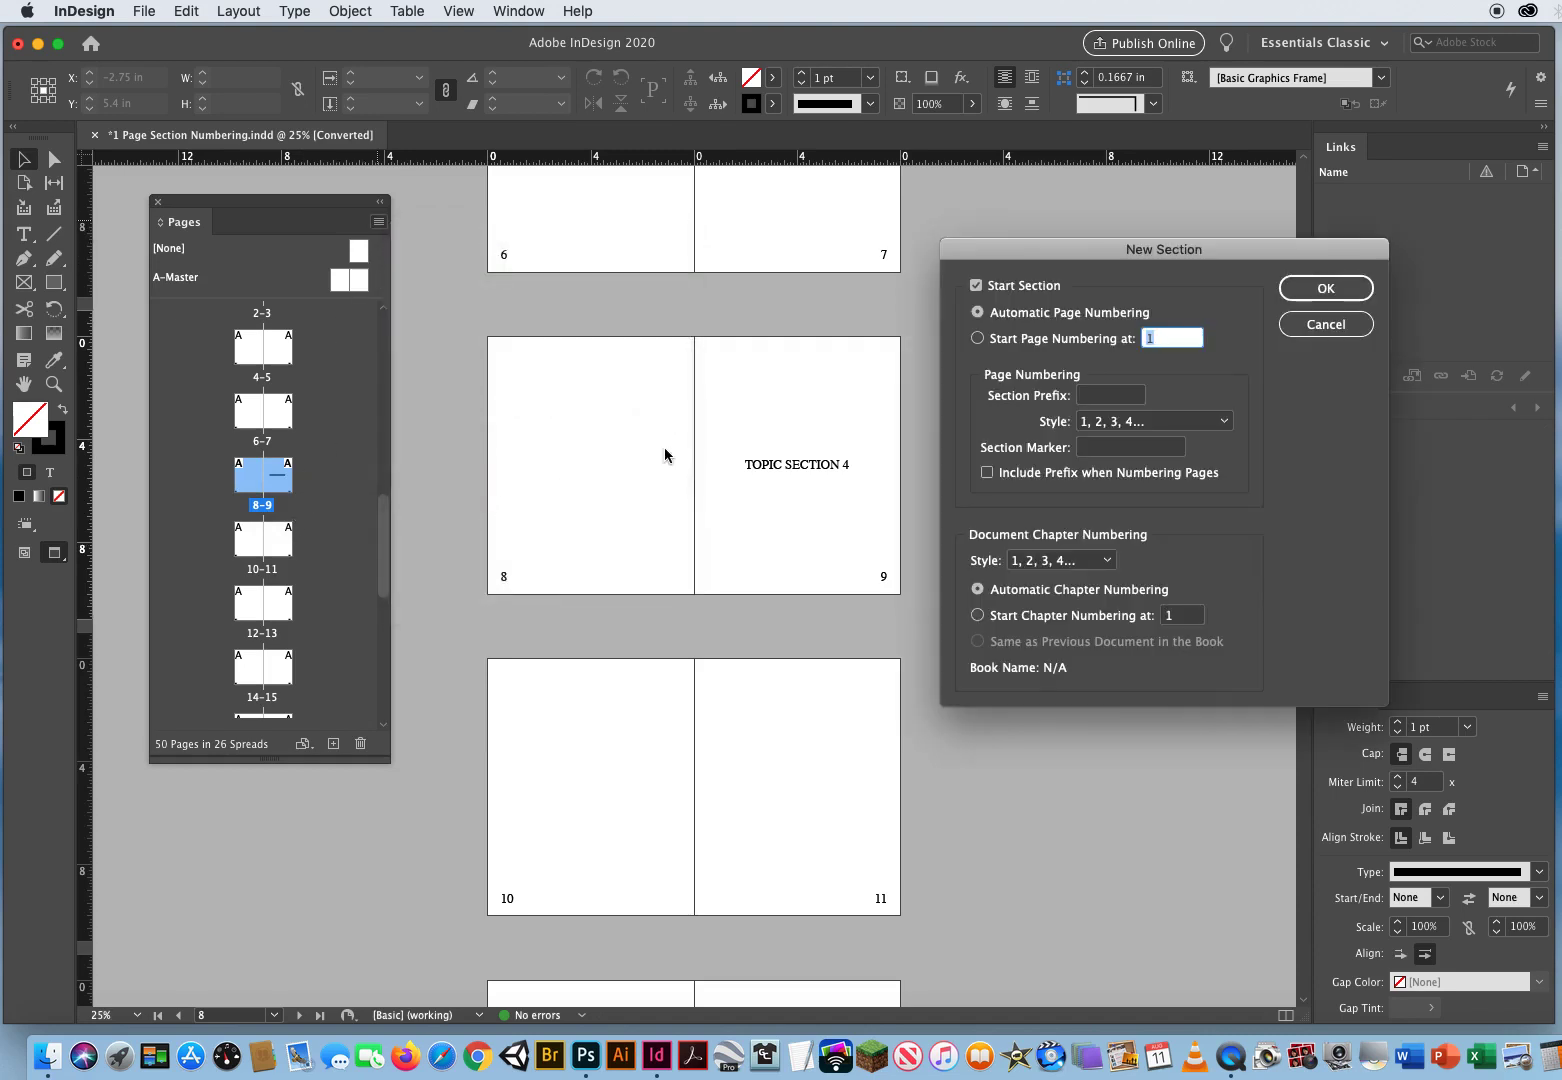
{"action": "left_click", "coordinate": [977, 340]}
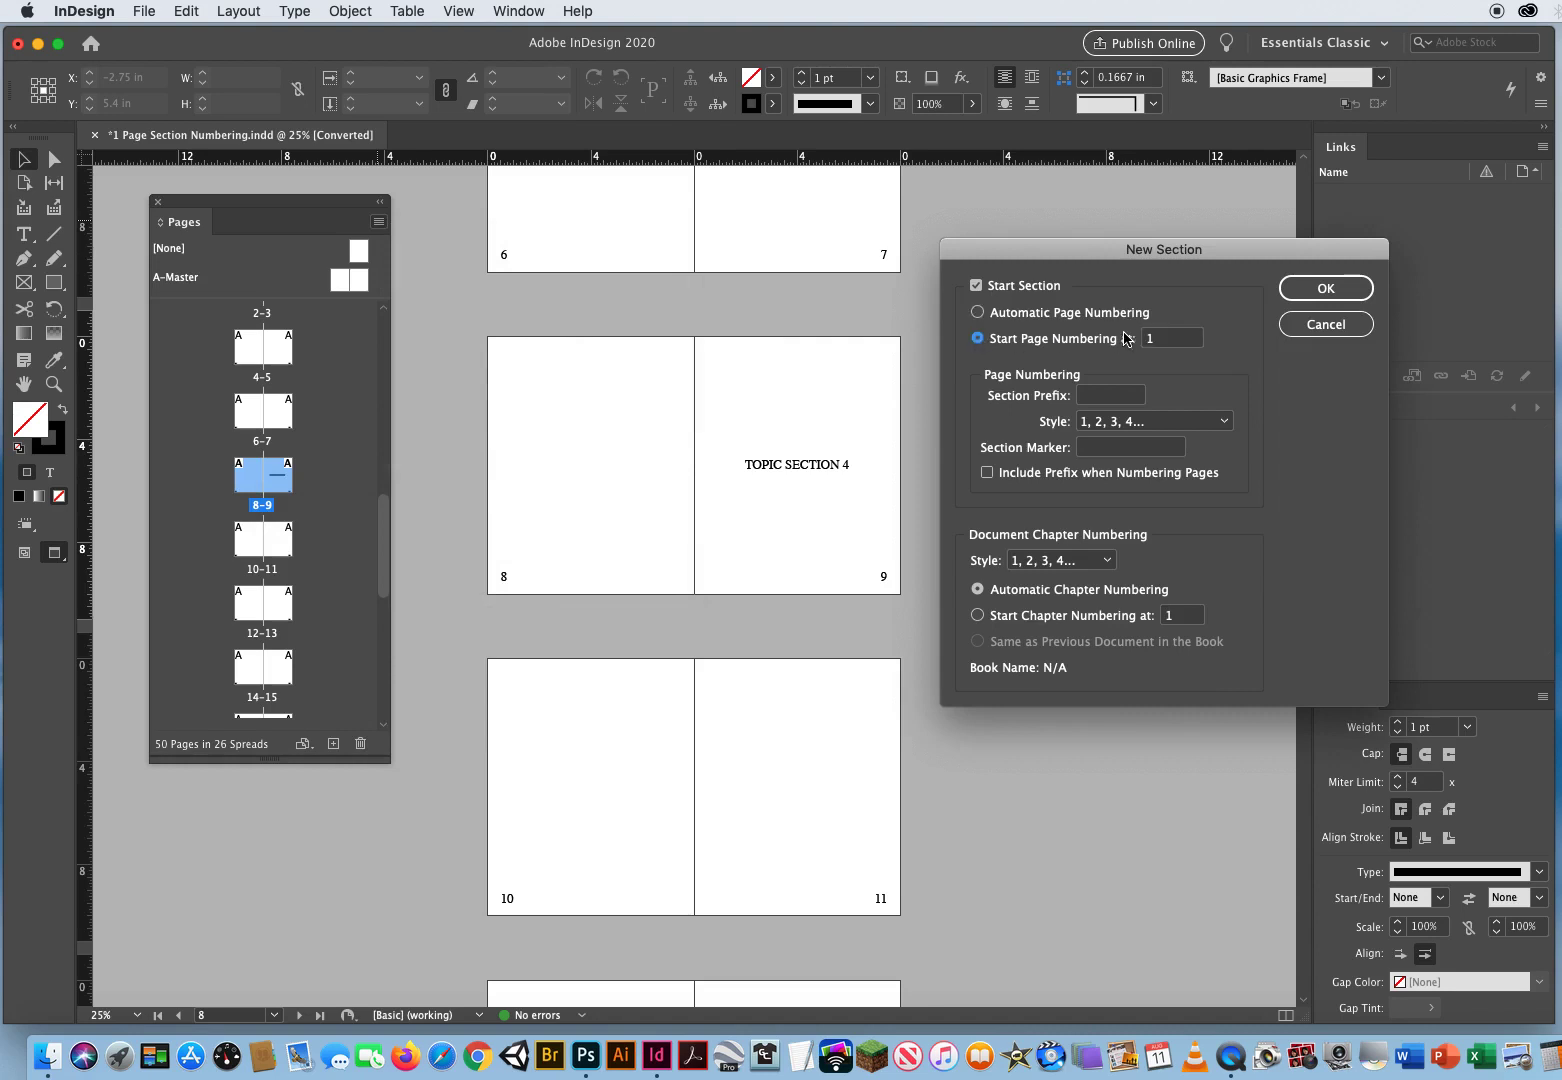
{"action": "left_click", "coordinate": [1326, 288]}
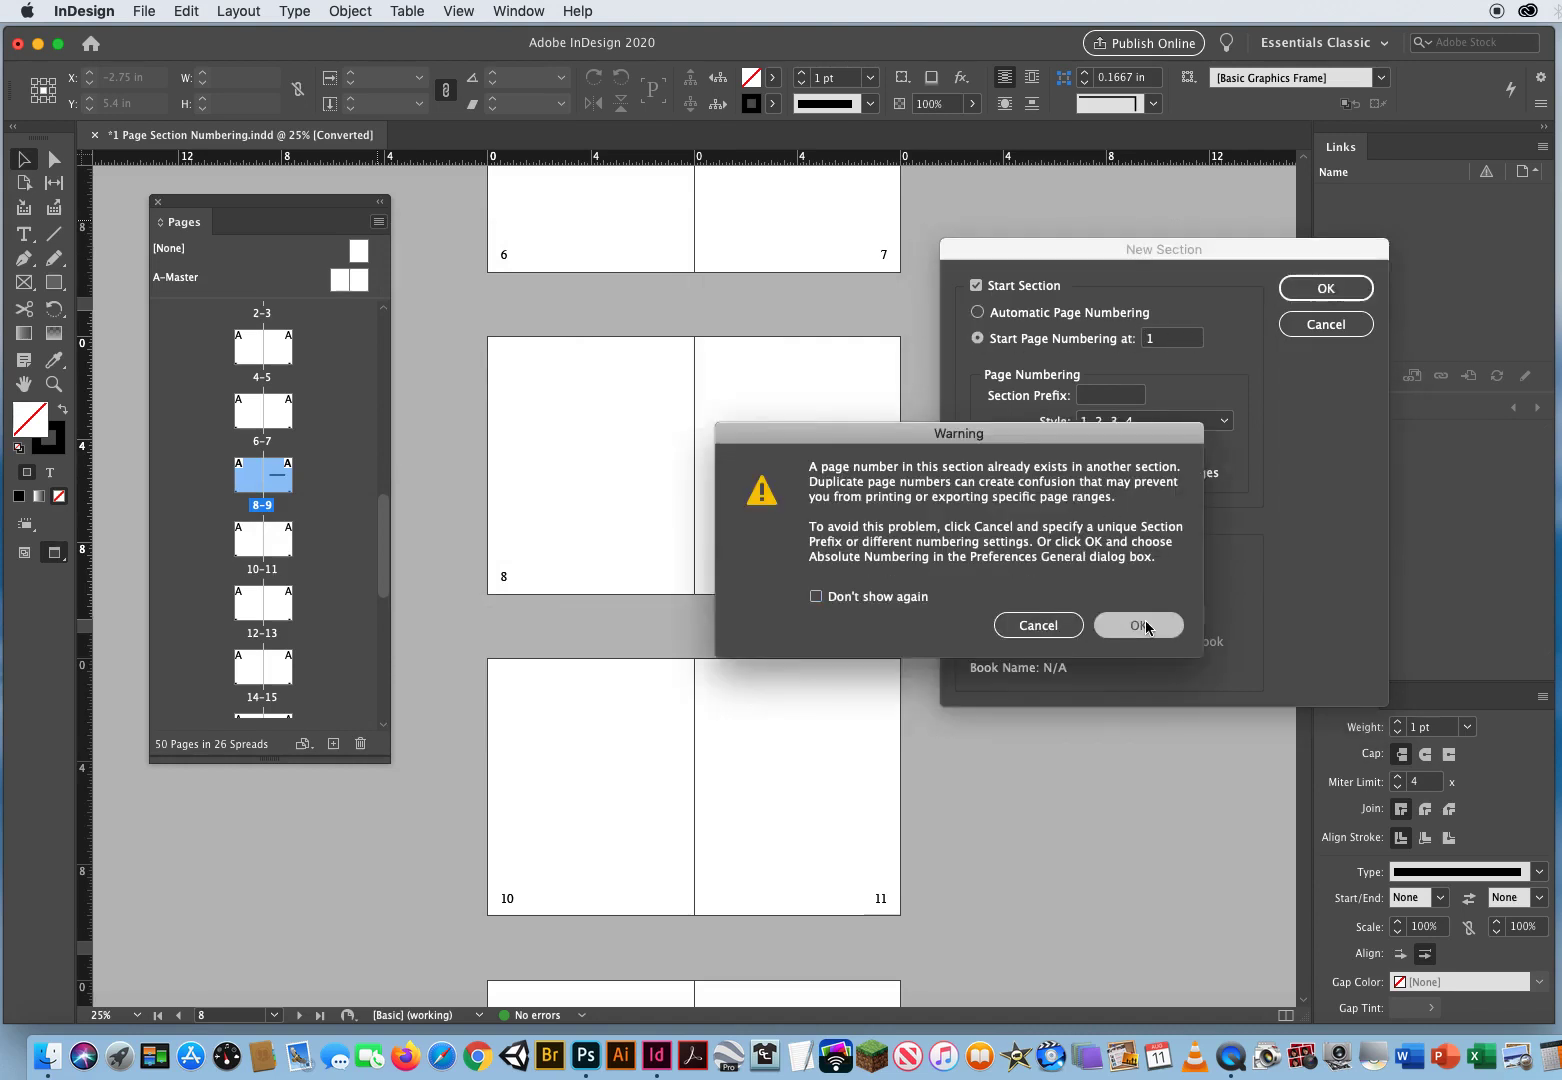
{"action": "left_click", "coordinate": [1140, 625]}
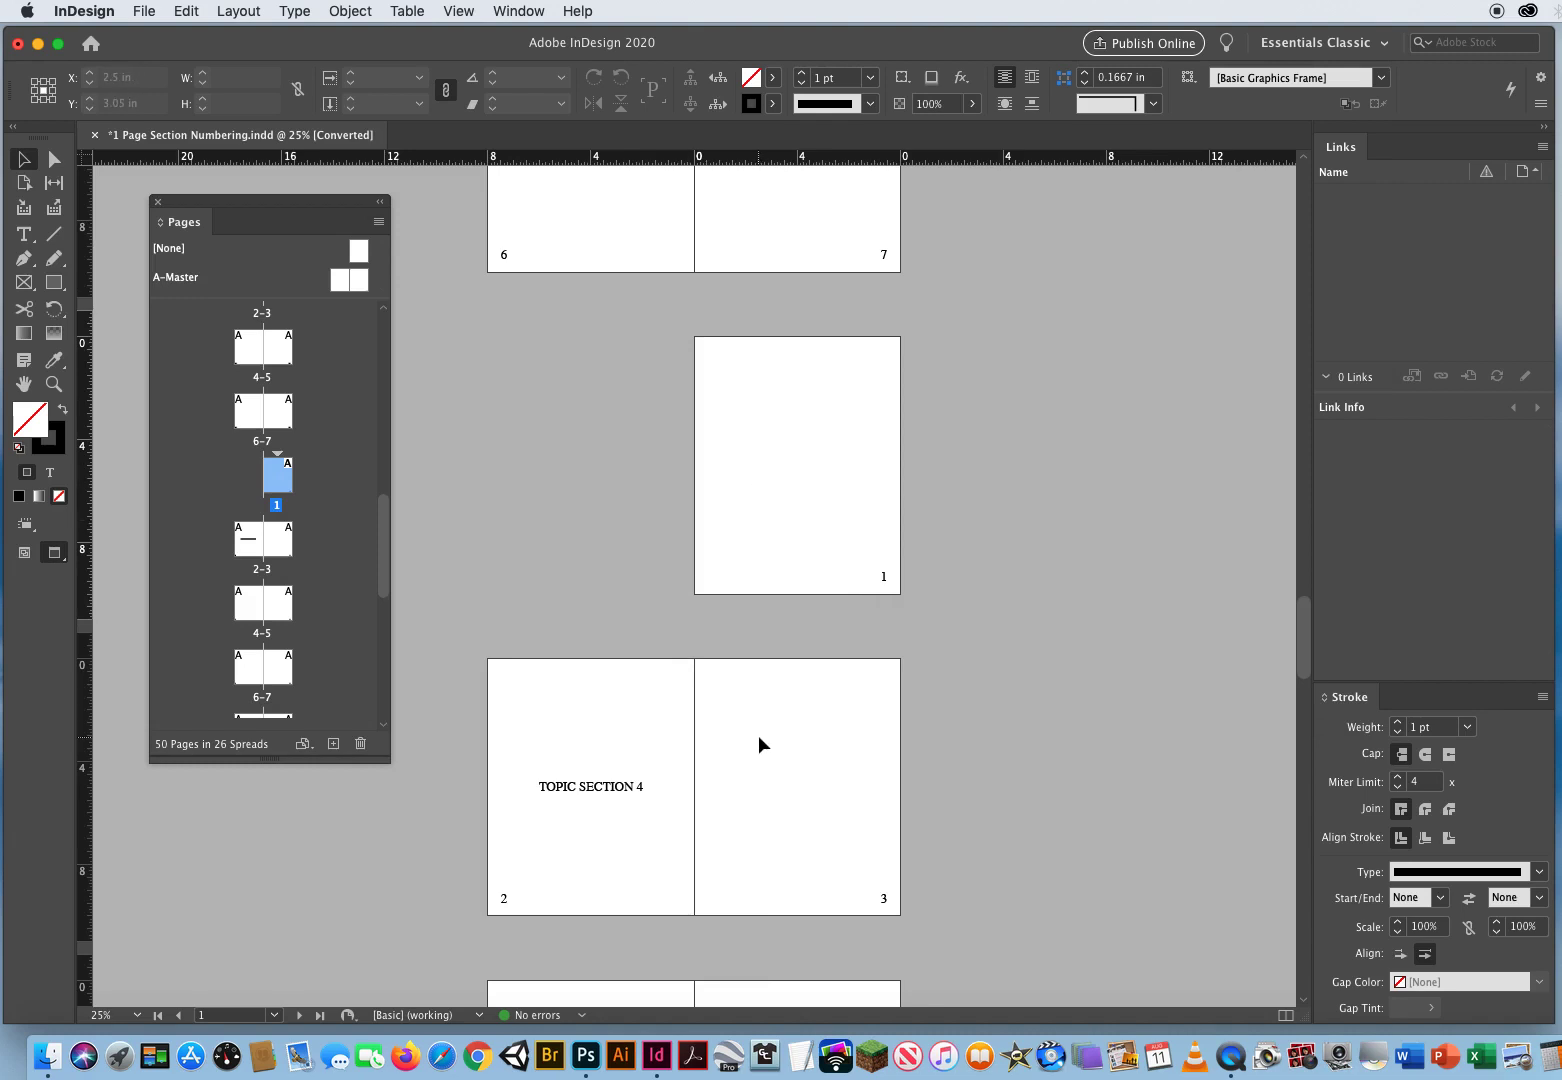
Undo the misplaced new section and select page 9, the TOPIC SECTION 4 page
{"action": "left_click", "coordinate": [183, 14]}
{"action": "left_click", "coordinate": [192, 33]}
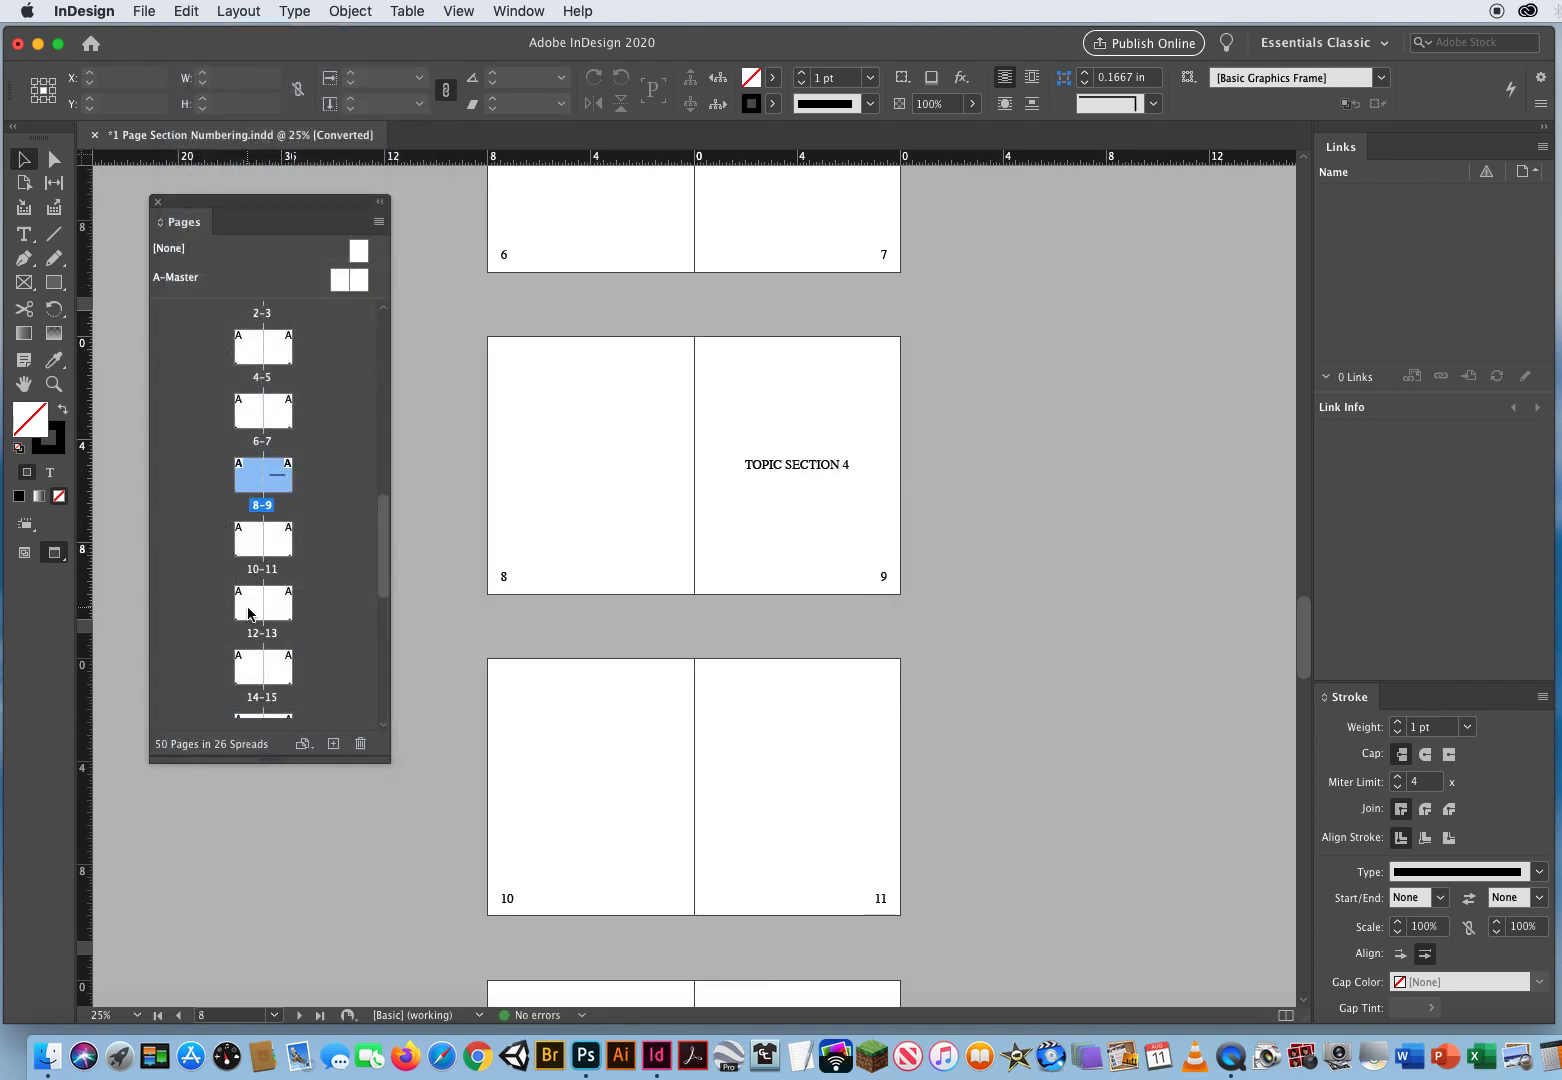
{"action": "left_click", "coordinate": [248, 600]}
{"action": "left_click", "coordinate": [278, 482]}
Restart numbering at 1 on the TOPIC SECTION 4 page and accept the warning
{"action": "left_click", "coordinate": [378, 221]}
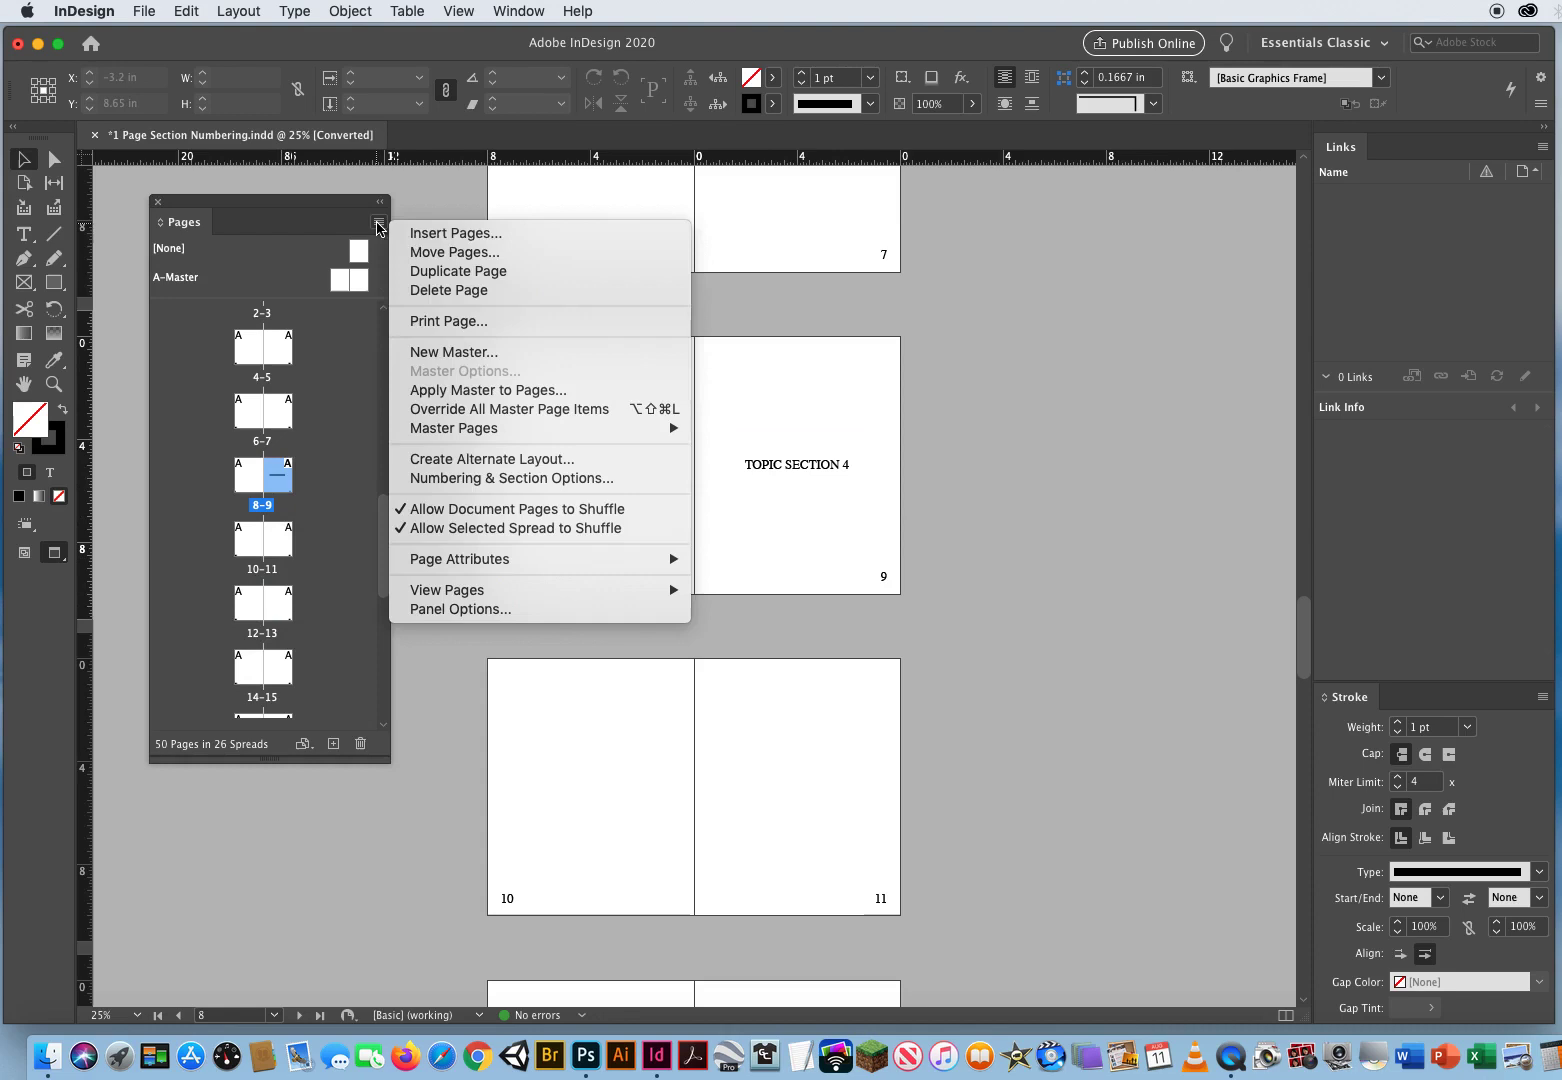
{"action": "left_click", "coordinate": [492, 478]}
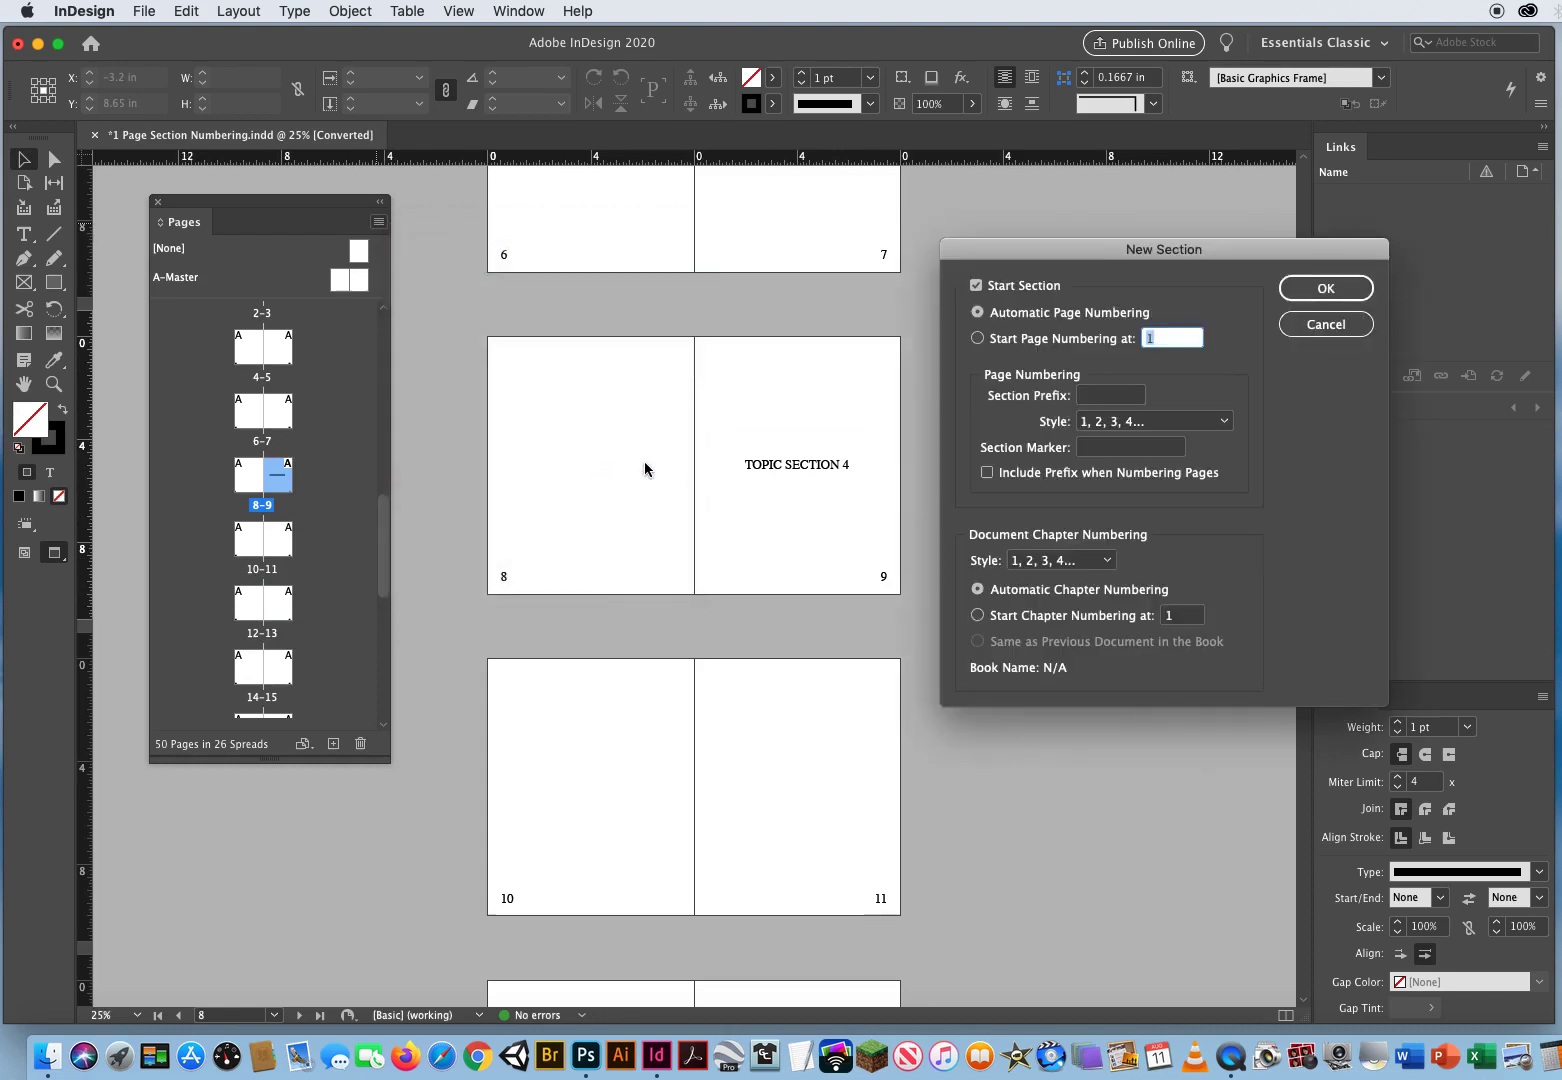
{"action": "left_click", "coordinate": [977, 338]}
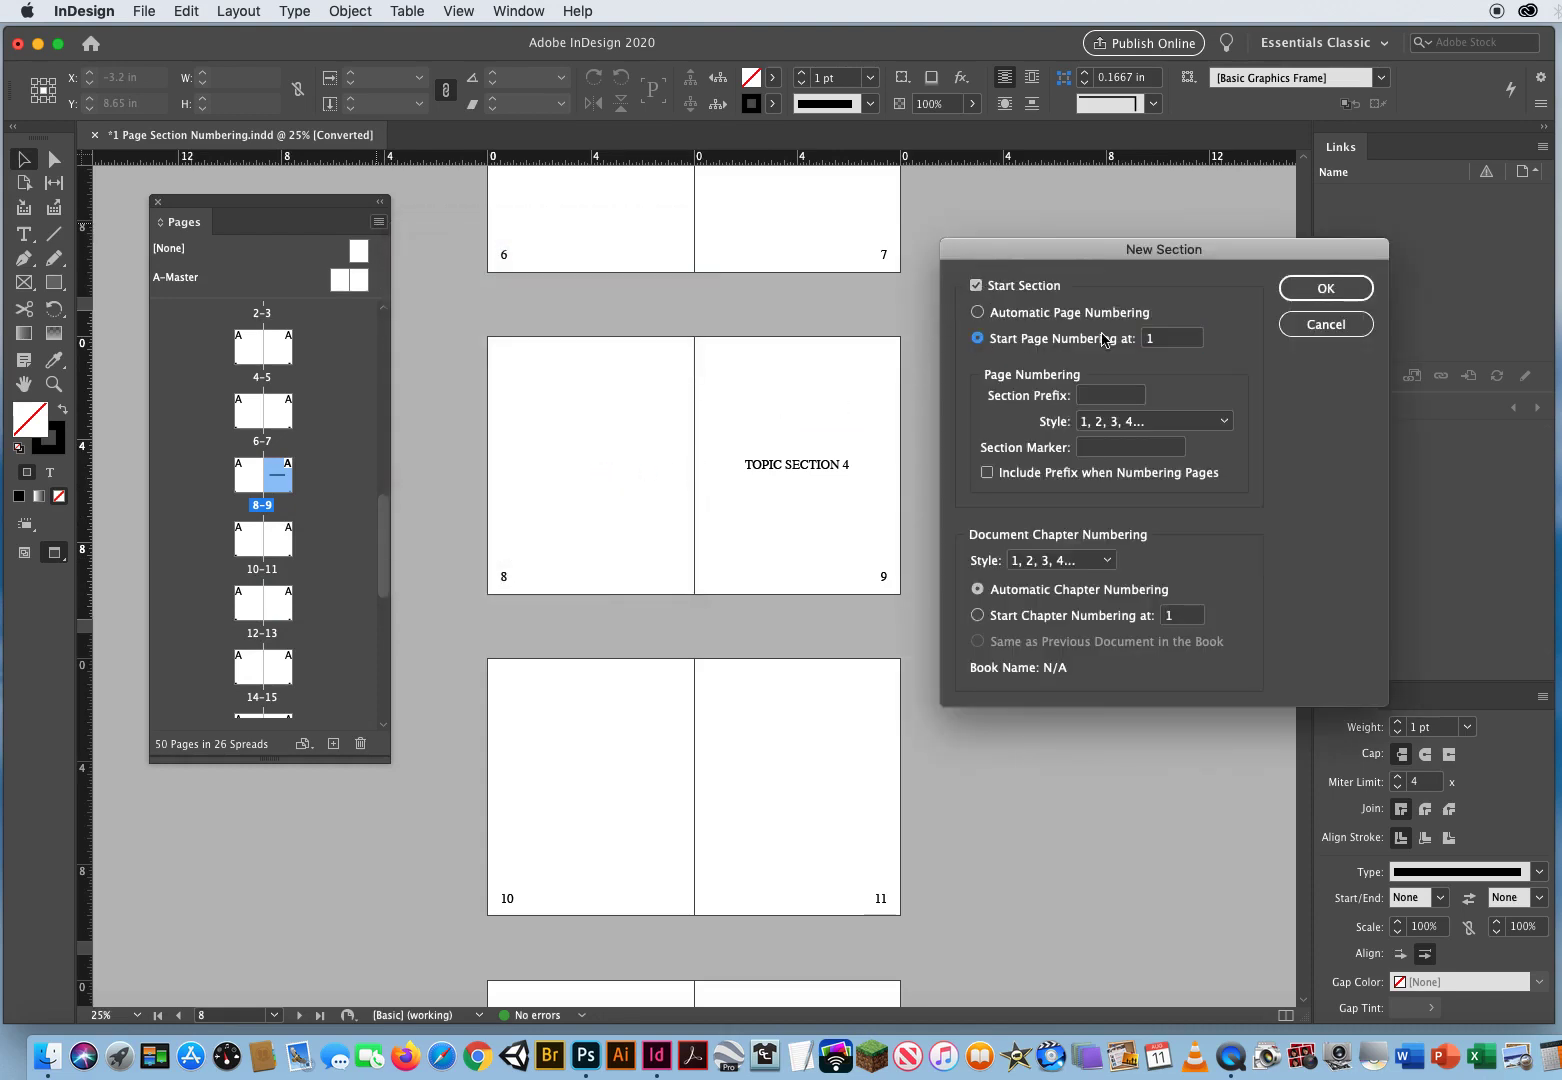
{"action": "left_click", "coordinate": [1318, 291]}
{"action": "left_click", "coordinate": [1148, 626]}
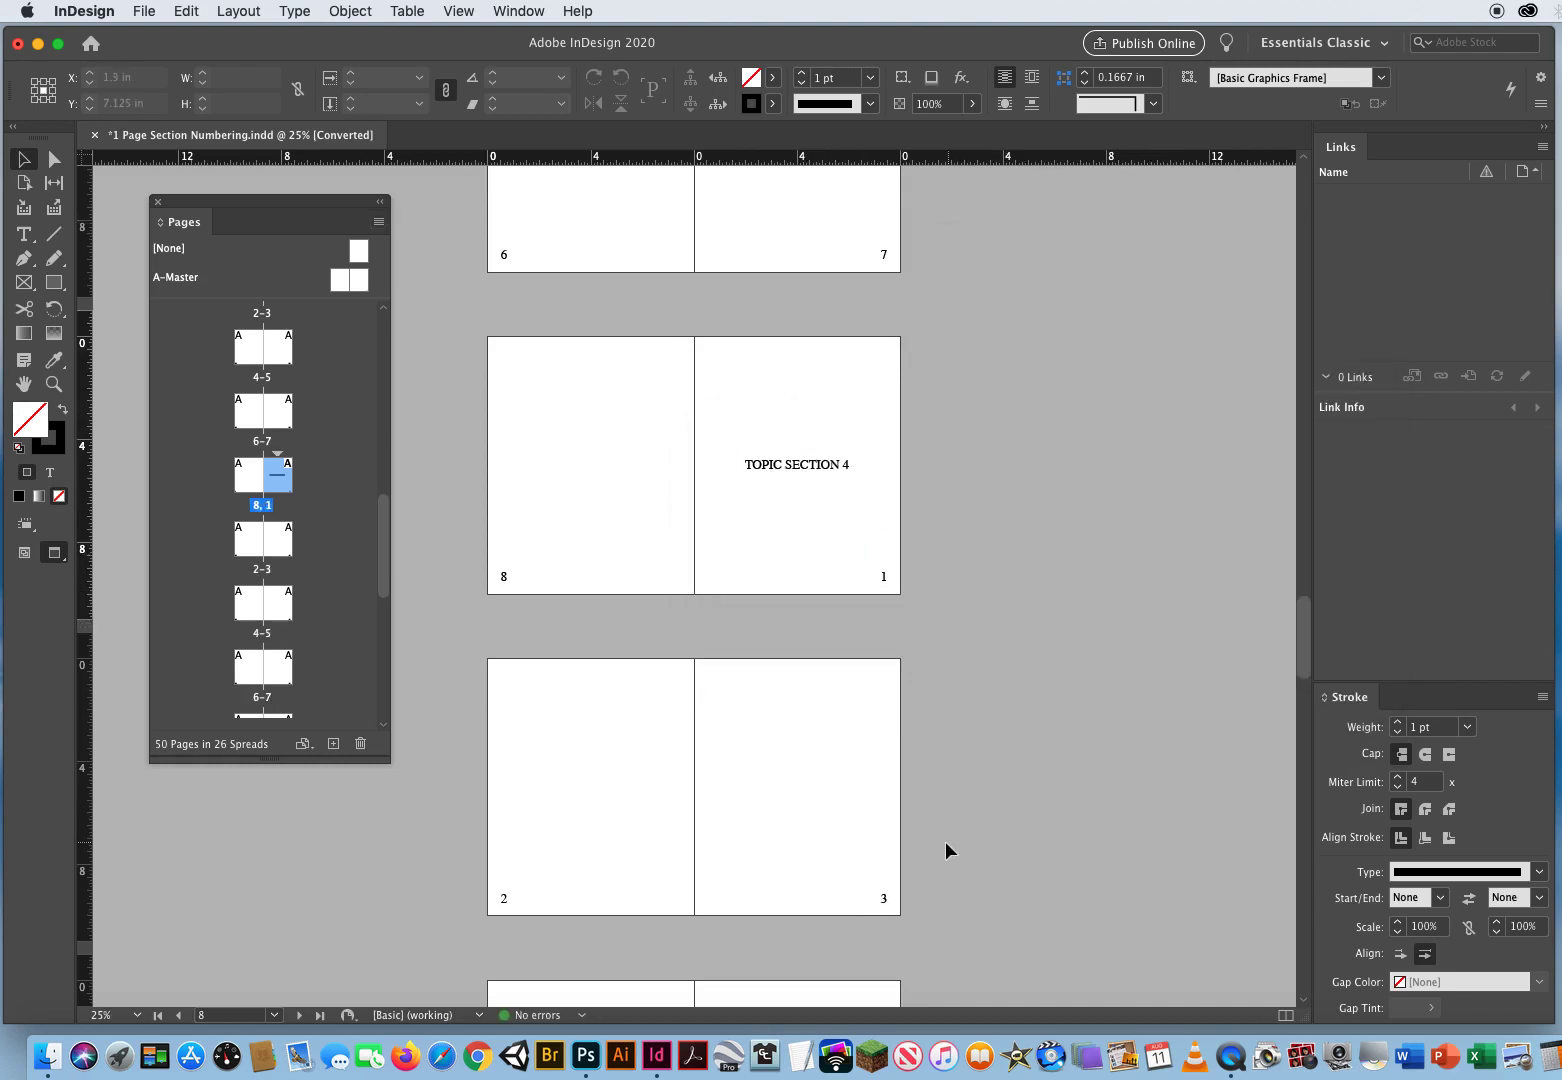
Target page 9, the TOPIC SECTION 5 page, and open the Pages panel menu
{"action": "scroll", "coordinate": [930, 800], "scroll_direction": "down", "scroll_amount": 5}
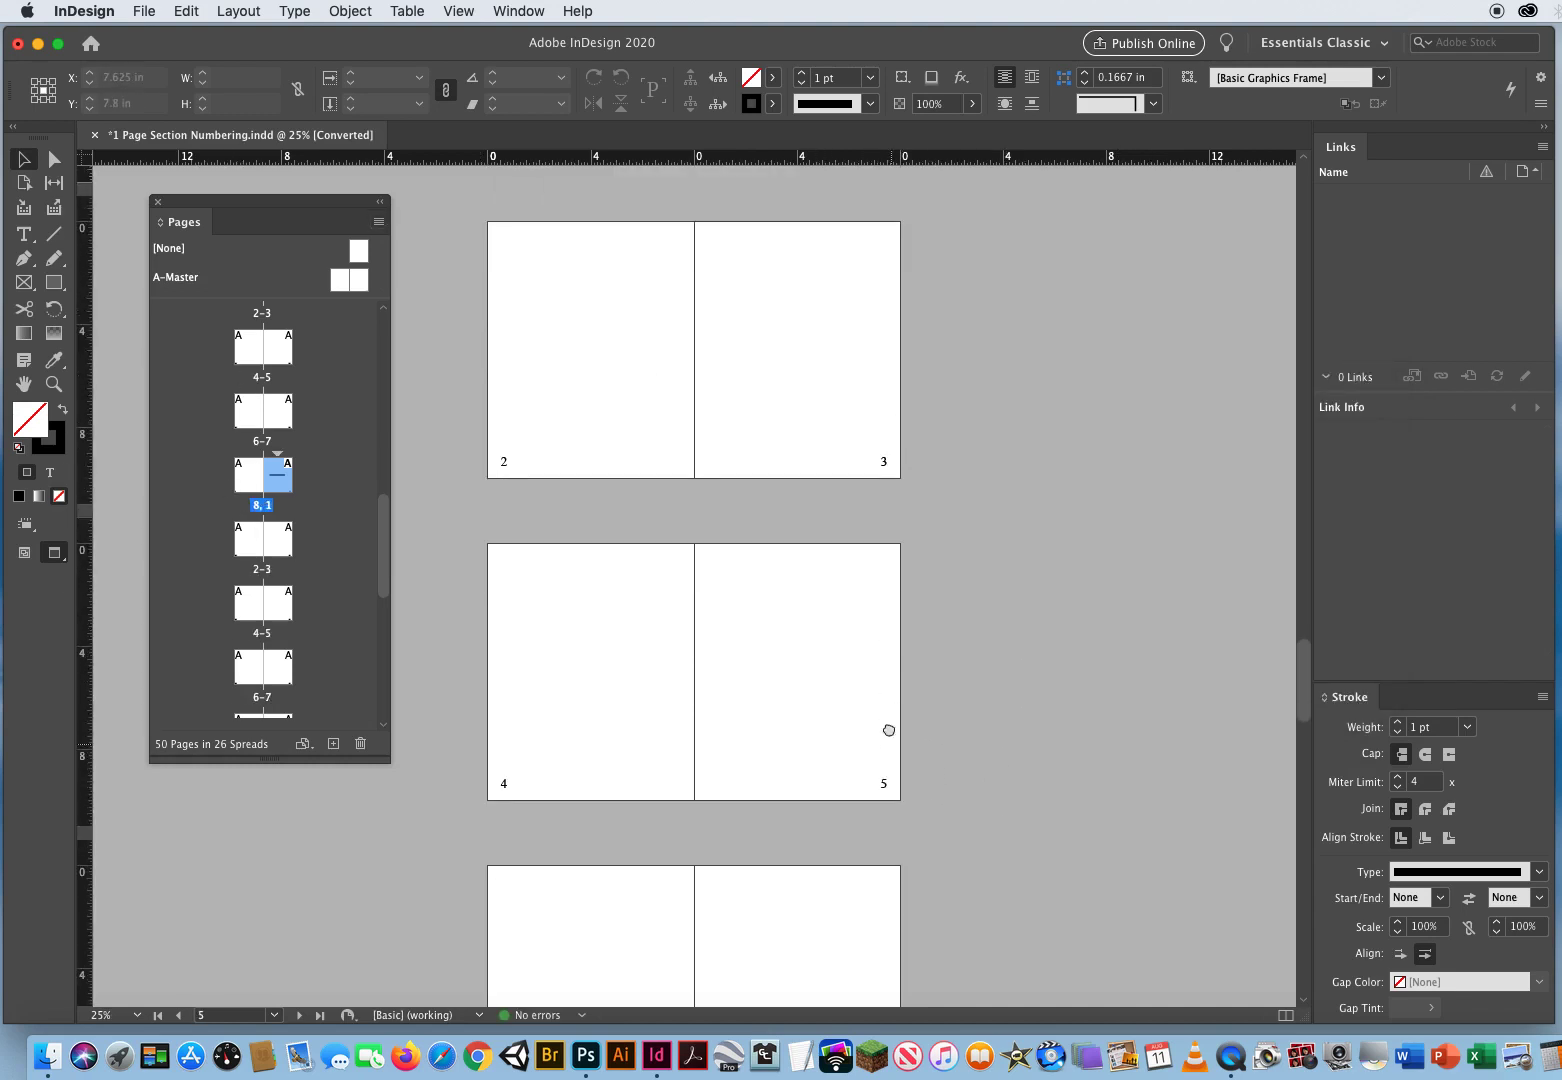
{"action": "scroll", "coordinate": [888, 730], "scroll_direction": "down", "scroll_amount": 10}
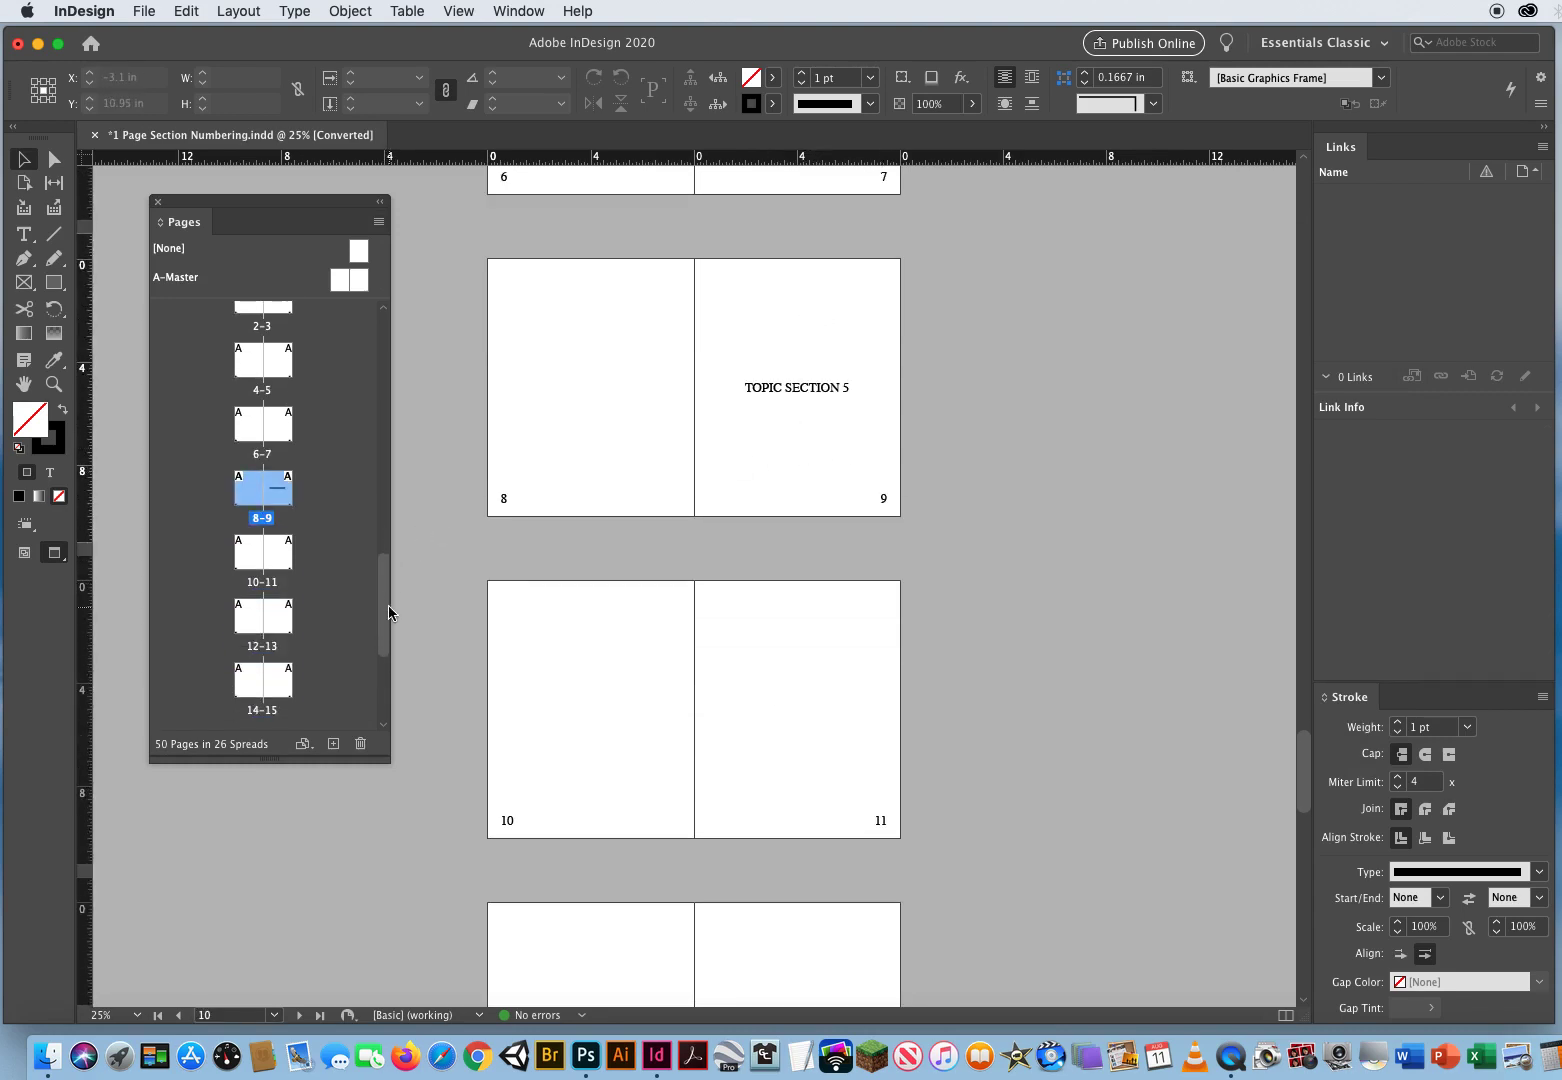
{"action": "left_click", "coordinate": [278, 558]}
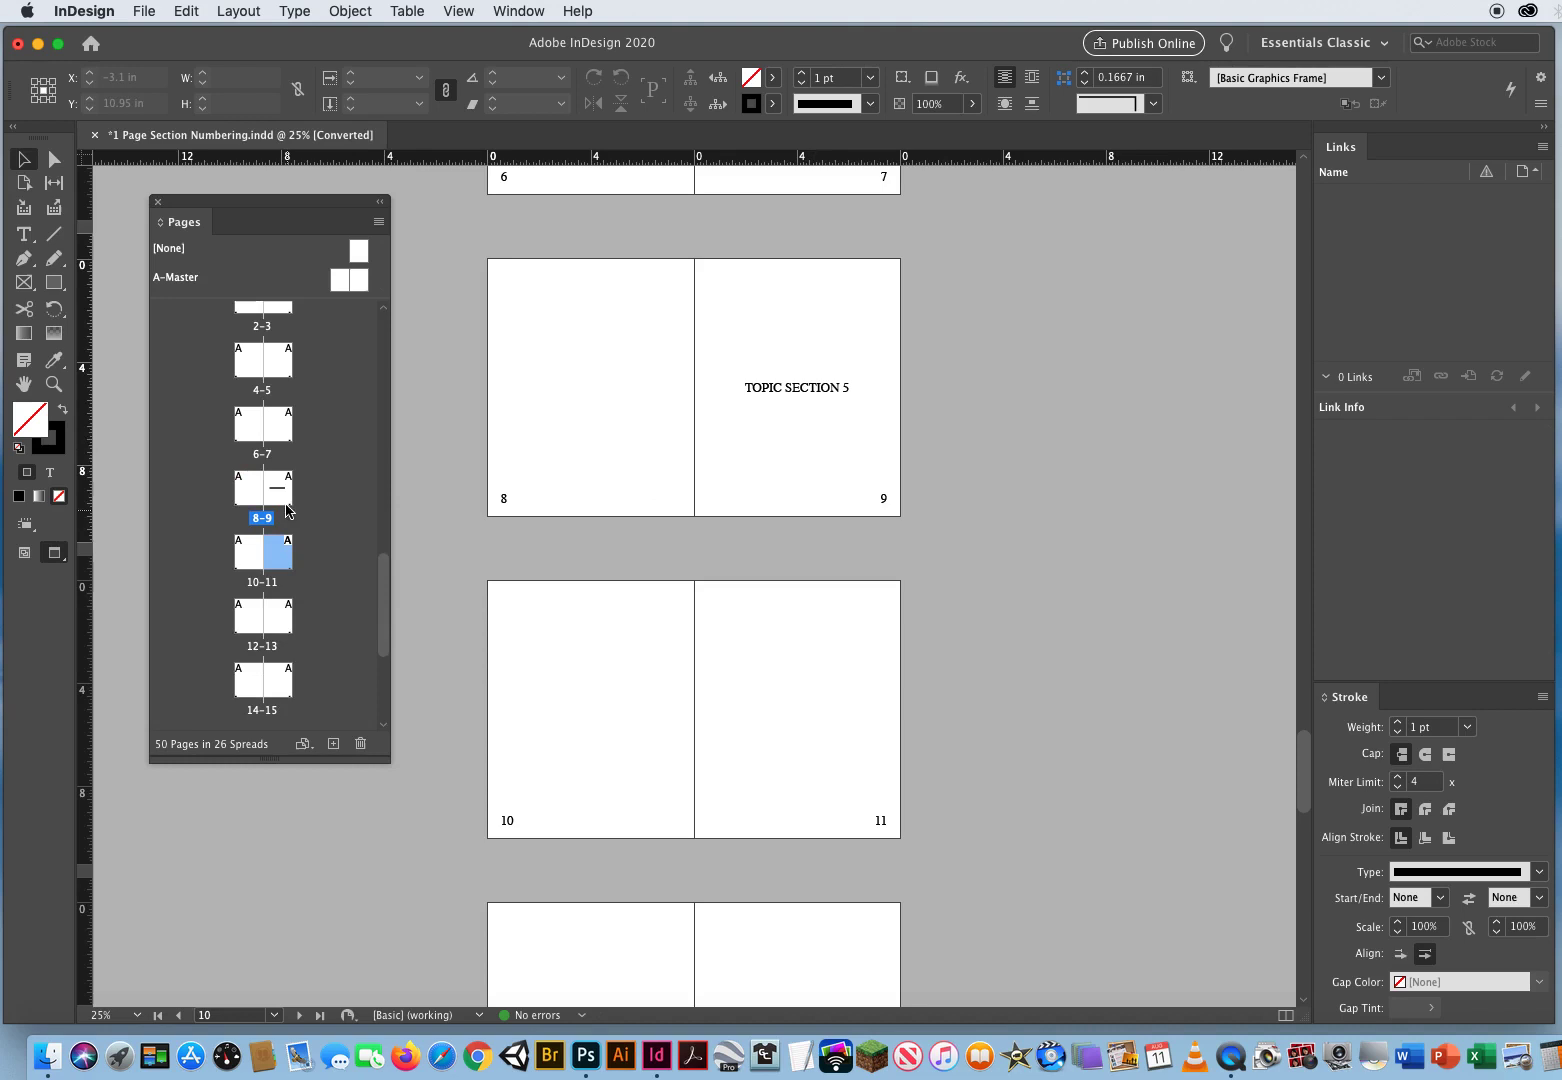
{"action": "left_click", "coordinate": [281, 498]}
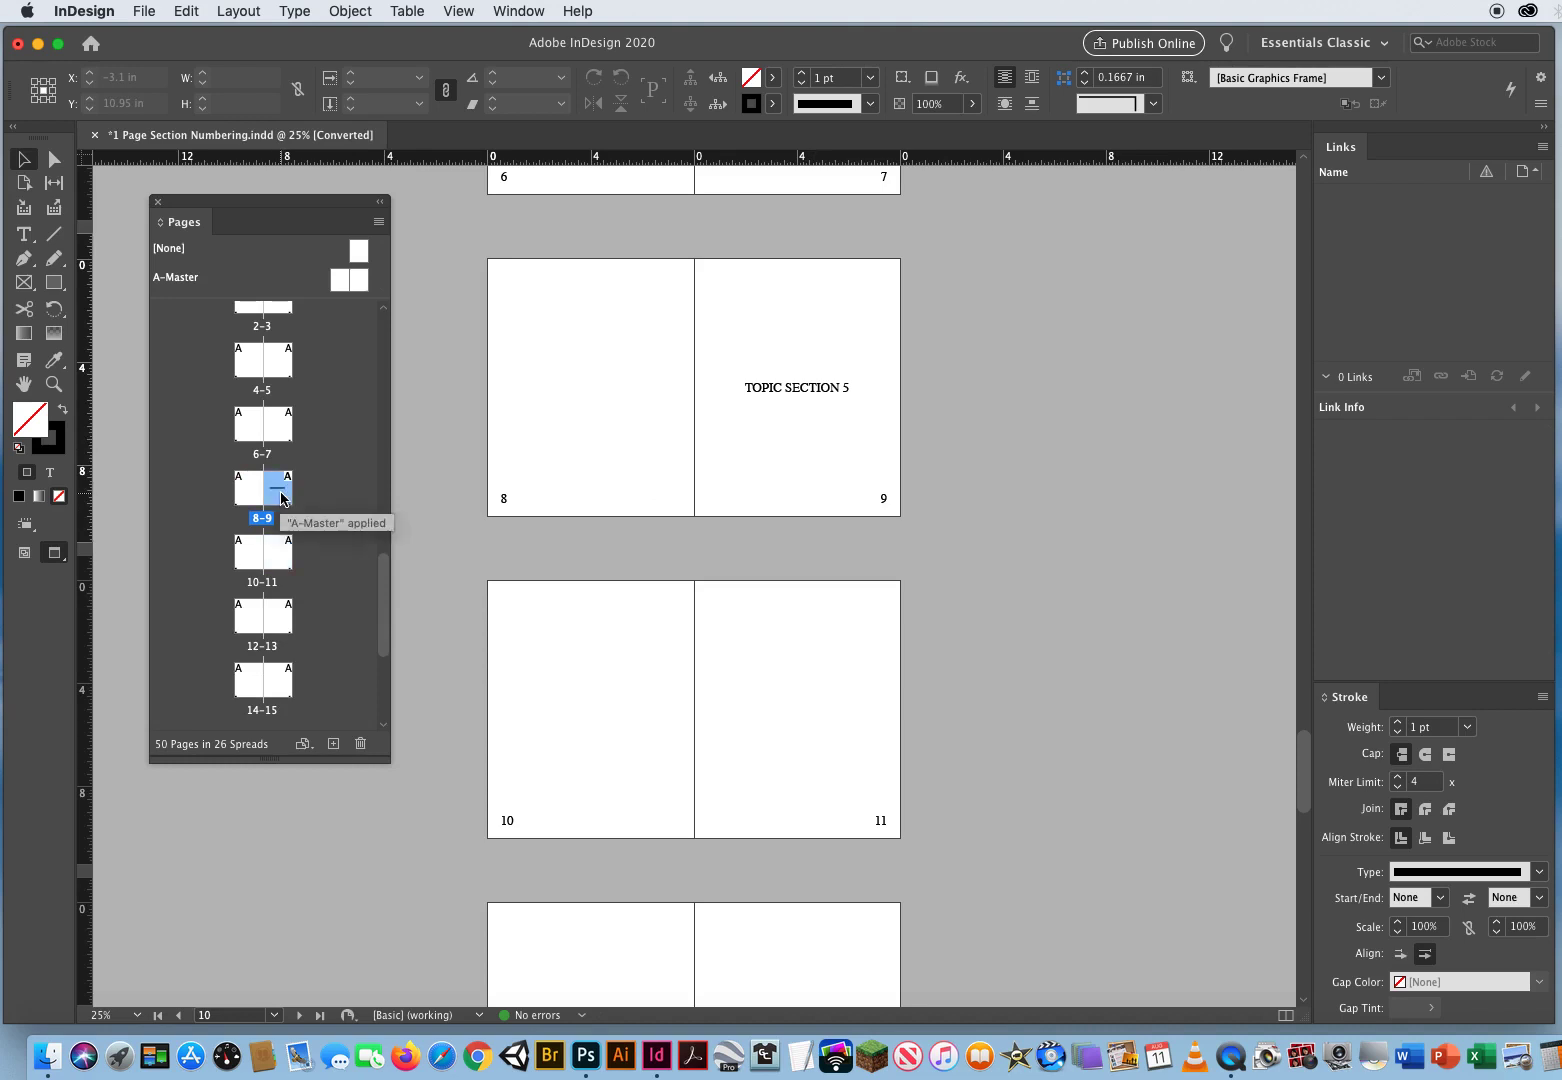
{"action": "left_click", "coordinate": [379, 222]}
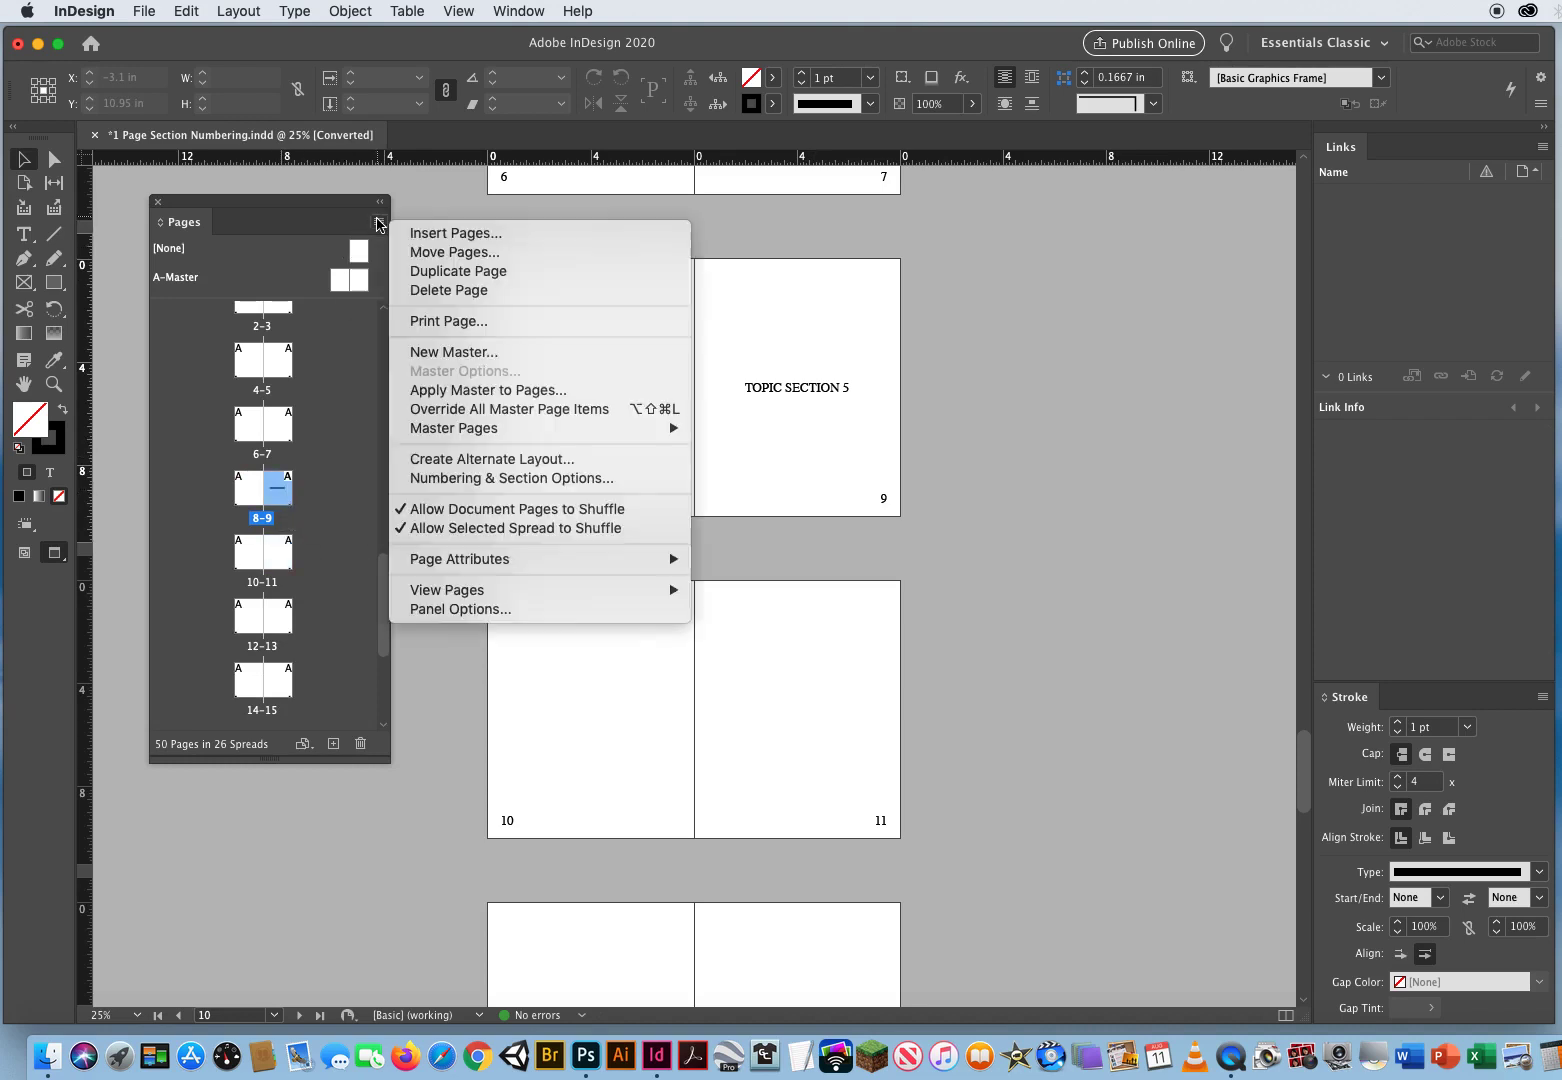
Start a new section at TOPIC SECTION 5 numbered from 1 in A, B, C, D style
{"action": "left_click", "coordinate": [454, 479]}
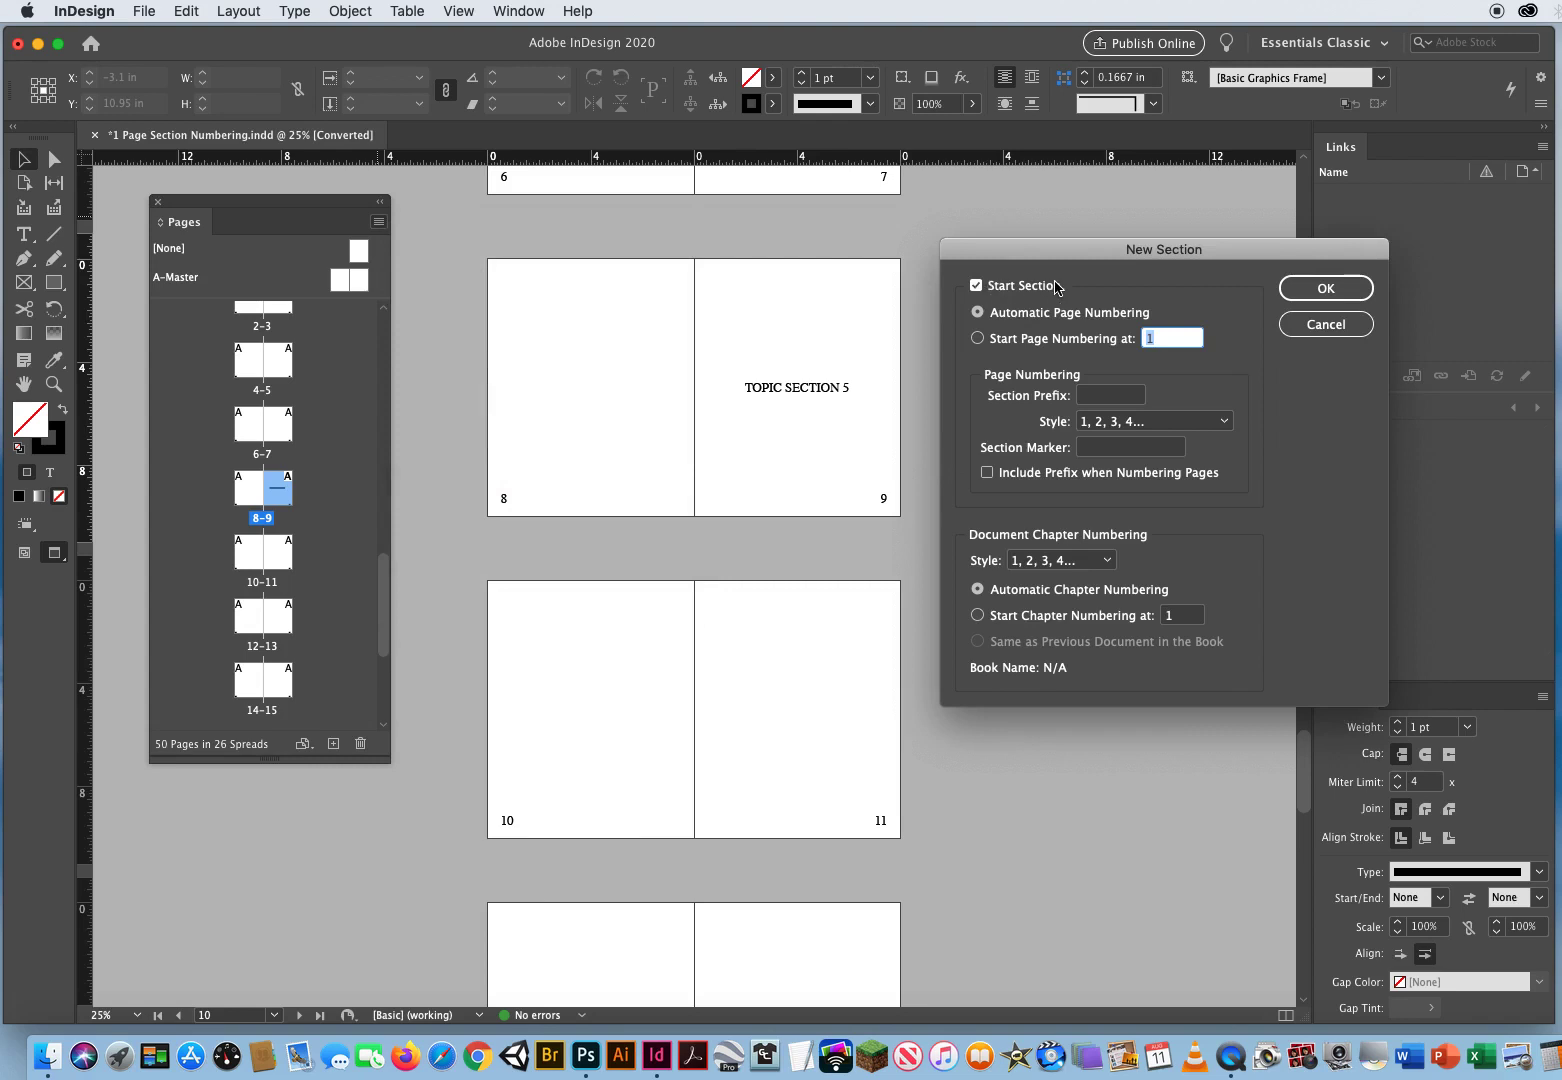
{"action": "left_click", "coordinate": [978, 340]}
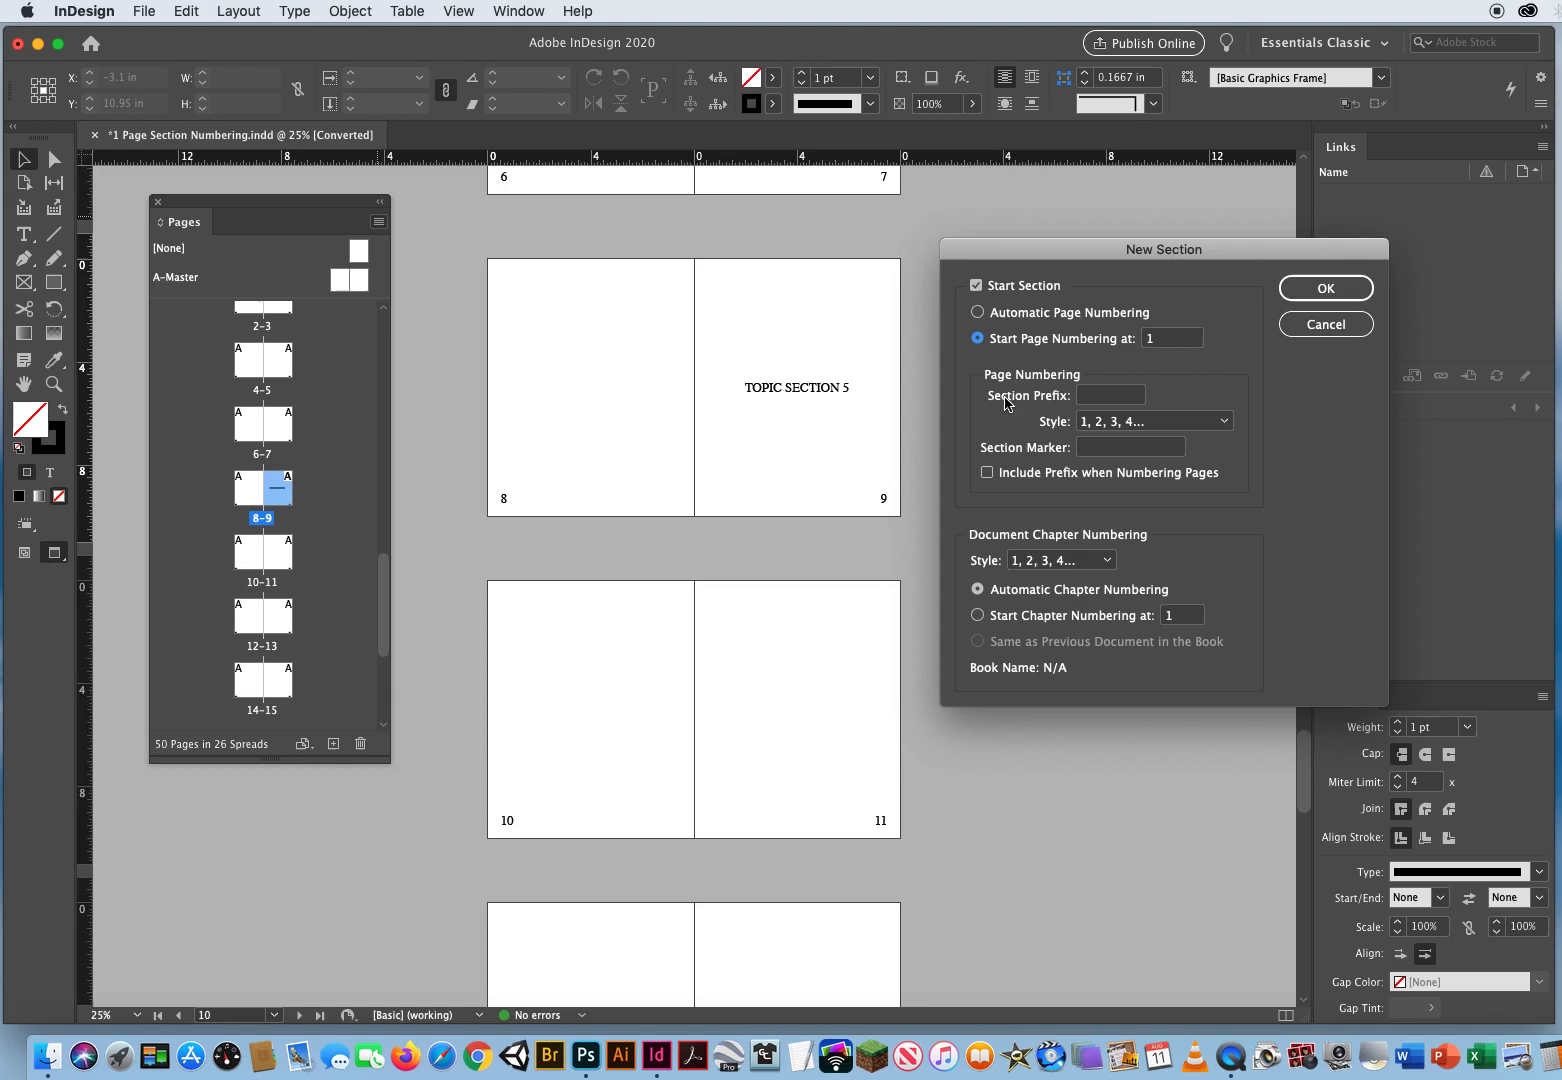
{"action": "left_click", "coordinate": [1112, 424]}
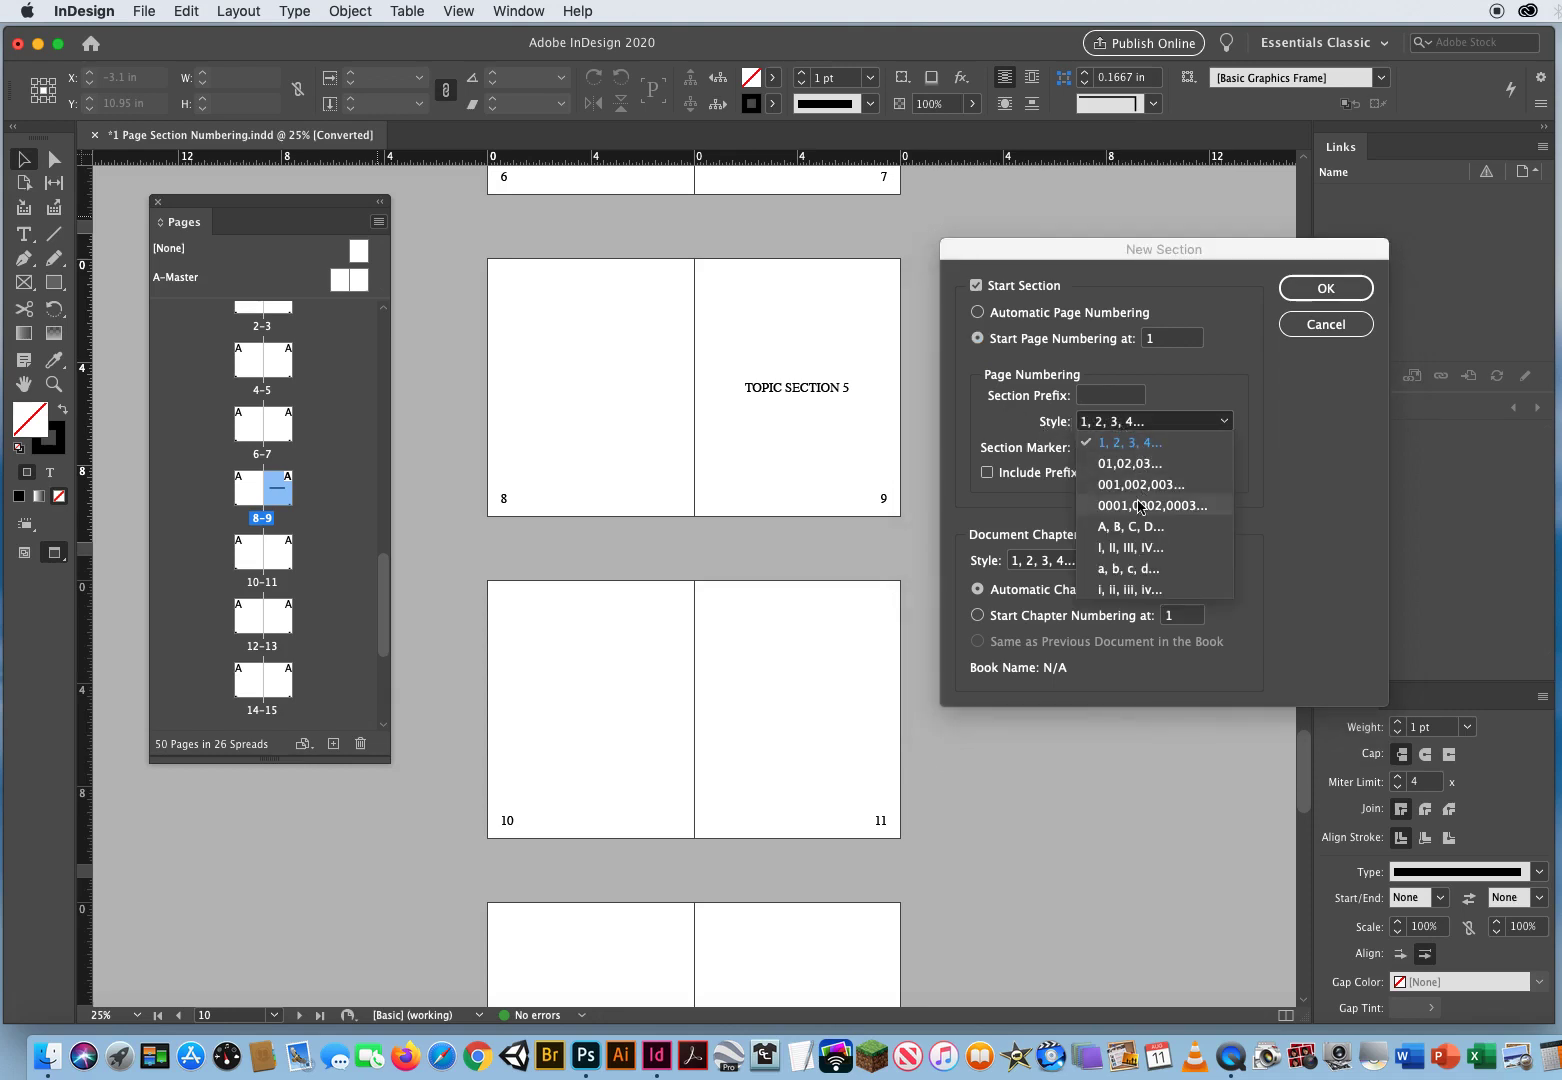
{"action": "left_click", "coordinate": [1120, 532]}
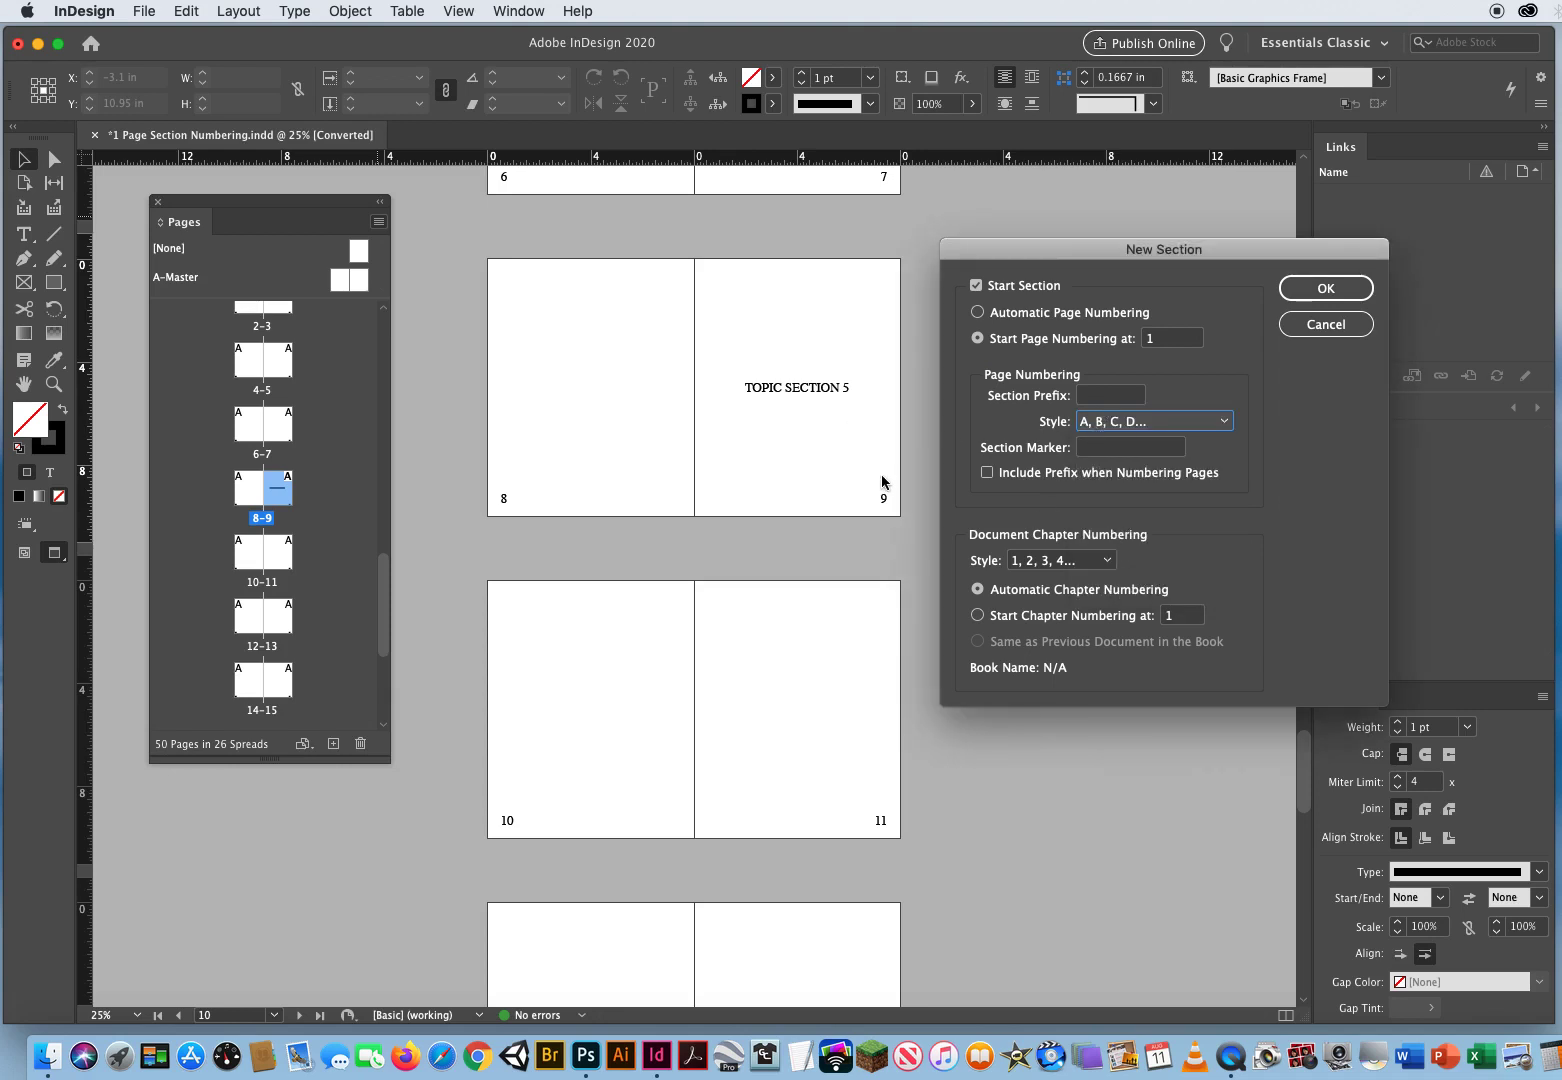
{"action": "left_click", "coordinate": [1326, 288]}
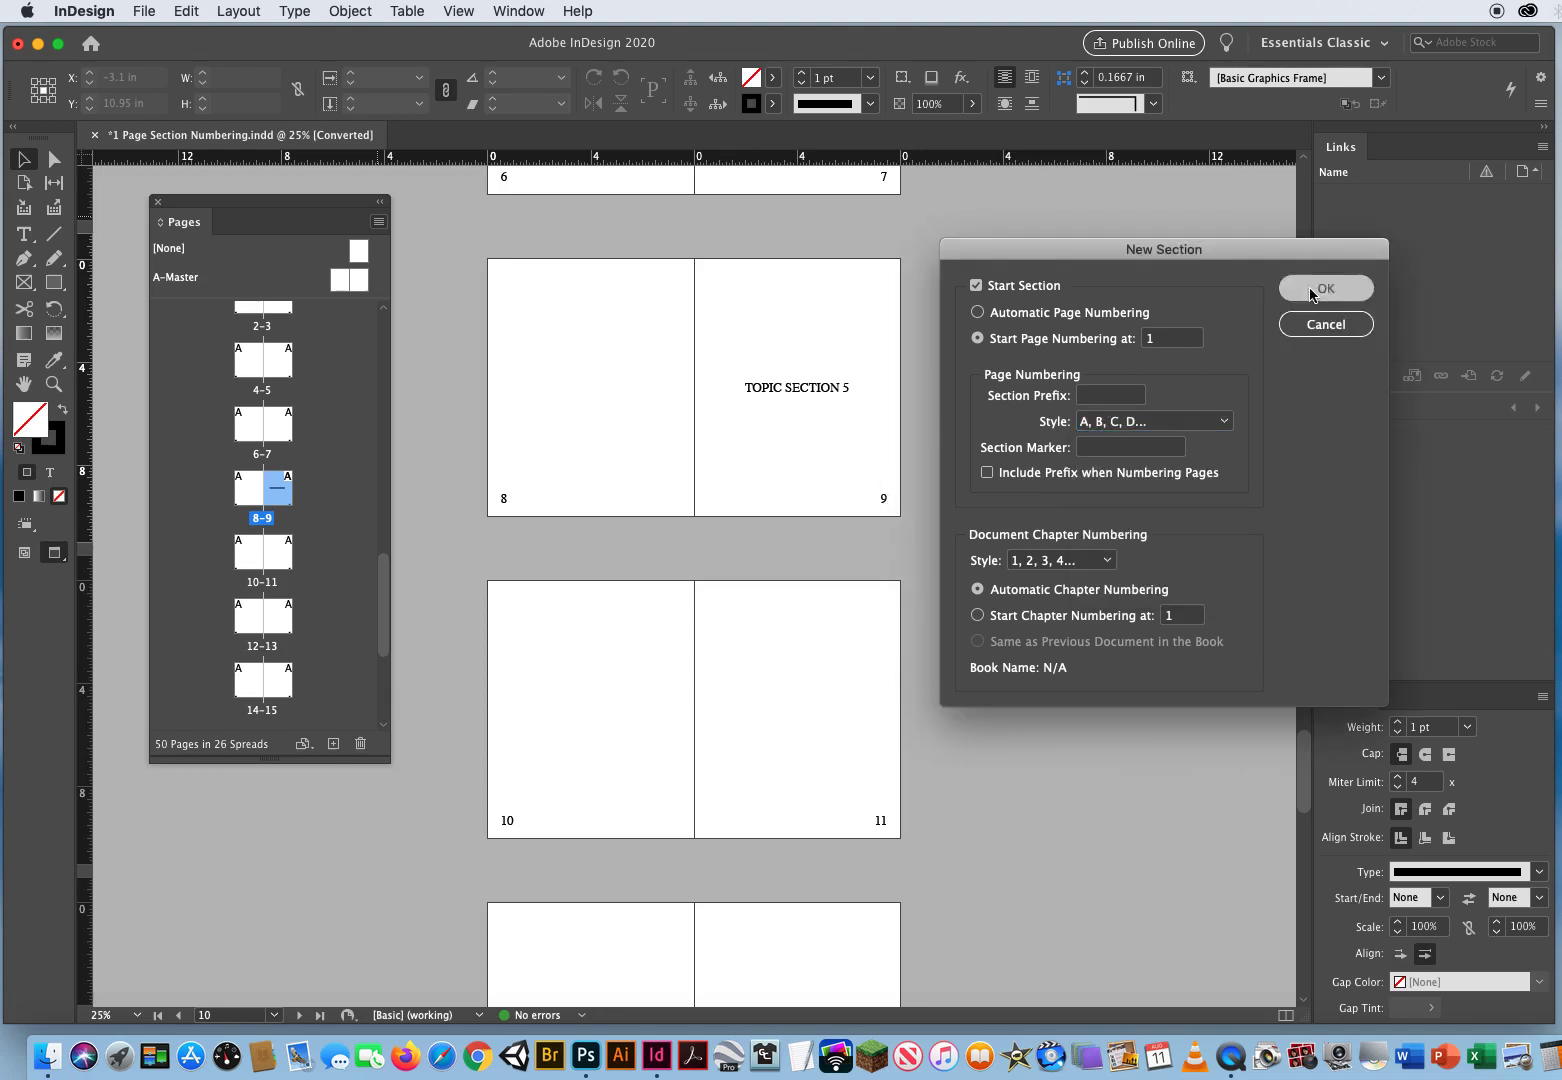
Scroll to spread H–I, target page I (TOPIC SECTION 6), and open the Pages panel menu
{"action": "scroll", "coordinate": [920, 772], "scroll_direction": "down", "scroll_amount": 5}
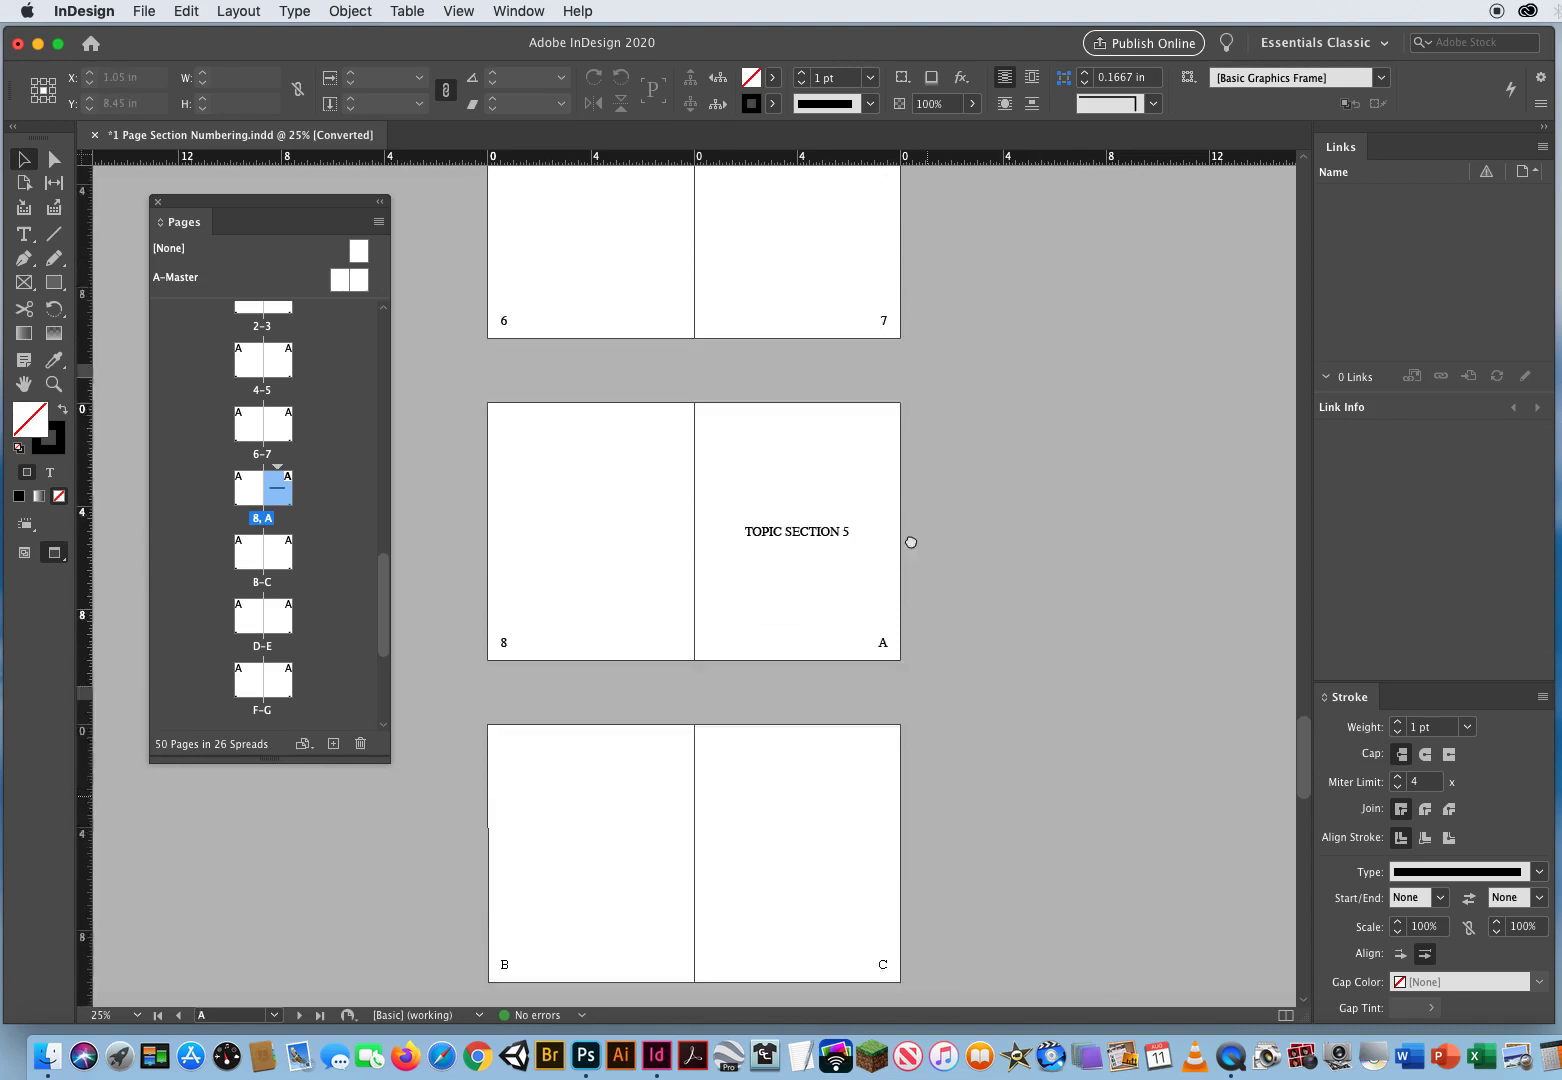
{"action": "scroll", "coordinate": [852, 775], "scroll_direction": "down", "scroll_amount": 6}
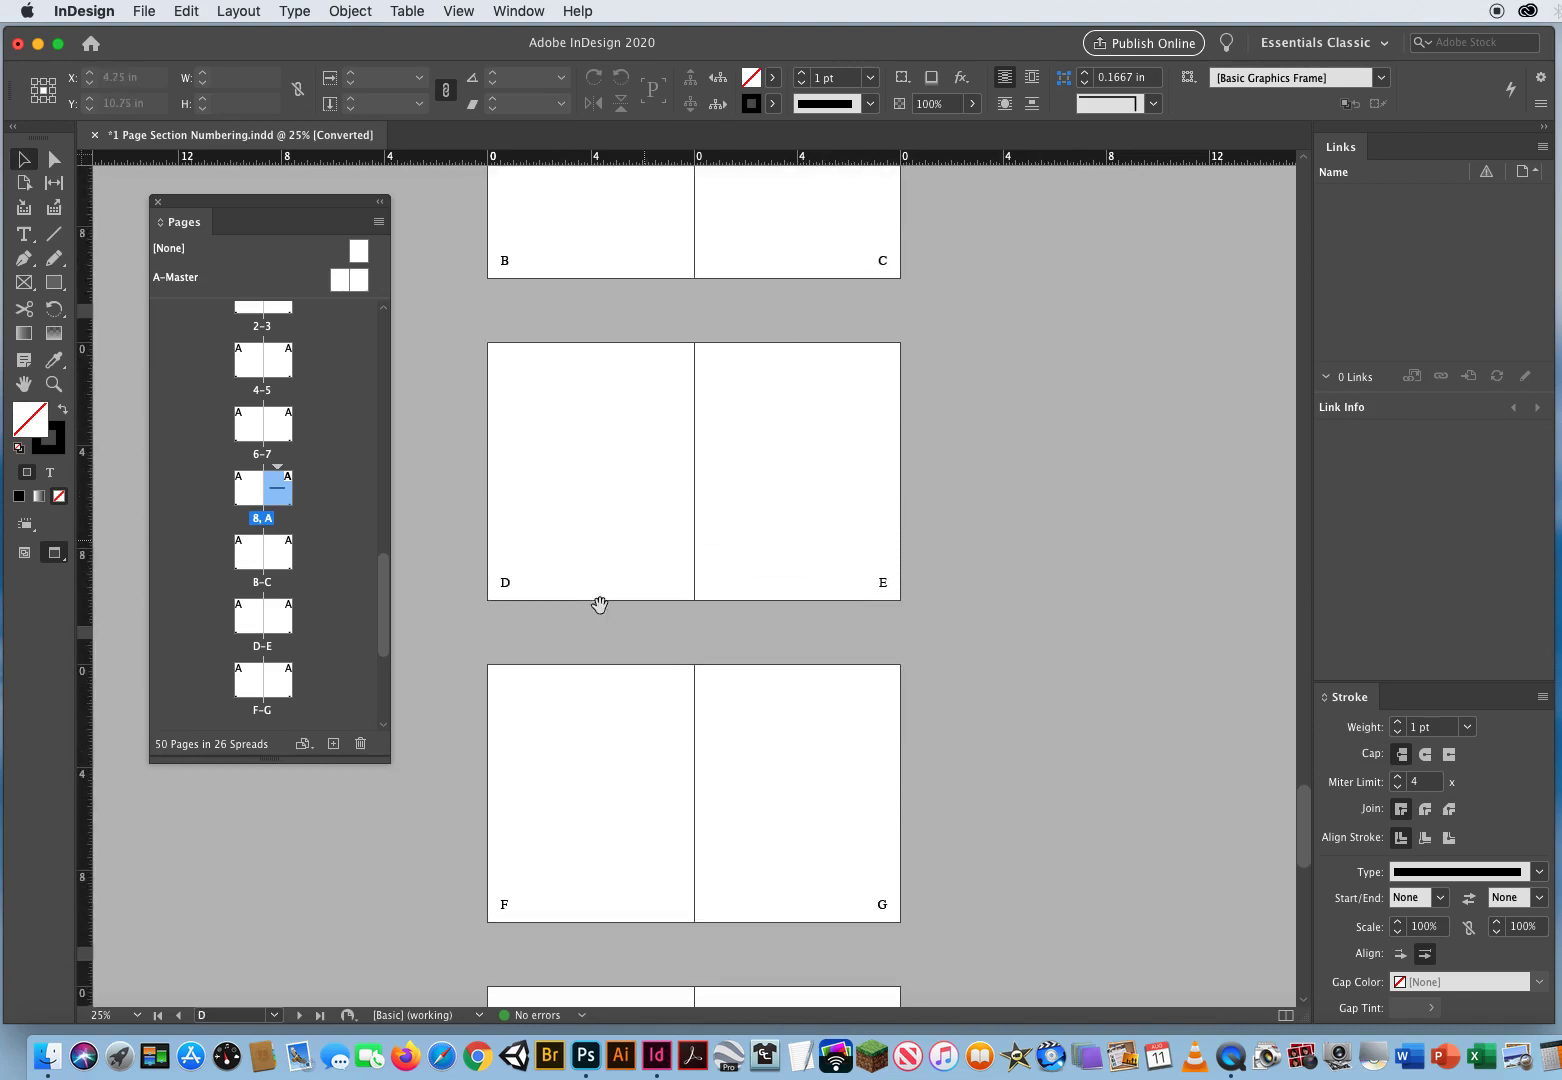
{"action": "scroll", "coordinate": [812, 842], "scroll_direction": "down", "scroll_amount": 9}
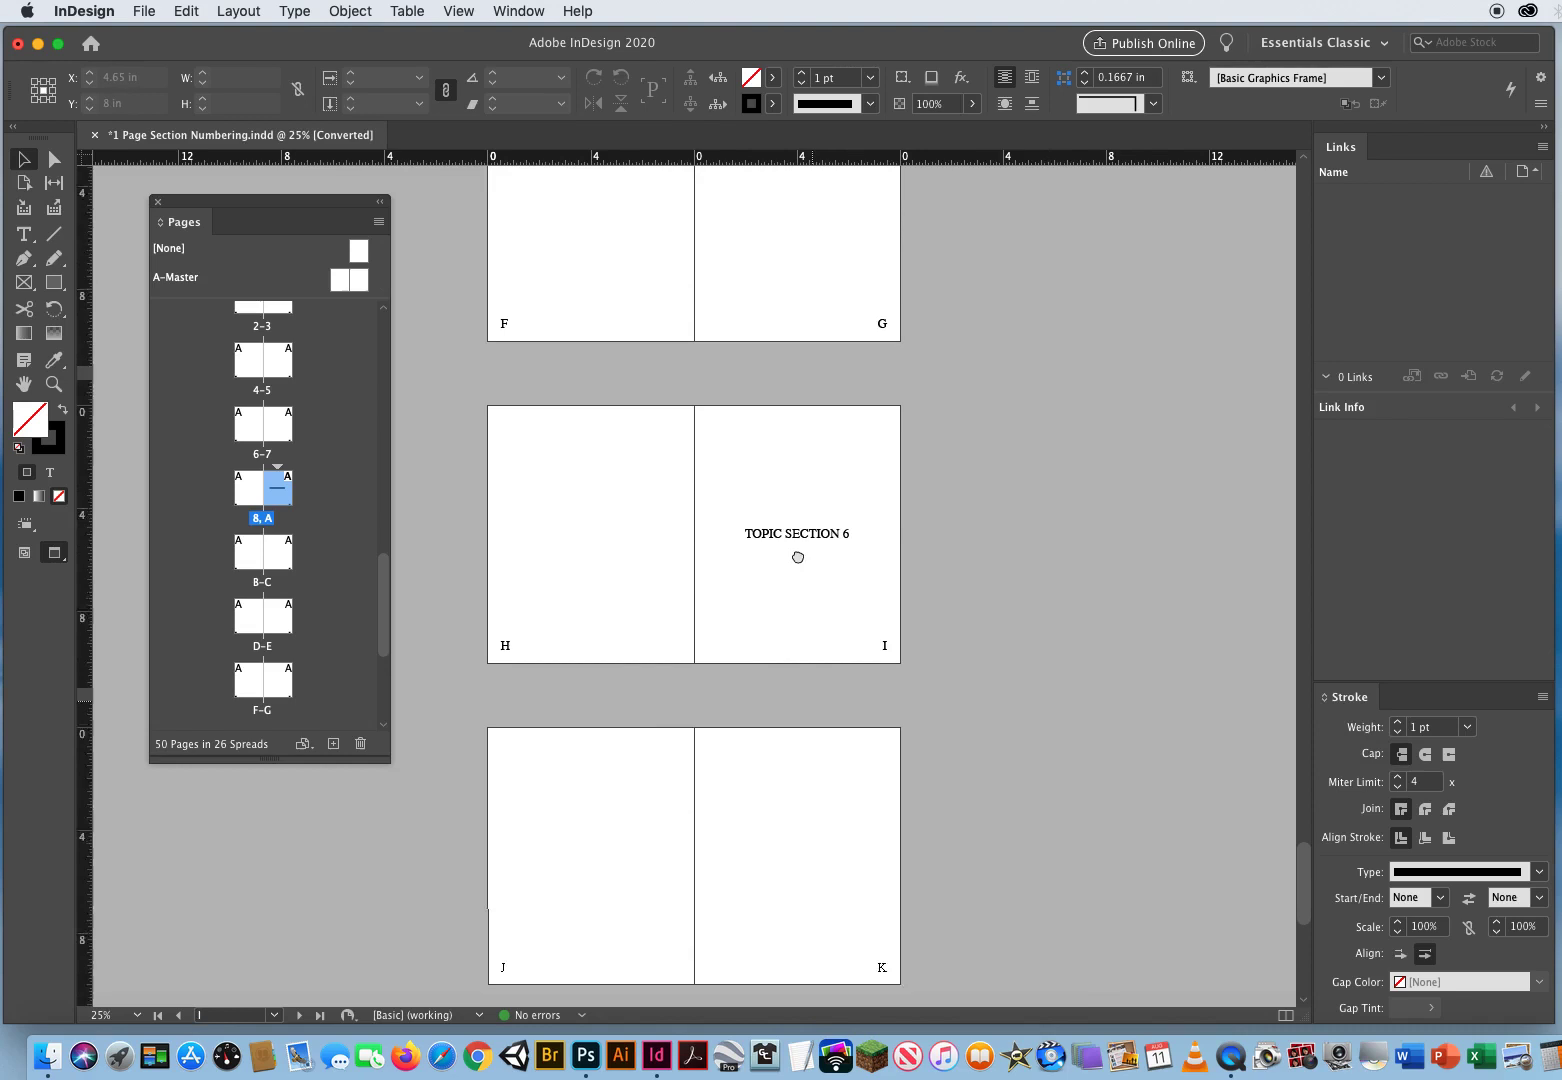
{"action": "left_click", "coordinate": [787, 448]}
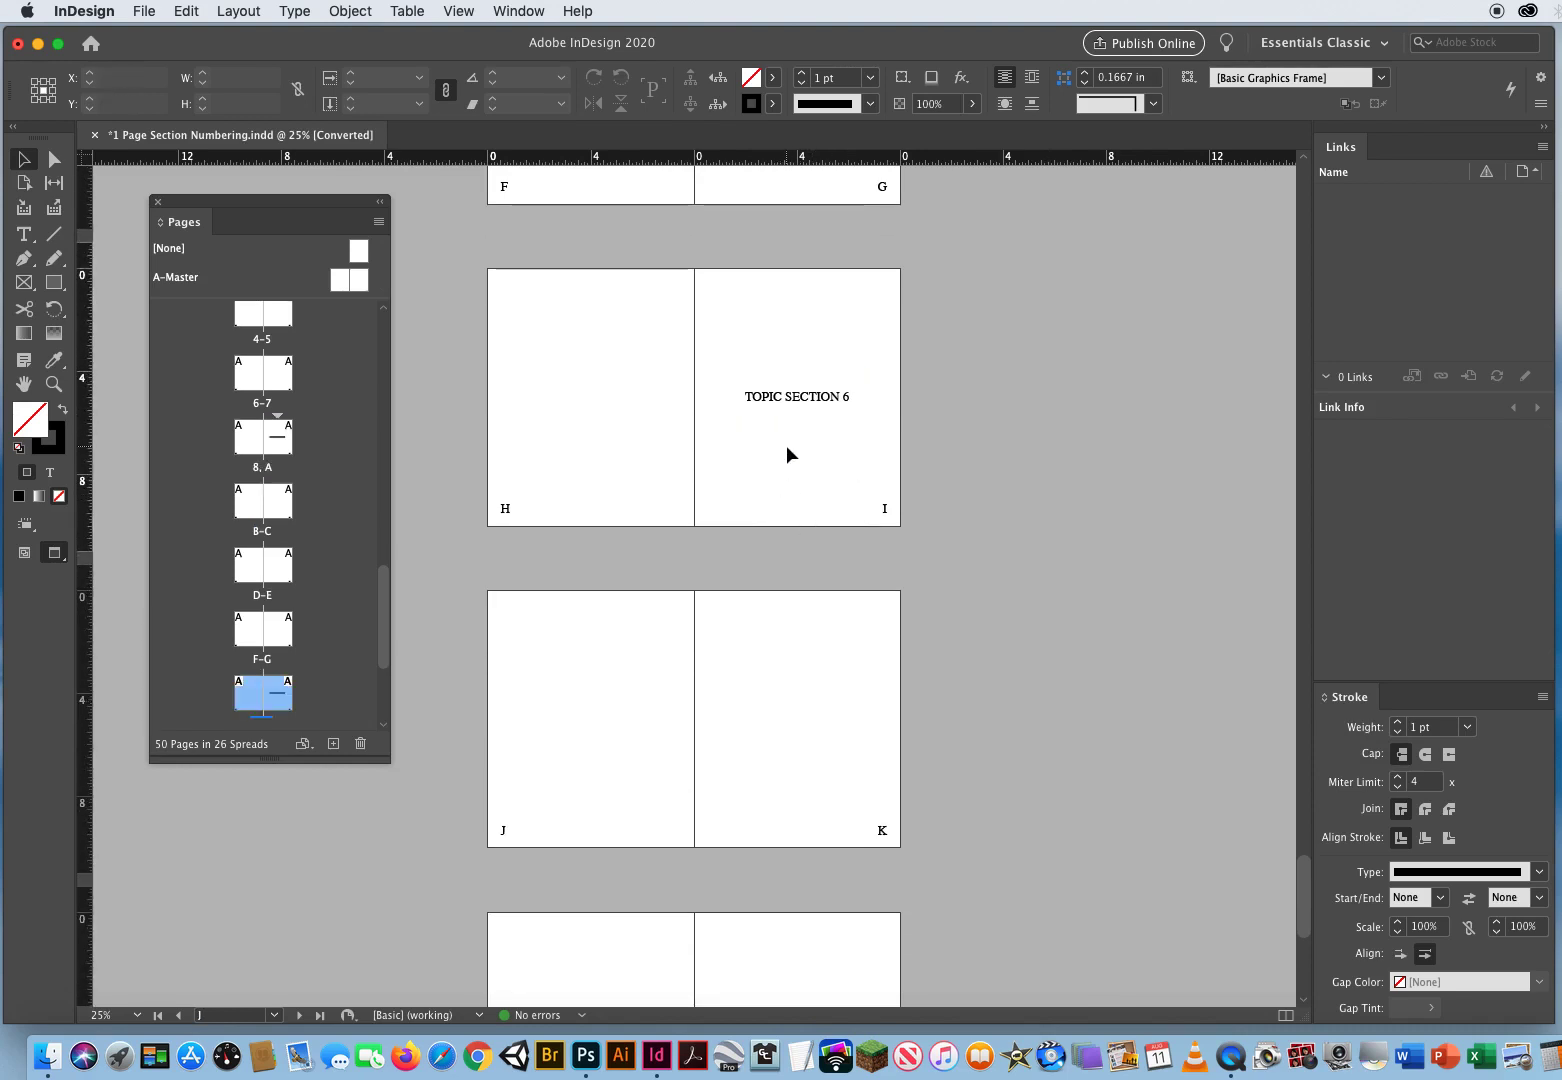
{"action": "scroll", "coordinate": [384, 625], "scroll_direction": "down", "scroll_amount": 4}
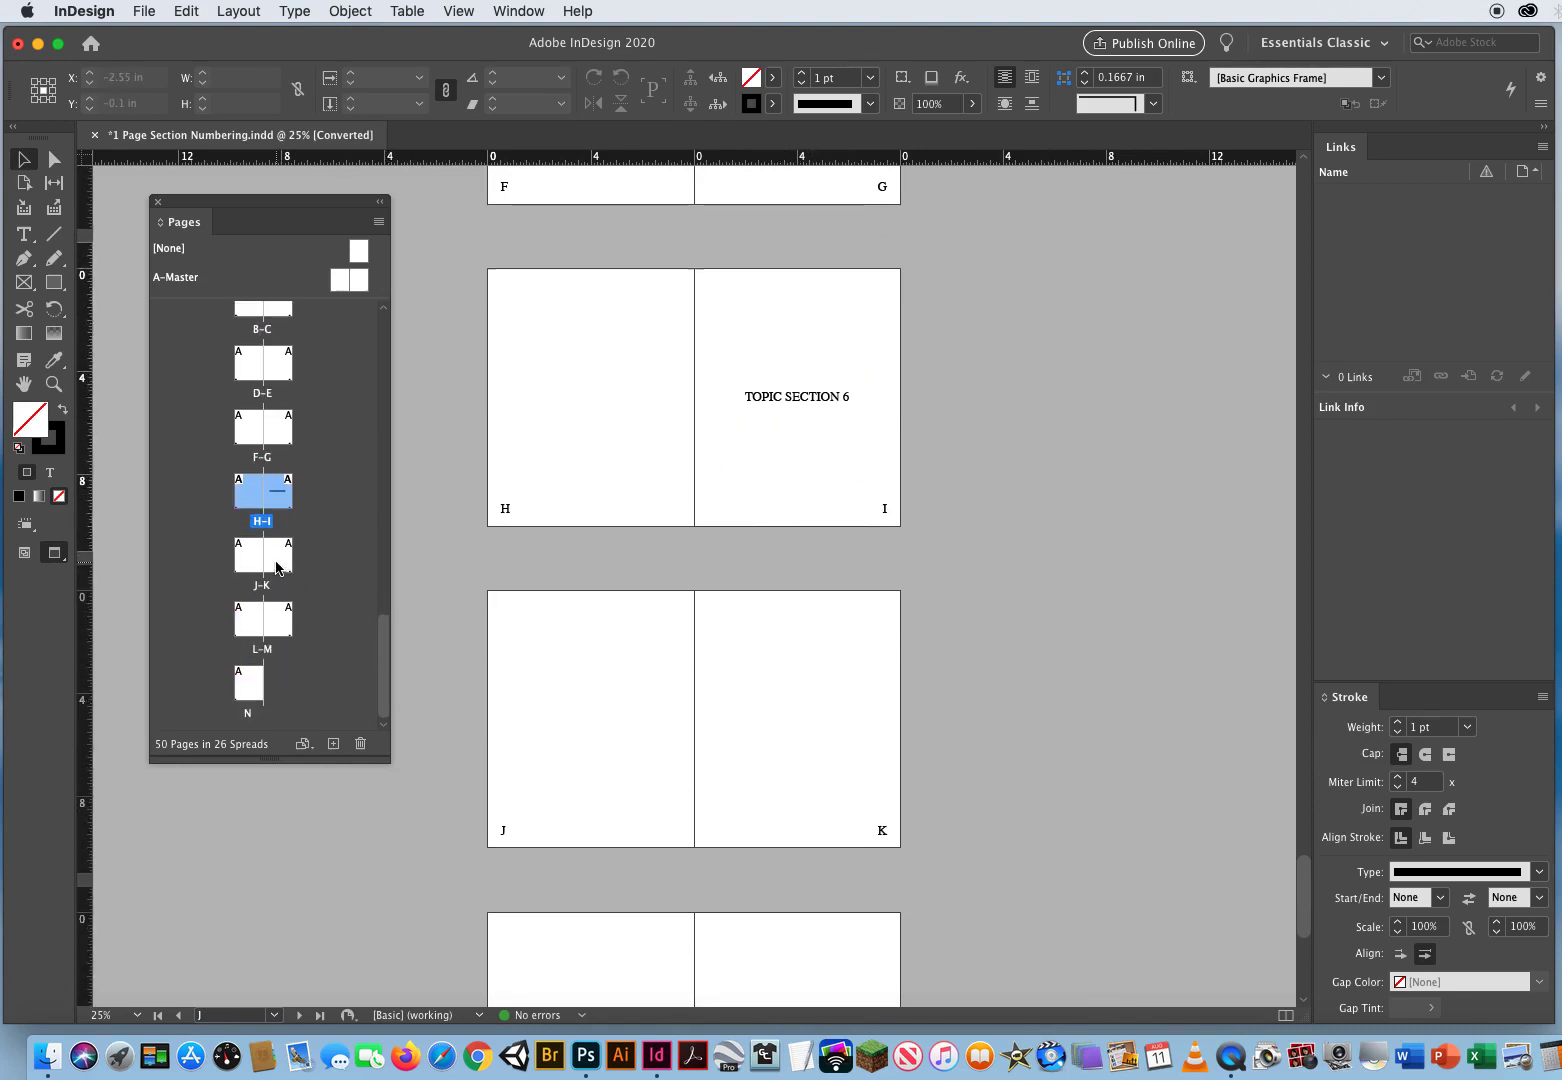
{"action": "left_click", "coordinate": [278, 490]}
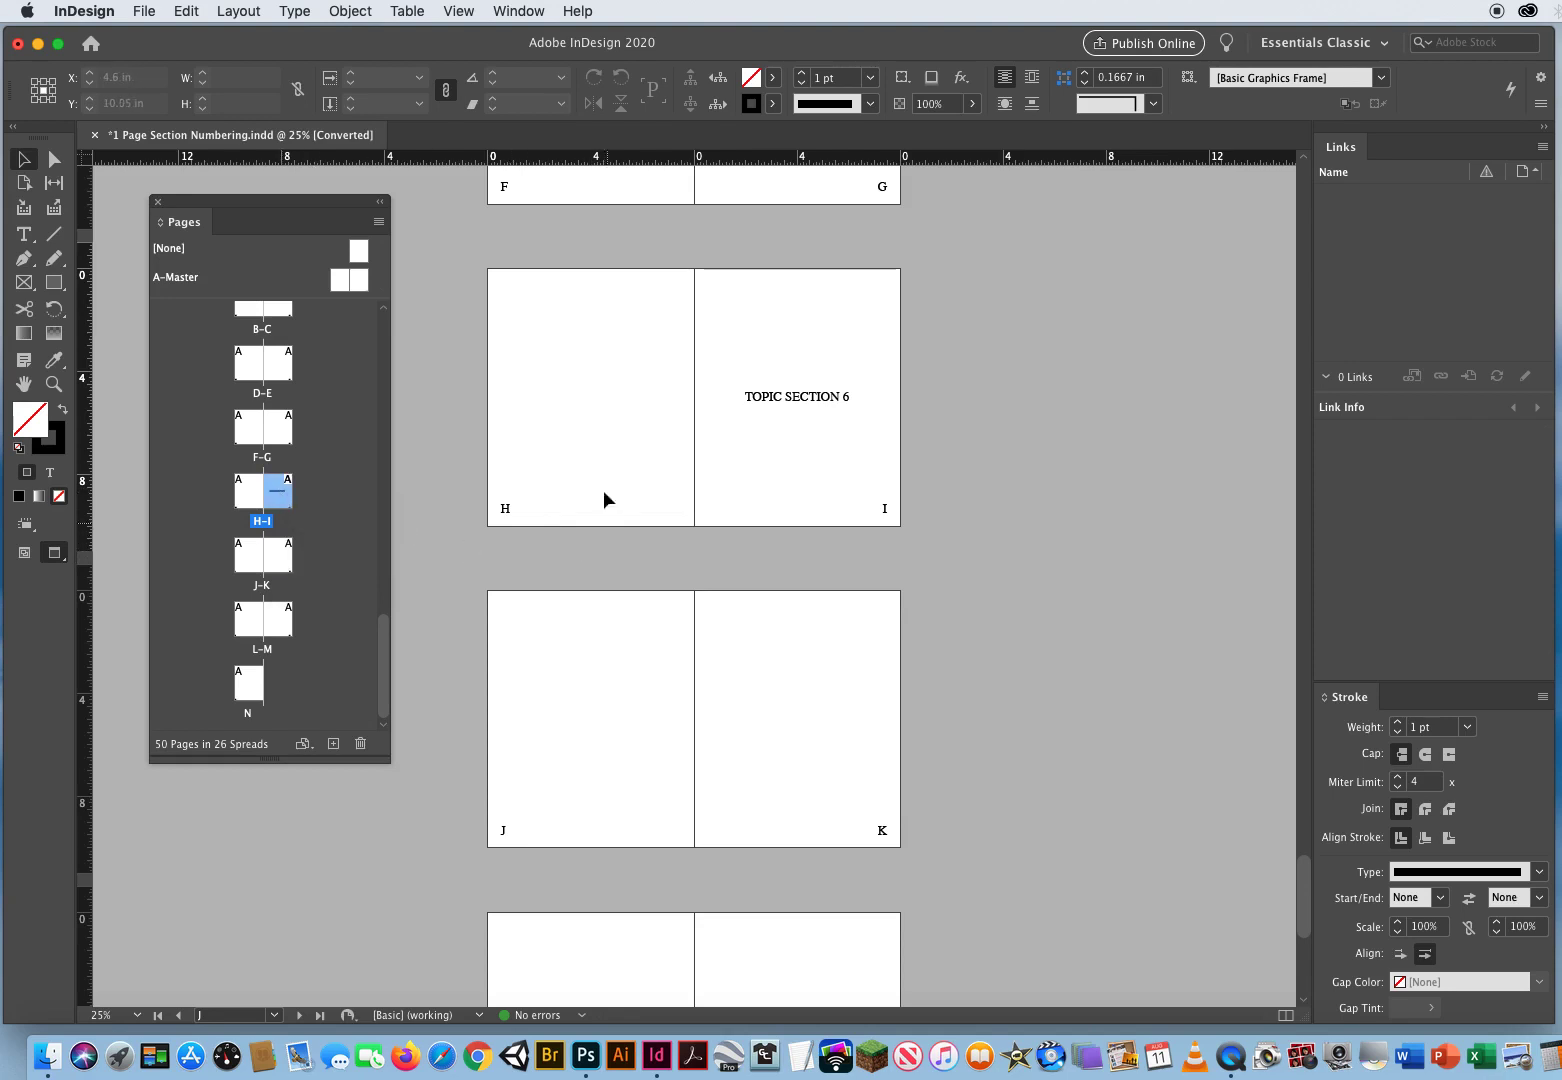
{"action": "left_click", "coordinate": [378, 221]}
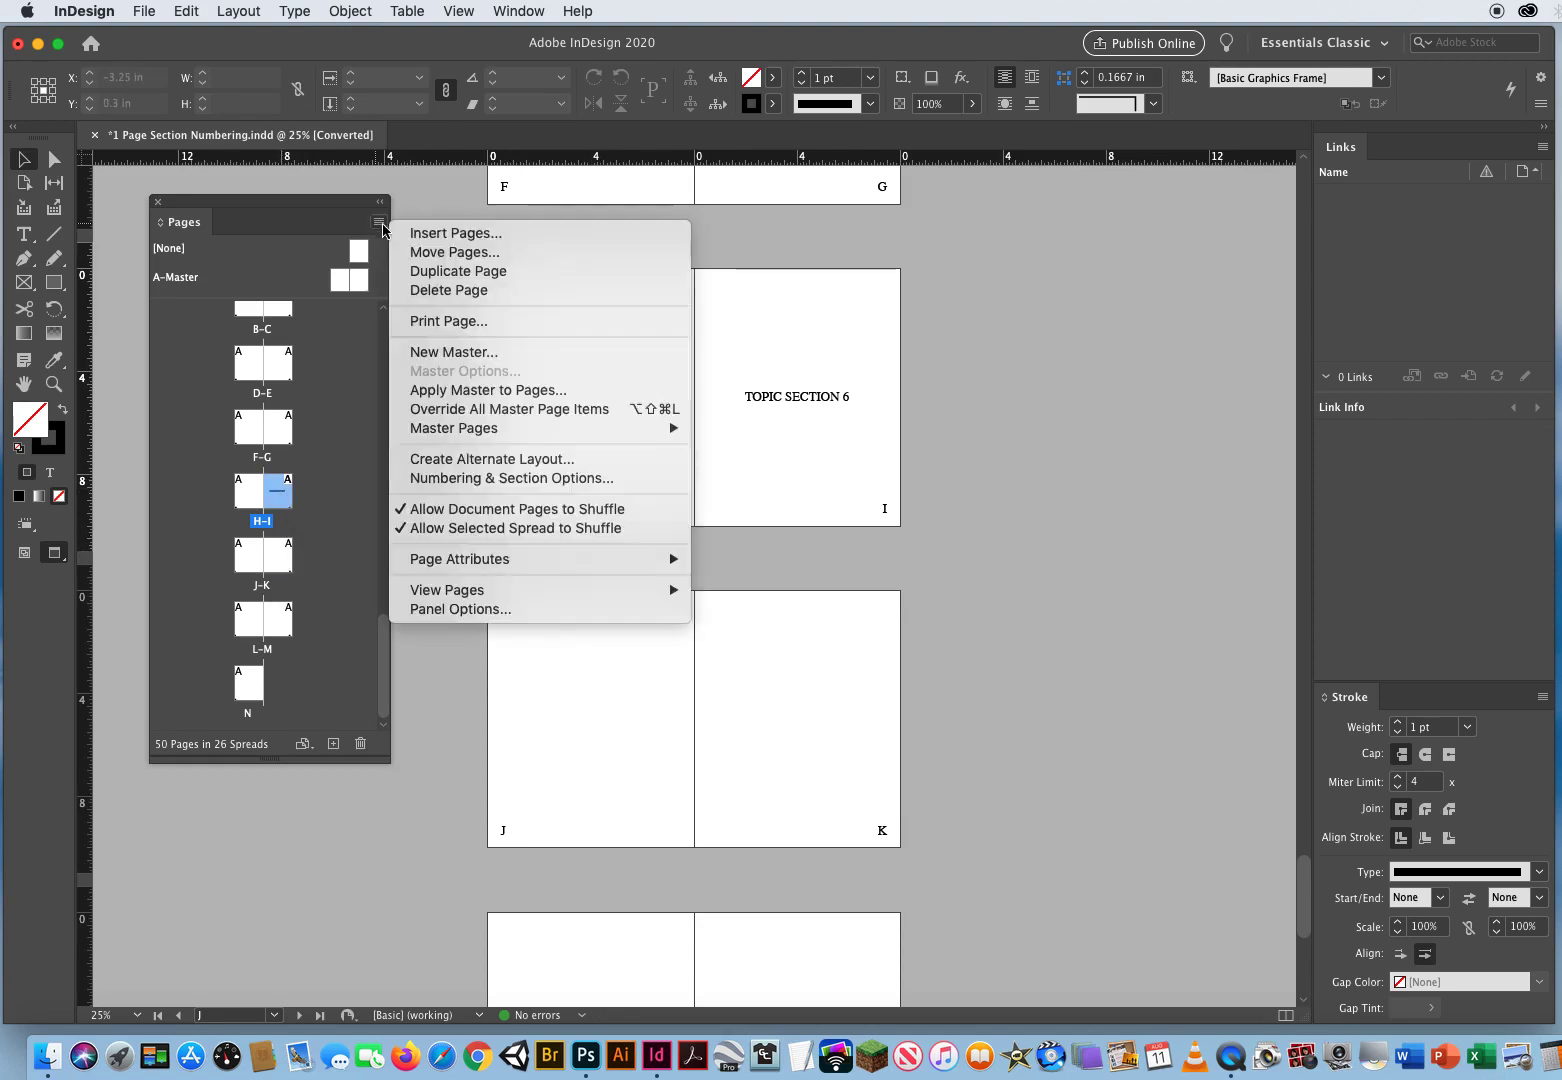
Make page I a new section starting at 1 in lowercase Roman style i, ii, iii
{"action": "left_click", "coordinate": [510, 479]}
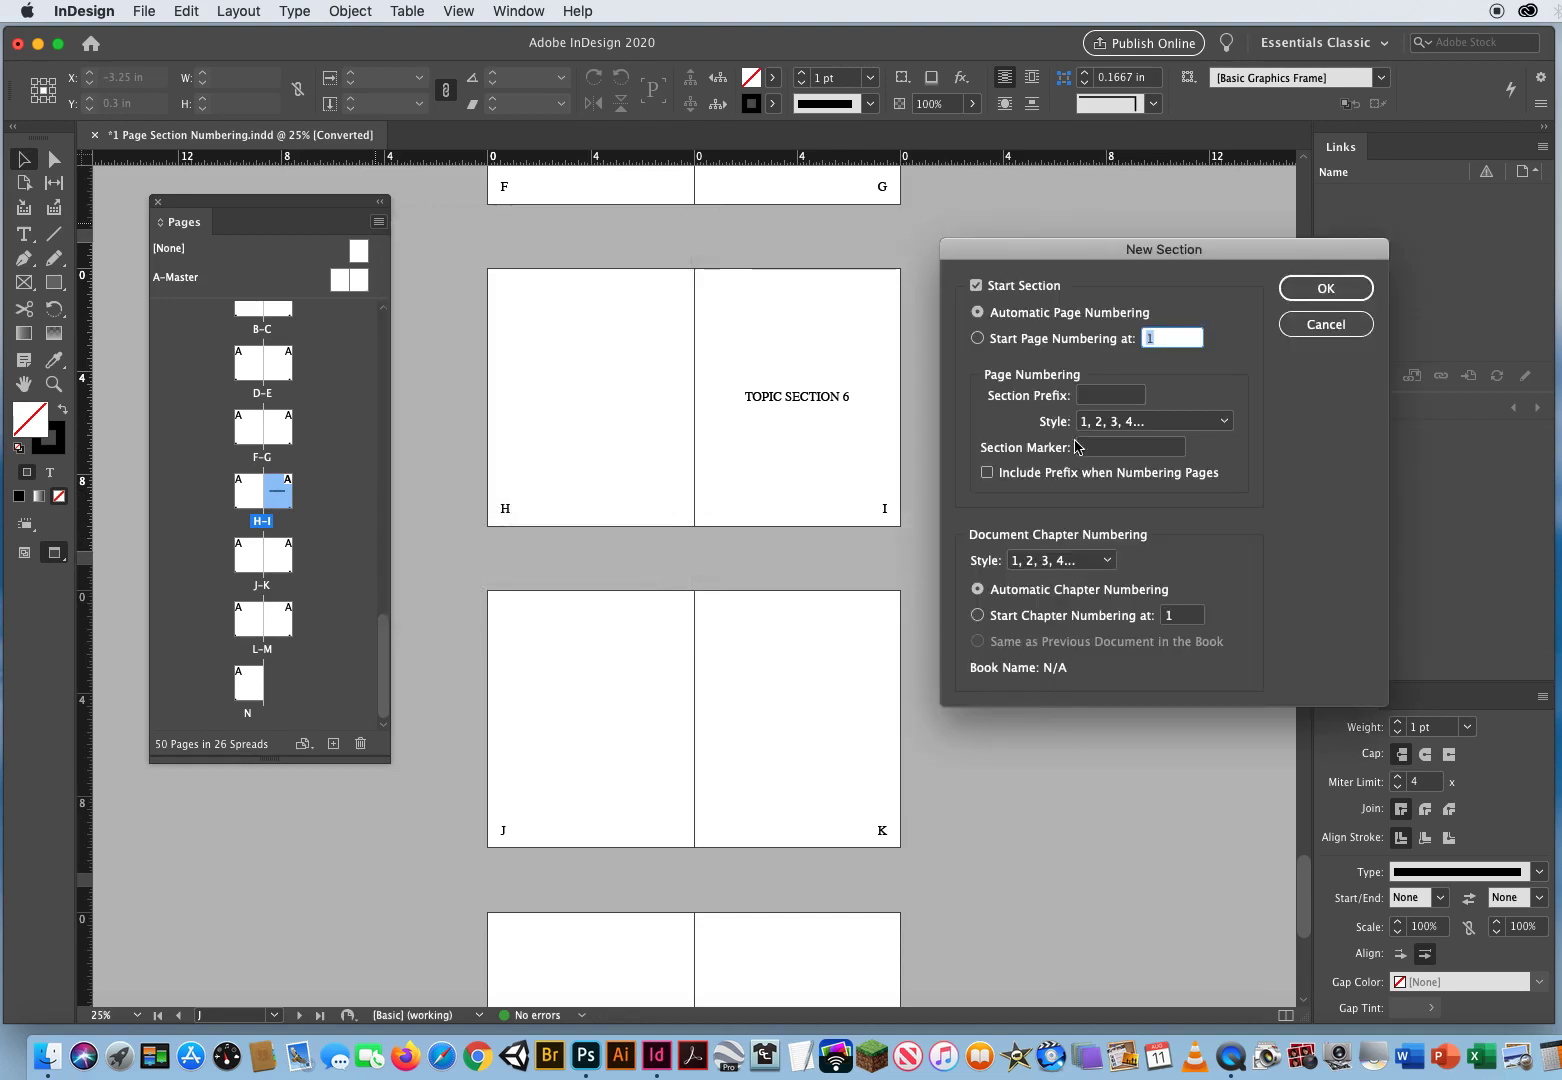
{"action": "left_click", "coordinate": [977, 339]}
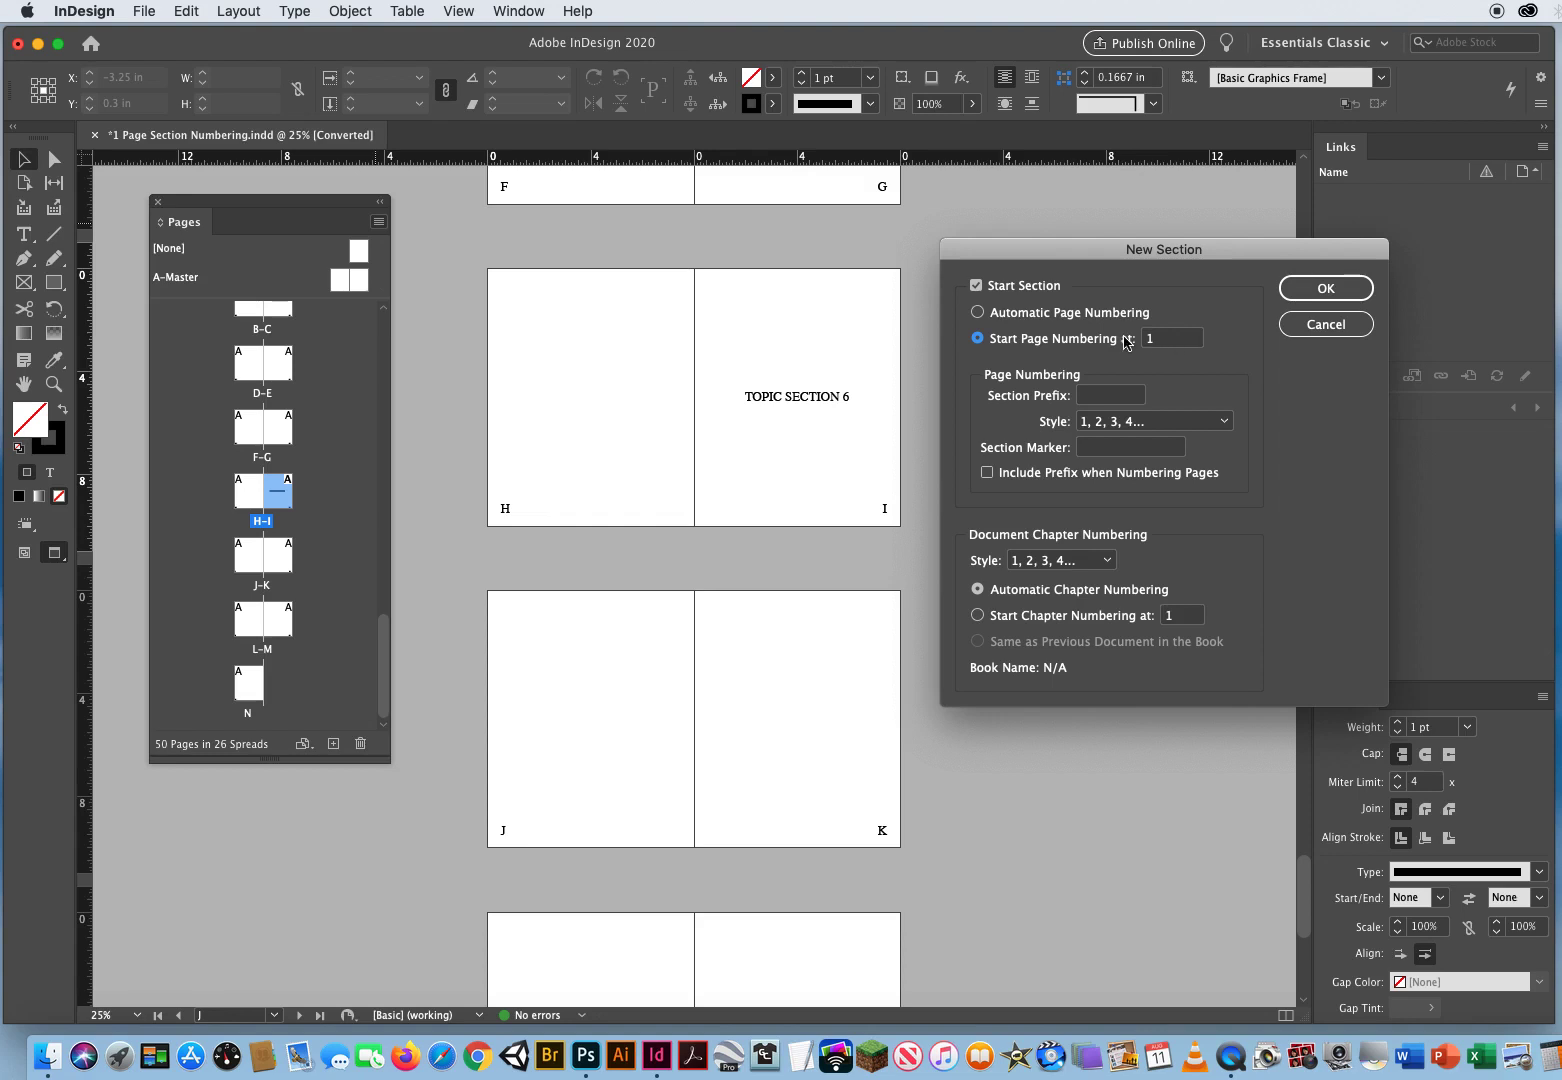
{"action": "left_click", "coordinate": [1195, 421]}
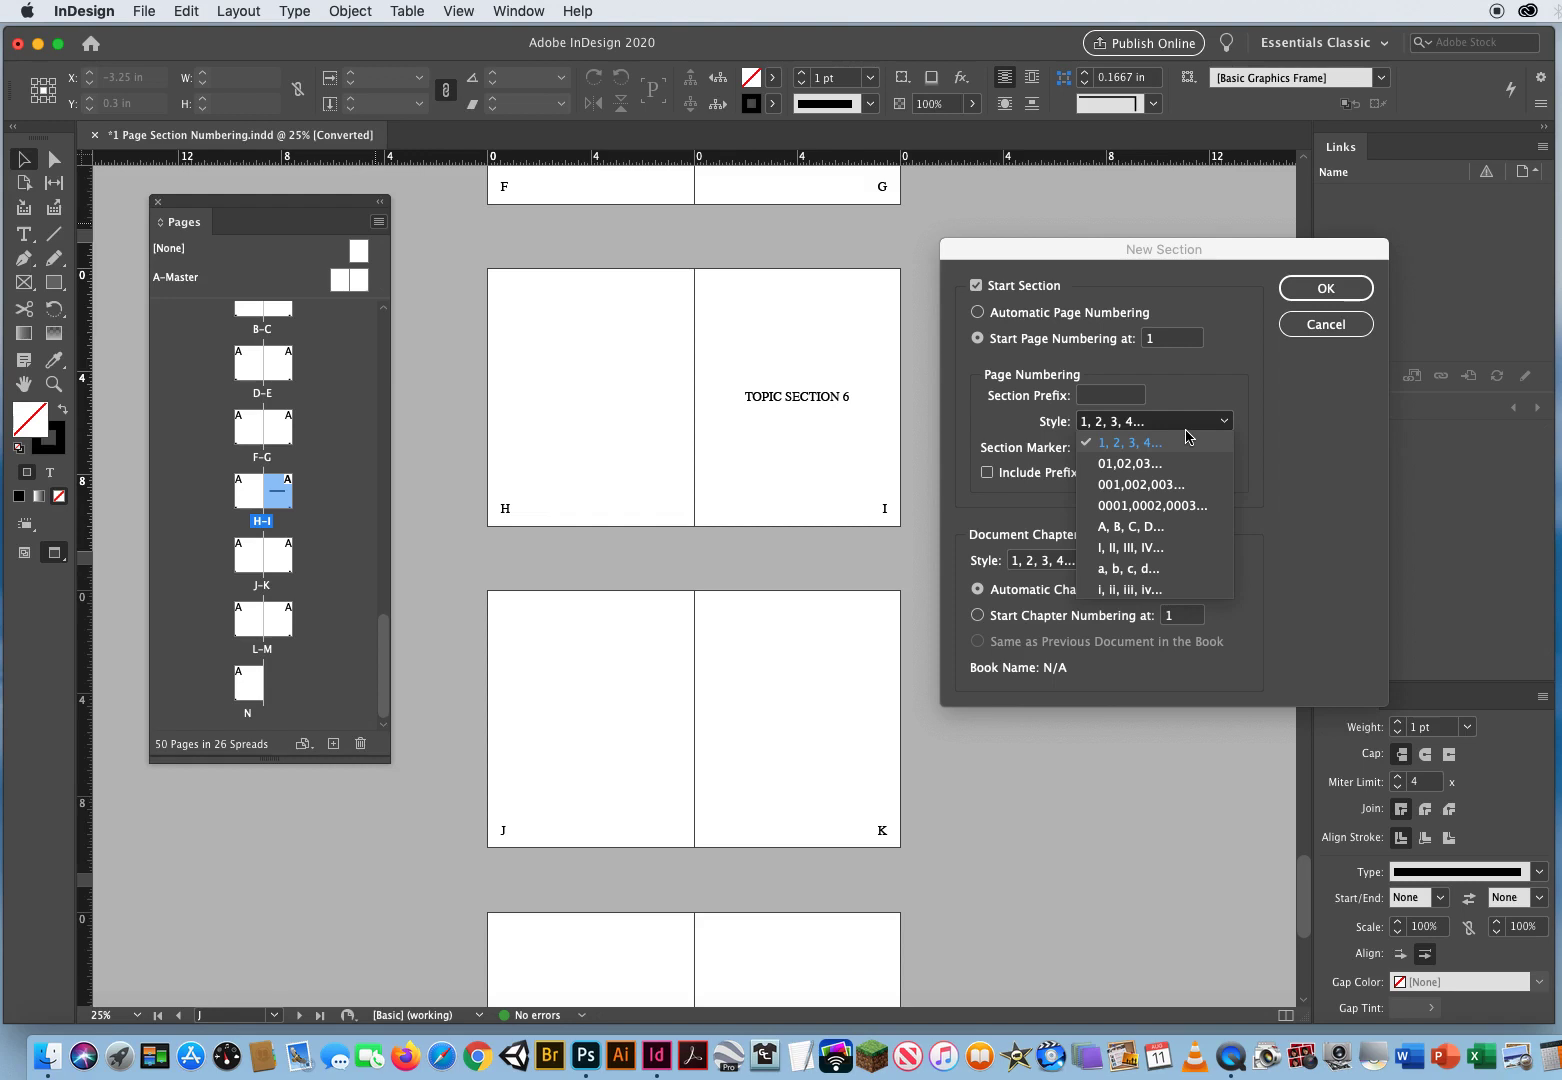
{"action": "left_click", "coordinate": [1127, 592]}
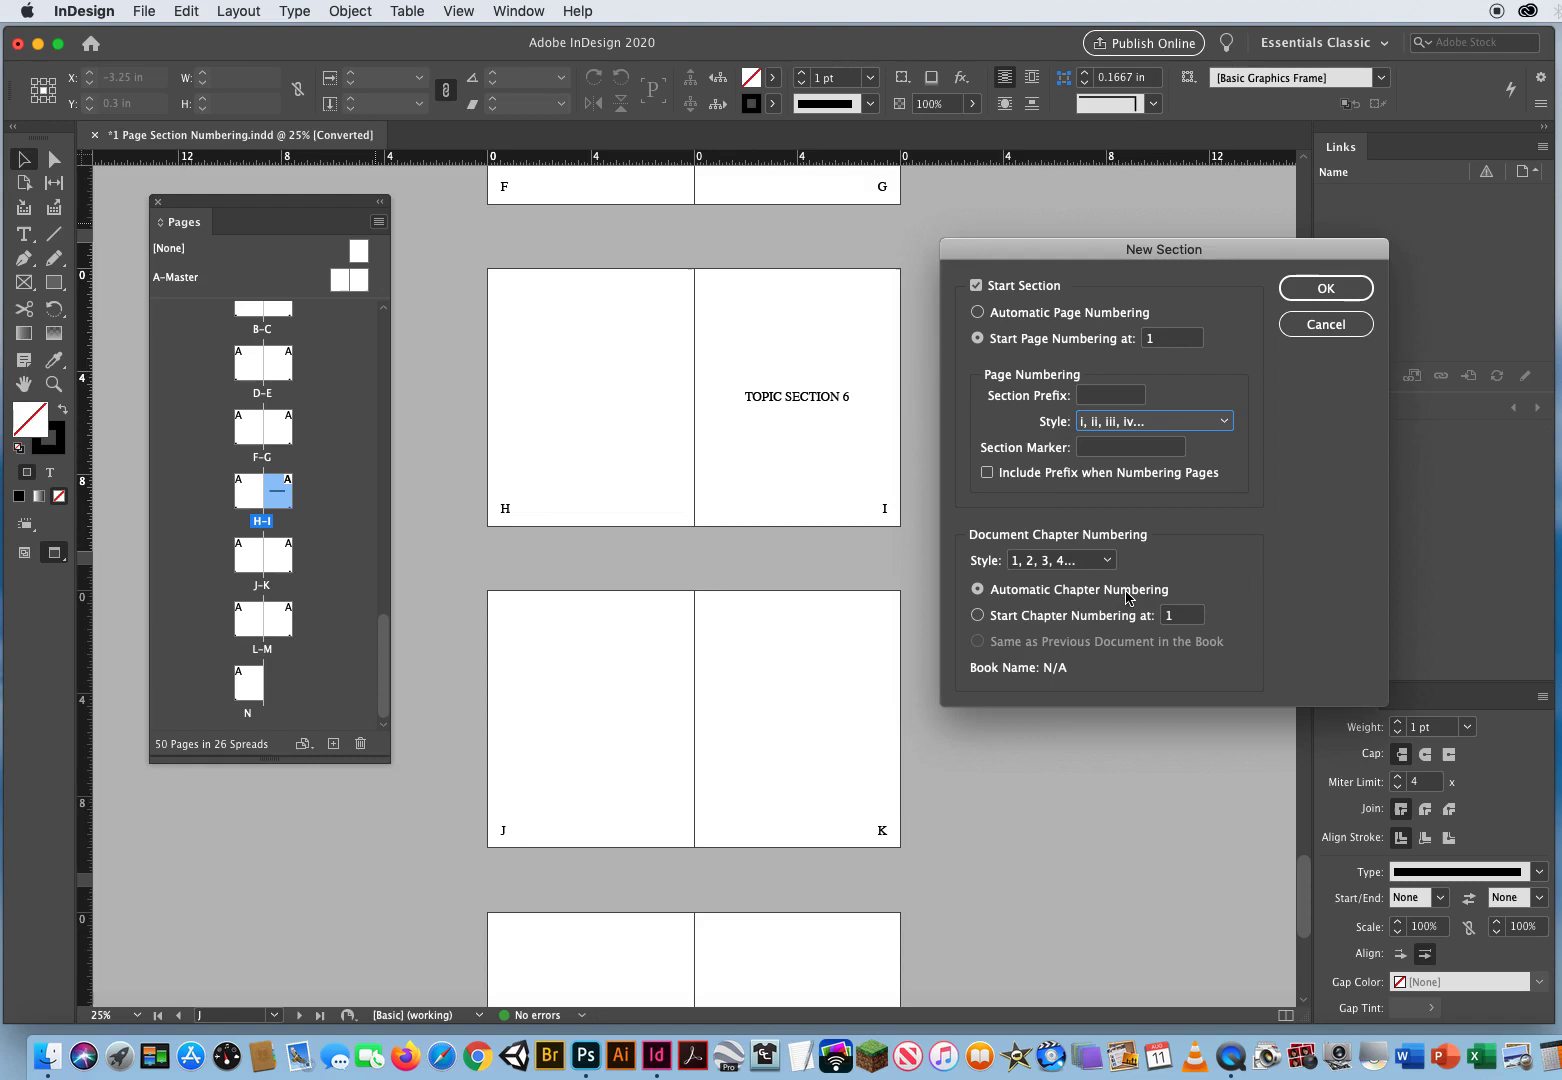
{"action": "left_click", "coordinate": [1326, 289]}
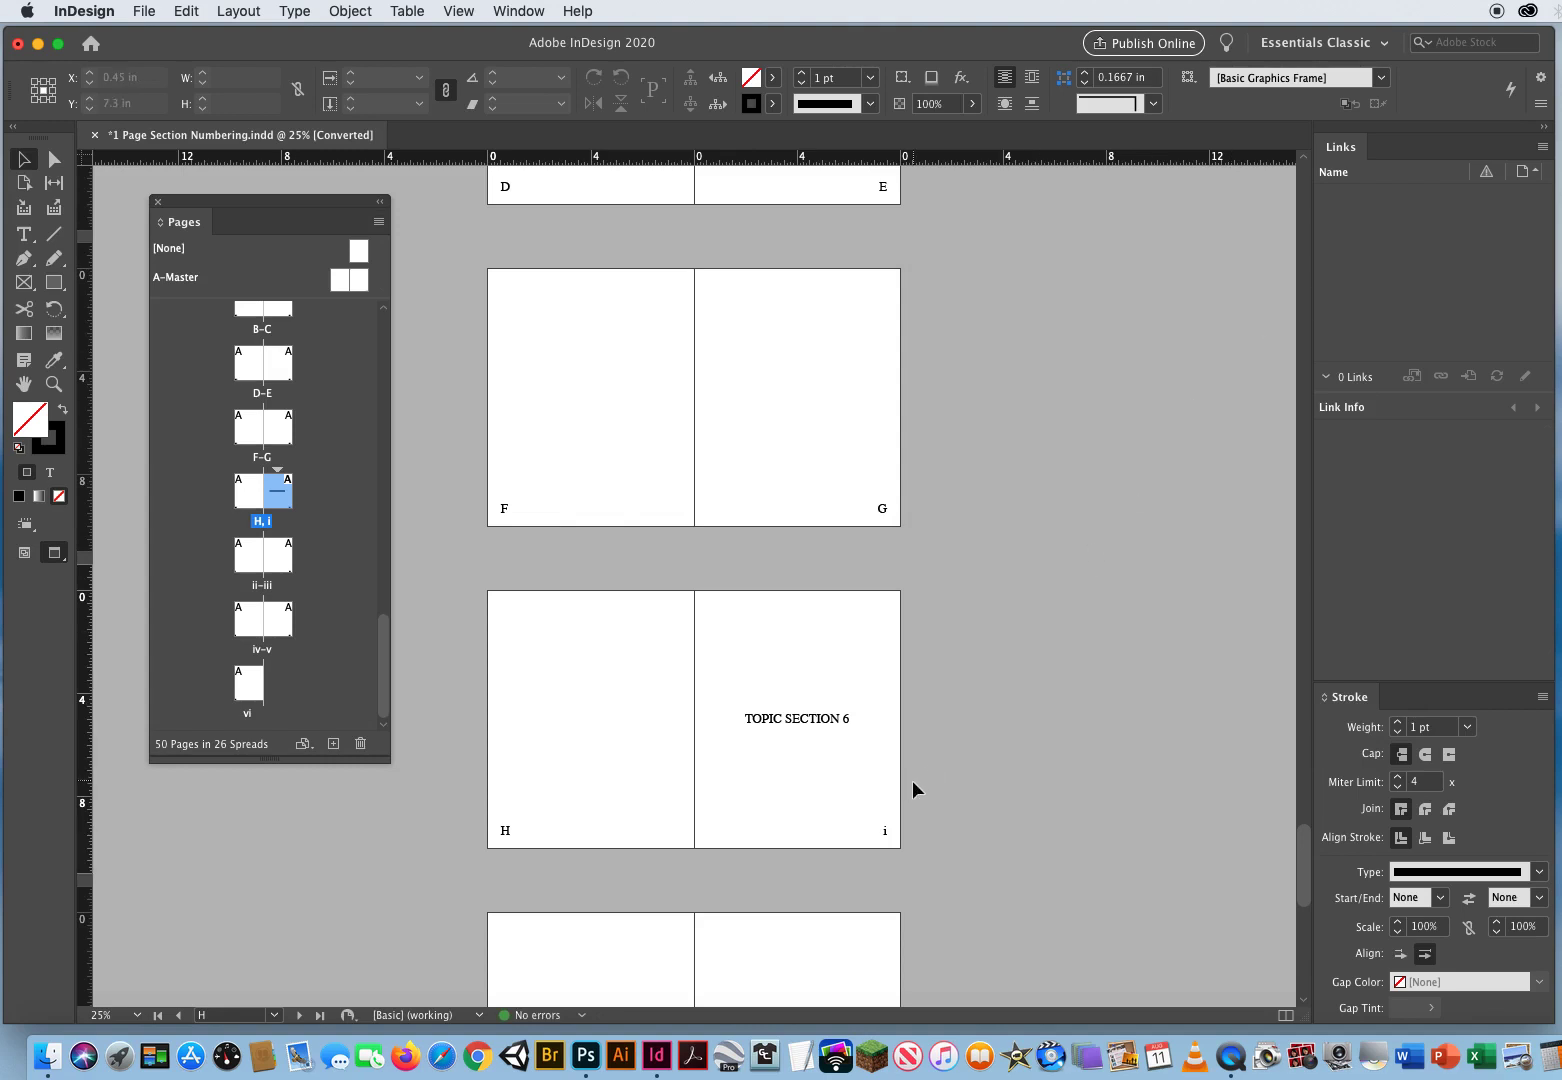
Scroll and pan through the document to review the new page numbers
{"action": "scroll", "coordinate": [907, 631], "scroll_direction": "down", "scroll_amount": 5}
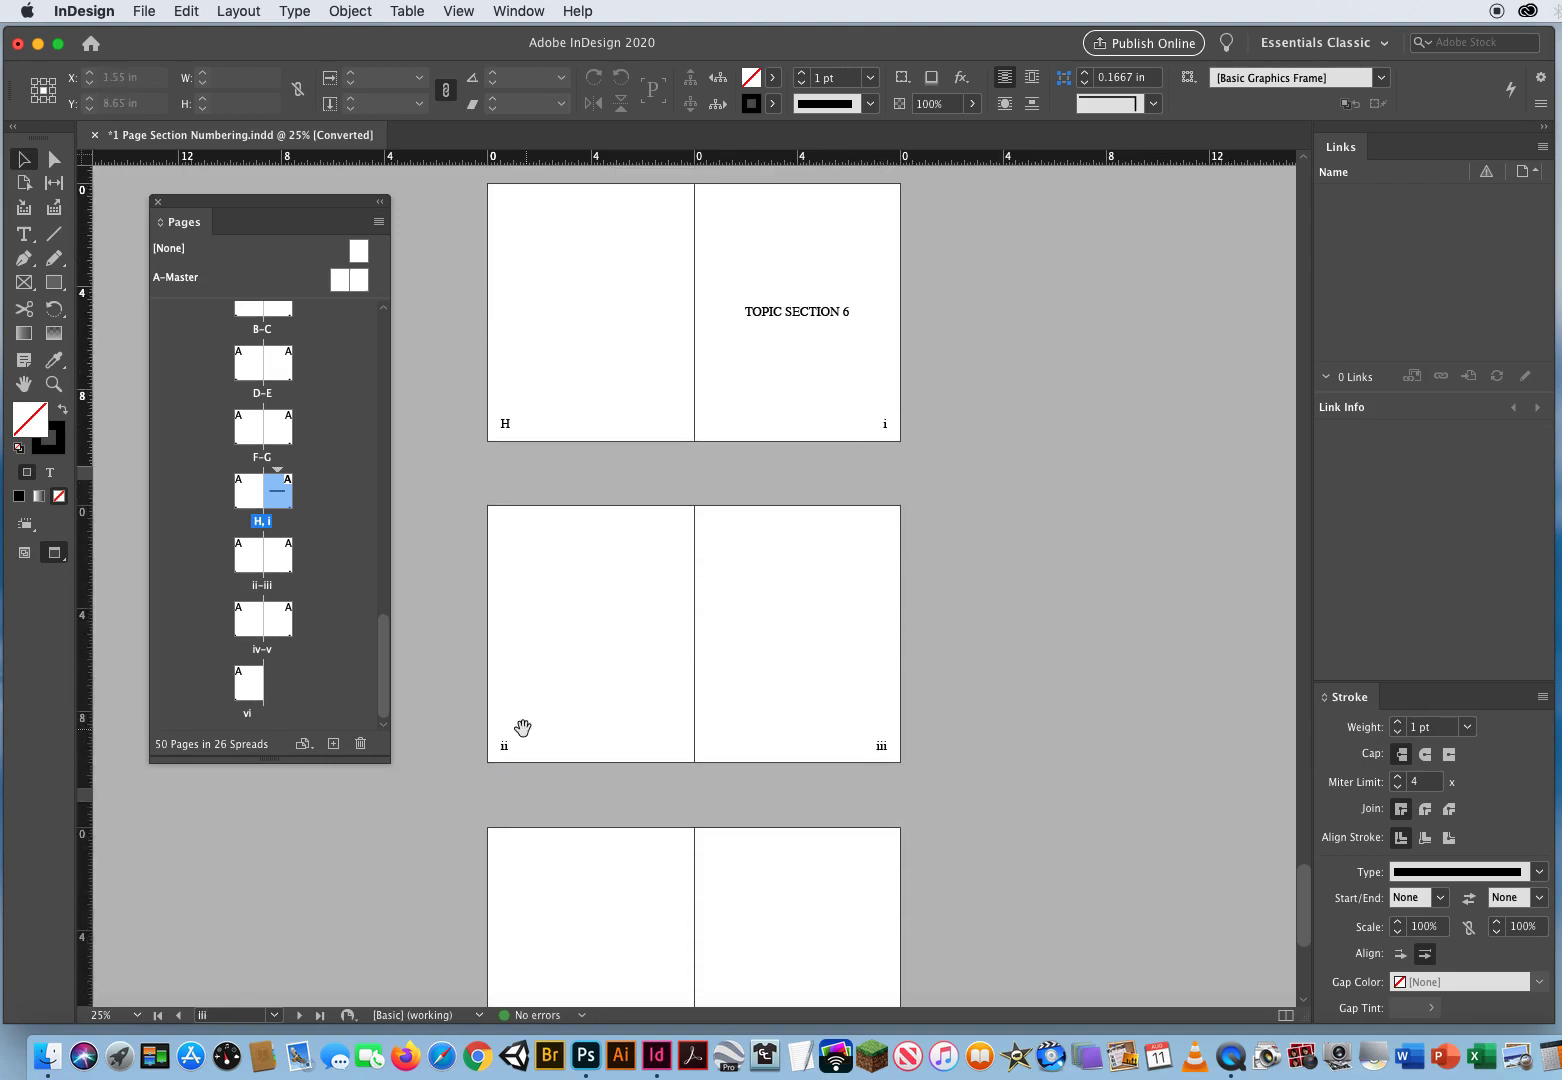
{"action": "left_click_drag", "start_coordinate": [816, 798], "coordinate": [798, 336]}
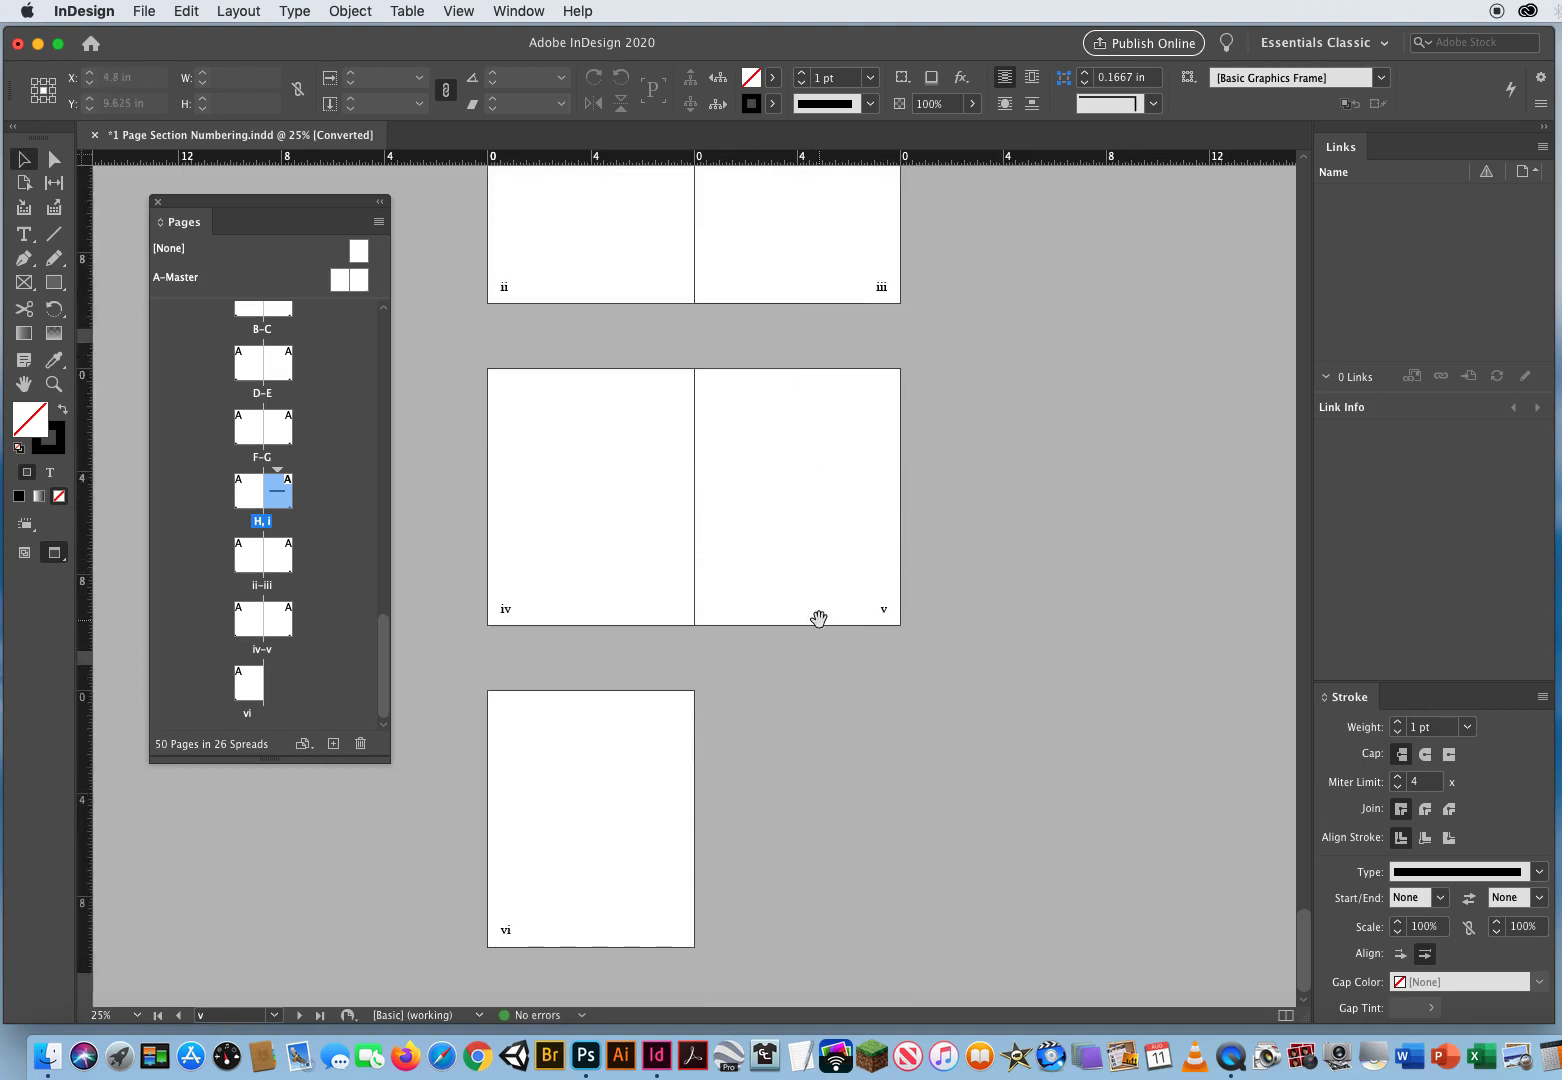
{"action": "left_click_drag", "start_coordinate": [1001, 352], "coordinate": [1011, 773]}
{"action": "left_click_drag", "start_coordinate": [991, 263], "coordinate": [988, 802]}
{"action": "scroll", "coordinate": [988, 802], "scroll_direction": "up", "scroll_amount": 6}
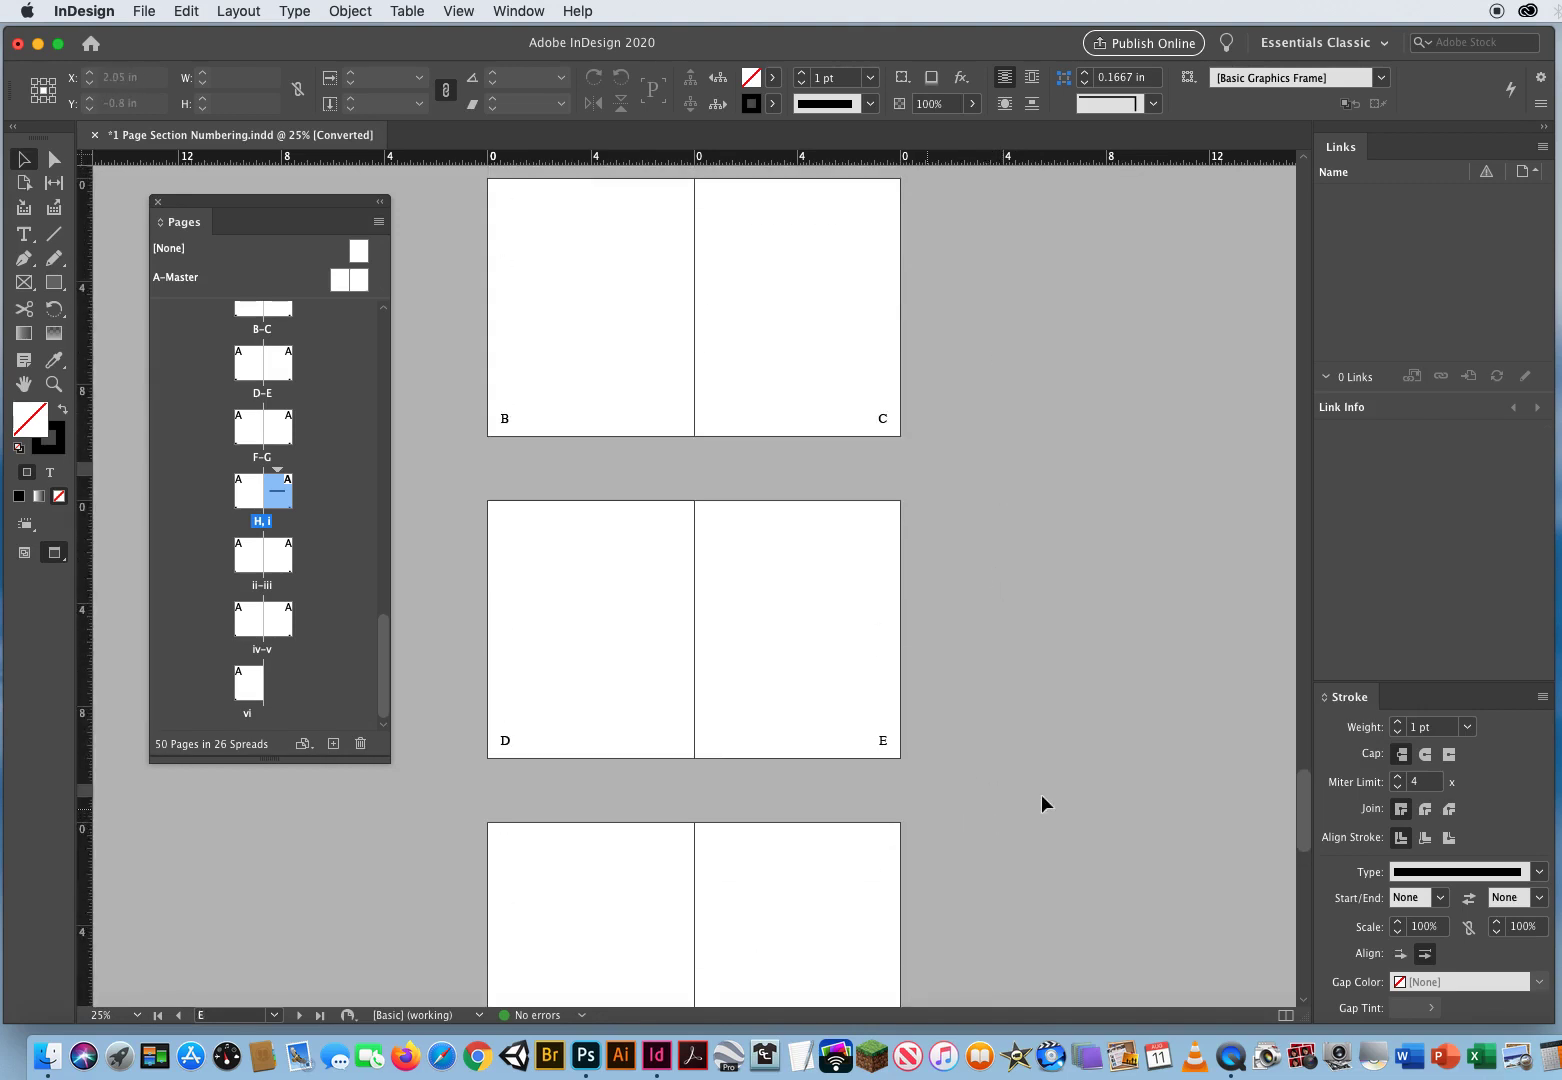
{"action": "left_click_drag", "start_coordinate": [1304, 795], "coordinate": [1280, 140]}
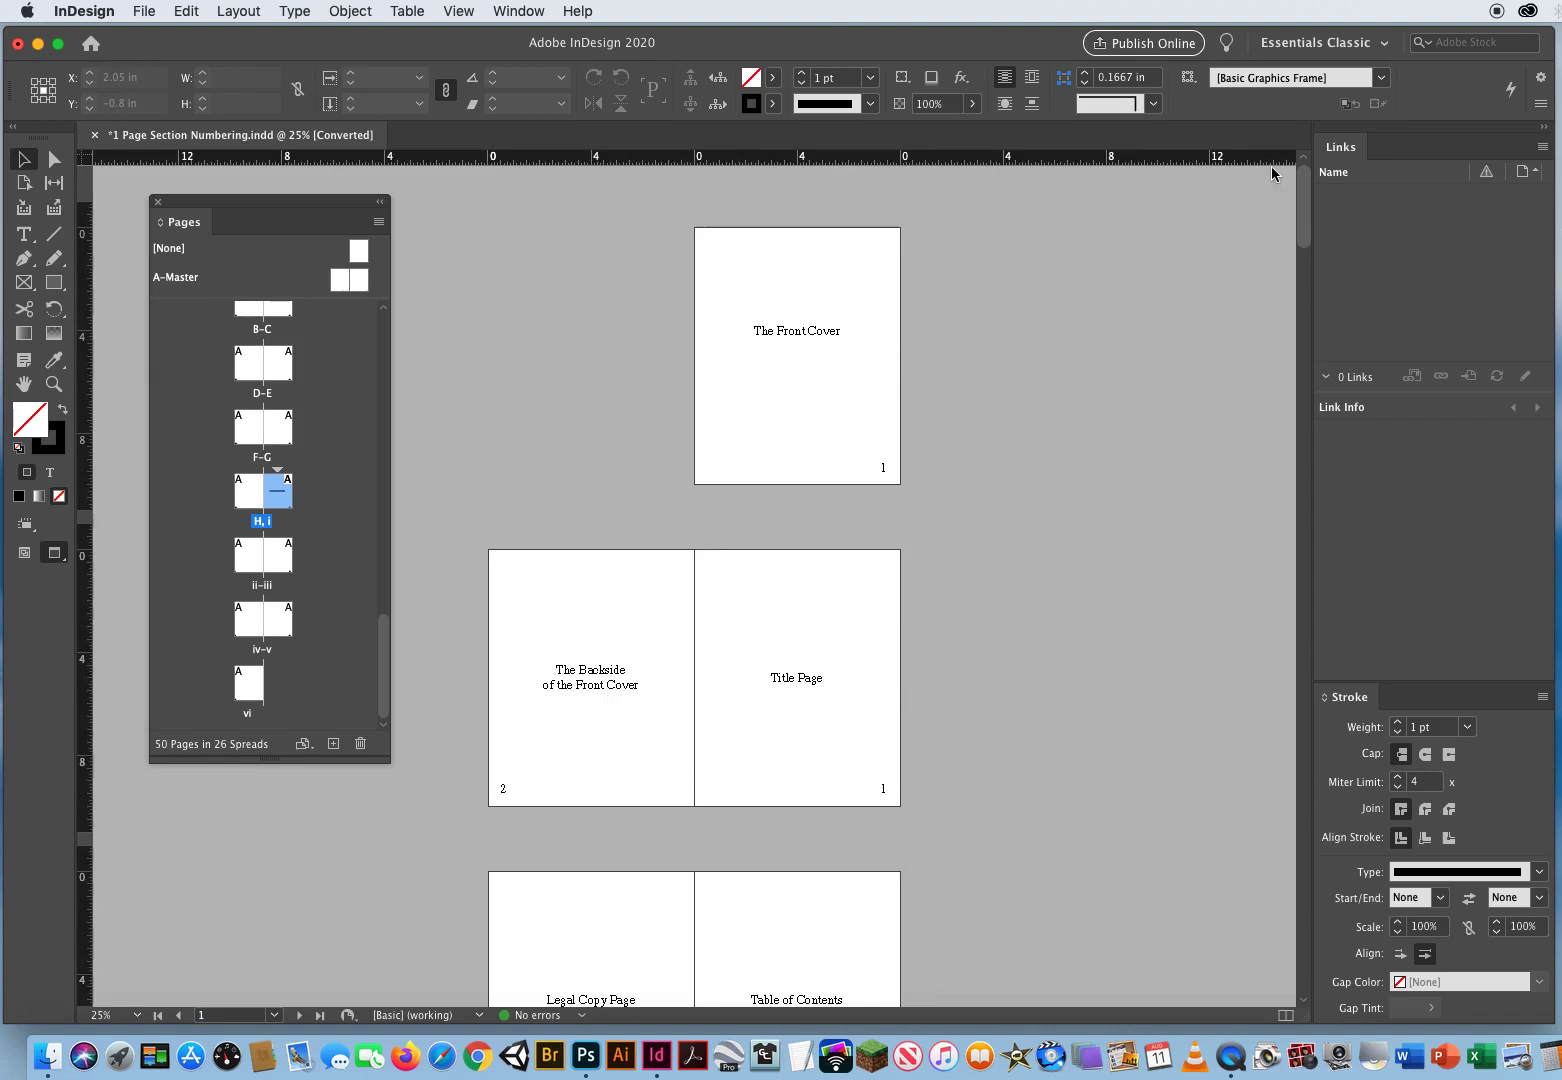
{"action": "scroll", "coordinate": [1262, 240], "scroll_direction": "down", "scroll_amount": 8}
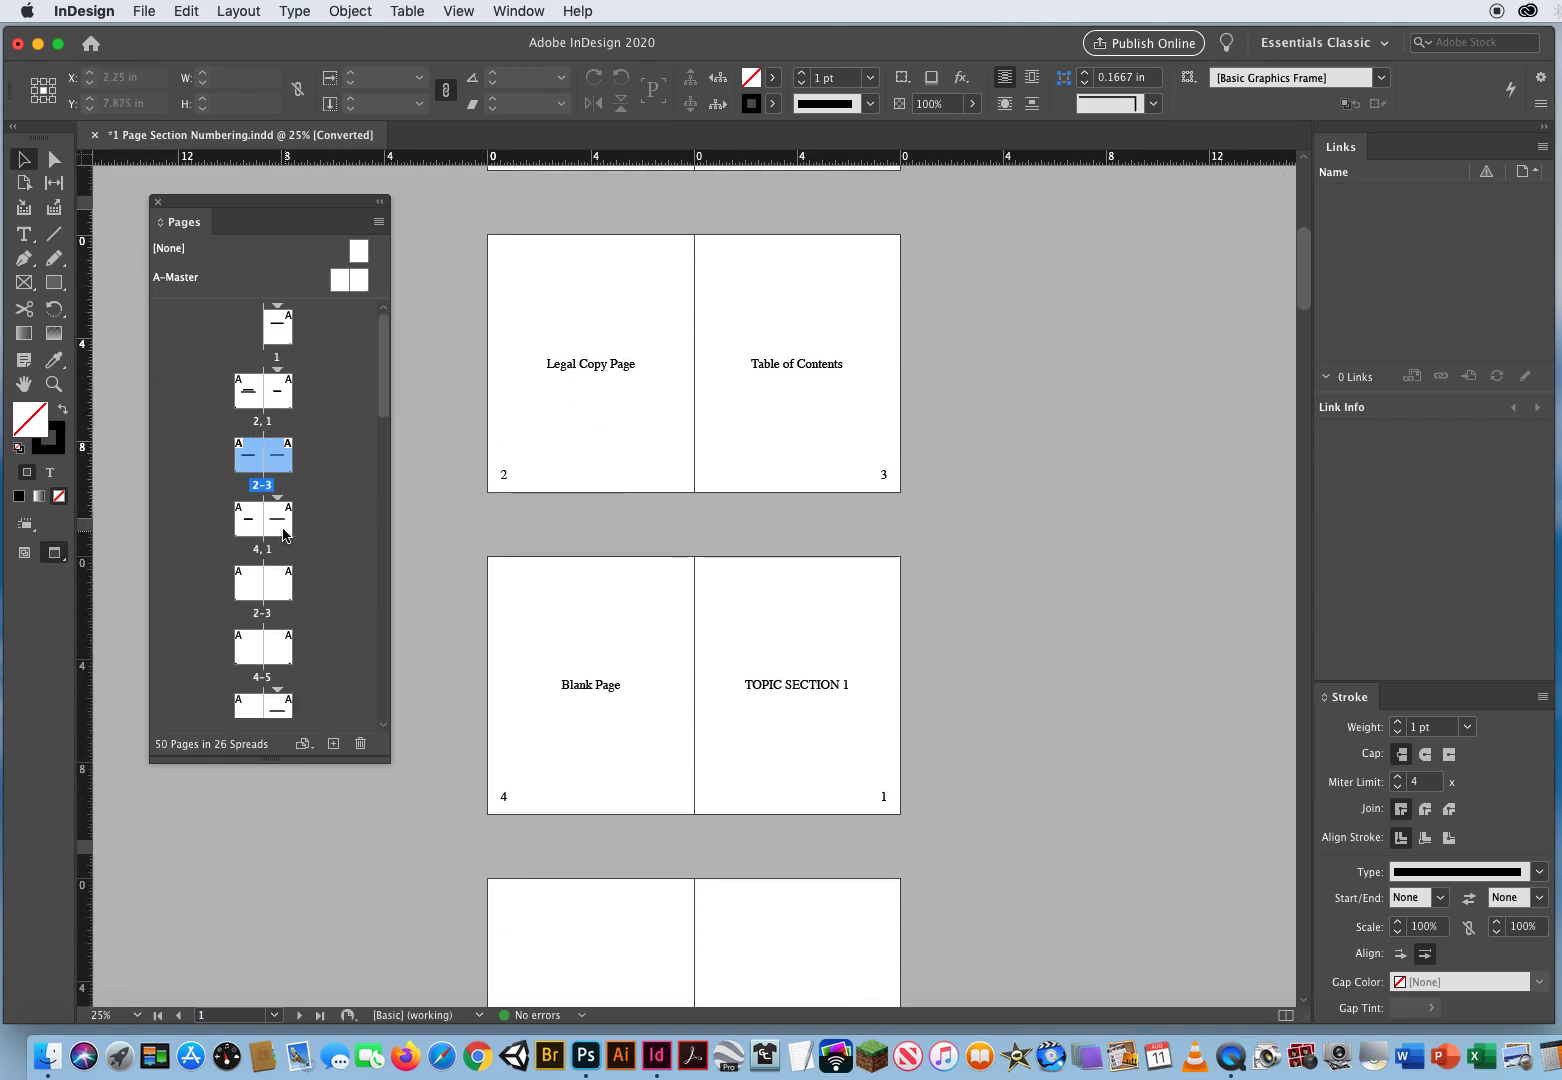
Select only the TOPIC SECTION 1 page on spread 4, 1 and open the Pages panel menu
{"action": "left_click", "coordinate": [276, 530]}
{"action": "left_click", "coordinate": [280, 458]}
{"action": "left_click", "coordinate": [783, 742]}
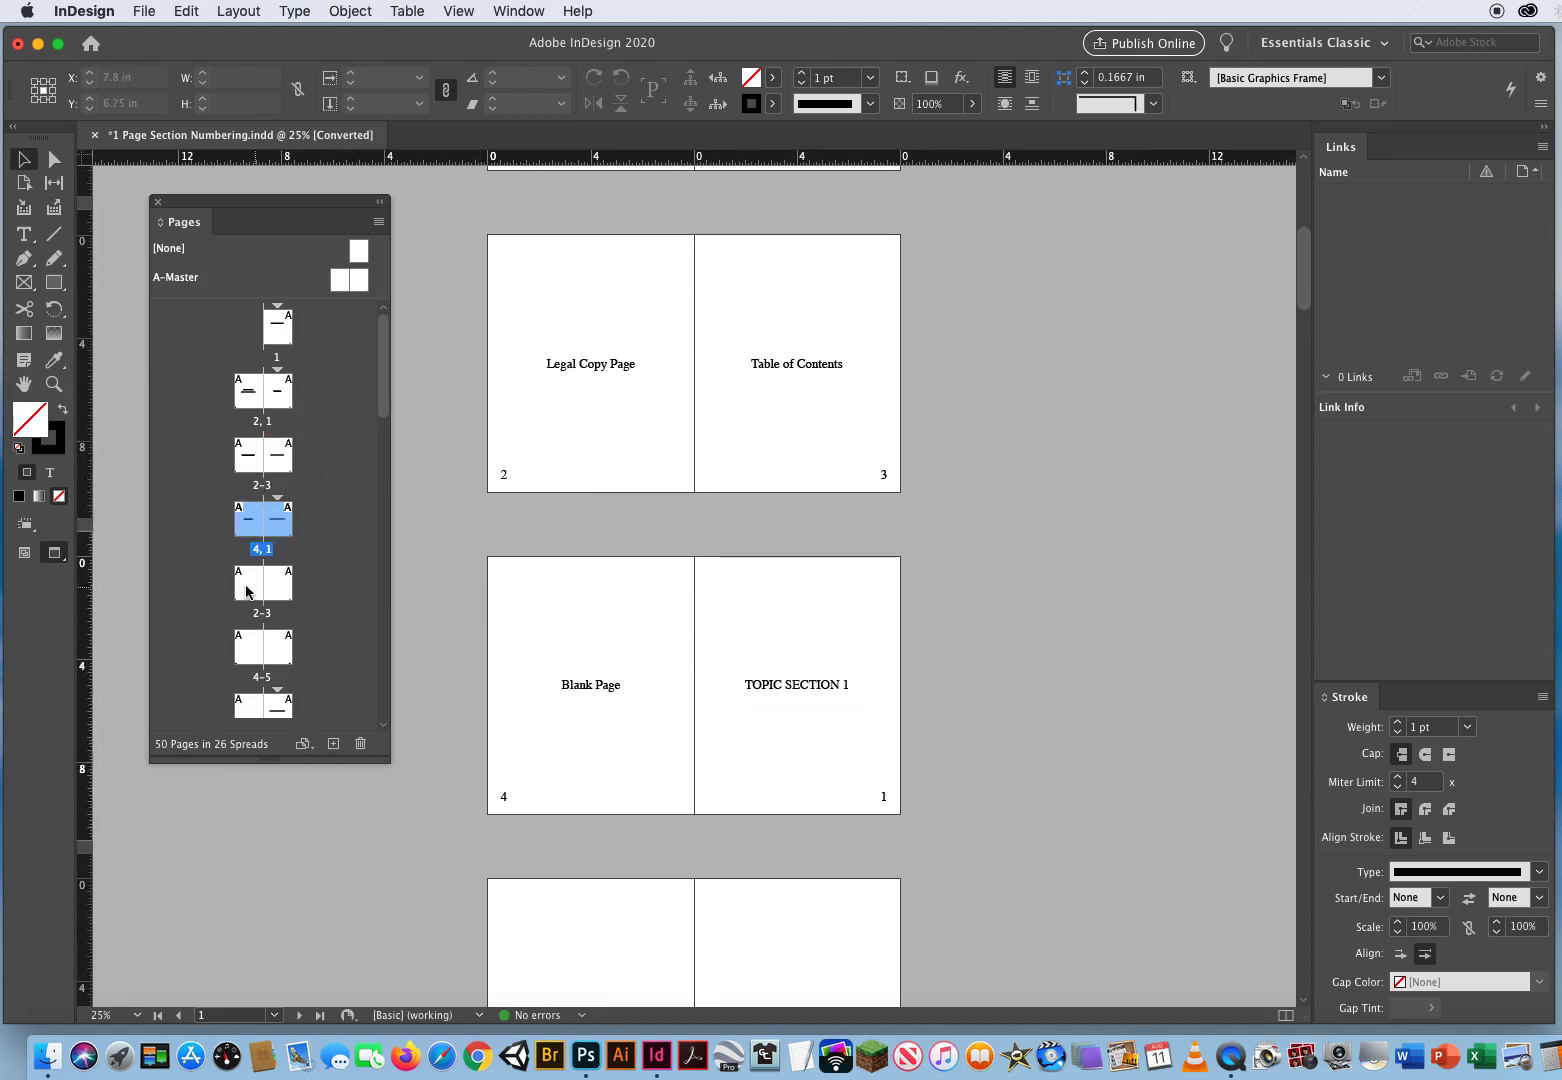
{"action": "left_click", "coordinate": [279, 518]}
{"action": "left_click", "coordinate": [755, 700]}
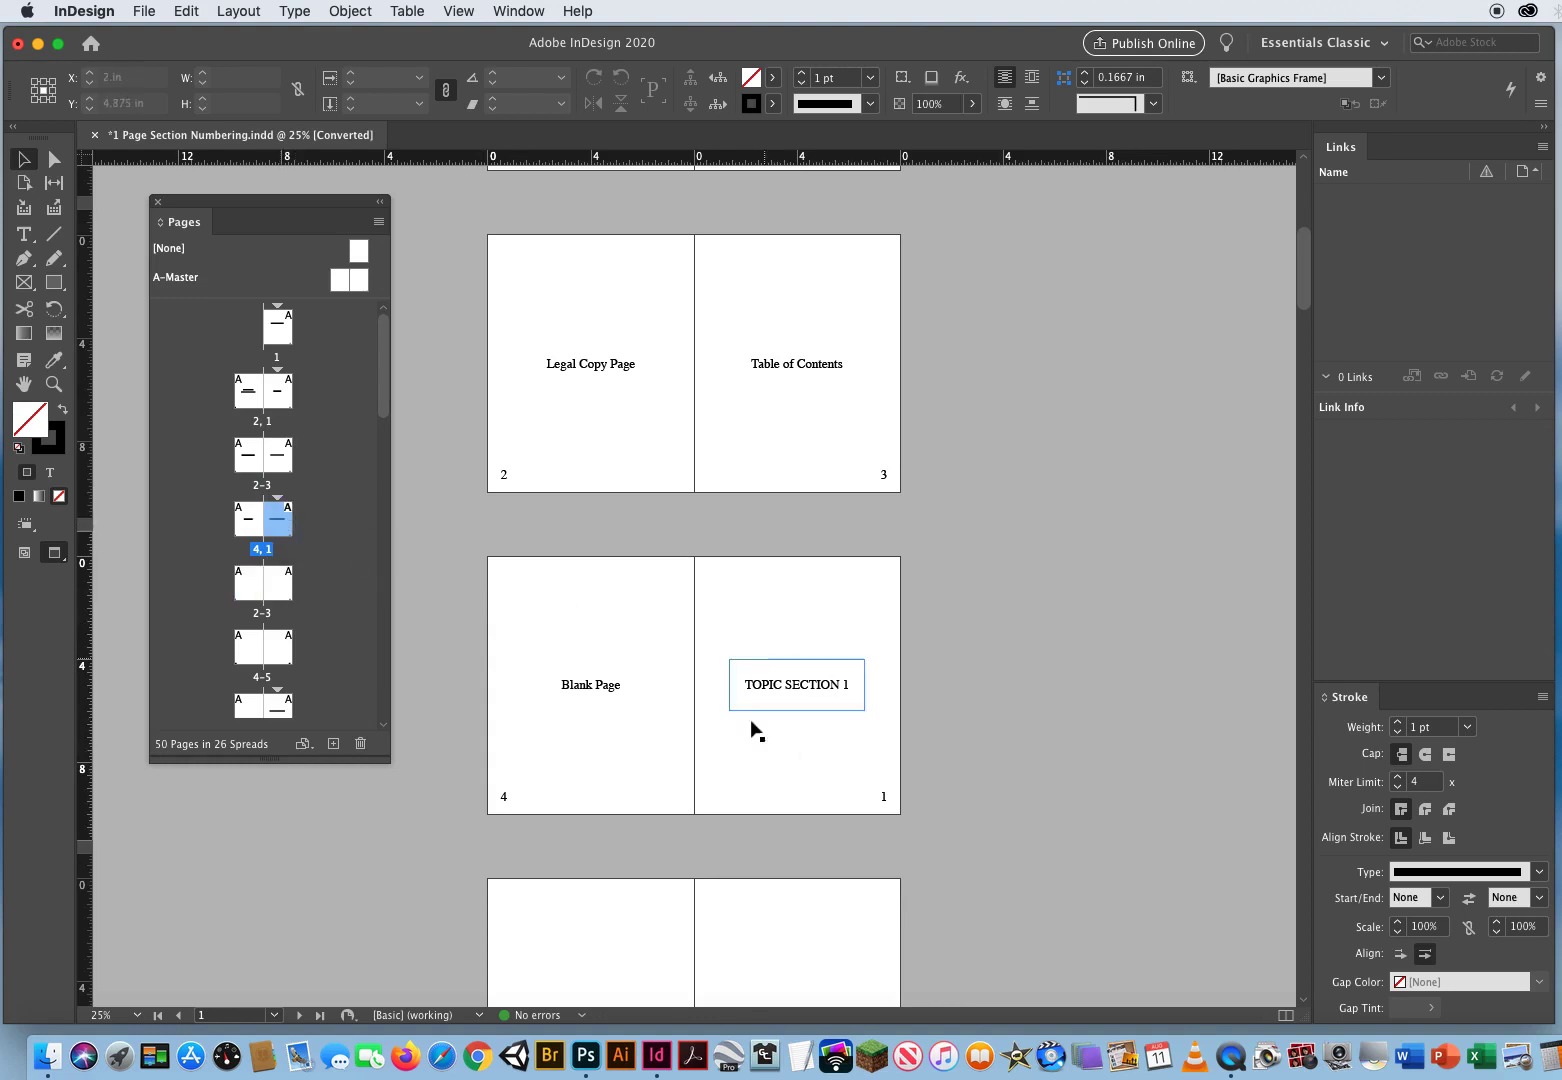
{"action": "left_click", "coordinate": [751, 721]}
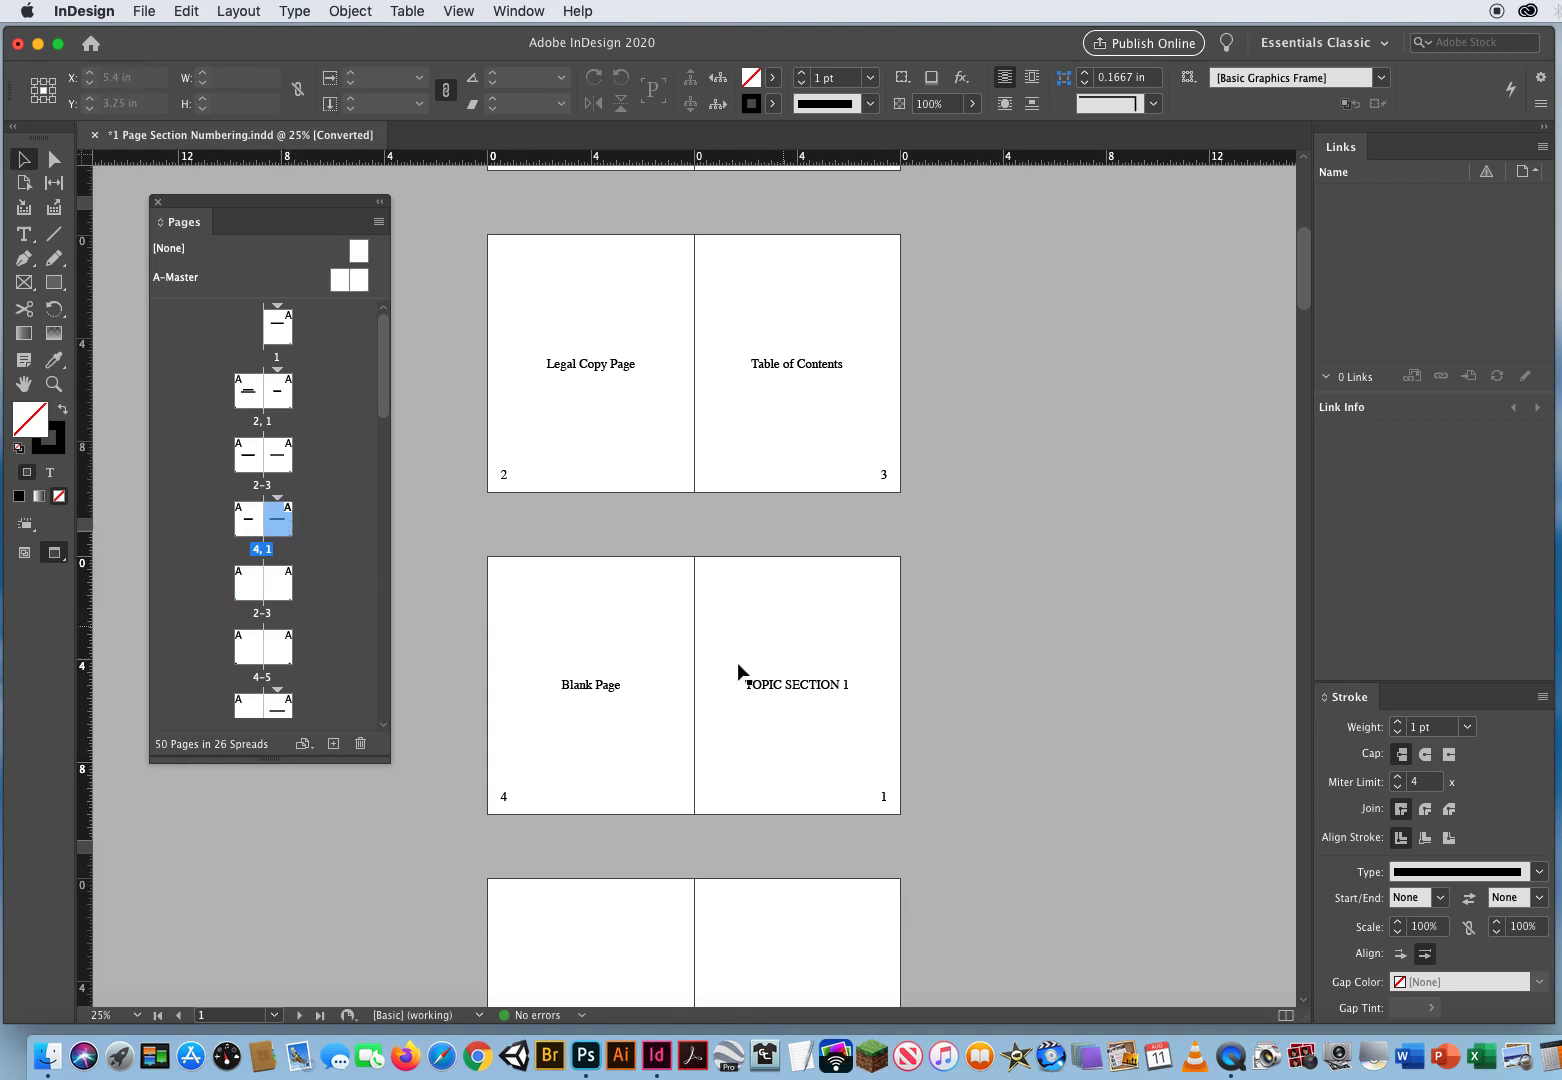
{"action": "left_click", "coordinate": [378, 221]}
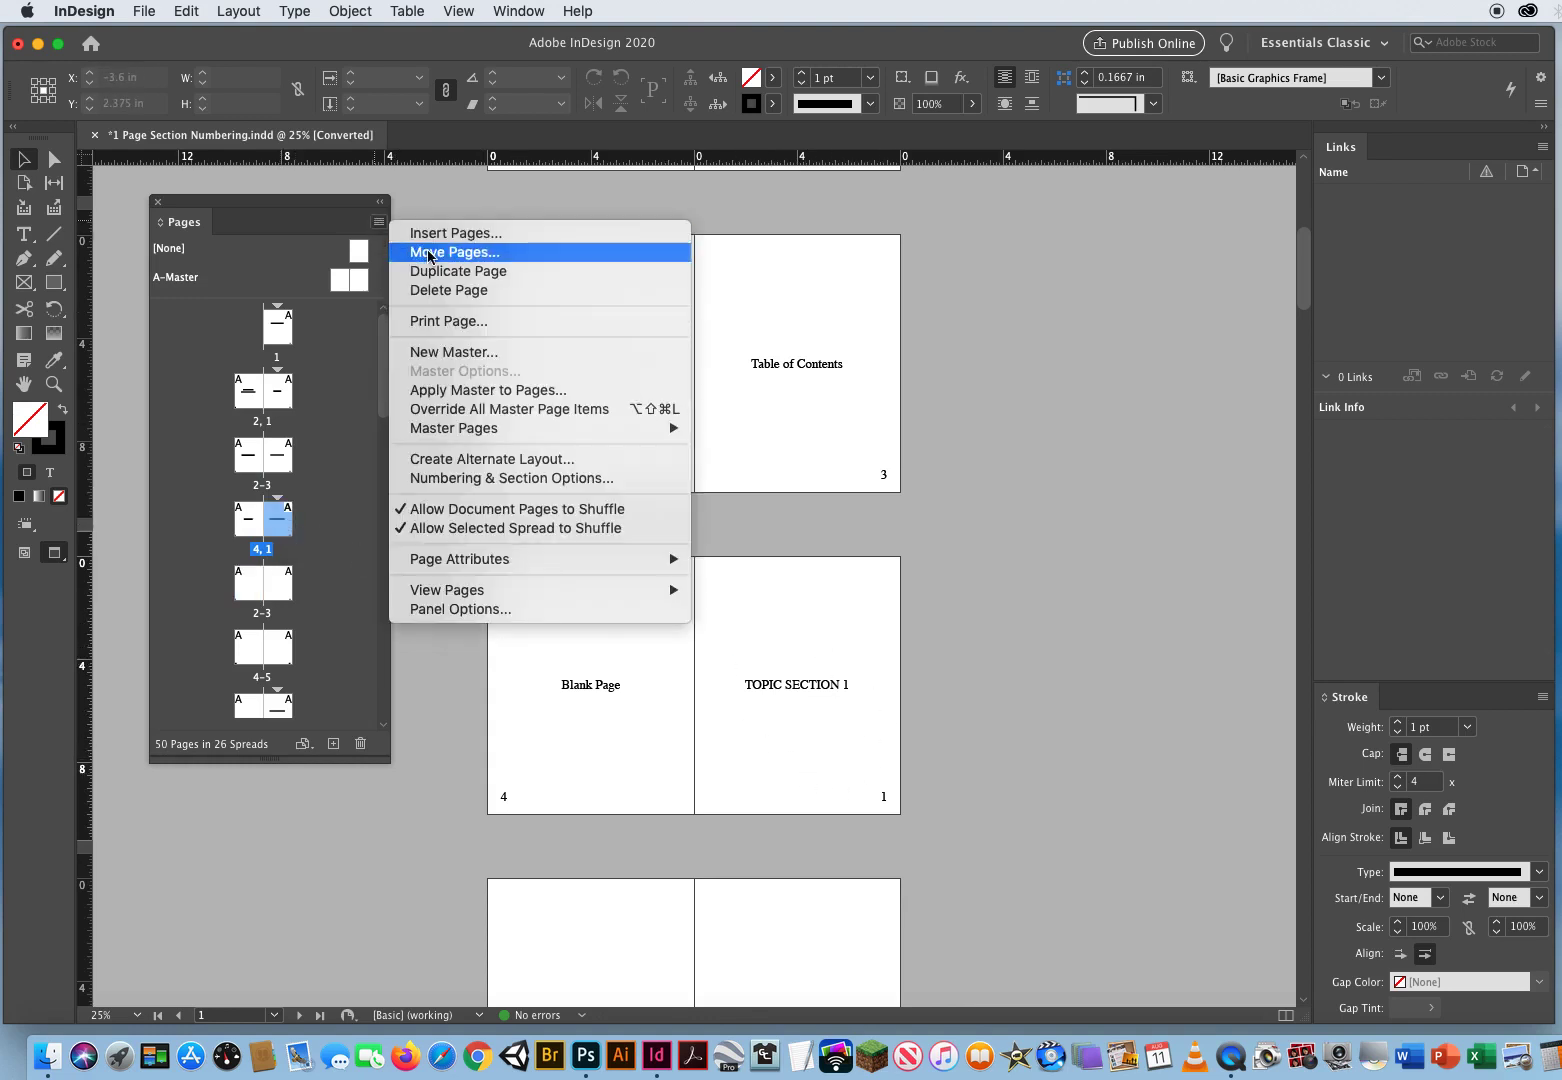
Set TOPIC SECTION 1 to start chapter numbering at 1 in 001, 002, 003 style
{"action": "left_click", "coordinate": [531, 484]}
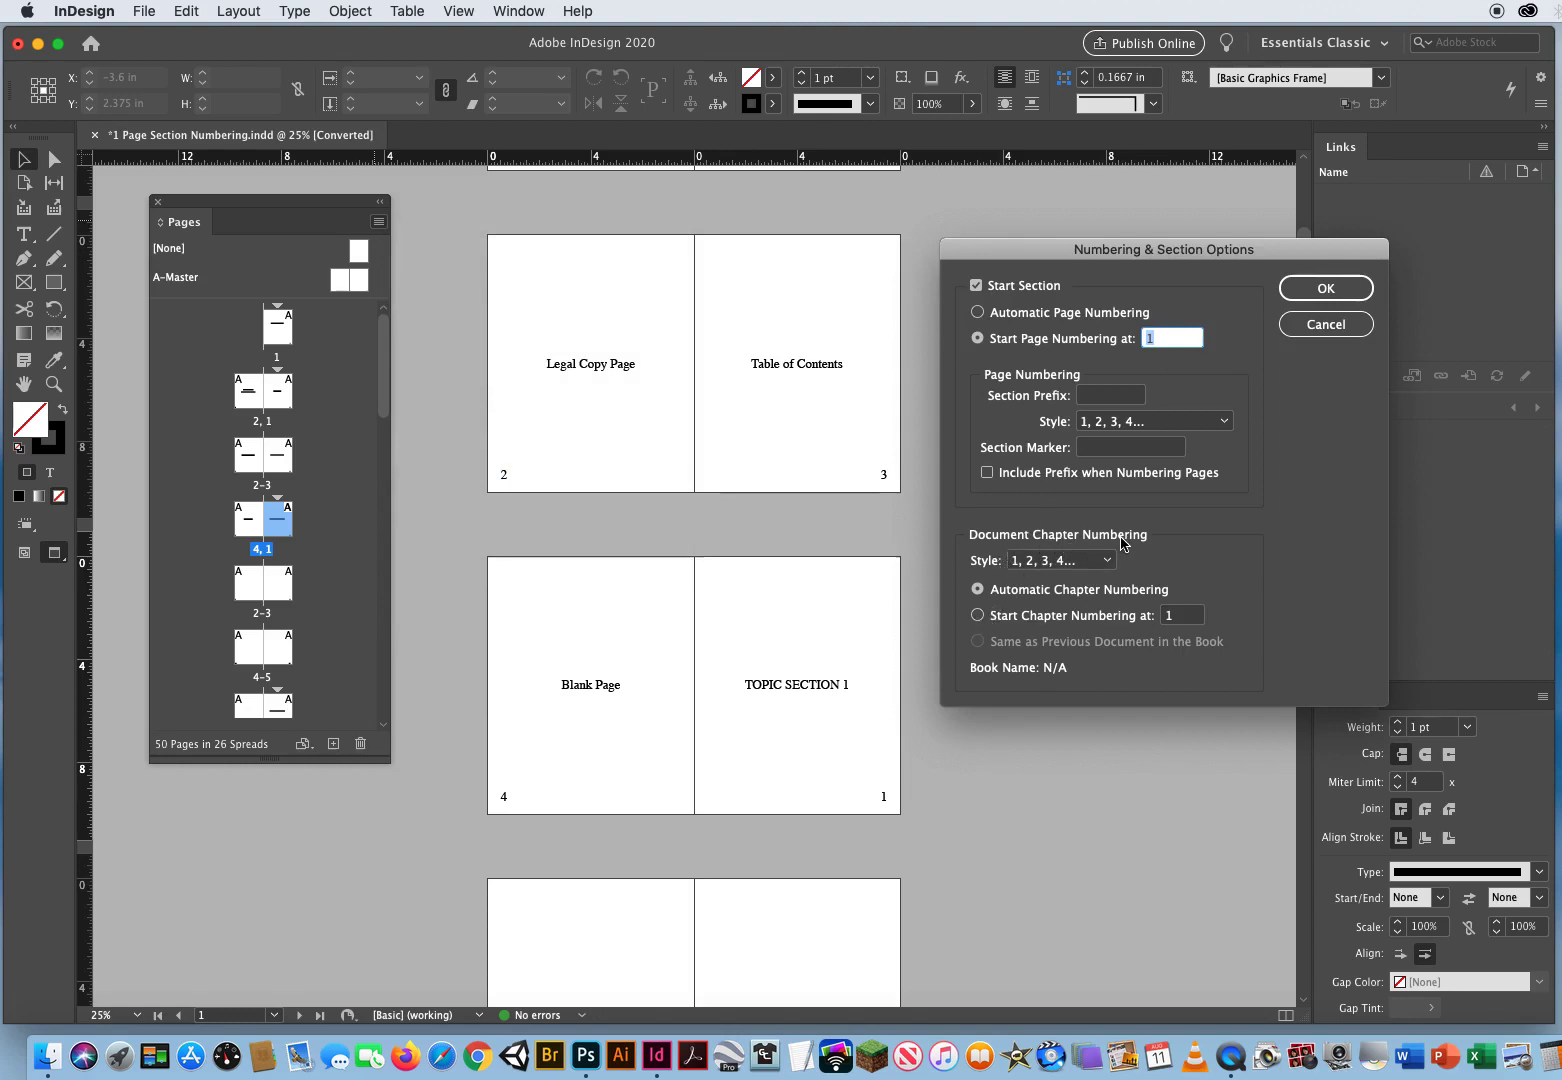
{"action": "left_click", "coordinate": [978, 617]}
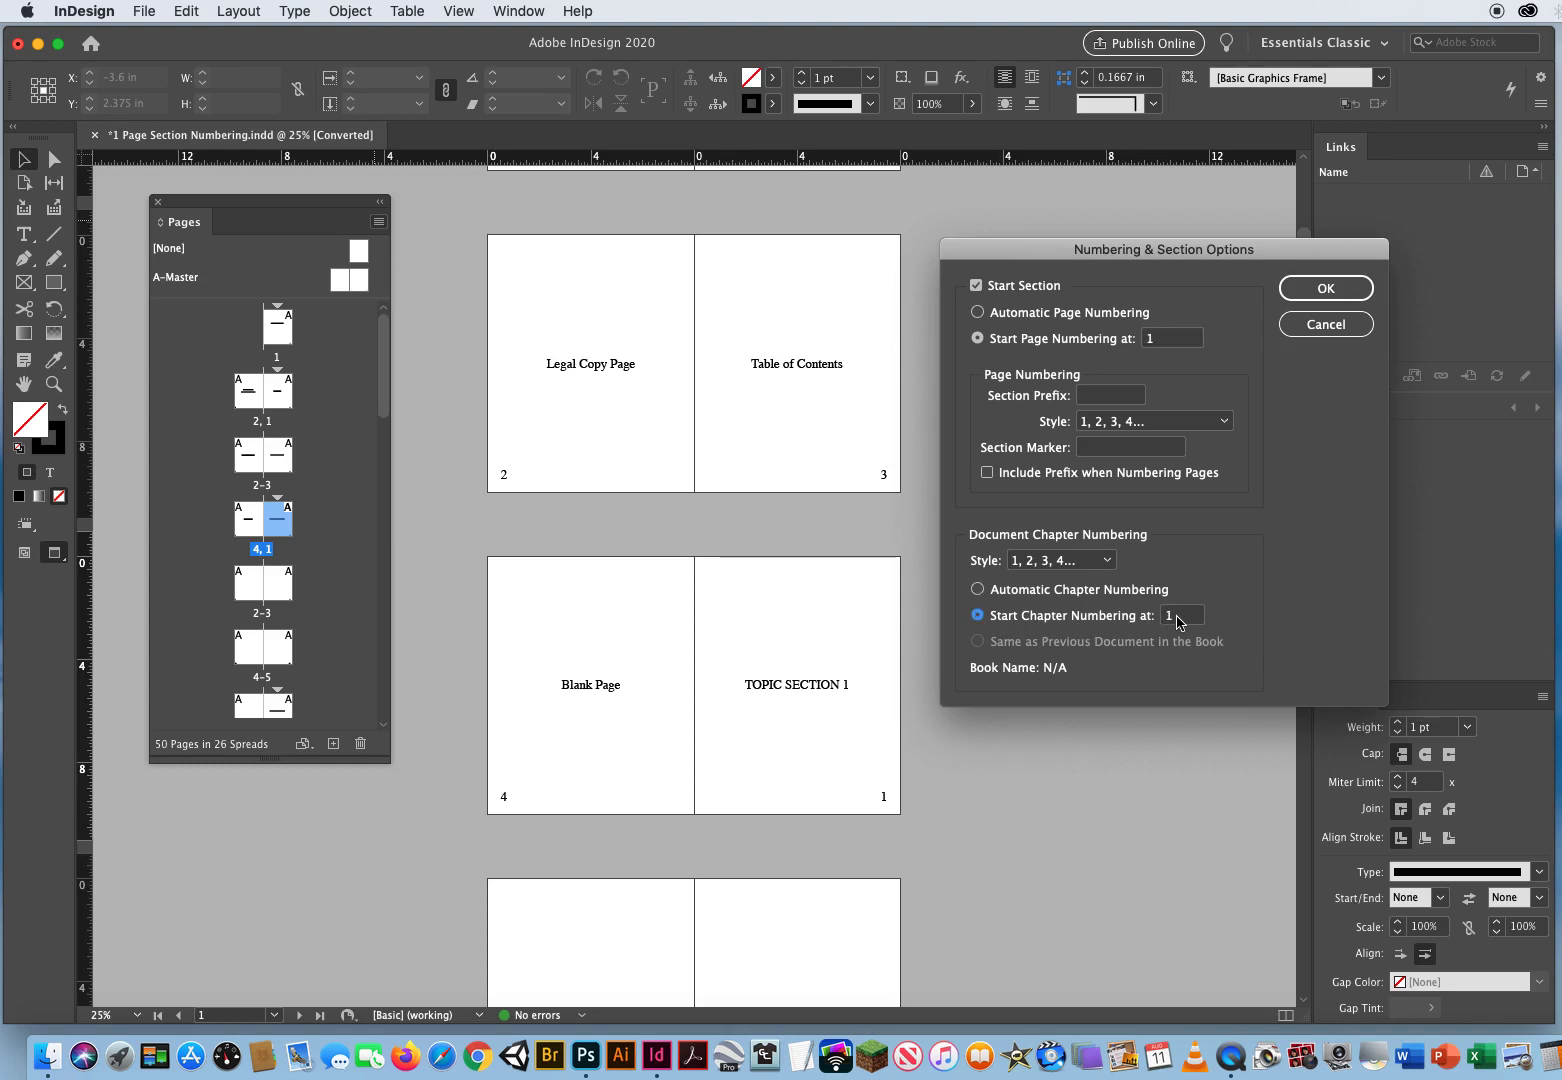
{"action": "left_click", "coordinate": [1108, 563]}
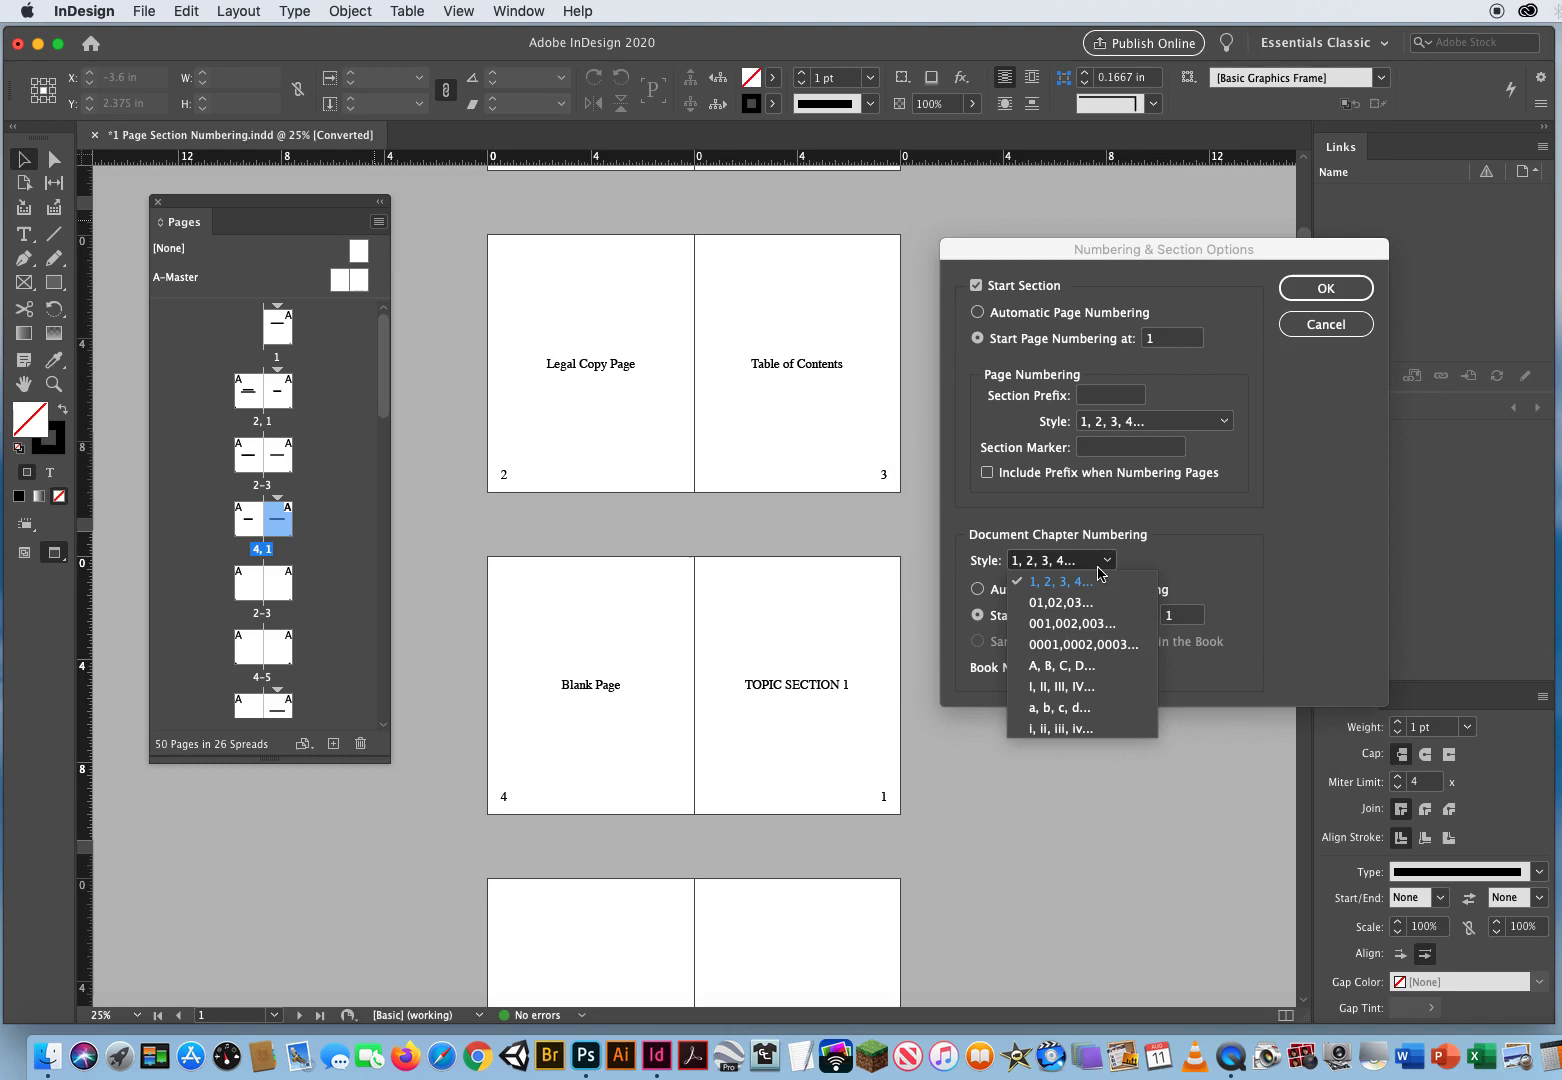
{"action": "left_click", "coordinate": [1055, 628]}
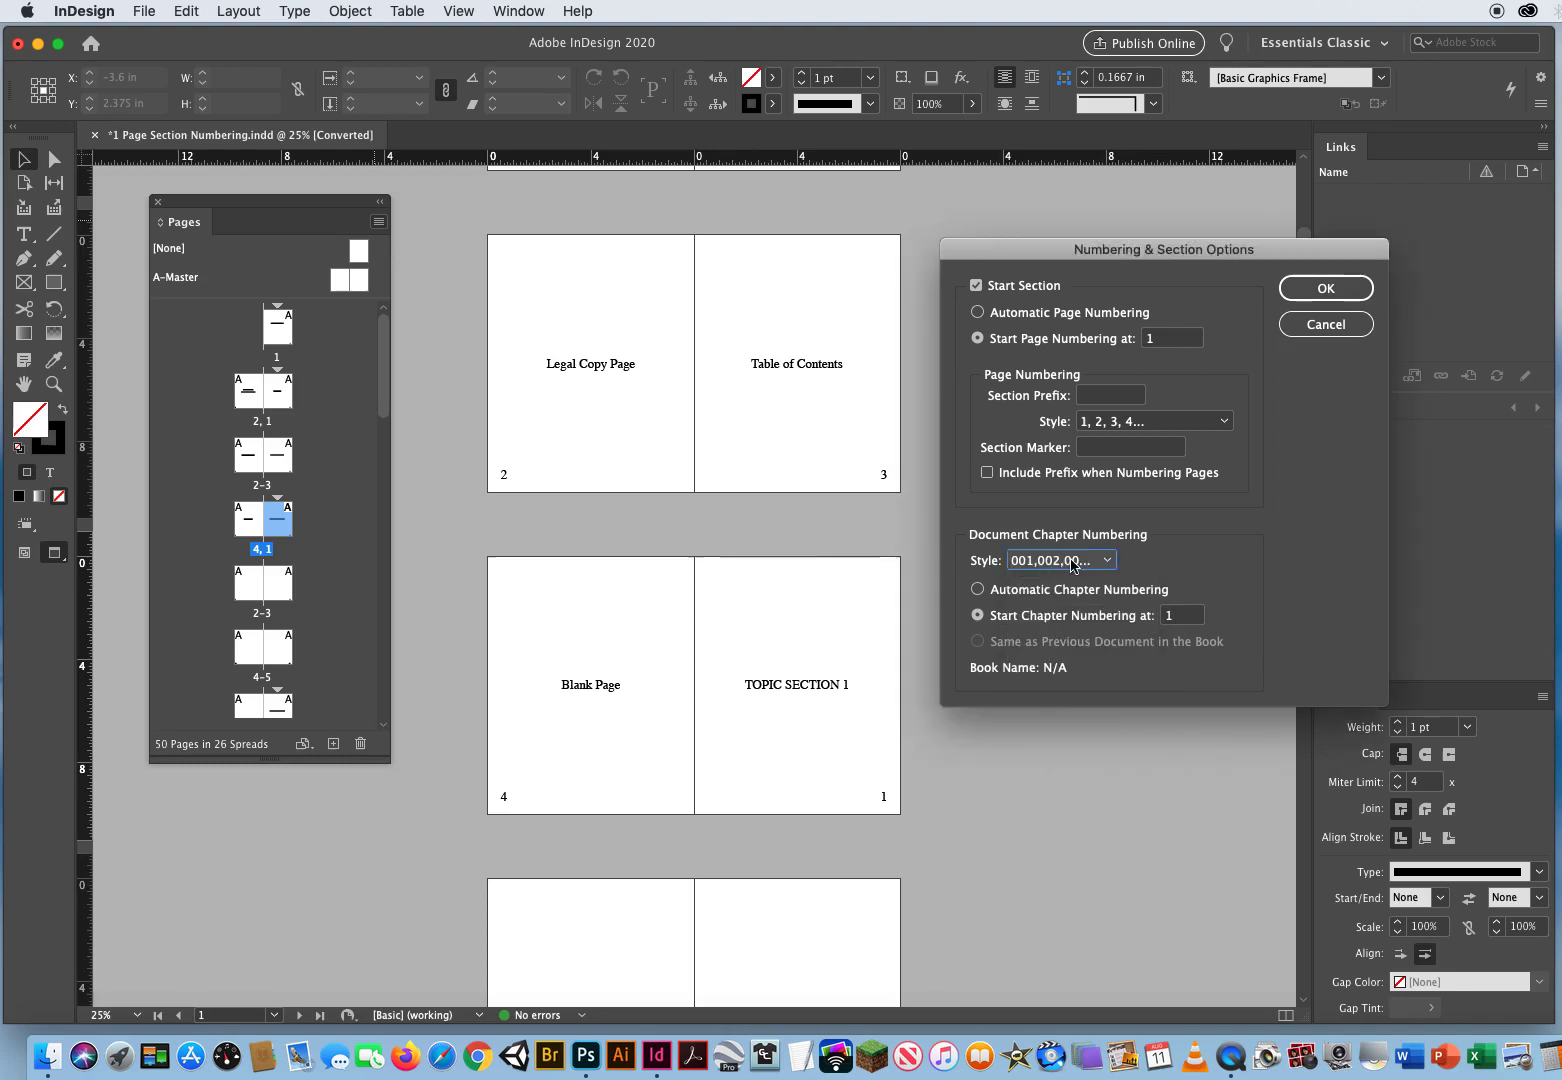
{"action": "left_click", "coordinate": [1309, 292]}
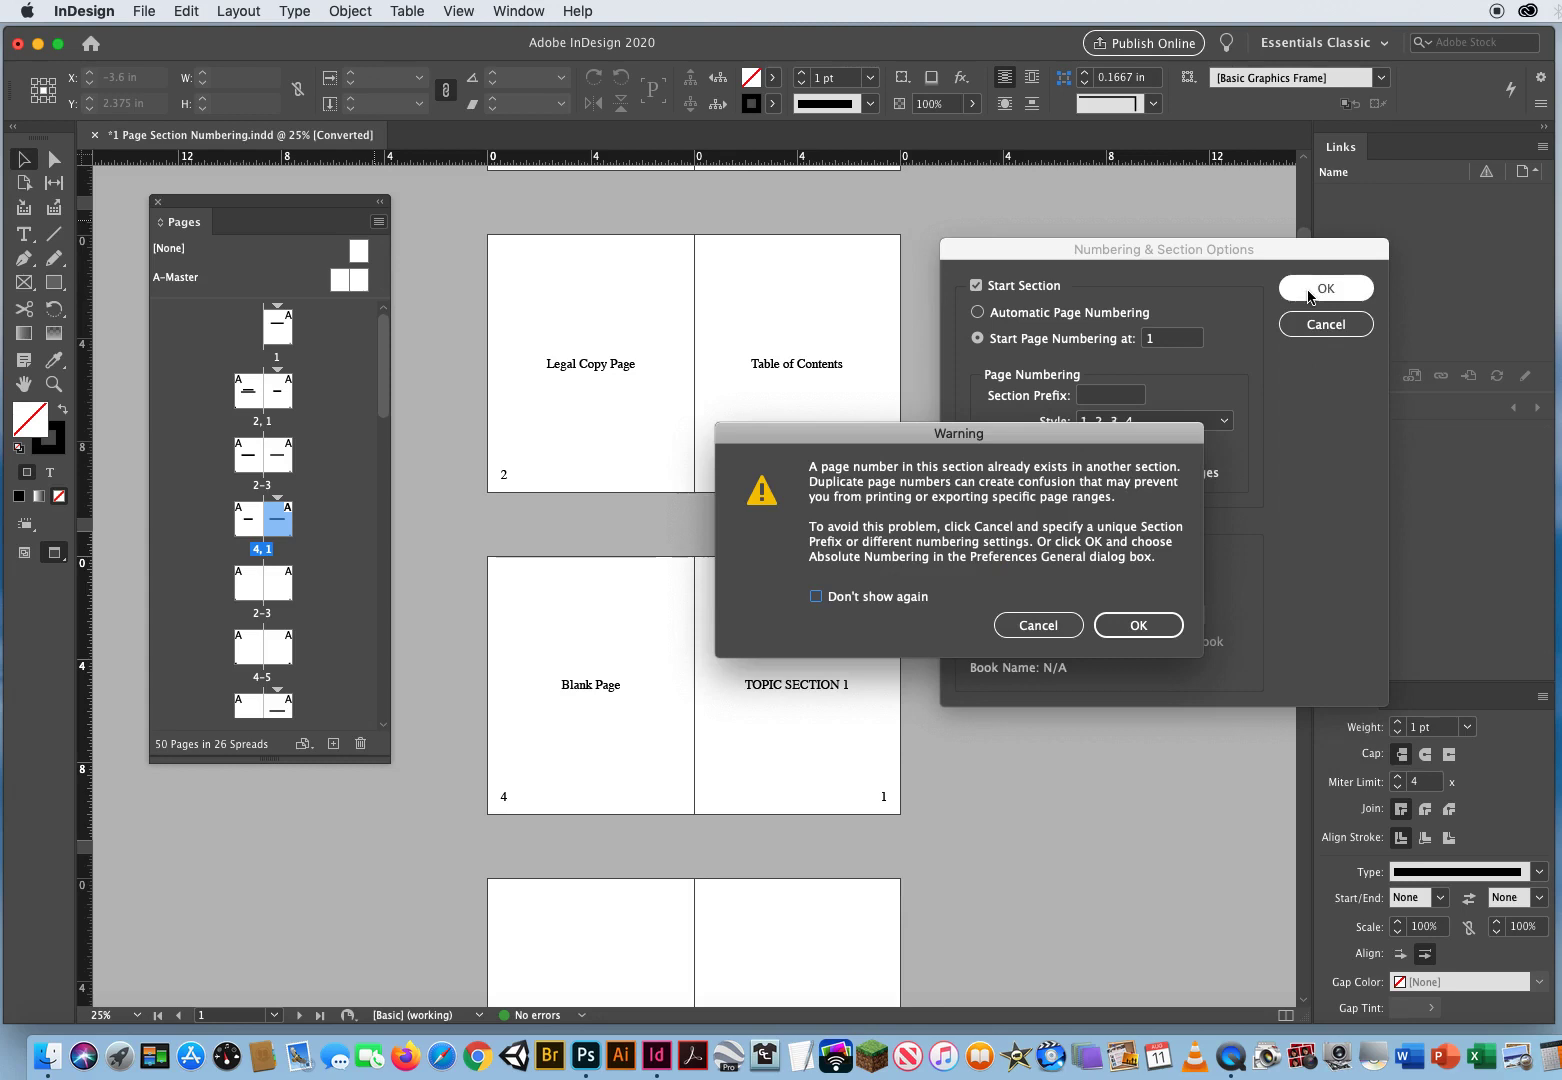
{"action": "left_click", "coordinate": [1131, 628]}
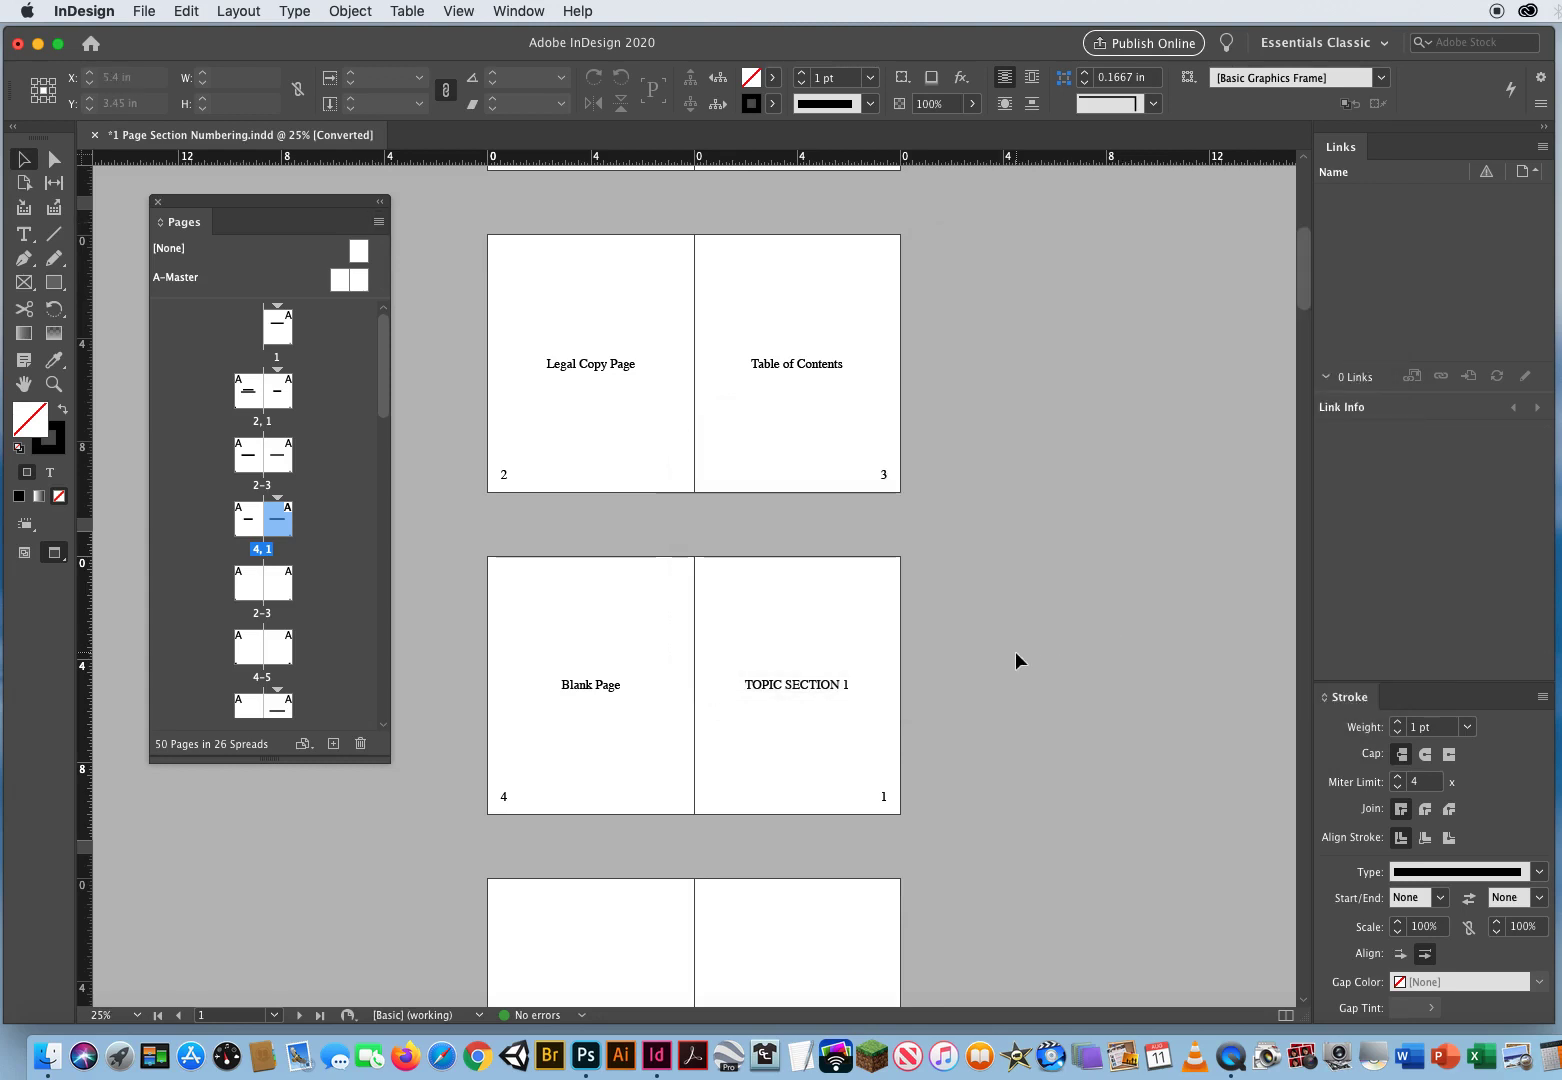
Return to the Backside/Title Page spread and bring up the Pages panel menu
{"action": "left_click_drag", "start_coordinate": [817, 799], "coordinate": [763, 711]}
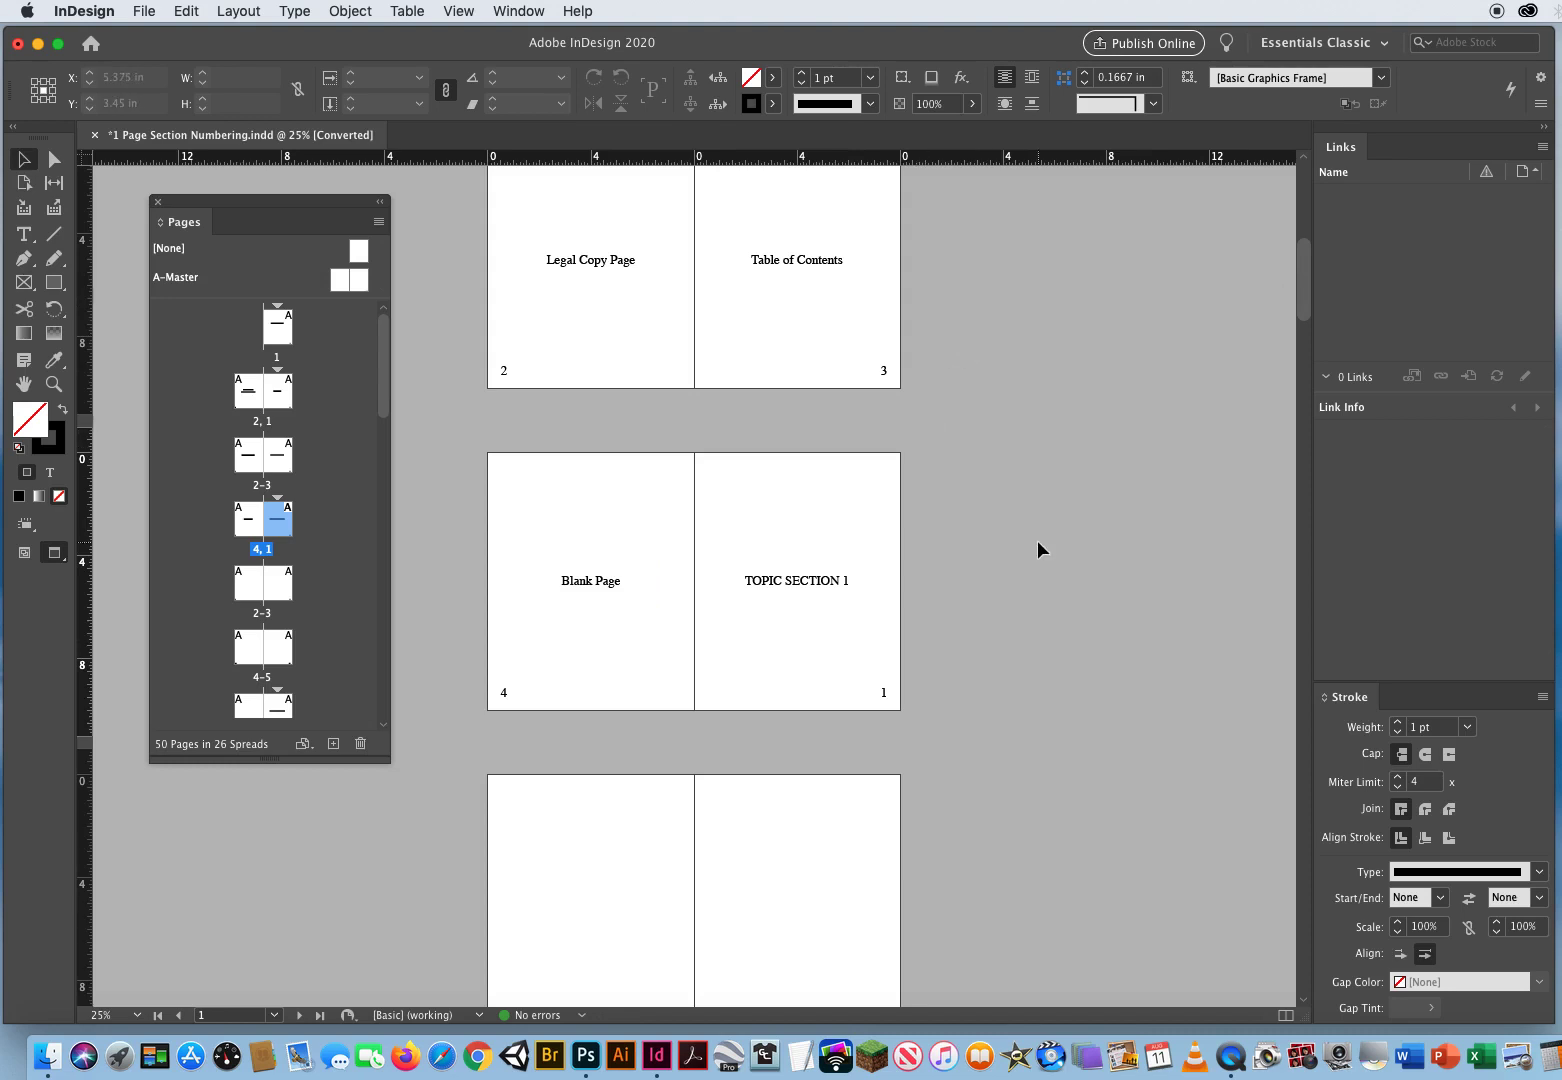
{"action": "left_click_drag", "start_coordinate": [1306, 289], "coordinate": [1281, 262]}
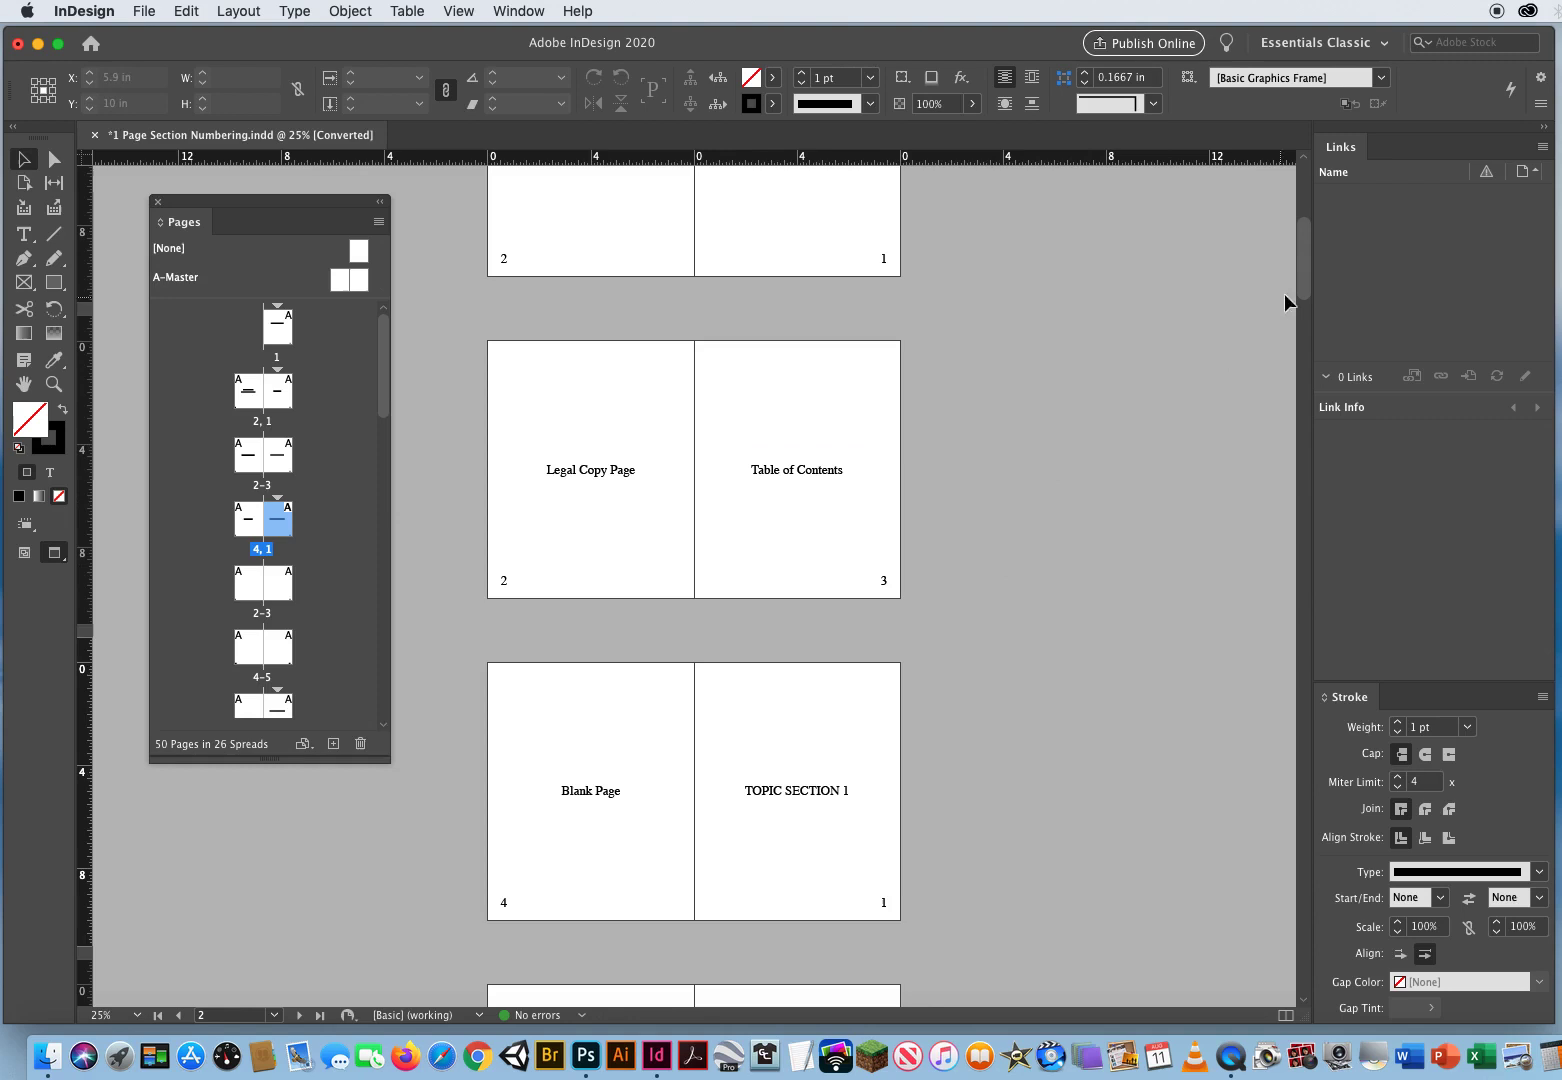
{"action": "scroll", "coordinate": [1304, 273], "scroll_direction": "up", "scroll_amount": 1}
{"action": "scroll", "coordinate": [1304, 273], "scroll_direction": "up", "scroll_amount": 3}
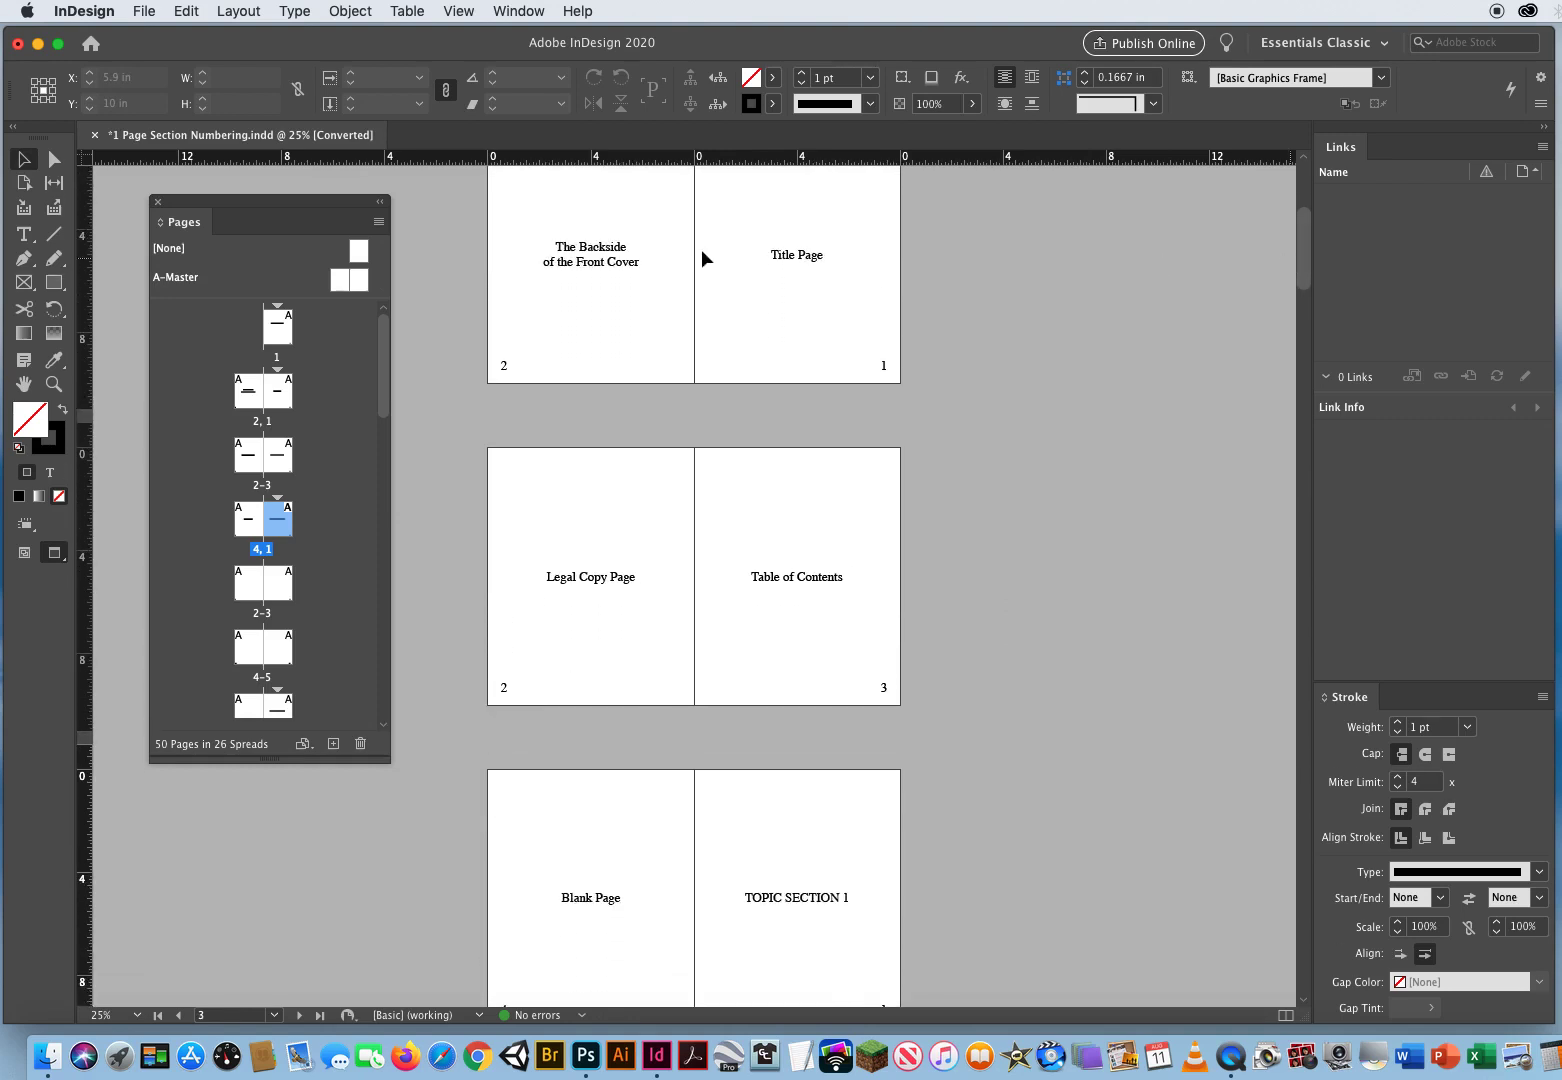
{"action": "left_click", "coordinate": [377, 222]}
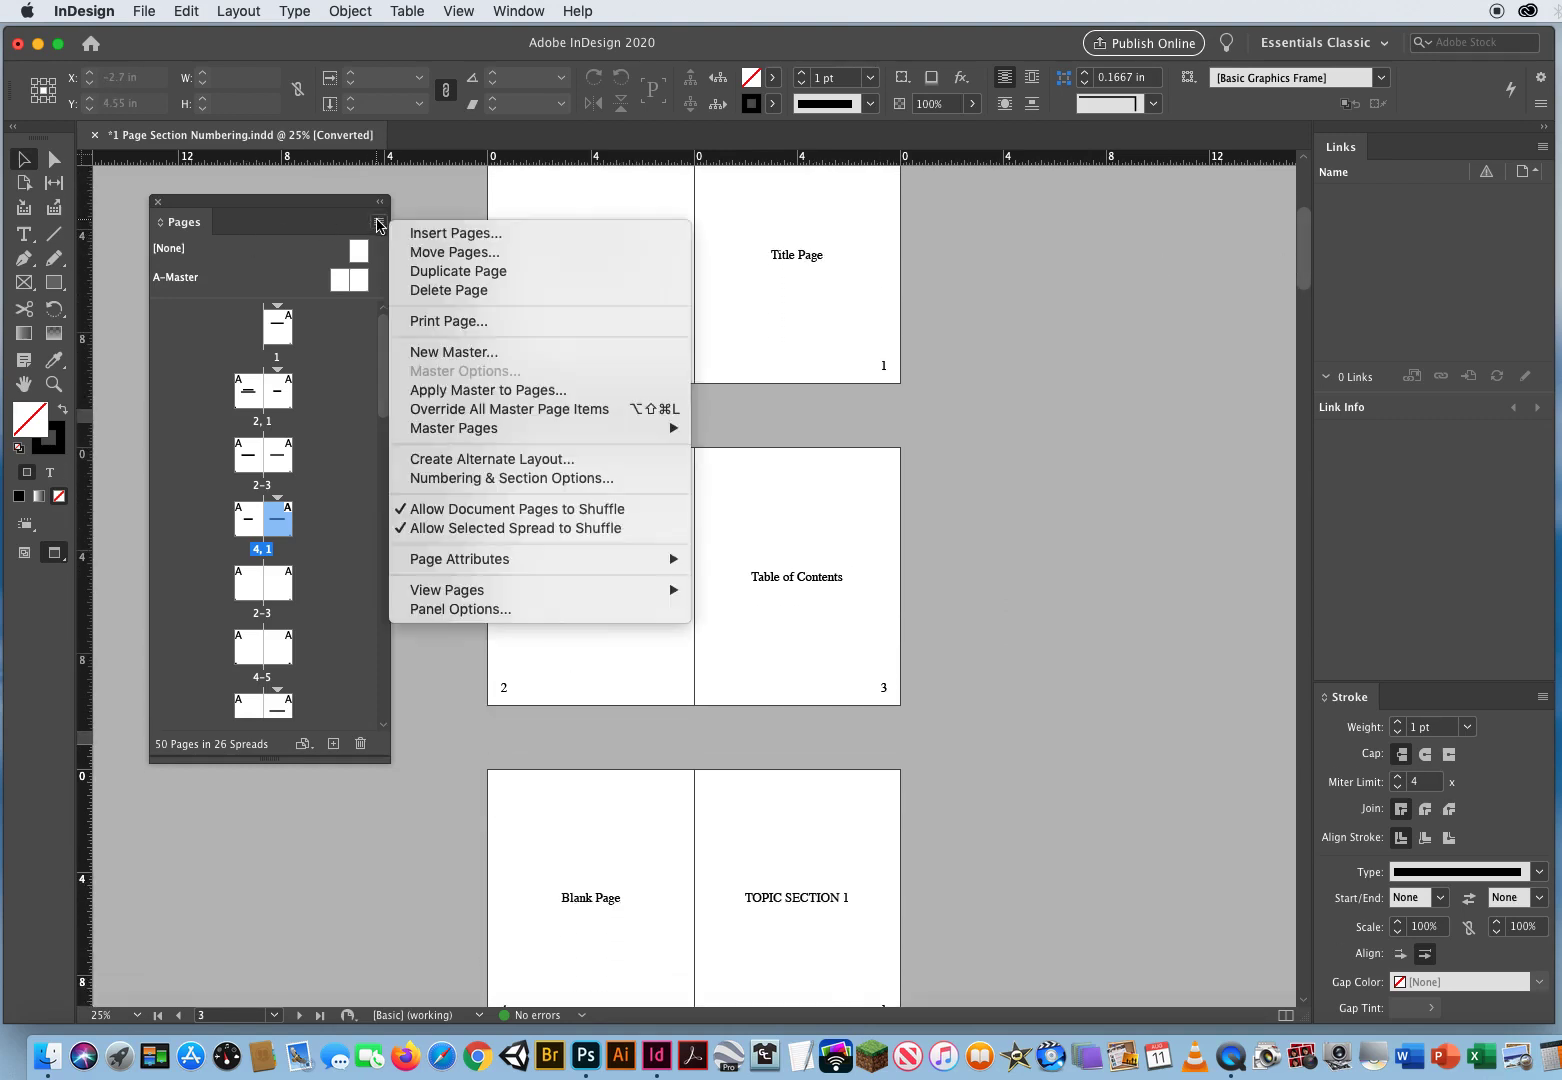
{"action": "left_click", "coordinate": [494, 481]}
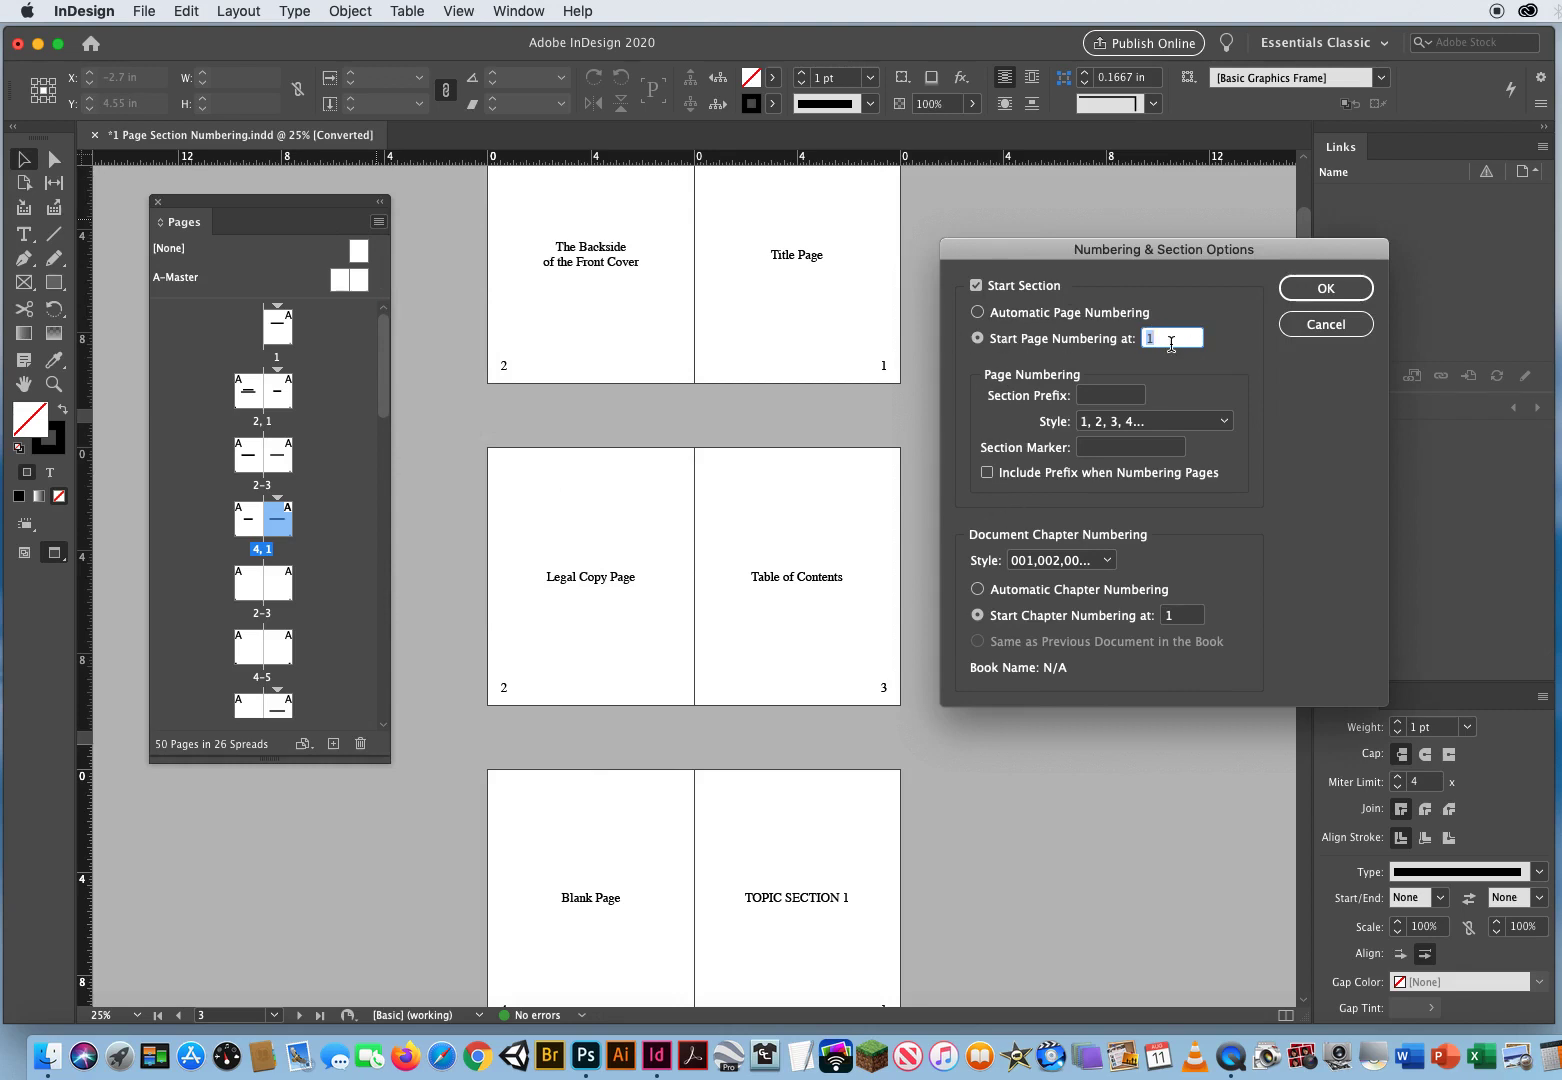
{"action": "left_click", "coordinate": [1326, 324]}
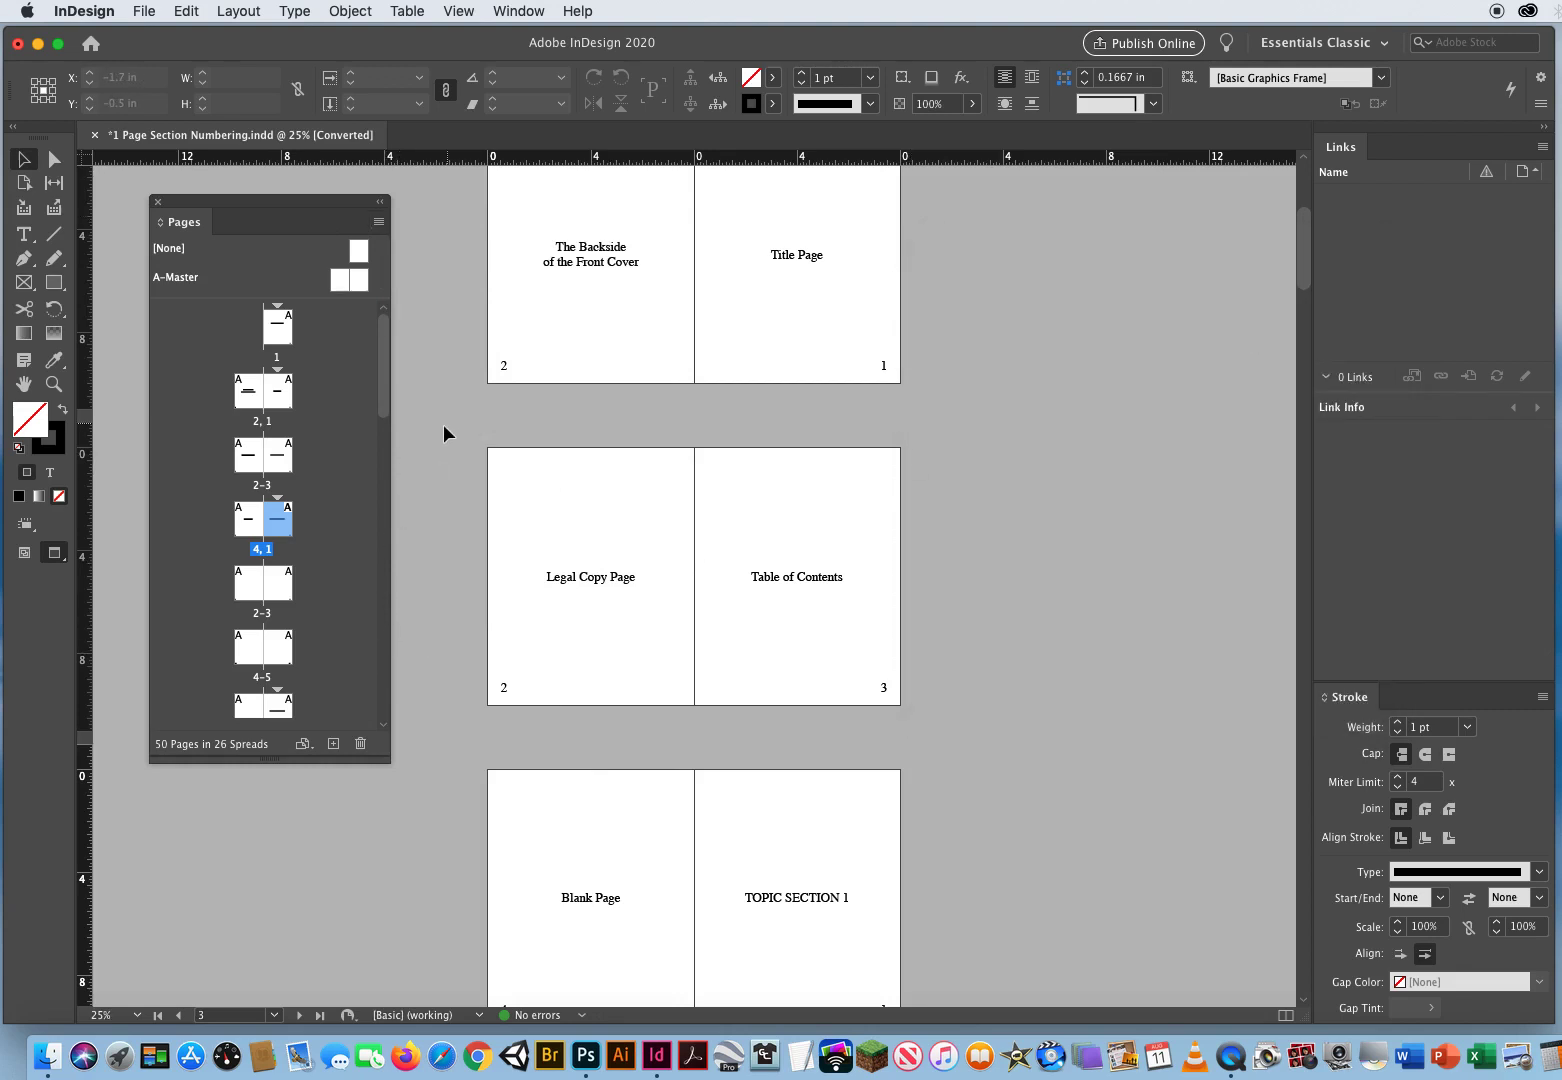
{"action": "scroll", "coordinate": [443, 423], "scroll_direction": "up", "scroll_amount": 1}
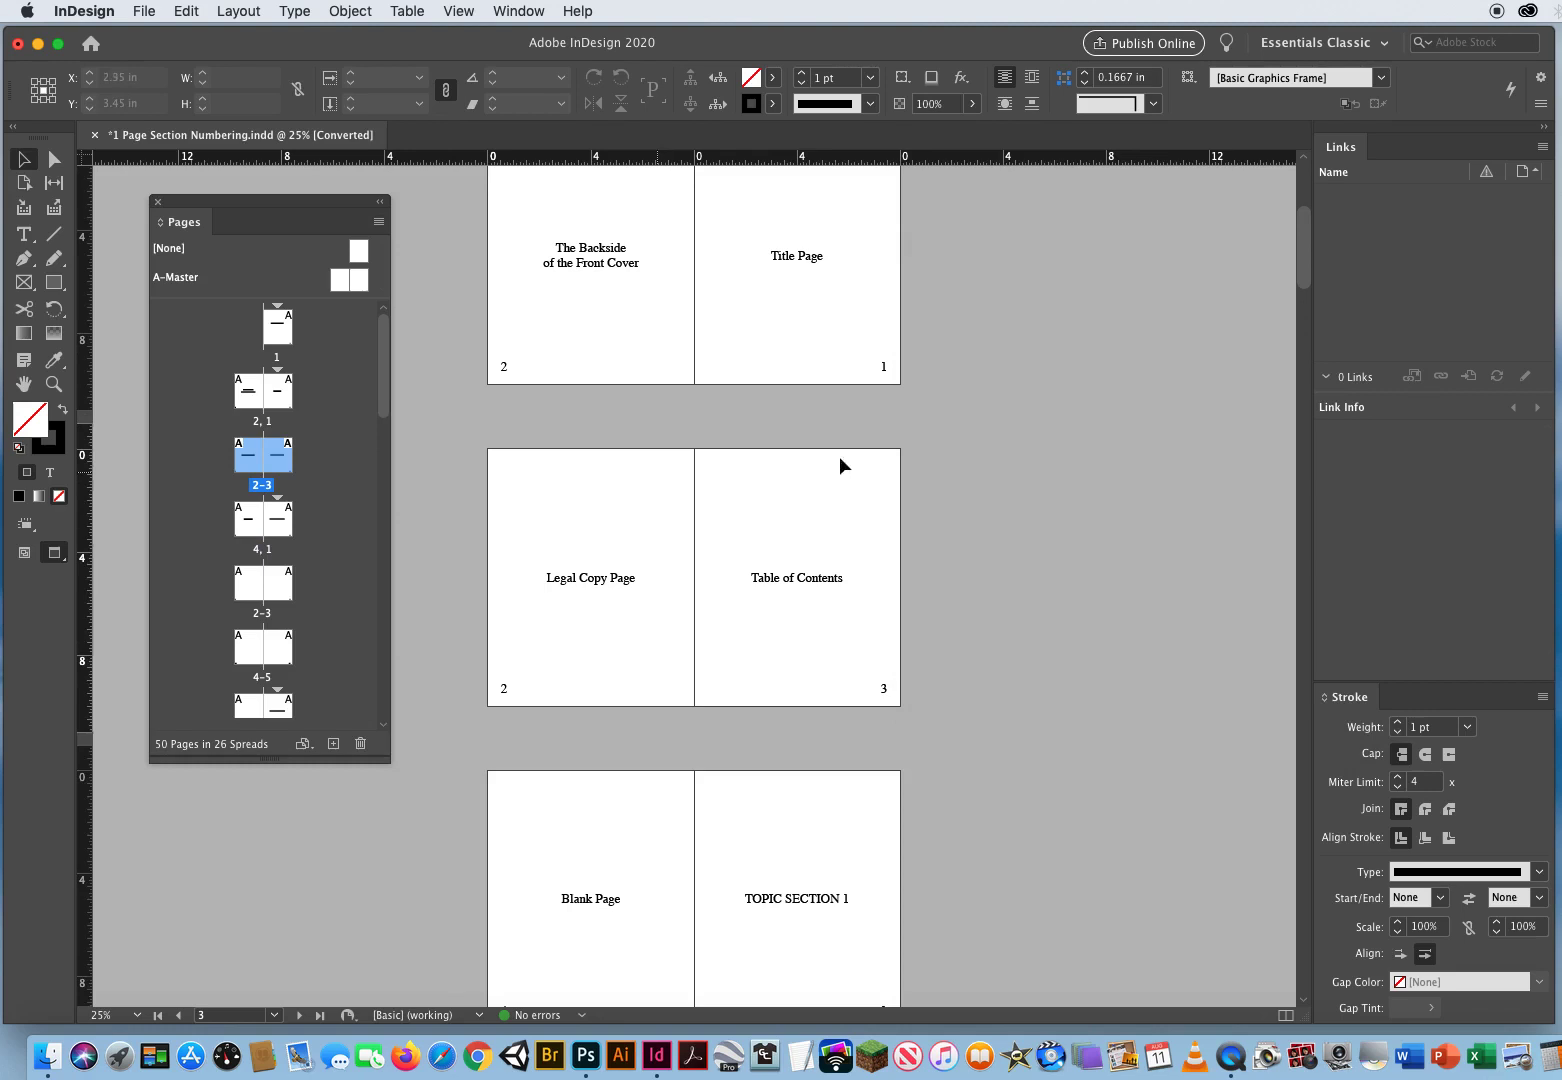